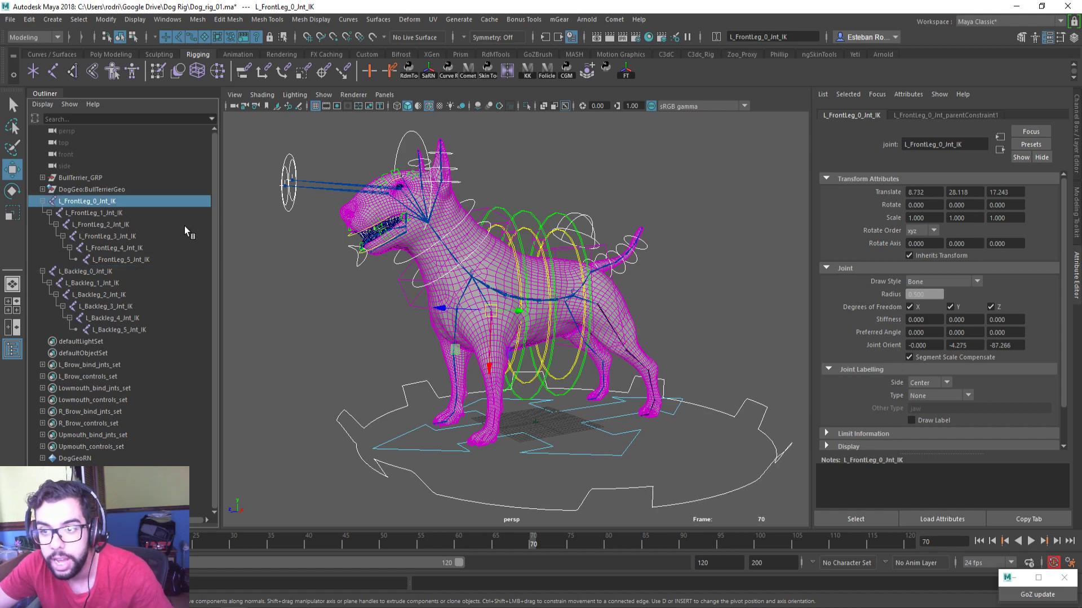
# Try moving the chest control curve, and undo the move
pyautogui.click(410, 307)
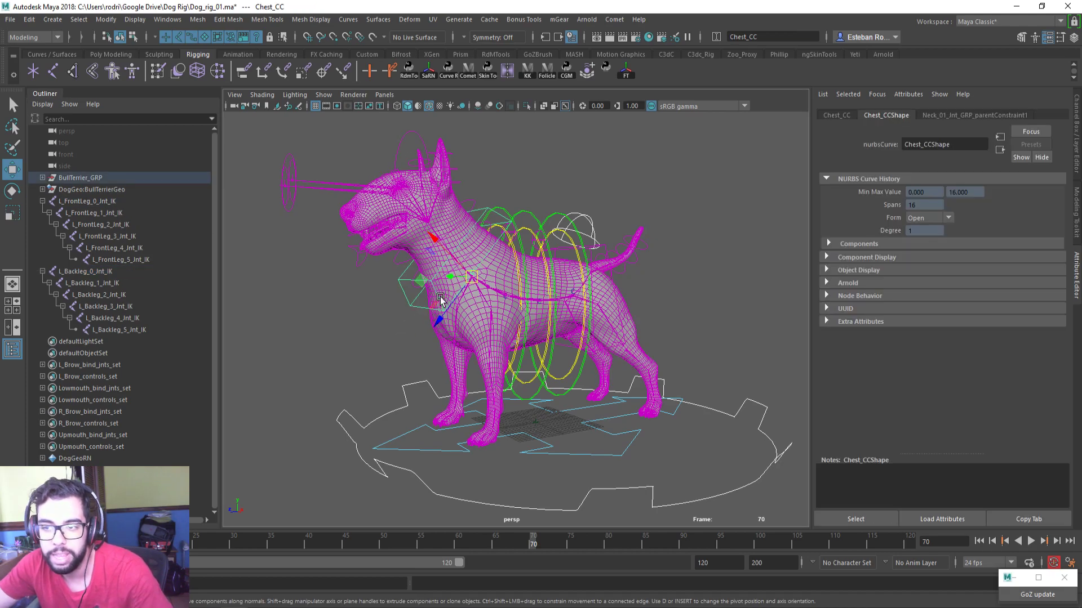
pyautogui.moveTo(473, 281); pyautogui.dragTo(482, 293)
pyautogui.hotkey('ctrl', 'z')
# Select the left front leg IK joints from L_FrontLeg_0_Jnt_IK to L_FrontLeg_5_Jnt_IK and hide them
pyautogui.keyDown('alt'); pyautogui.moveTo(509, 359); pyautogui.dragTo(456, 349); pyautogui.keyUp('alt')
pyautogui.keyDown('alt'); pyautogui.moveTo(456, 348); pyautogui.dragTo(438, 370, button='middle'); pyautogui.keyUp('alt')
pyautogui.keyDown('alt'); pyautogui.moveTo(437, 369); pyautogui.dragTo(423, 368); pyautogui.keyUp('alt')
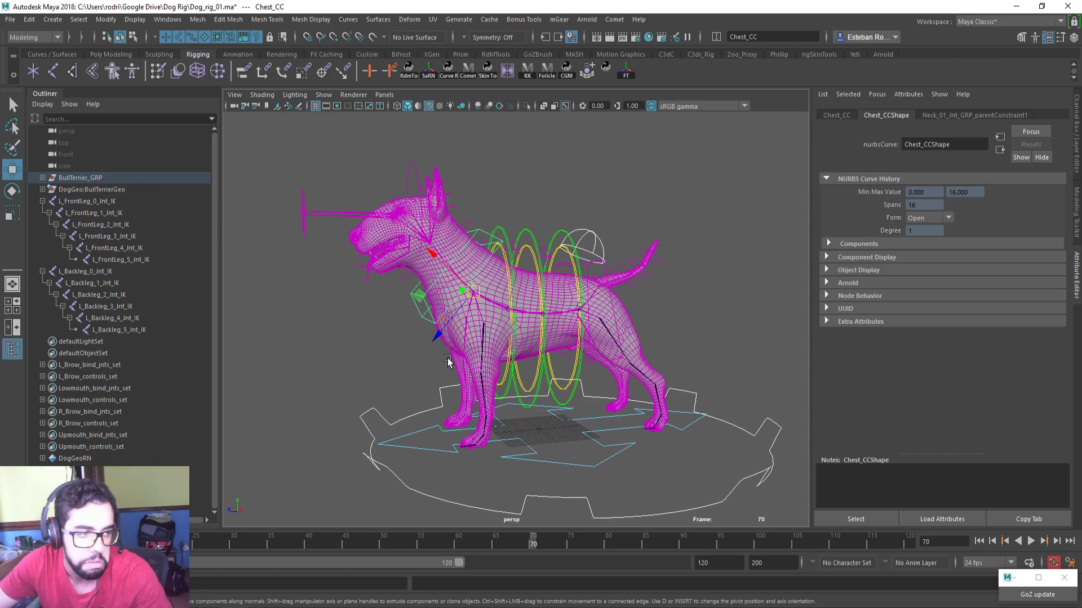
pyautogui.keyDown('alt'); pyautogui.moveTo(441, 370); pyautogui.dragTo(430, 355, button='middle'); pyautogui.keyUp('alt')
pyautogui.keyDown('alt'); pyautogui.moveTo(534, 366); pyautogui.dragTo(577, 367, button='right'); pyautogui.keyUp('alt')
pyautogui.keyDown('alt'); pyautogui.moveTo(577, 367); pyautogui.dragTo(549, 350, button='middle'); pyautogui.keyUp('alt')
pyautogui.keyDown('alt'); pyautogui.moveTo(548, 350); pyautogui.dragTo(529, 334); pyautogui.keyUp('alt')
pyautogui.keyDown('alt'); pyautogui.moveTo(530, 333); pyautogui.dragTo(549, 329, button='right'); pyautogui.keyUp('alt')
pyautogui.keyDown('alt'); pyautogui.moveTo(549, 329); pyautogui.dragTo(518, 330); pyautogui.keyUp('alt')
pyautogui.moveTo(107, 203); pyautogui.dragTo(122, 259)
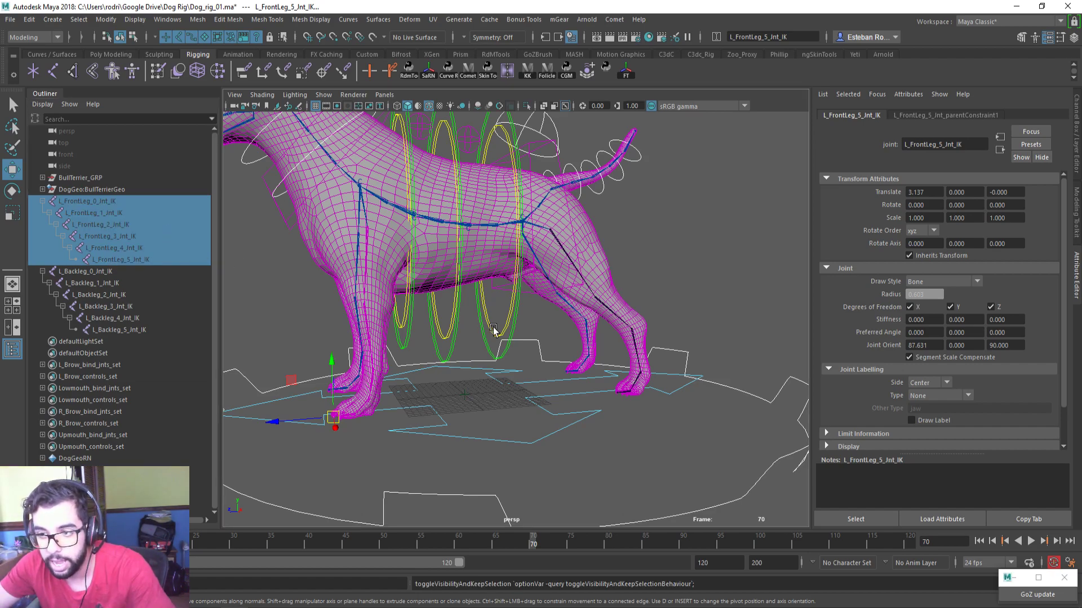
# Try moving the left back leg IK joints, L_Backleg_0_Jnt_IK to L_Backleg_5_Jnt_IK, and undo it
pyautogui.keyDown('alt'); pyautogui.moveTo(464, 316); pyautogui.dragTo(410, 296); pyautogui.keyUp('alt')
pyautogui.moveTo(103, 271); pyautogui.dragTo(130, 330)
pyautogui.keyDown('alt'); pyautogui.moveTo(522, 329); pyautogui.dragTo(471, 328, button='middle'); pyautogui.keyUp('alt')
pyautogui.moveTo(566, 383)
pyautogui.mouseDown()
pyautogui.moveTo(595, 389)
pyautogui.moveTo(556, 367)
pyautogui.moveTo(623, 375)
pyautogui.moveTo(573, 381)
pyautogui.mouseUp()
pyautogui.hotkey('ctrl', 'z')
pyautogui.hotkey('ctrl', 'z')
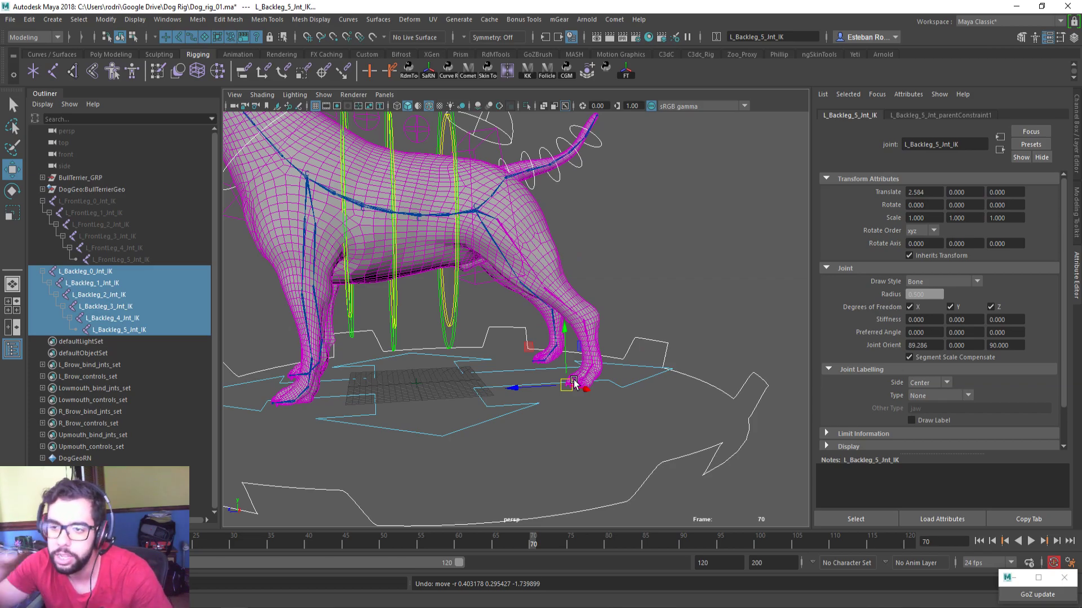
# Collapse the hidden L_FrontLeg_0_Jnt_IK hierarchy in the outliner and clear the back leg joint selection
pyautogui.click(43, 201)
pyautogui.keyDown('alt'); pyautogui.moveTo(651, 294); pyautogui.dragTo(592, 282); pyautogui.keyUp('alt')
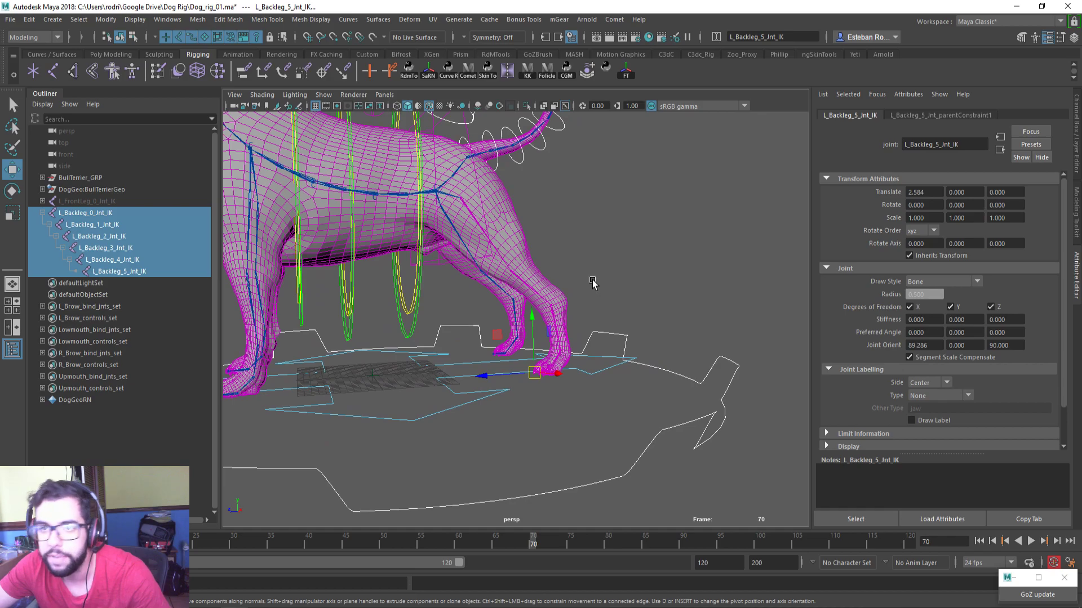
pyautogui.keyDown('alt'); pyautogui.moveTo(493, 208); pyautogui.dragTo(517, 223, button='middle'); pyautogui.keyUp('alt')
pyautogui.keyDown('alt'); pyautogui.moveTo(518, 223); pyautogui.dragTo(486, 217); pyautogui.keyUp('alt')
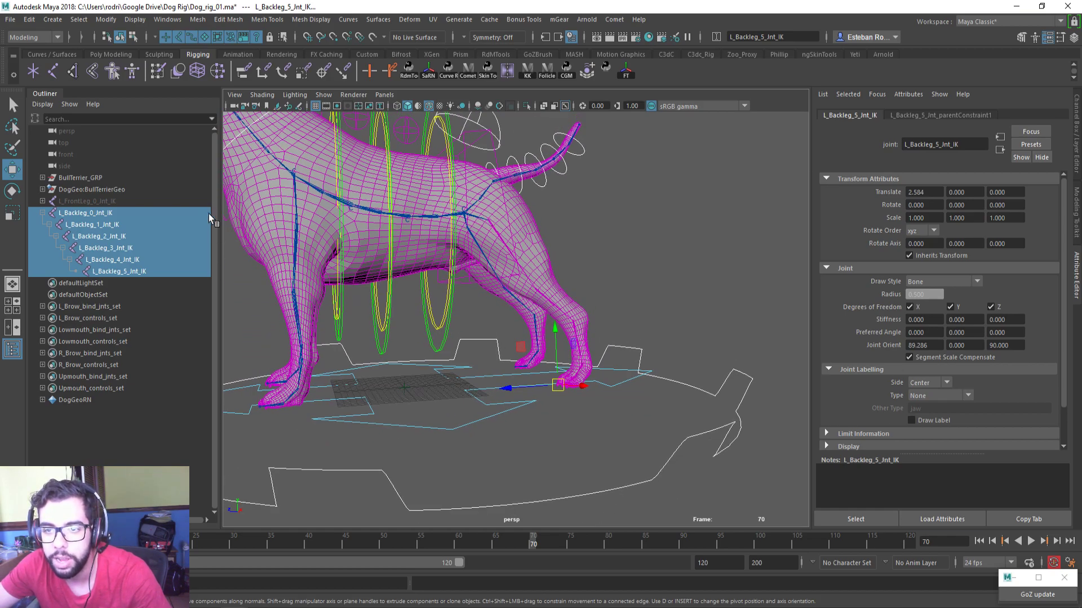
pyautogui.scroll(-1, 521, 254)
pyautogui.keyDown('alt'); pyautogui.moveTo(519, 253); pyautogui.dragTo(496, 272); pyautogui.keyUp('alt')
pyautogui.keyDown('alt'); pyautogui.moveTo(496, 273); pyautogui.dragTo(508, 291, button='middle'); pyautogui.keyUp('alt')
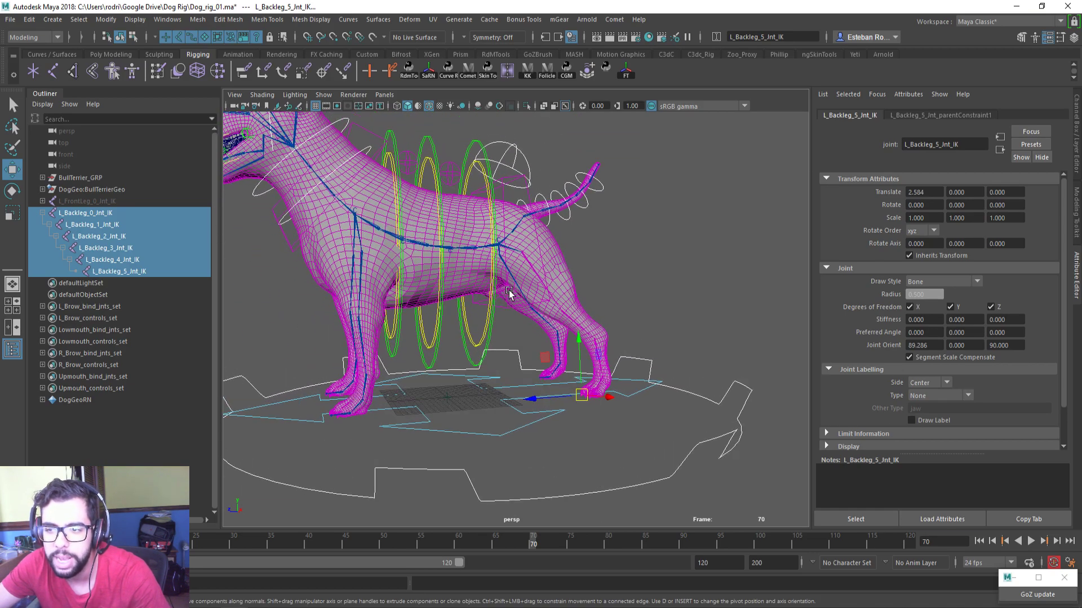
pyautogui.click(461, 361)
pyautogui.press('e')
pyautogui.click(674, 265)
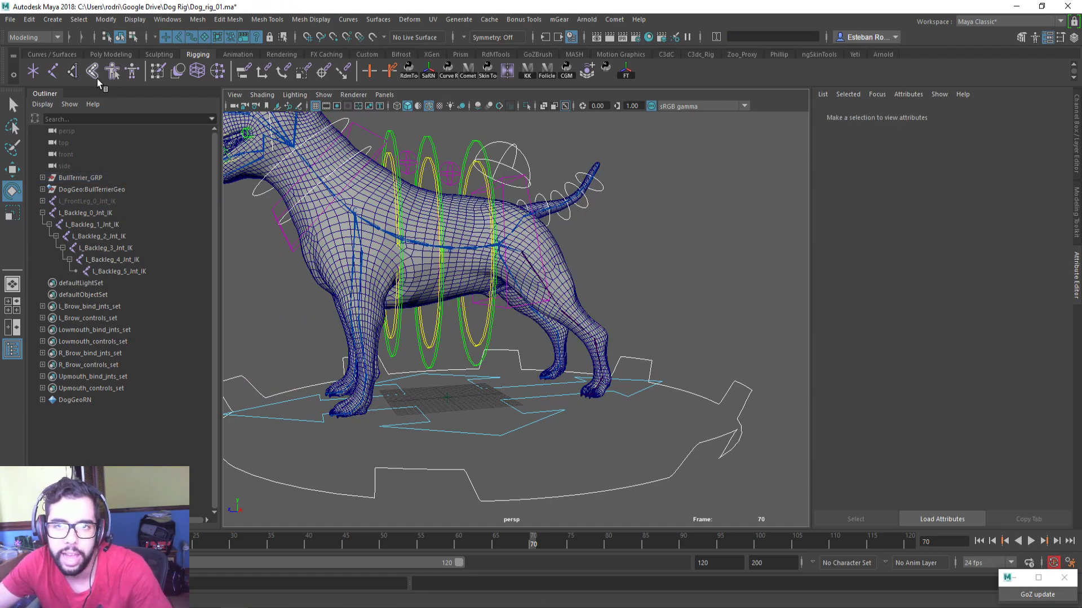
# Try creating an IK handle from L_Backleg_0_Jnt_IK to L_Backleg_2_Jnt_IK, and delete it
pyautogui.click(112, 215)
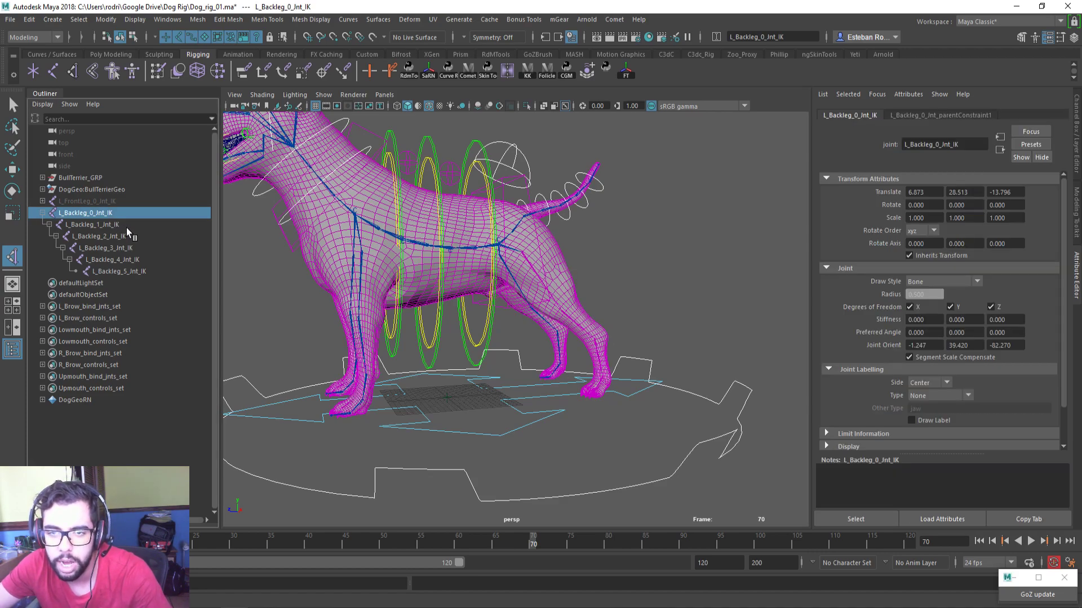
pyautogui.click(126, 238)
pyautogui.click(74, 72)
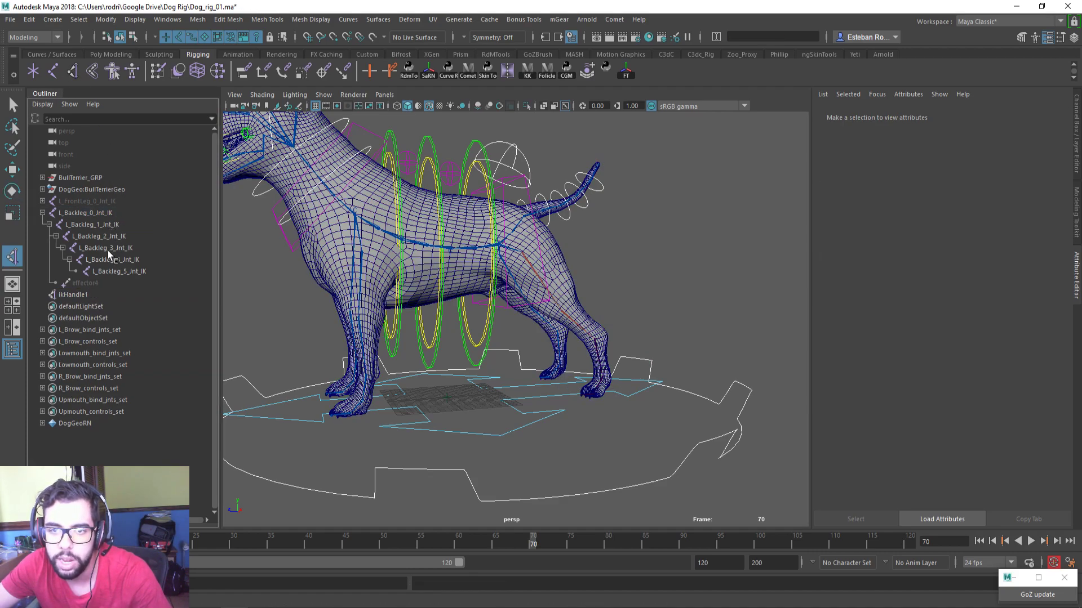
pyautogui.click(91, 294)
pyautogui.press('Delete')
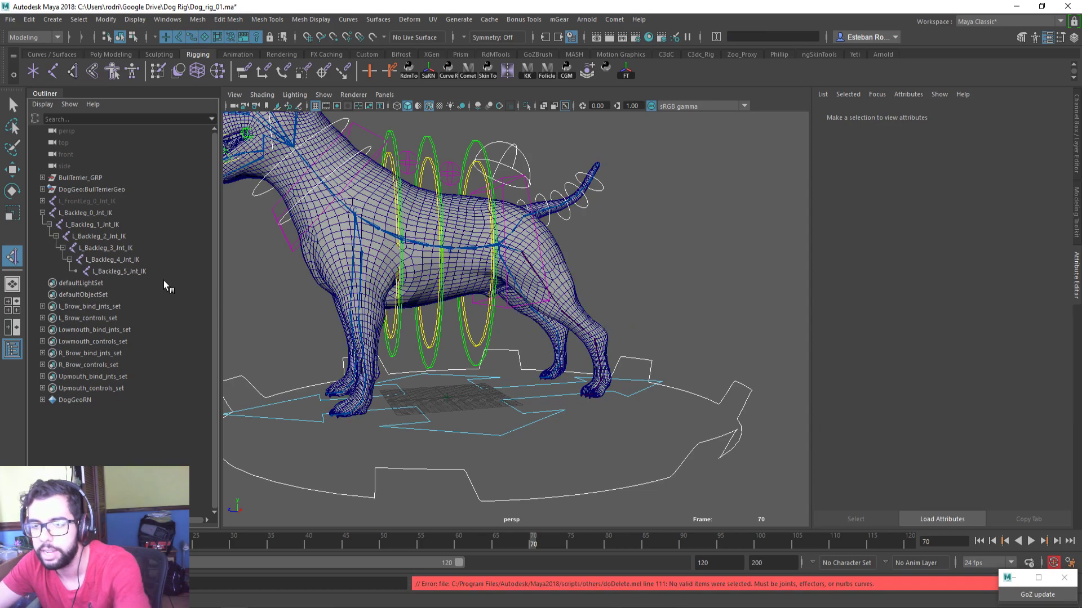
# Create an IK handle from L_Backleg_1_Jnt_IK to L_Backleg_3_Jnt_IK on the left back leg
pyautogui.click(124, 224)
pyautogui.press('f')
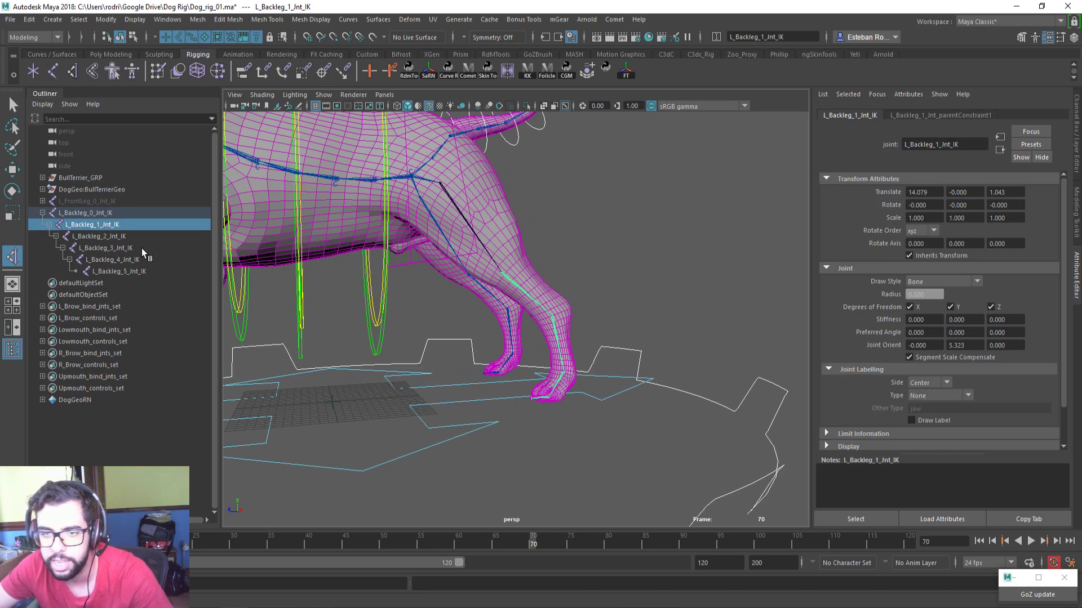
pyautogui.click(563, 350)
# Test the new lower leg IK handle by moving it, and undo the move
pyautogui.press('w')
pyautogui.moveTo(570, 433); pyautogui.dragTo(536, 335)
pyautogui.hotkey('ctrl', 'z')
pyautogui.hotkey('ctrl', 'z')
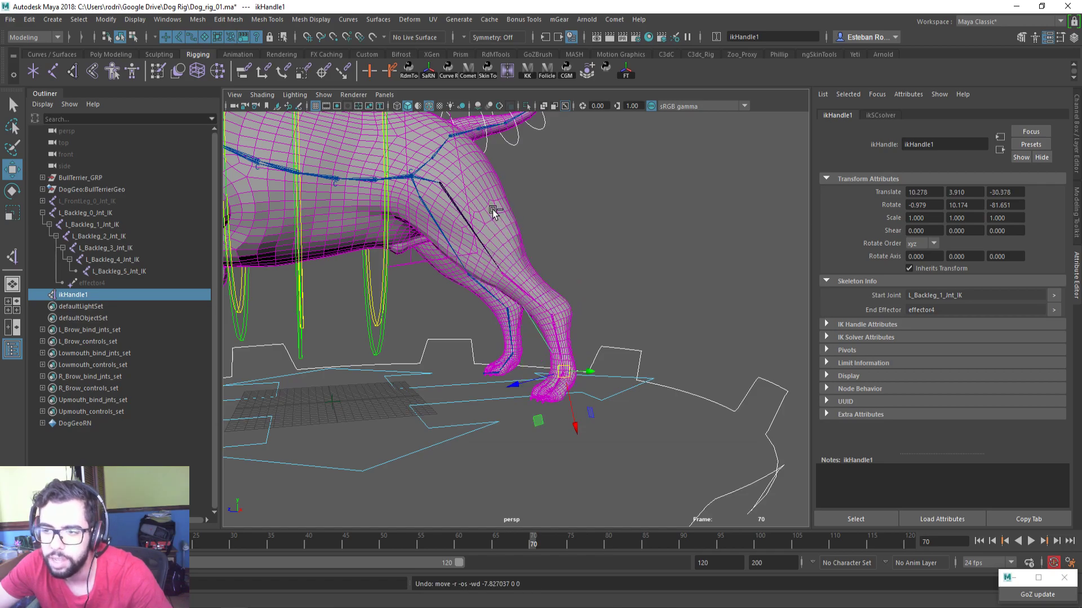
# Try lifting the foot with ikHandle1 and rotating L_Backleg_0_Jnt_IK, and undo both changes
pyautogui.keyDown('alt'); pyautogui.moveTo(553, 275); pyautogui.dragTo(589, 262, button='middle'); pyautogui.keyUp('alt')
pyautogui.keyDown('alt'); pyautogui.moveTo(589, 263); pyautogui.dragTo(556, 279, button='right'); pyautogui.keyUp('alt')
pyautogui.keyDown('alt'); pyautogui.moveTo(556, 279); pyautogui.dragTo(494, 255); pyautogui.keyUp('alt')
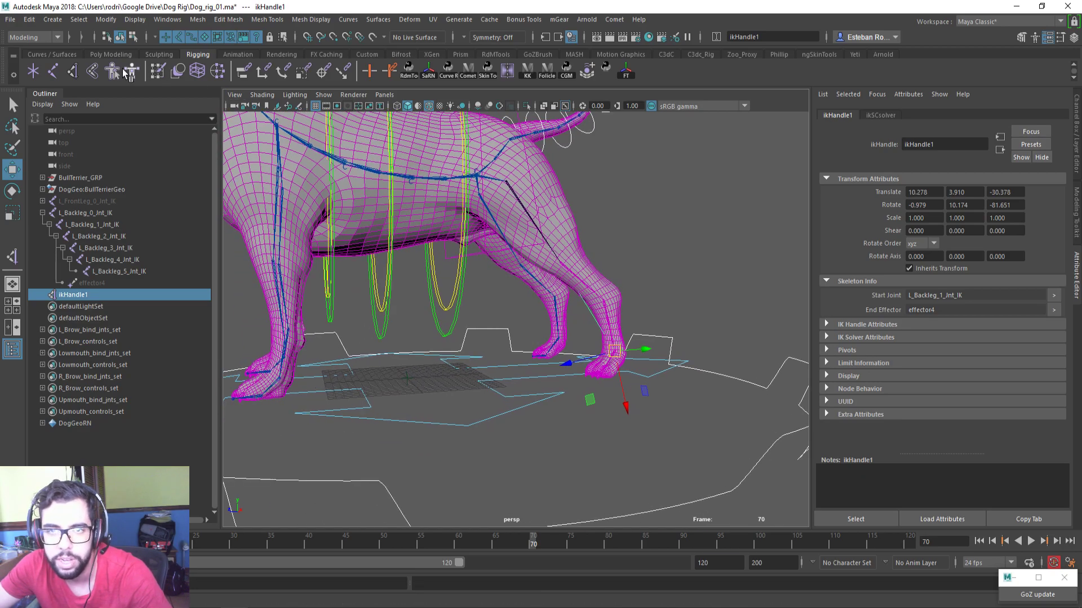
pyautogui.keyDown('alt'); pyautogui.moveTo(470, 222); pyautogui.dragTo(458, 219, button='middle'); pyautogui.keyUp('alt')
pyautogui.moveTo(610, 353); pyautogui.dragTo(579, 326)
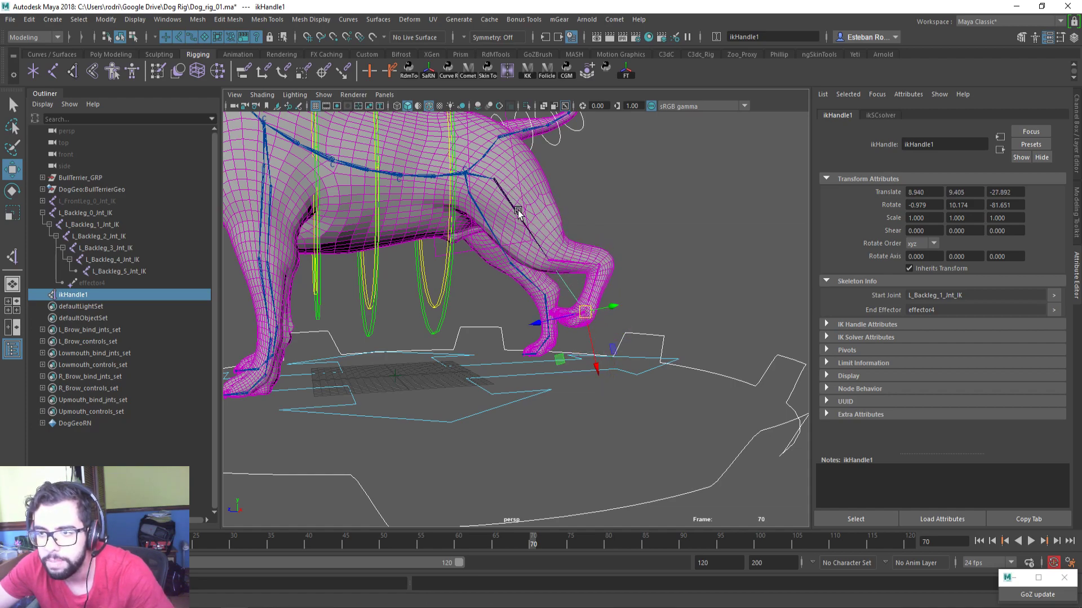
pyautogui.click(518, 211)
pyautogui.press('e')
pyautogui.moveTo(513, 231); pyautogui.dragTo(472, 228)
pyautogui.hotkey('ctrl', 'z')
pyautogui.hotkey('ctrl', 'z')
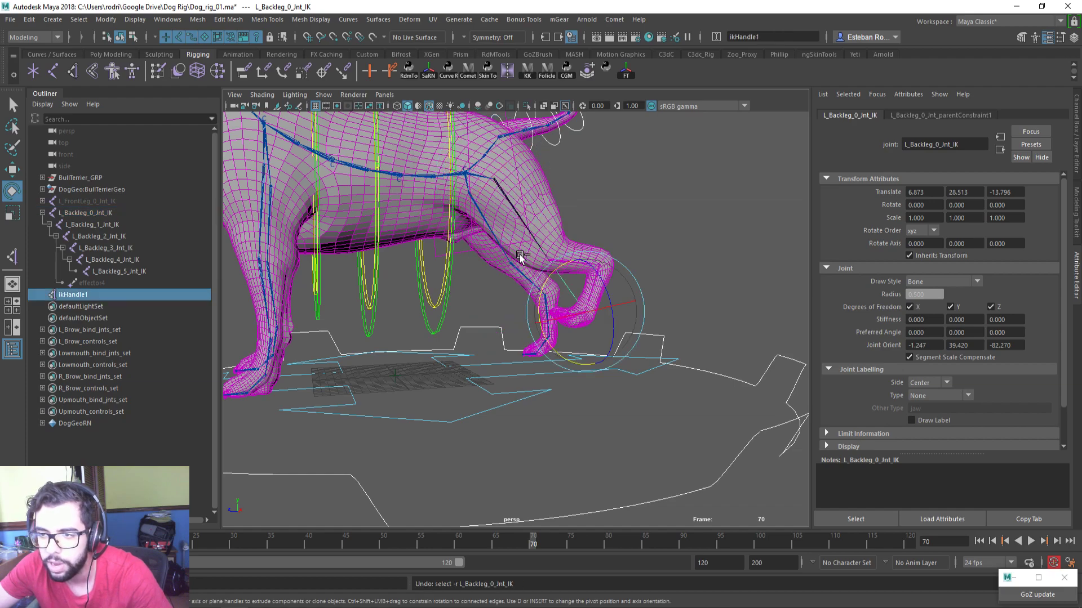
pyautogui.hotkey('ctrl', 'z')
pyautogui.hotkey('ctrl', 'z')
# Create an IK handle from L_Backleg_0_Jnt_IK to L_Backleg_2_Jnt_IK and select it together with ikHandle1
pyautogui.click(73, 72)
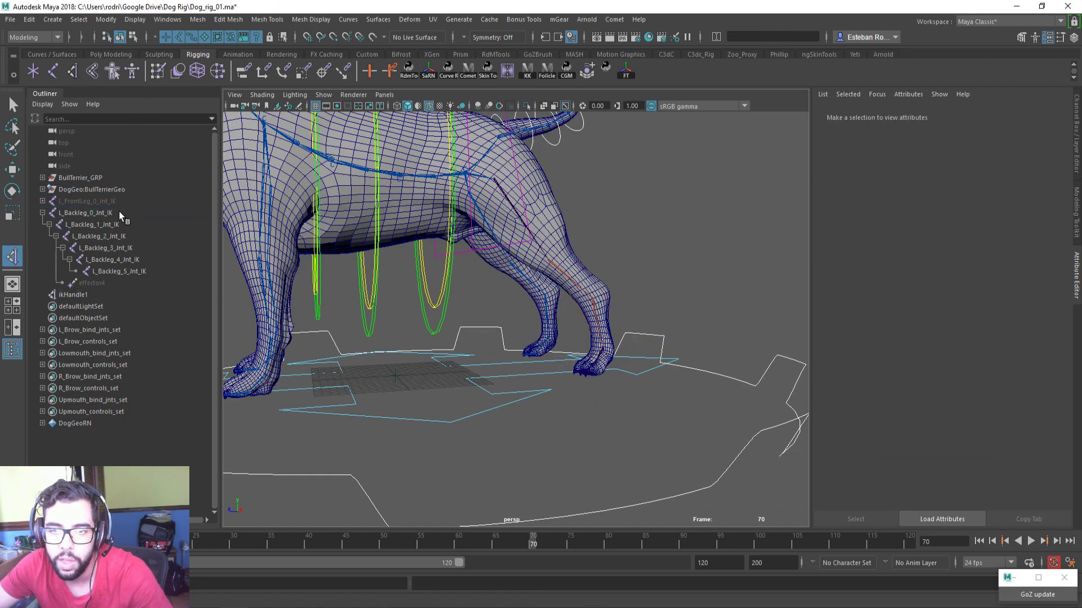
pyautogui.click(117, 212)
pyautogui.keyDown('ctrl'); pyautogui.click(116, 234); pyautogui.keyUp('ctrl')
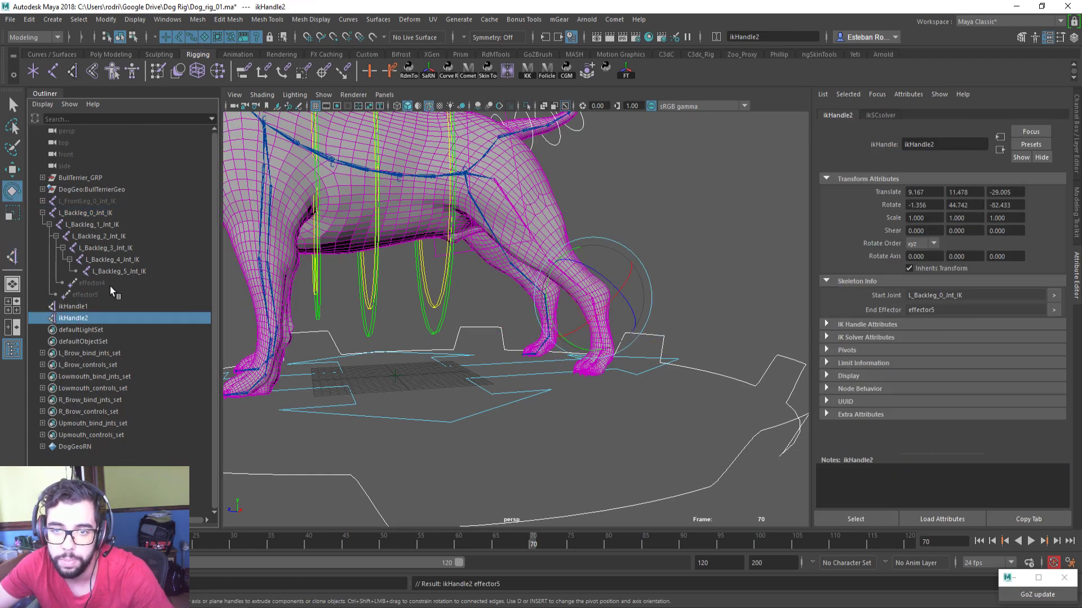
pyautogui.keyDown('ctrl'); pyautogui.click(114, 306); pyautogui.keyUp('ctrl')
pyautogui.press('w')
pyautogui.keyDown('alt'); pyautogui.moveTo(608, 375); pyautogui.dragTo(611, 331); pyautogui.keyUp('alt')
pyautogui.keyDown('alt'); pyautogui.moveTo(524, 302); pyautogui.dragTo(586, 346); pyautogui.keyUp('alt')
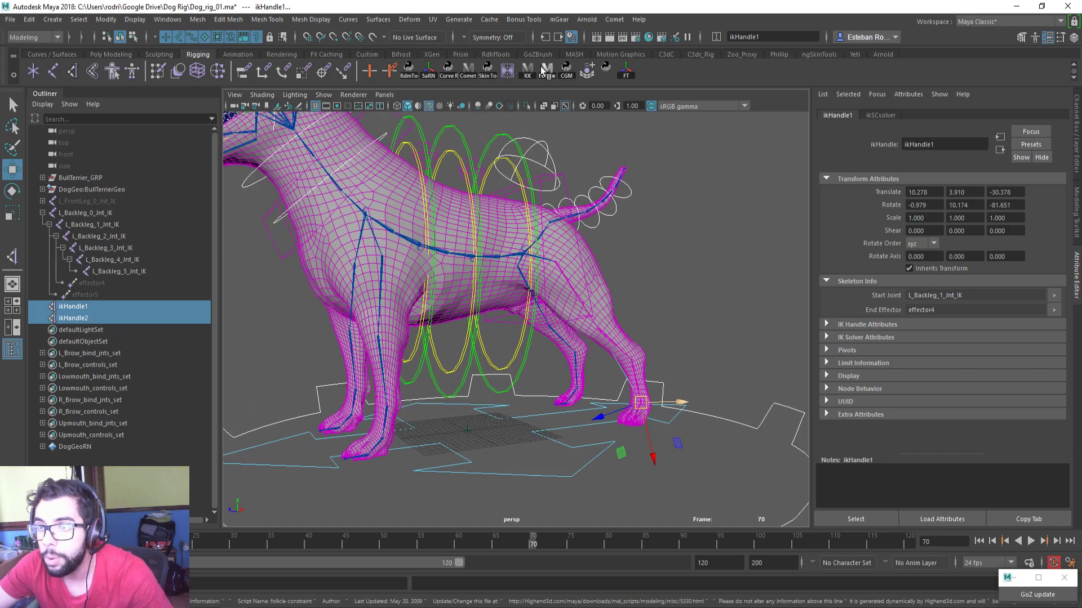
# Detach the Comet command list as a floating window and place it beside the viewport
pyautogui.click(620, 20)
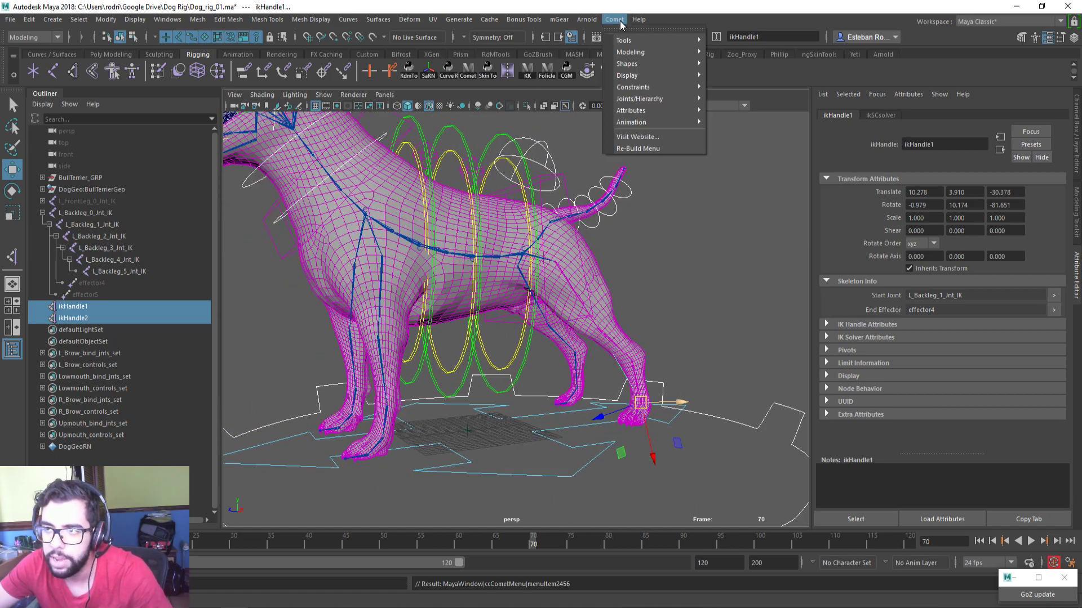
pyautogui.click(659, 28)
pyautogui.moveTo(665, 34); pyautogui.dragTo(810, 61)
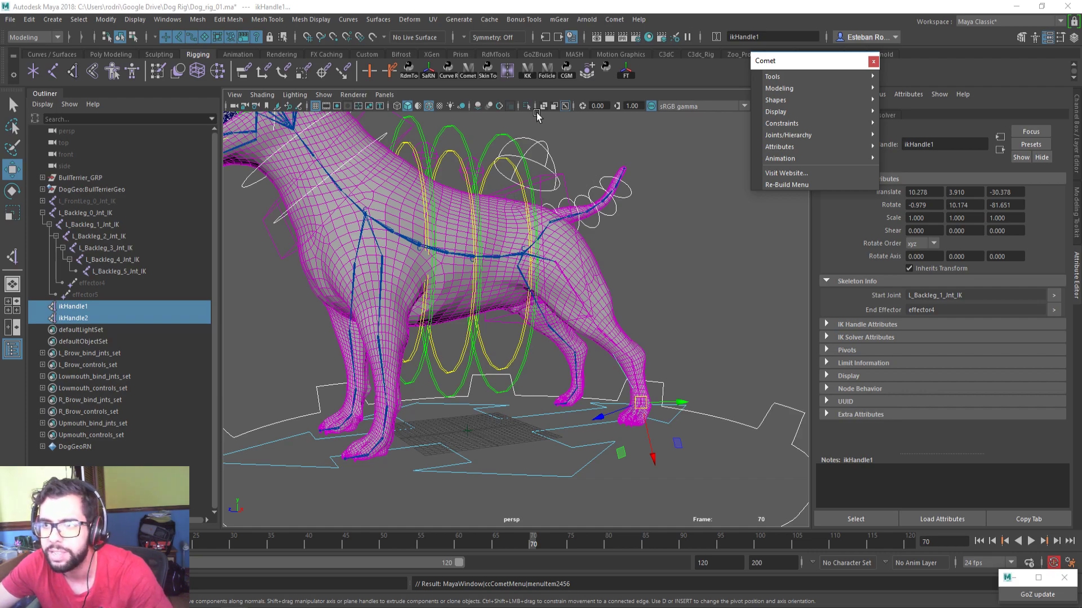
# Inspect the command behind the Comet shelf item in the Shelf Editor and close the editor
pyautogui.rightClick(480, 74)
pyautogui.click(506, 92)
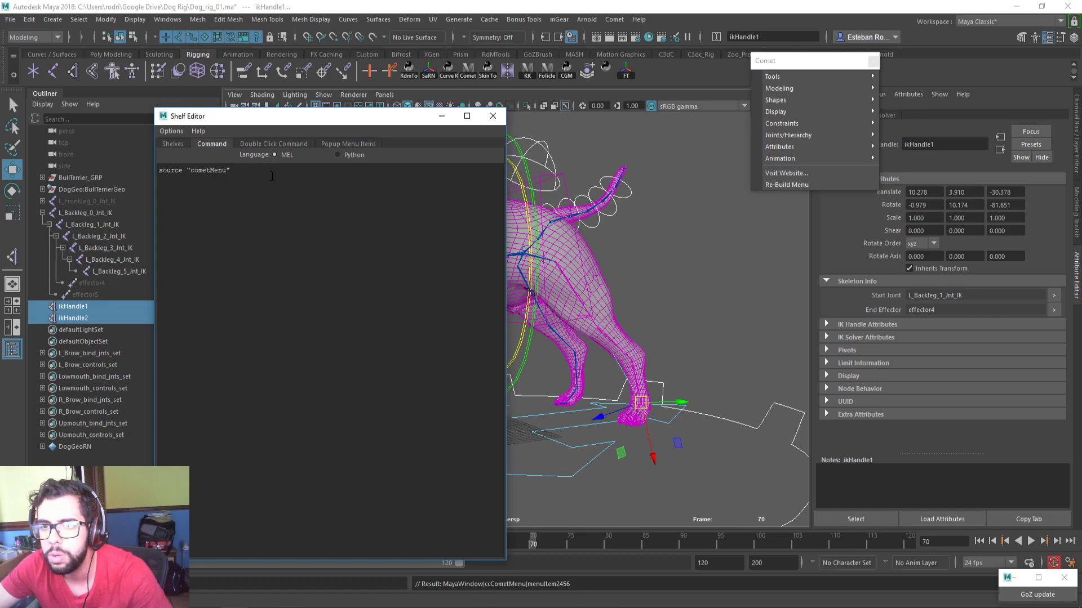
pyautogui.click(485, 119)
# Create a Comet cube control curve at ikHandle1 on the left back foot
pyautogui.moveTo(524, 192)
pyautogui.keyDown('alt'); pyautogui.mouseDown()
pyautogui.moveTo(546, 208)
pyautogui.moveTo(527, 198)
pyautogui.mouseUp(); pyautogui.keyUp('alt')
pyautogui.keyDown('alt'); pyautogui.moveTo(594, 217); pyautogui.dragTo(550, 197, button='middle'); pyautogui.keyUp('alt')
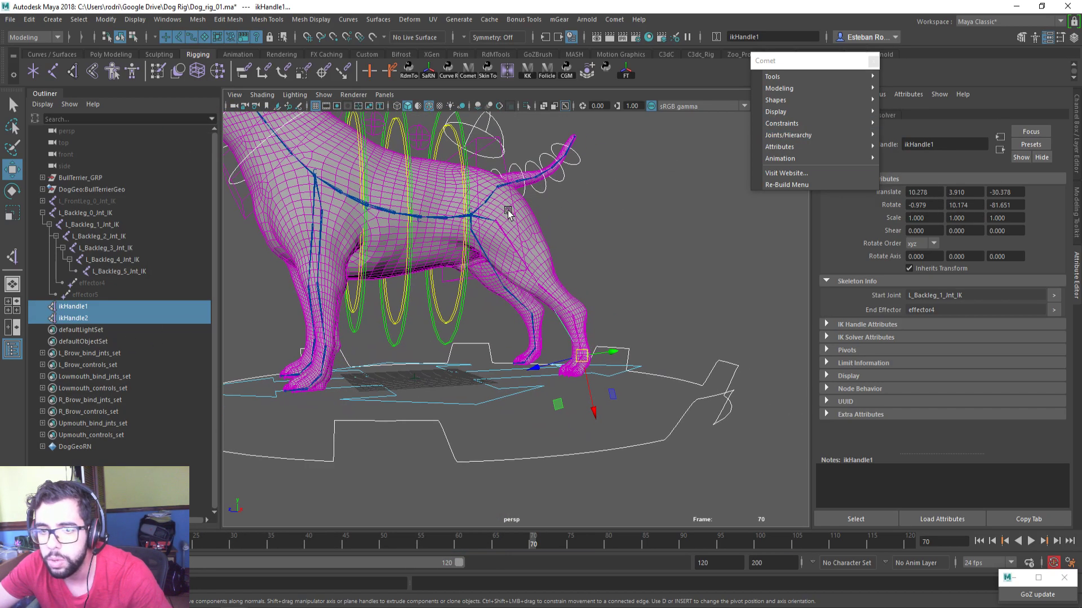
pyautogui.click(111, 315)
pyautogui.click(111, 309)
pyautogui.keyDown('alt'); pyautogui.moveTo(501, 311); pyautogui.dragTo(492, 312); pyautogui.keyUp('alt')
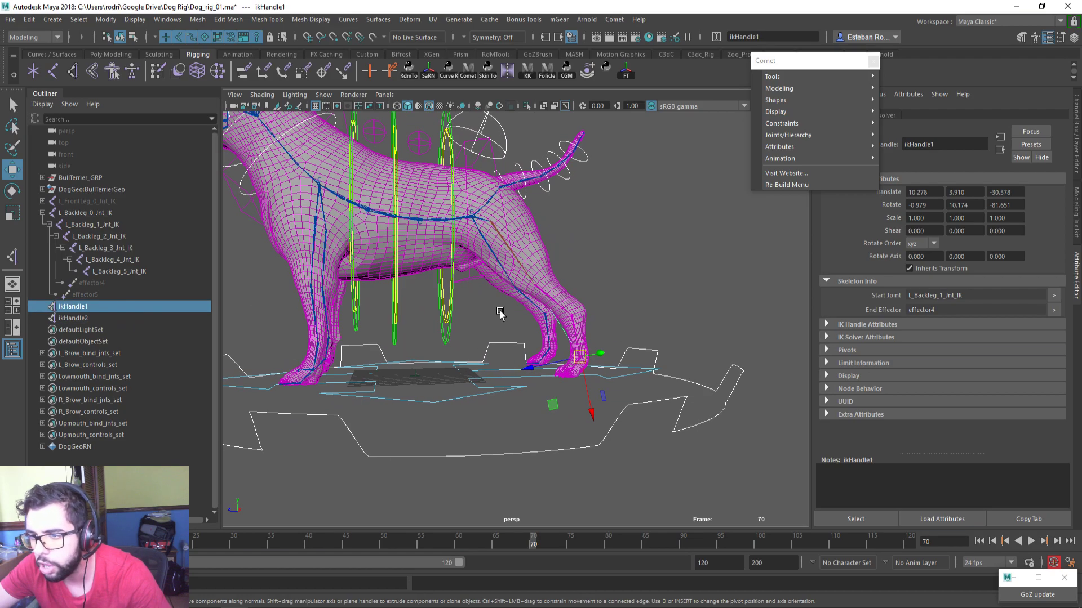
pyautogui.moveTo(859, 102)
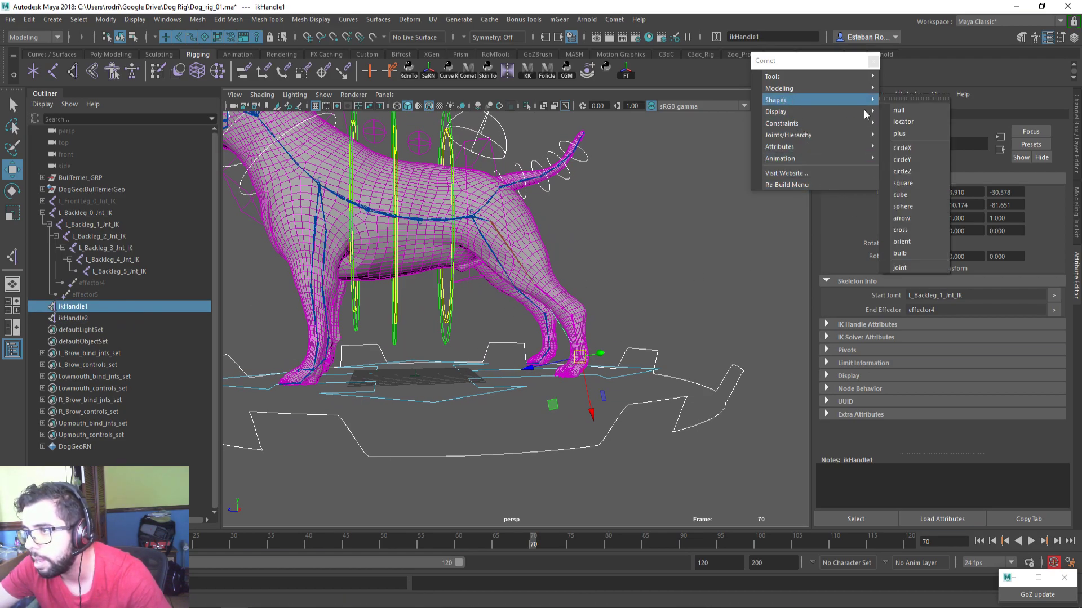
pyautogui.click(921, 191)
pyautogui.keyDown('alt'); pyautogui.moveTo(540, 304); pyautogui.dragTo(544, 326); pyautogui.keyUp('alt')
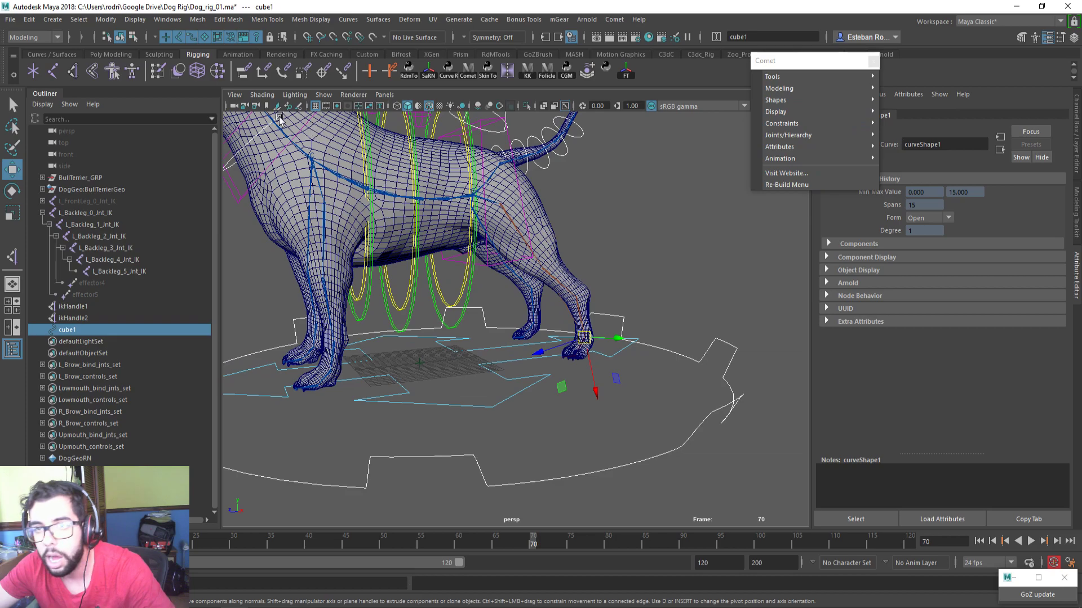
# Isolate the cube control and scale up all its control vertices so it surrounds the left back foot
pyautogui.hotkey('ctrl', '1')
pyautogui.press('F8')
pyautogui.moveTo(536, 375); pyautogui.dragTo(568, 324)
pyautogui.press('r')
pyautogui.moveTo(585, 340); pyautogui.dragTo(540, 363)
pyautogui.hotkey('ctrl', '1')
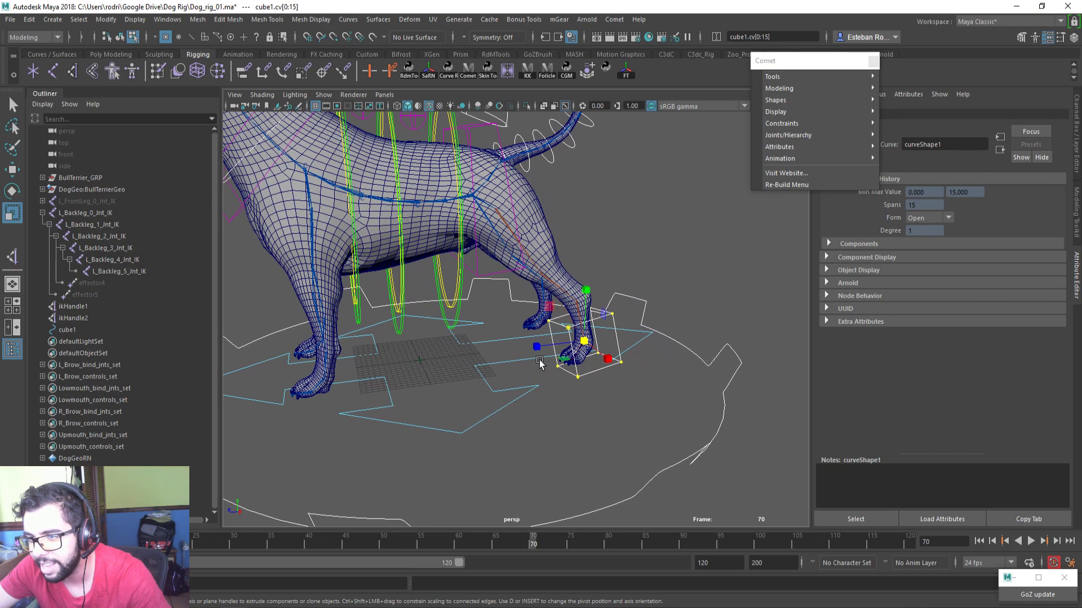
# Return the cube control to object mode and select it whole with the Move tool
pyautogui.moveTo(612, 322); pyautogui.dragTo(723, 240, button='right')
pyautogui.keyDown('alt'); pyautogui.moveTo(660, 300); pyautogui.dragTo(671, 293); pyautogui.keyUp('alt')
pyautogui.click(672, 293)
pyautogui.keyDown('alt'); pyautogui.moveTo(584, 369); pyautogui.dragTo(531, 356); pyautogui.keyUp('alt')
pyautogui.click(583, 377)
pyautogui.press('w')
pyautogui.hotkey('ctrl', 'z')
pyautogui.hotkey('ctrl', 'z')
# Close the floating Comet window to uncover the cube control's attributes
pyautogui.hotkey('ctrl', 'a')
pyautogui.hotkey('ctrl', 'a')
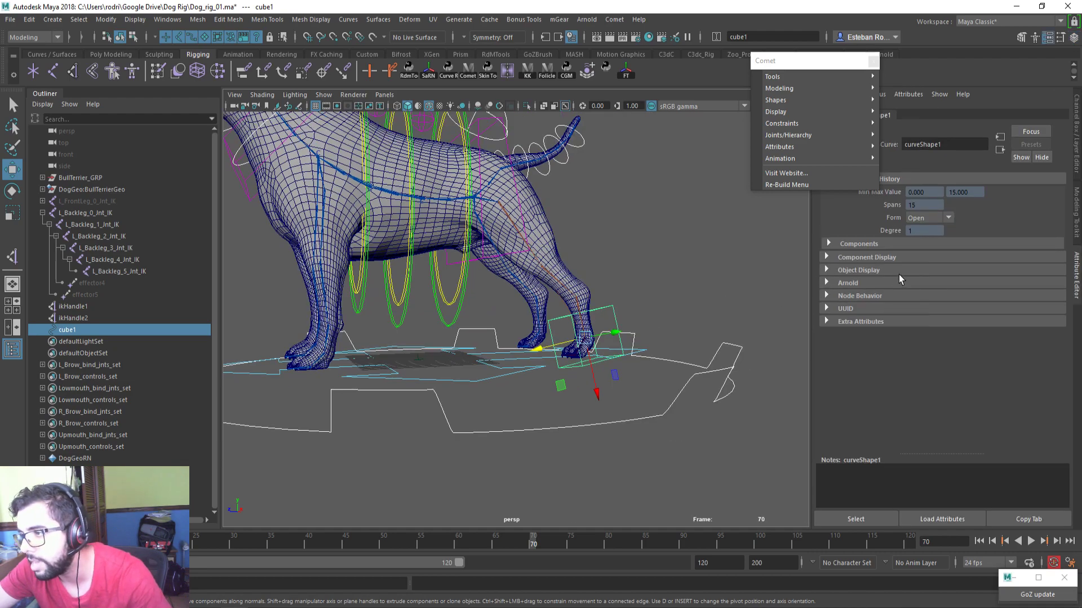
pyautogui.click(802, 63)
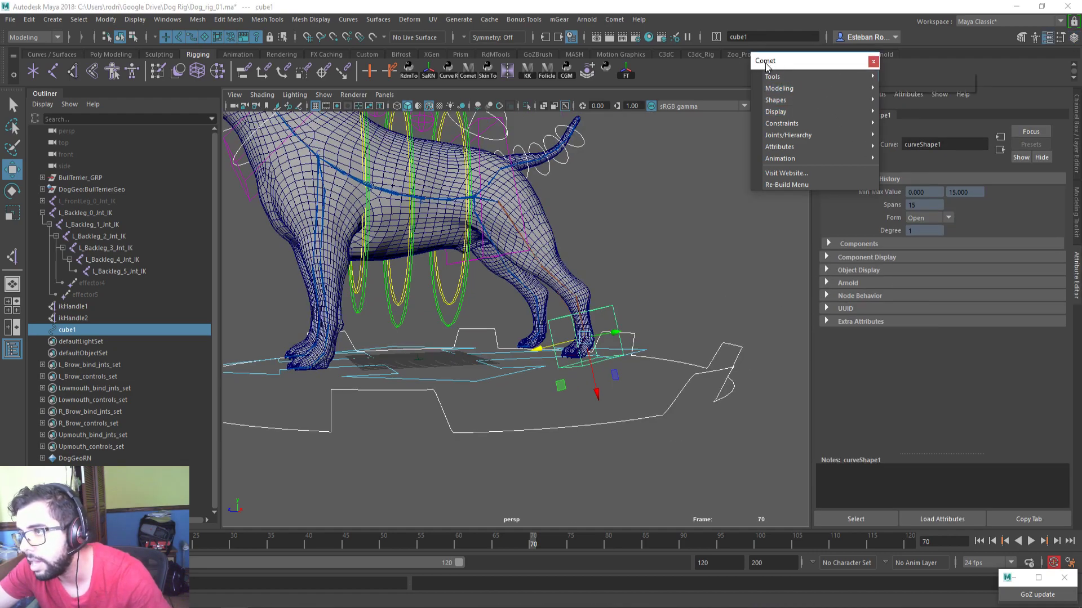
pyautogui.click(873, 62)
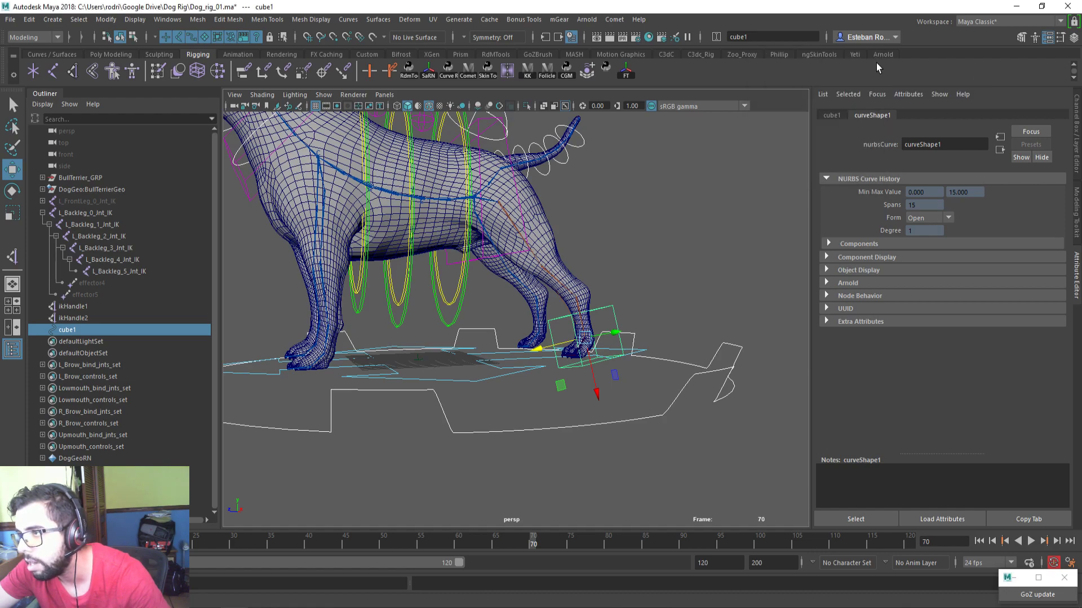
# Try setting cube1's World Rotate Pivot and World Scale Pivot to 0 on all axes, and undo the changes
pyautogui.click(831, 116)
pyautogui.click(872, 282)
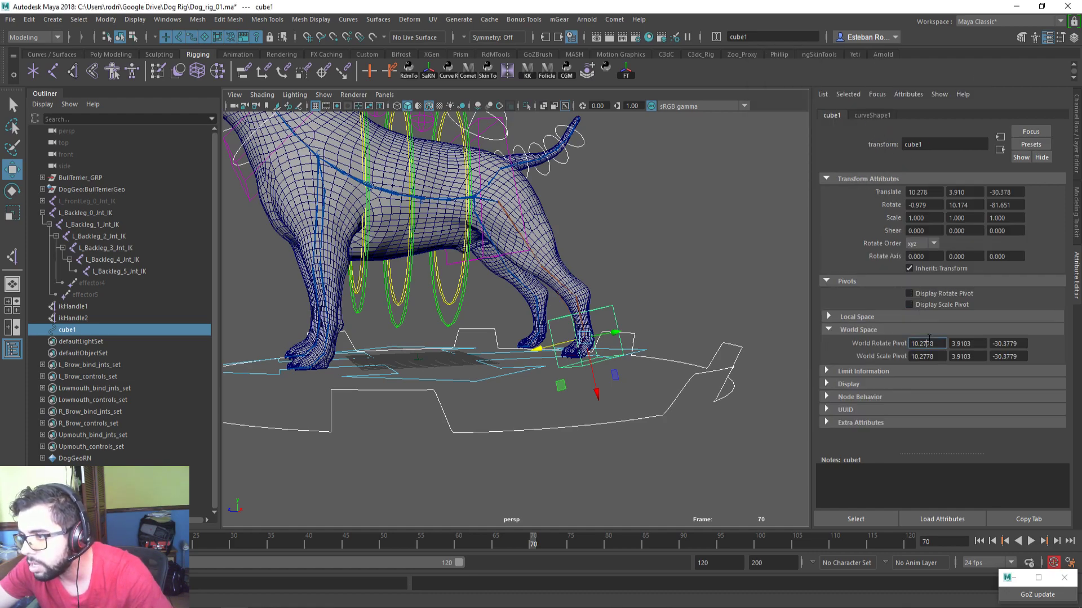
pyautogui.write('0\t0\t0\t0\t0')
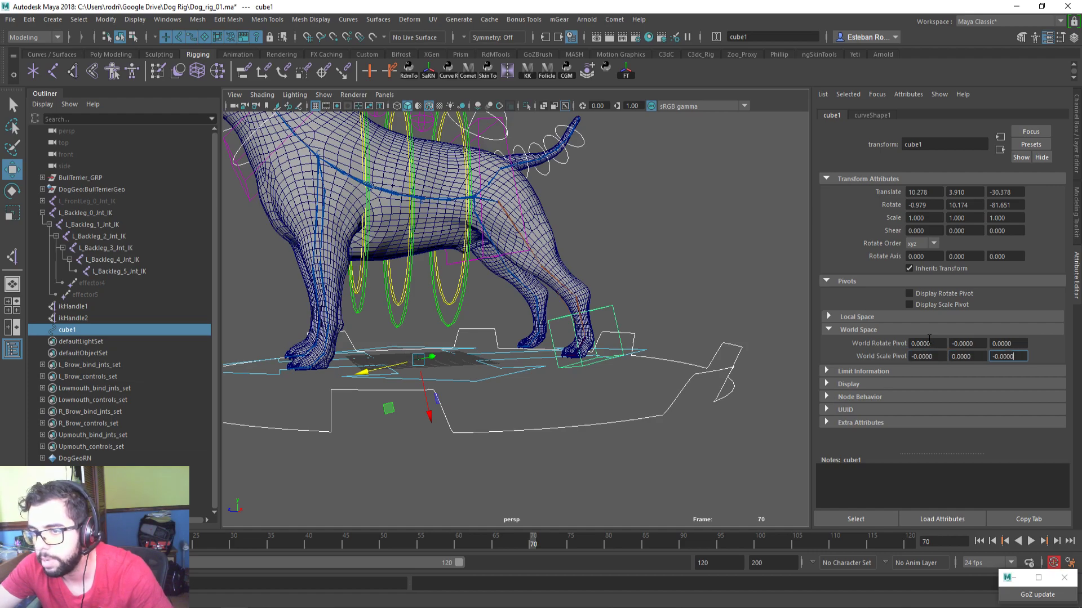
pyautogui.keyDown('alt'); pyautogui.moveTo(704, 378); pyautogui.dragTo(626, 393); pyautogui.keyUp('alt')
pyautogui.hotkey('ctrl', 'z')
pyautogui.hotkey('ctrl', 'z')
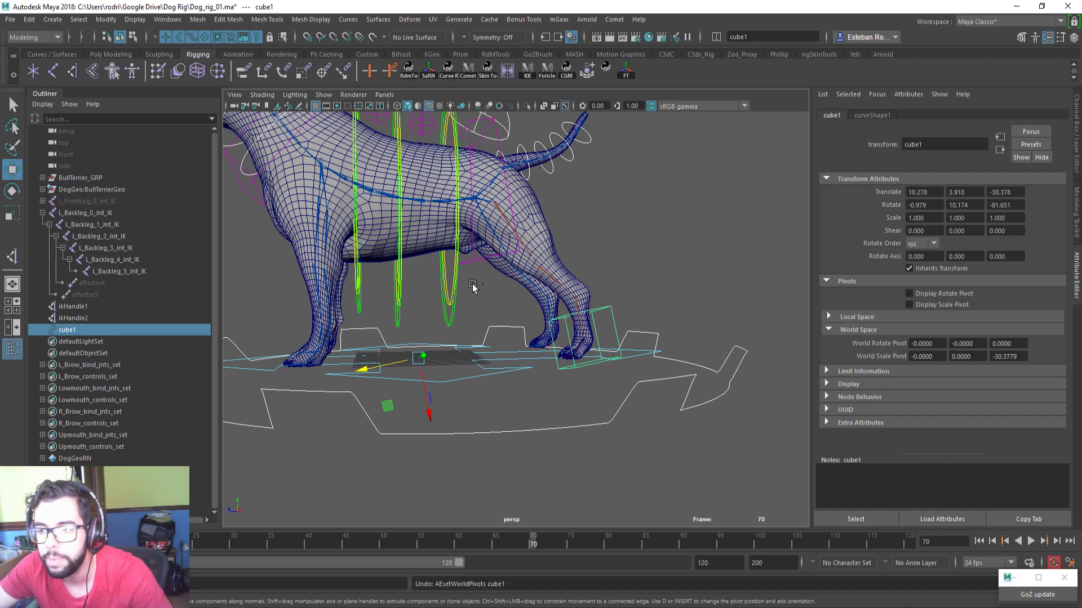
pyautogui.keyDown('alt'); pyautogui.moveTo(475, 288); pyautogui.dragTo(579, 334); pyautogui.keyUp('alt')
pyautogui.hotkey('ctrl', 'z')
pyautogui.hotkey('ctrl', 'z')
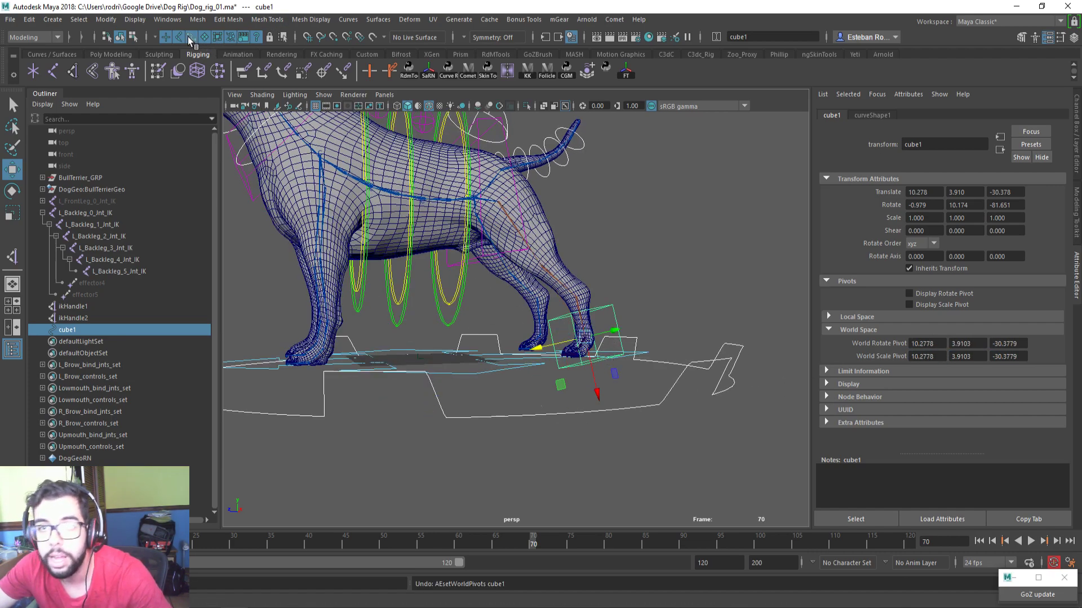
# Freeze the transformations of cube1, and undo a test move of the cube control
pyautogui.click(113, 19)
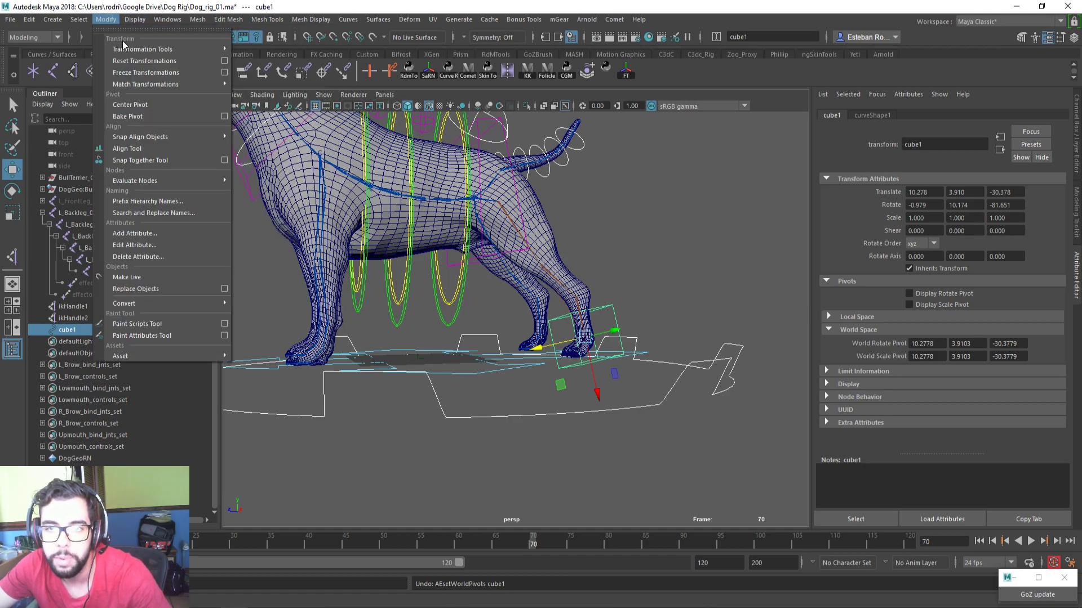
pyautogui.click(132, 72)
pyautogui.keyDown('alt'); pyautogui.moveTo(483, 298); pyautogui.dragTo(604, 331); pyautogui.keyUp('alt')
pyautogui.hotkey('ctrl', 'z')
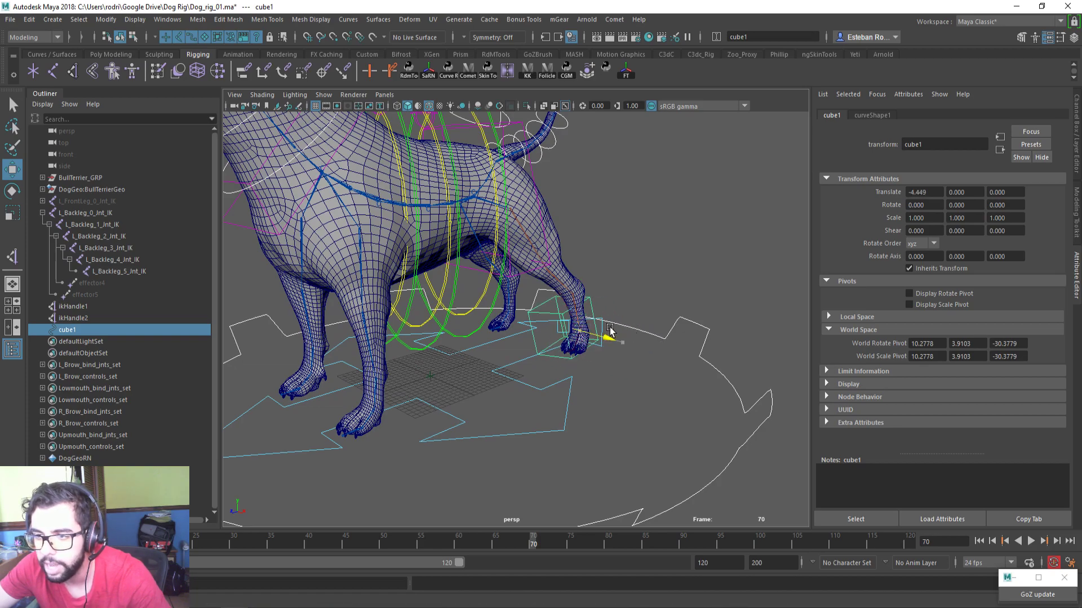
# Isolate the cube control, scale its control vertices to give it a flat base wider than the top, and show the whole rig again
pyautogui.keyDown('alt'); pyautogui.moveTo(580, 286); pyautogui.dragTo(515, 284); pyautogui.keyUp('alt')
pyautogui.hotkey('ctrl', '1')
pyautogui.click(524, 355)
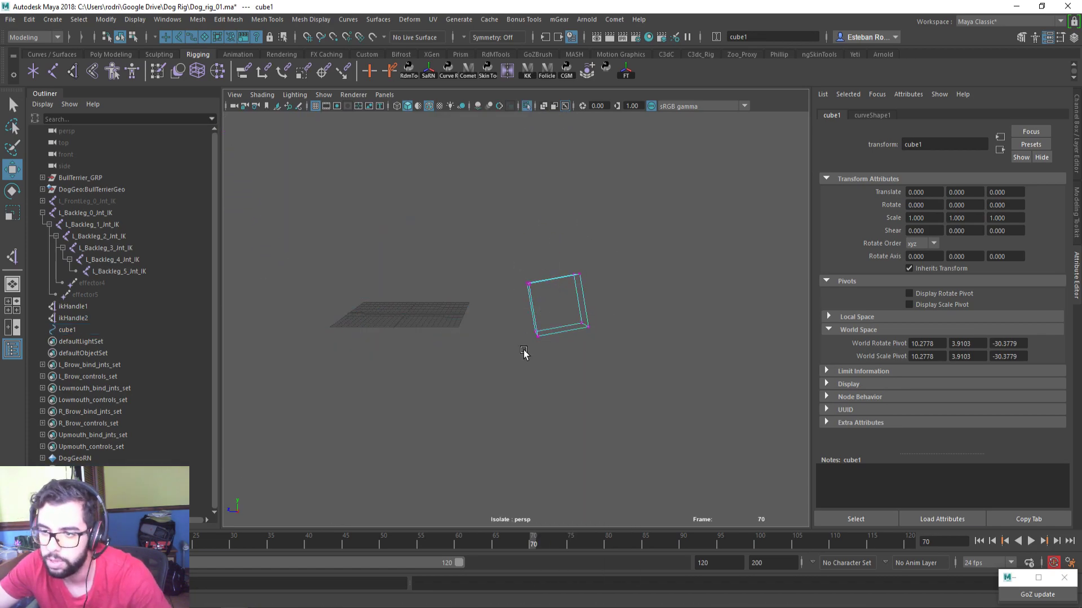
pyautogui.moveTo(593, 361); pyautogui.dragTo(513, 317)
pyautogui.press('r')
pyautogui.keyDown('alt'); pyautogui.moveTo(560, 350); pyautogui.dragTo(473, 356); pyautogui.keyUp('alt')
pyautogui.moveTo(483, 270); pyautogui.dragTo(604, 377)
pyautogui.moveTo(545, 320); pyautogui.dragTo(521, 338)
pyautogui.hotkey('ctrl', '1')
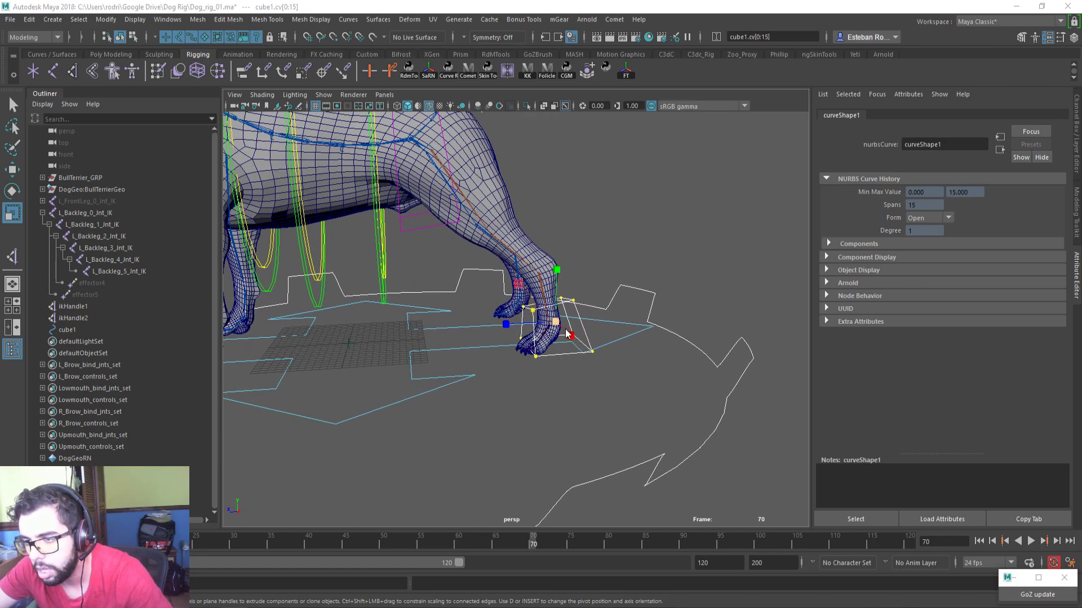
# In the side view, move all the cube control's vertices vertically until its base rests on the ground line
pyautogui.press('space')
pyautogui.press('space')
pyautogui.scroll(2, 580, 365)
pyautogui.press('w')
pyautogui.moveTo(640, 261)
pyautogui.mouseDown()
pyautogui.moveTo(618, 271)
pyautogui.moveTo(641, 262)
pyautogui.mouseUp()
pyautogui.moveTo(644, 203); pyautogui.dragTo(641, 215)
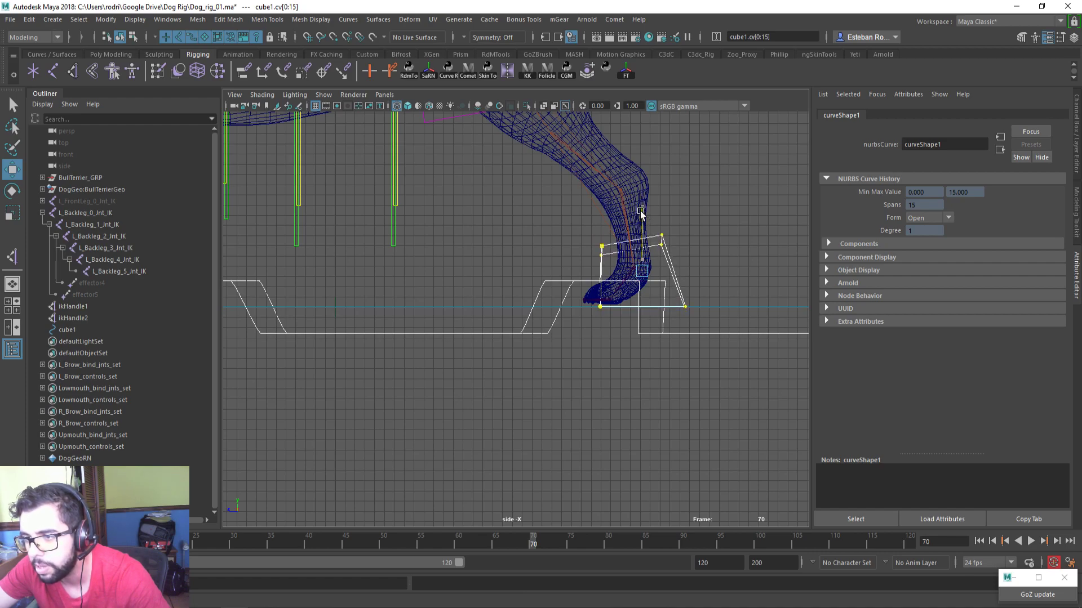
# Adjust the upper front control vertices of the foot cube, return to the perspective view and object mode, and clear the selection
pyautogui.moveTo(577, 270); pyautogui.dragTo(543, 250)
pyautogui.press('r')
pyautogui.press('w')
pyautogui.press('space')
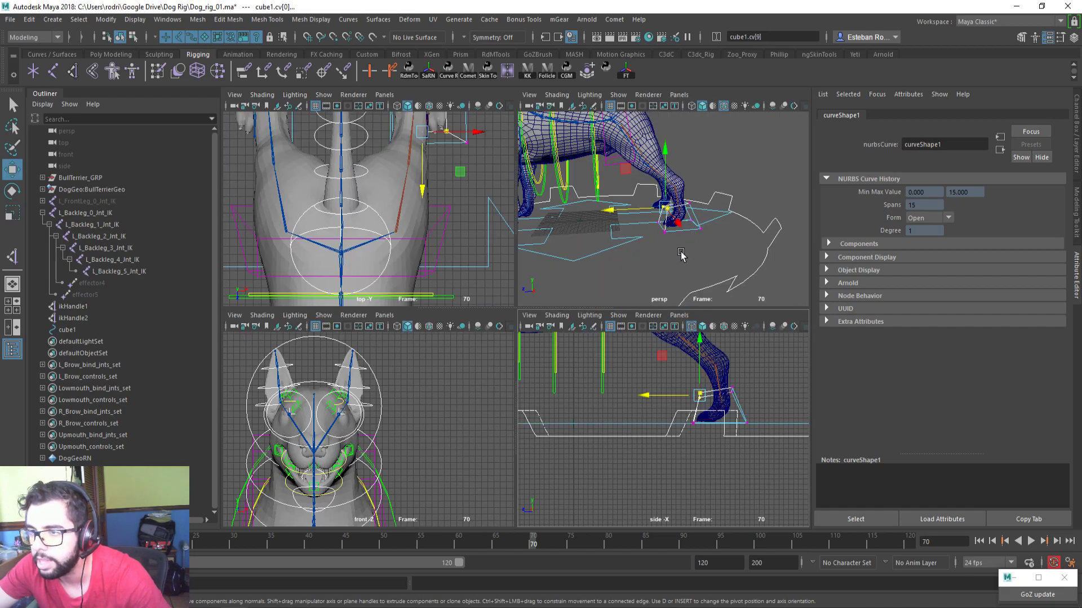
pyautogui.press('space')
pyautogui.press('f')
pyautogui.moveTo(611, 296); pyautogui.dragTo(696, 260, button='right')
pyautogui.keyDown('alt'); pyautogui.moveTo(696, 261); pyautogui.dragTo(606, 290); pyautogui.keyUp('alt')
pyautogui.click(641, 279)
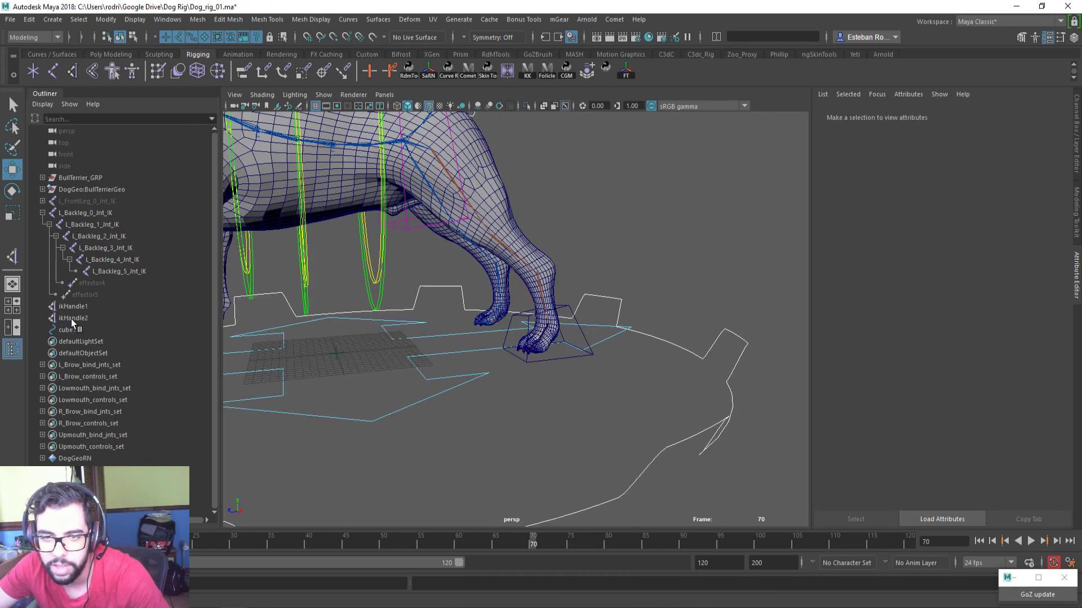
# Parent ikHandle1 and ikHandle2 under cube1 and expand its hierarchy
pyautogui.moveTo(73, 320); pyautogui.dragTo(75, 309)
pyautogui.moveTo(74, 309); pyautogui.dragTo(70, 330, button='middle')
pyautogui.click(42, 307)
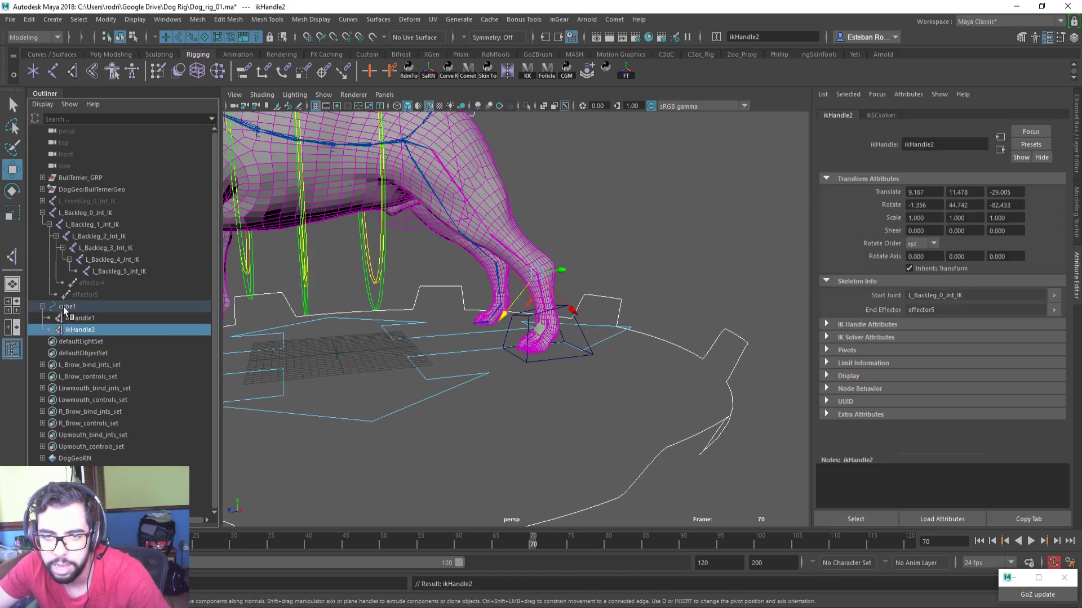
# Rename cube1 as L_Backleg_IK_Ctrl using the RdM Tools renaming options with the controller suffix and left side prefix
pyautogui.click(66, 307)
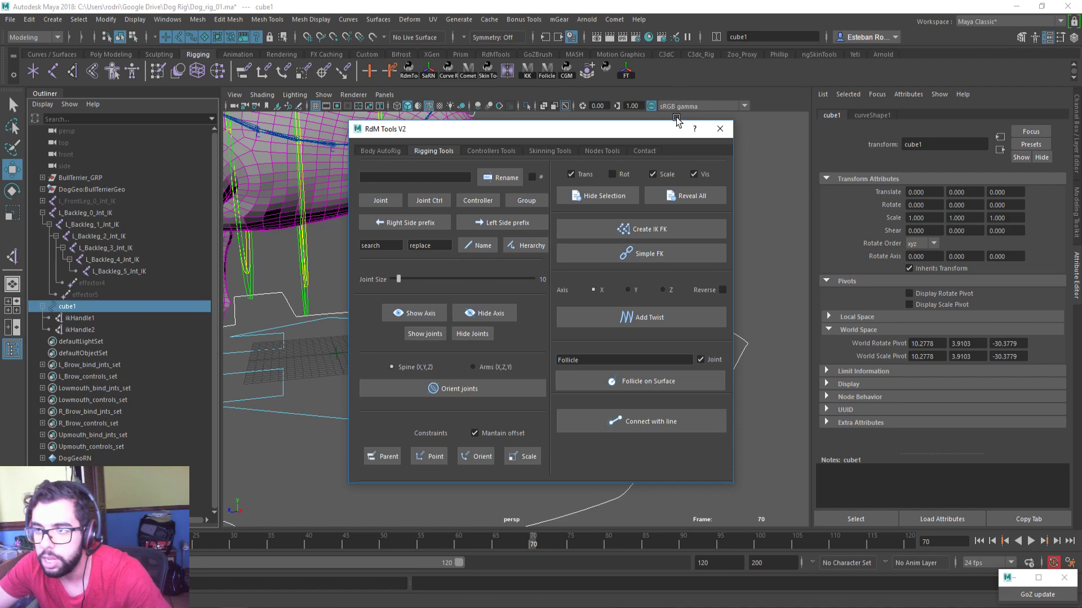
pyautogui.moveTo(590, 131); pyautogui.dragTo(909, 95)
pyautogui.moveTo(495, 269)
pyautogui.keyDown('alt'); pyautogui.mouseDown()
pyautogui.moveTo(467, 271)
pyautogui.moveTo(477, 270)
pyautogui.mouseUp(); pyautogui.keyUp('alt')
pyautogui.click(864, 115)
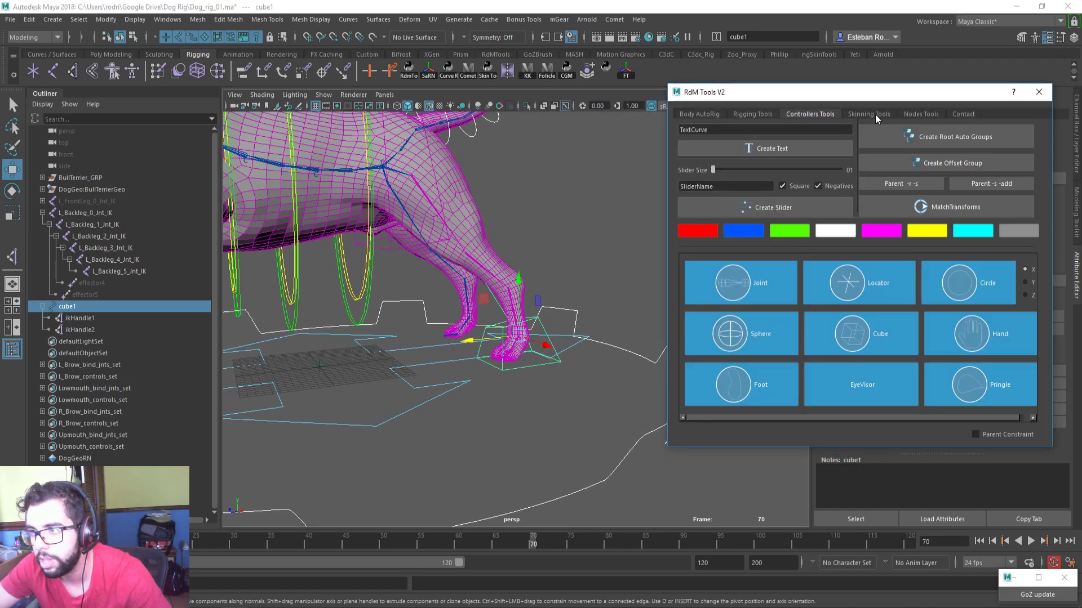
pyautogui.click(925, 113)
pyautogui.click(952, 113)
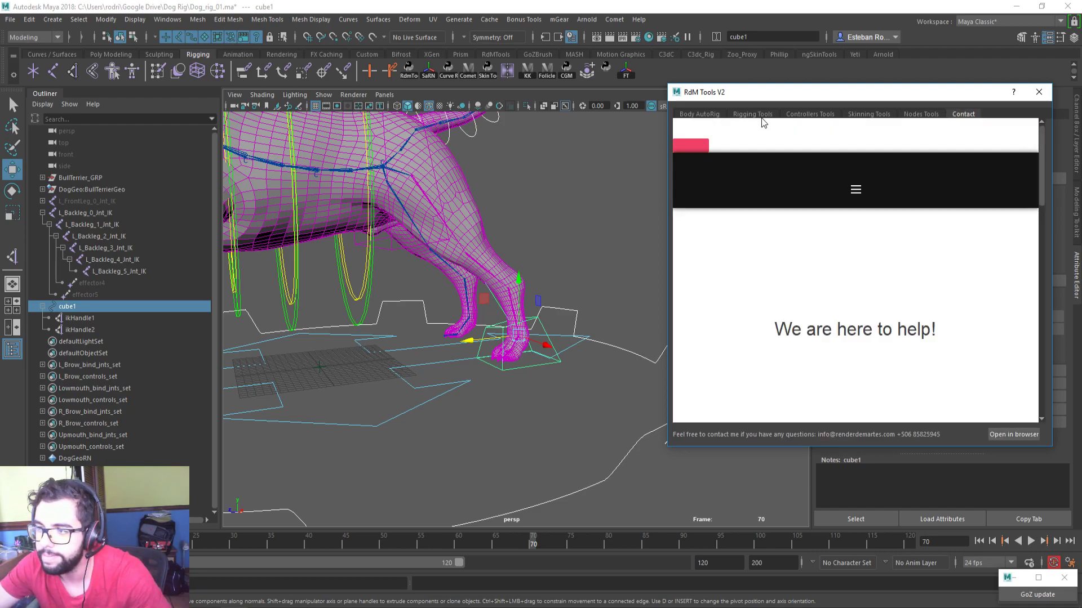
pyautogui.click(750, 115)
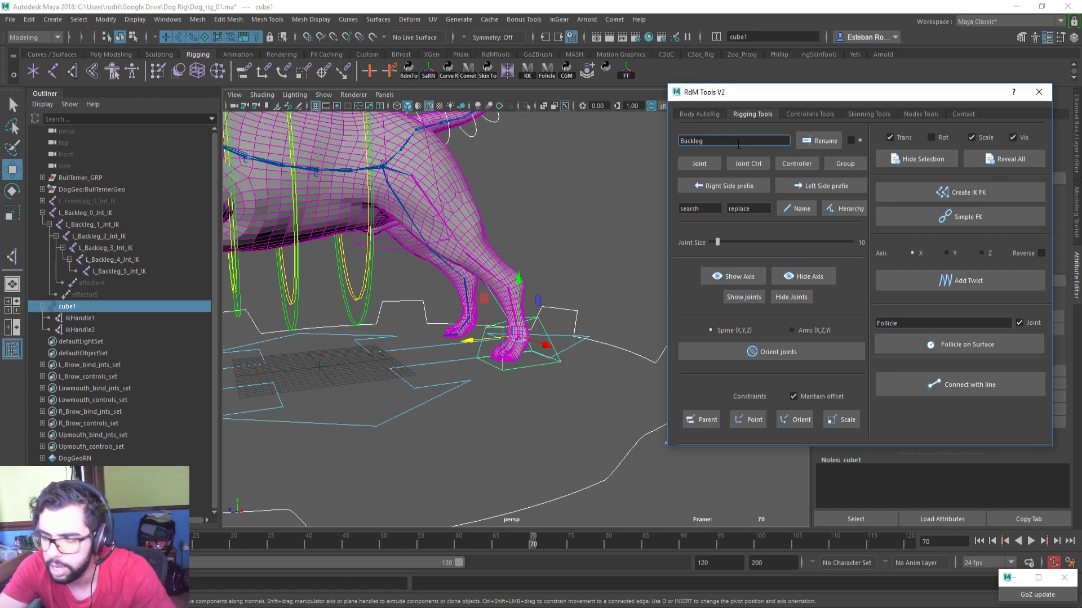
pyautogui.click(820, 141)
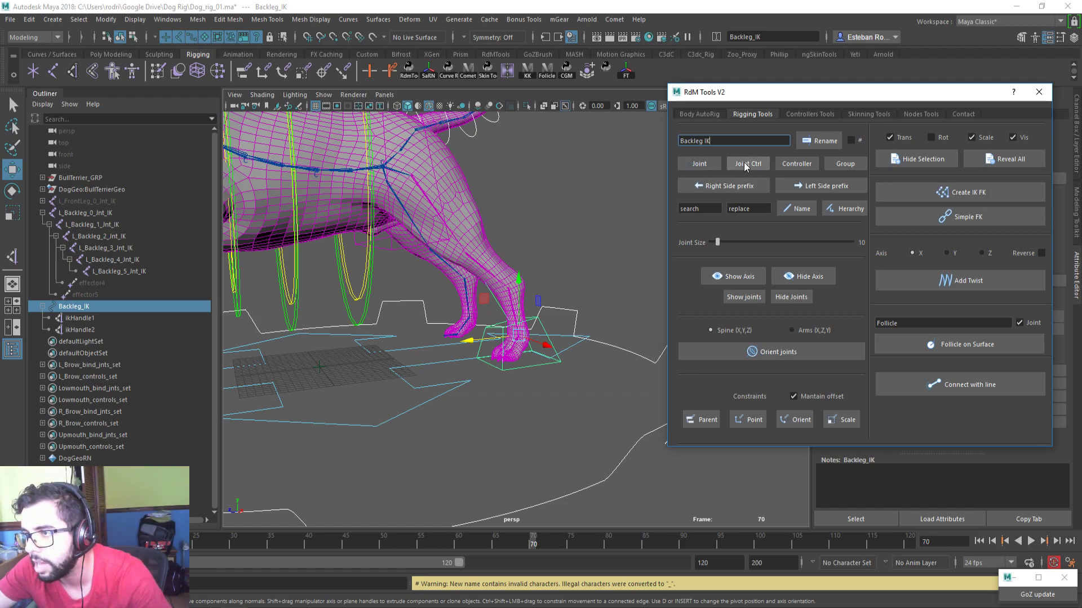
pyautogui.hotkey('ctrl', 'z')
pyautogui.hotkey('ctrl', 'z')
pyautogui.click(797, 167)
pyautogui.click(798, 188)
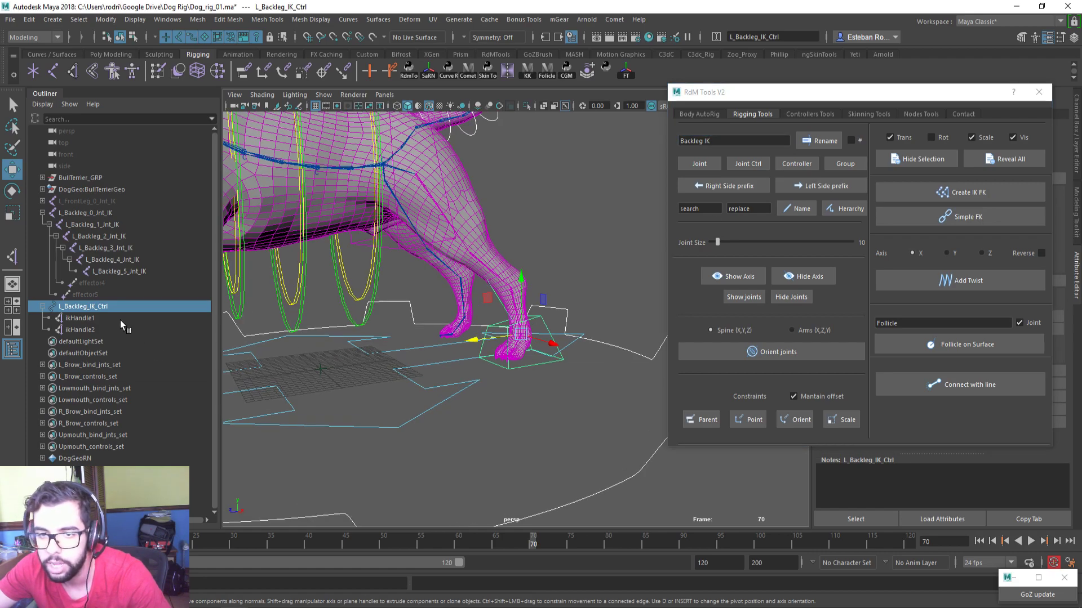
# Rename the two IK handles with numbering and the left side prefix as L_Backleg_IK_0 and L_Backleg_IK_1
pyautogui.moveTo(120, 320); pyautogui.dragTo(113, 329)
pyautogui.click(814, 144)
pyautogui.click(820, 141)
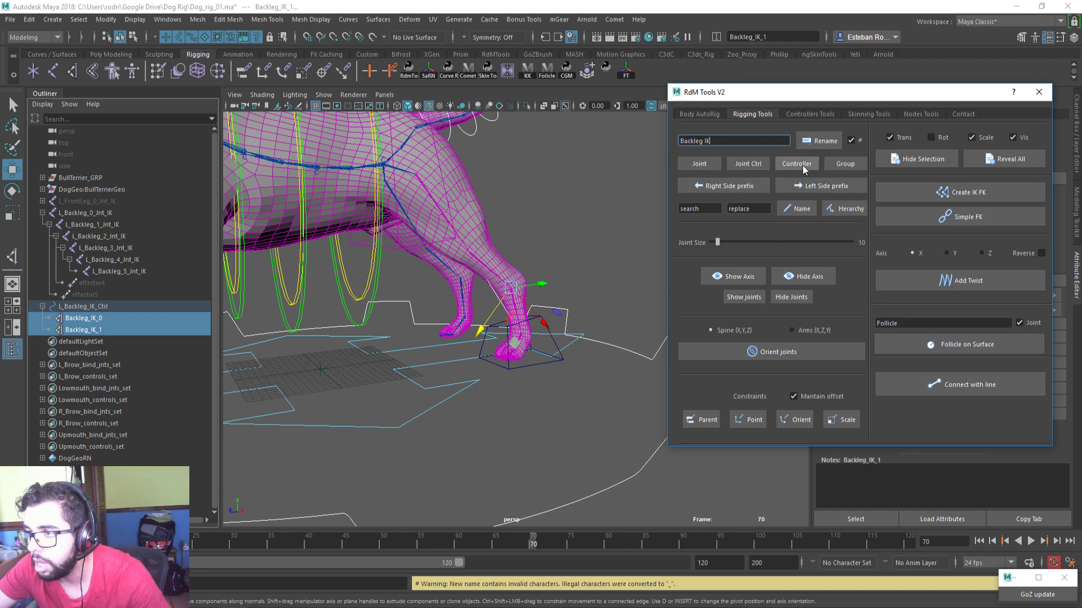
pyautogui.click(789, 187)
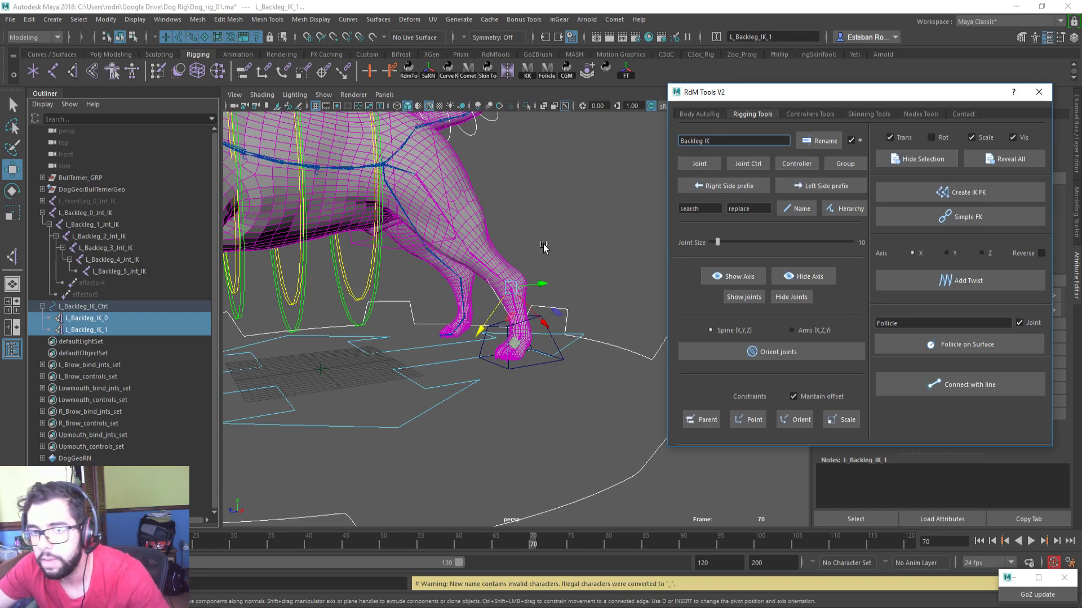
# Close RdM Tools, open the IK Handle Tool settings, and delete both IK handles under L_Backleg_IK_Ctrl
pyautogui.click(125, 315)
pyautogui.keyDown('alt'); pyautogui.moveTo(398, 322); pyautogui.dragTo(423, 302); pyautogui.keyUp('alt')
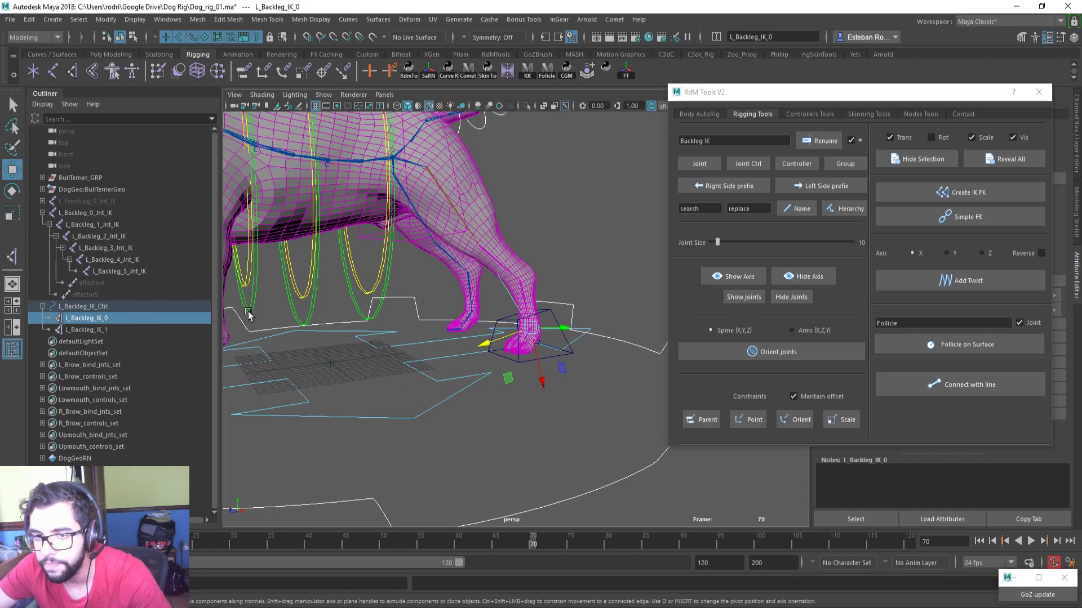
pyautogui.click(1038, 92)
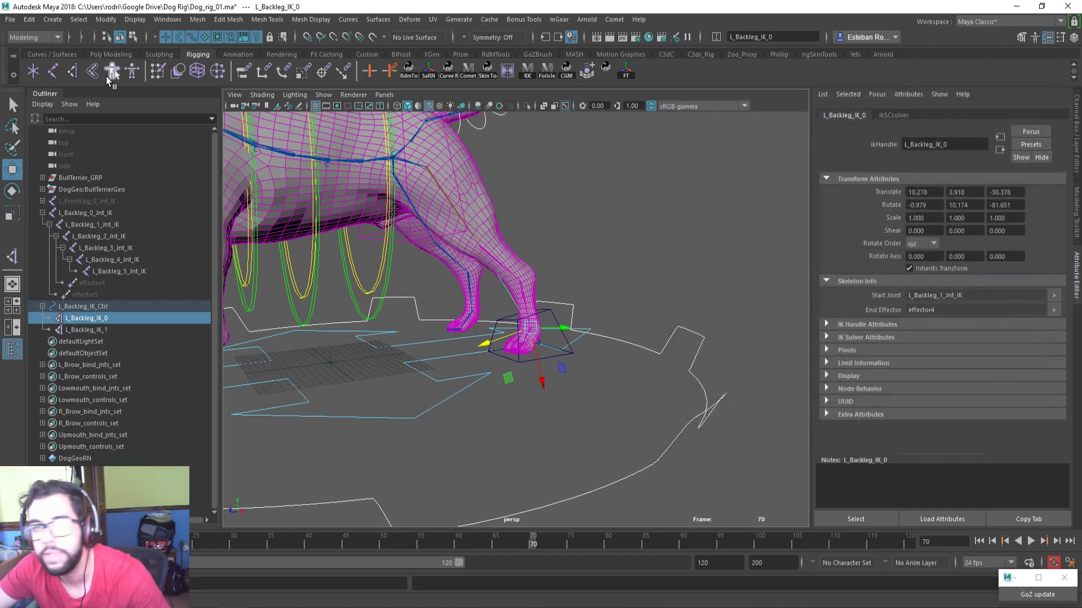
pyautogui.doubleClick(79, 70)
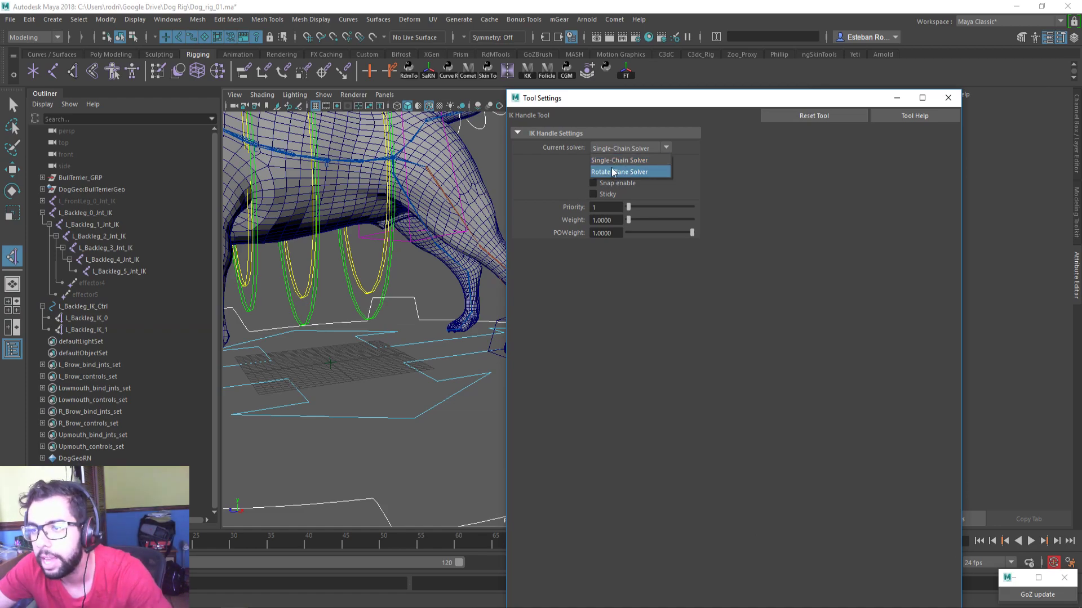
pyautogui.click(633, 102)
pyautogui.moveTo(89, 320); pyautogui.dragTo(93, 331)
pyautogui.press('Delete')
# Set the IK solver to Rotate-Plane Solver and create an IK handle from L_Backleg_0_Jnt_IK to L_Backleg_2_Jnt_IK
pyautogui.keyDown('alt'); pyautogui.moveTo(380, 294); pyautogui.dragTo(346, 279, button='middle'); pyautogui.keyUp('alt')
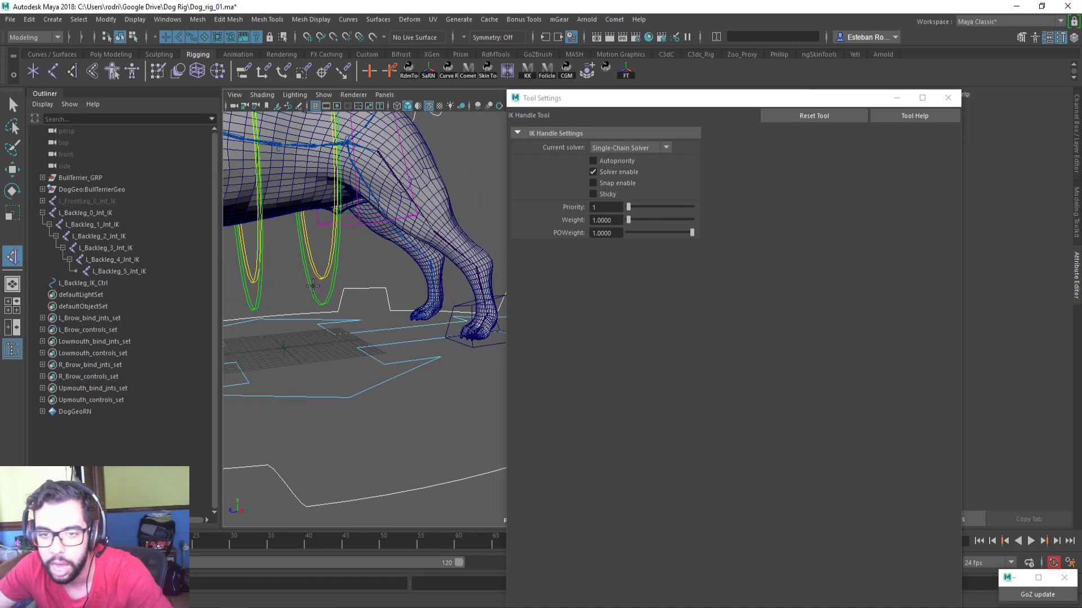
pyautogui.keyDown('alt'); pyautogui.moveTo(346, 279); pyautogui.dragTo(294, 286); pyautogui.keyUp('alt')
pyautogui.click(630, 148)
pyautogui.click(636, 174)
pyautogui.keyDown('alt'); pyautogui.moveTo(414, 219); pyautogui.dragTo(406, 250, button='middle'); pyautogui.keyUp('alt')
pyautogui.click(111, 212)
pyautogui.keyDown('ctrl'); pyautogui.click(122, 232); pyautogui.keyUp('ctrl')
pyautogui.press('y')
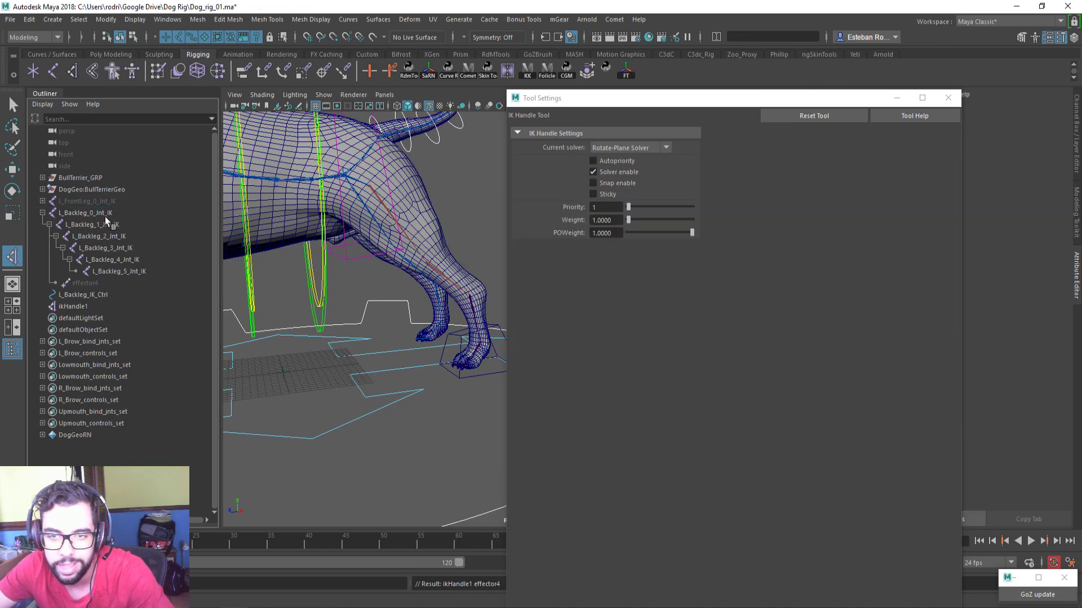
# Create a second rotate-plane IK handle from L_Backleg_1_Jnt_IK to L_Backleg_3_Jnt_IK
pyautogui.moveTo(425, 269)
pyautogui.keyDown('alt'); pyautogui.mouseDown(button='middle')
pyautogui.moveTo(449, 262)
pyautogui.moveTo(420, 281)
pyautogui.mouseUp(button='middle'); pyautogui.keyUp('alt')
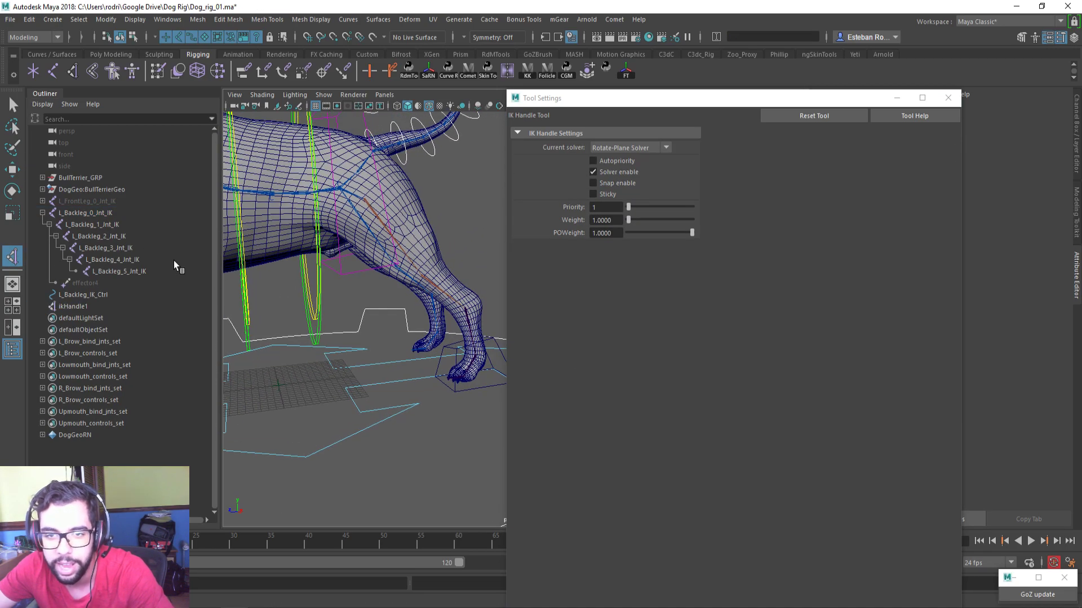
pyautogui.click(116, 229)
pyautogui.keyDown('ctrl'); pyautogui.click(138, 250); pyautogui.keyUp('ctrl')
pyautogui.press('w')
# Parent both new IK handles, ikHandle1 and ikHandle2, under L_Backleg_IK_Ctrl
pyautogui.keyDown('alt'); pyautogui.moveTo(418, 340); pyautogui.dragTo(372, 332); pyautogui.keyUp('alt')
pyautogui.keyDown('ctrl'); pyautogui.click(106, 323); pyautogui.keyUp('ctrl')
pyautogui.keyDown('alt'); pyautogui.moveTo(481, 322); pyautogui.dragTo(457, 308); pyautogui.keyUp('alt')
pyautogui.hotkey('ctrl', 'z')
pyautogui.hotkey('ctrl', 'z')
pyautogui.moveTo(101, 309); pyautogui.dragTo(101, 308, button='middle')
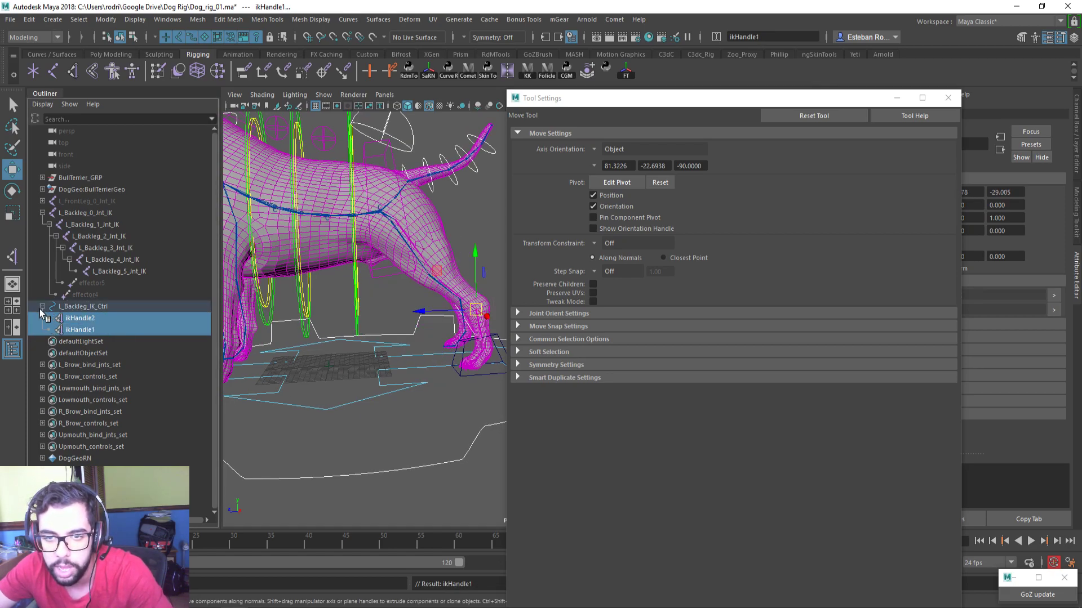
# Close the tool settings and use RdM Tools to rename the two handles as L_Backleg_IKrp_0 and L_Backleg_IKrp_1
pyautogui.click(958, 97)
pyautogui.click(607, 68)
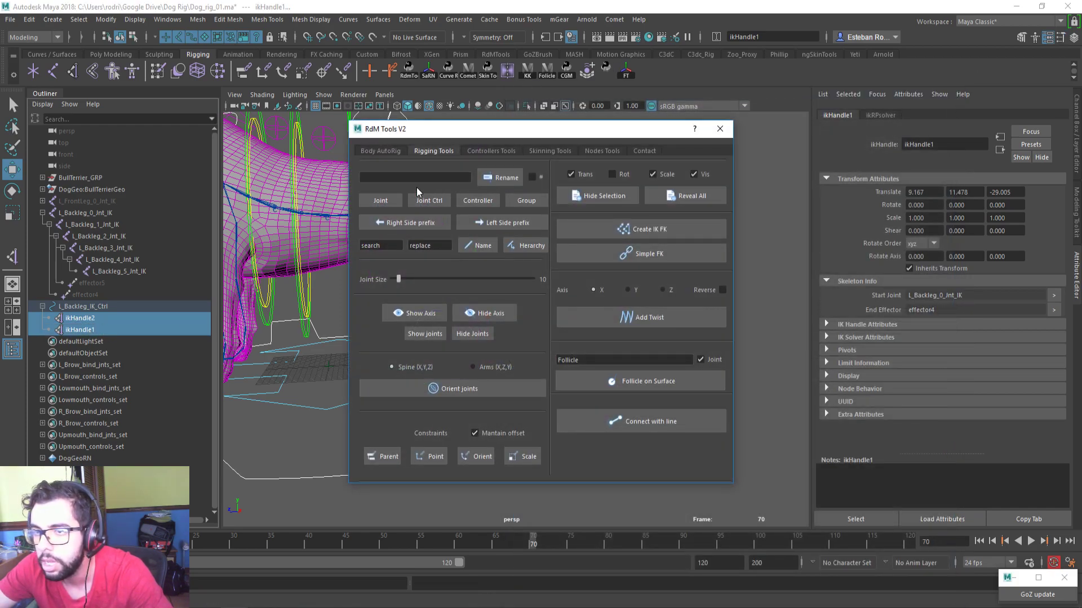
pyautogui.write('Backleg_IKrp')
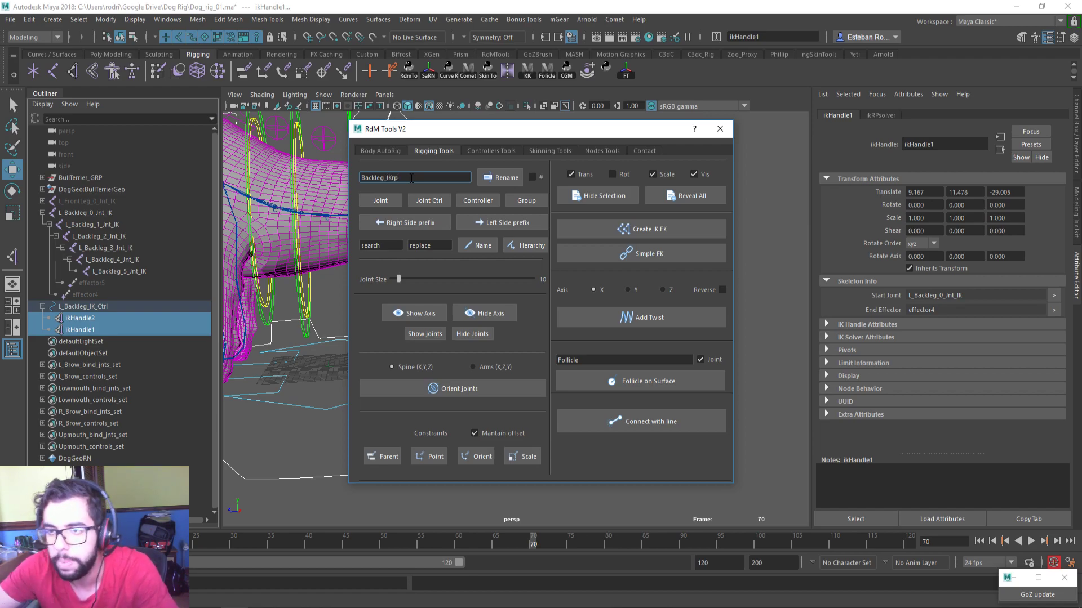
pyautogui.click(491, 178)
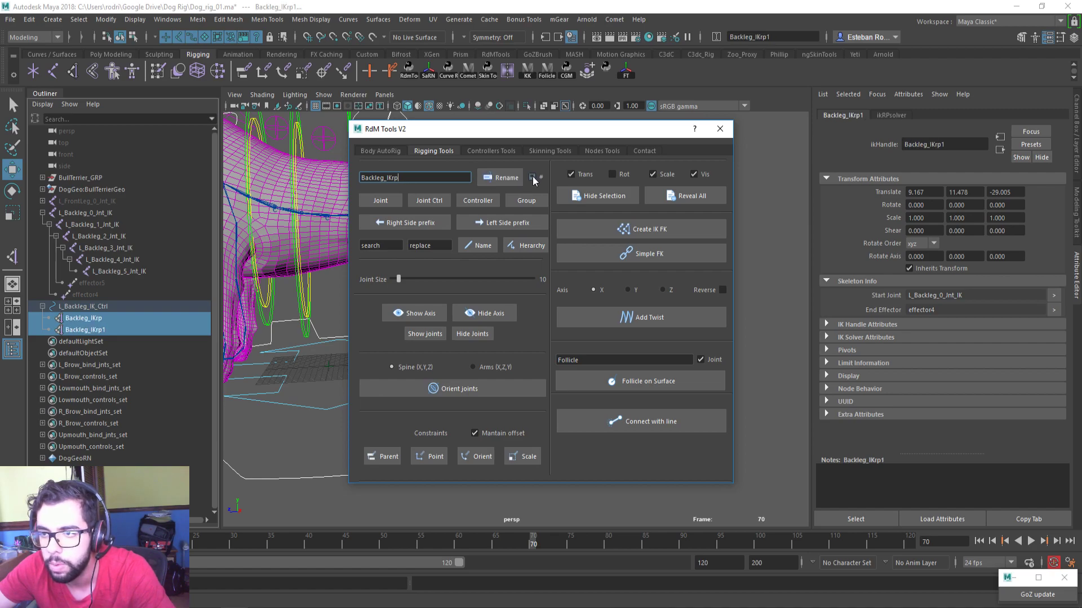
pyautogui.click(474, 225)
pyautogui.moveTo(635, 133); pyautogui.dragTo(918, 130)
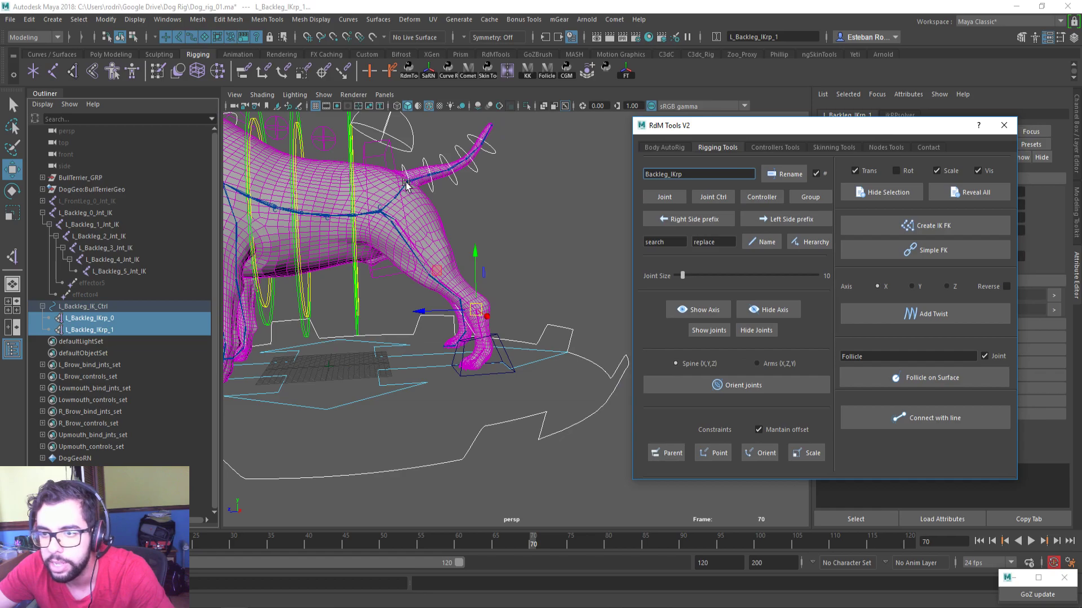
# Select L_Backleg_IK_Ctrl, show the Channel Box, and create an offset group for the control with RdM Tools
pyautogui.click(106, 306)
pyautogui.hotkey('ctrl', 'a')
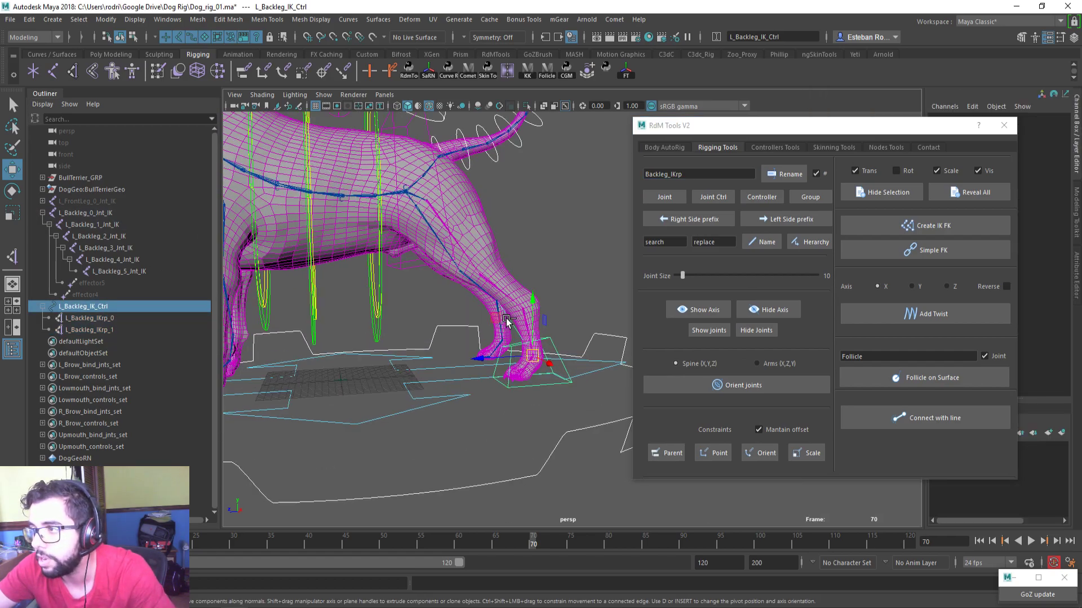
pyautogui.moveTo(893, 130); pyautogui.dragTo(870, 125)
pyautogui.moveTo(497, 309)
pyautogui.keyDown('alt'); pyautogui.mouseDown()
pyautogui.moveTo(484, 309)
pyautogui.moveTo(504, 329)
pyautogui.moveTo(490, 349)
pyautogui.moveTo(472, 333)
pyautogui.moveTo(479, 297)
pyautogui.mouseUp(); pyautogui.keyUp('alt')
pyautogui.click(754, 142)
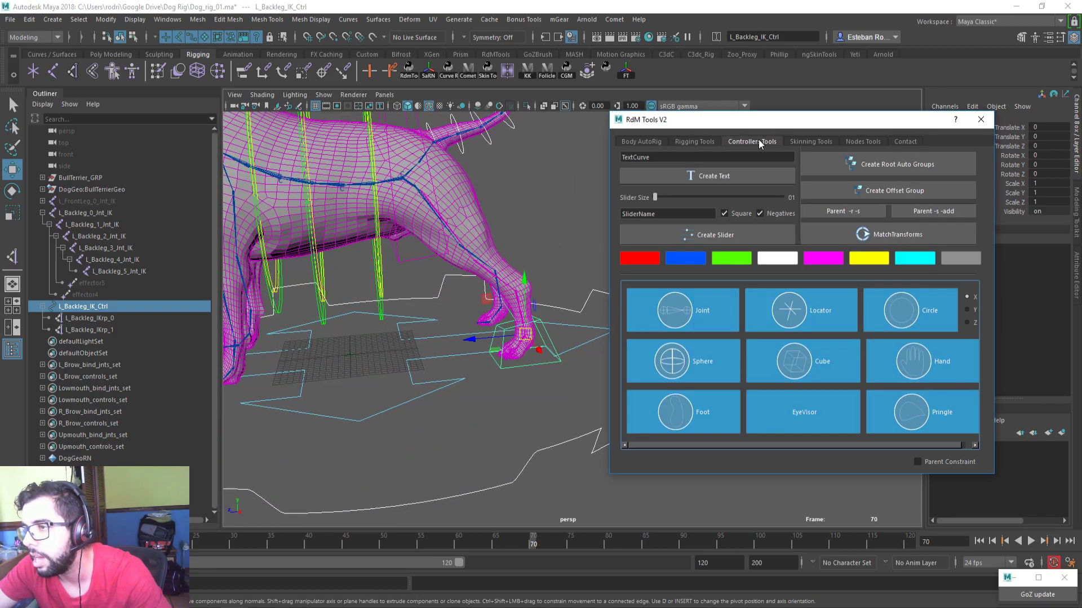
pyautogui.click(908, 194)
pyautogui.click(42, 308)
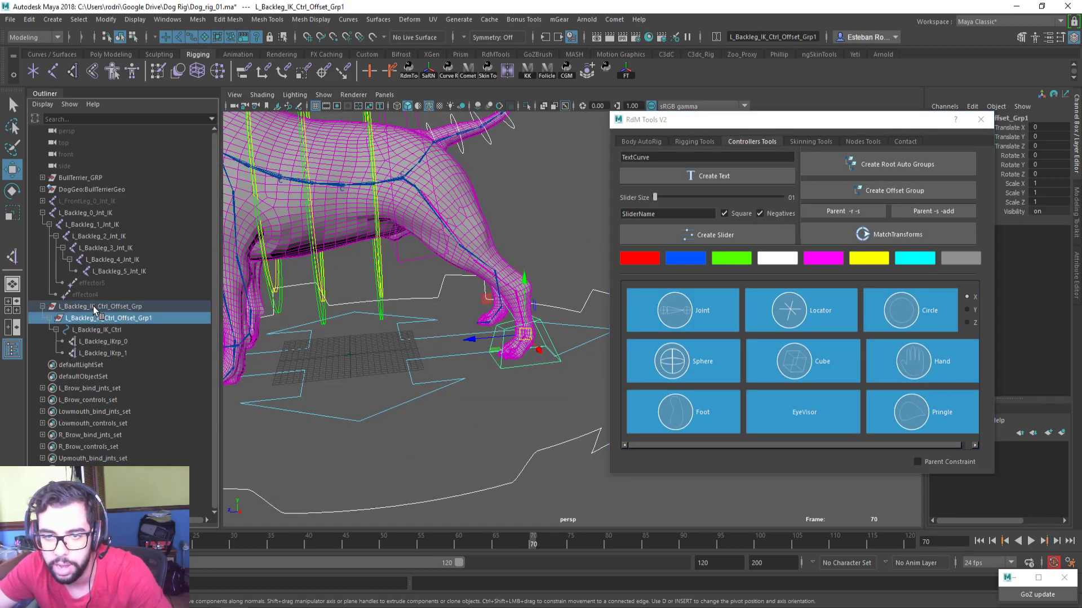
# Undo the last nesting of the offset groups and delete the empty L_Backleg_IK_Ctrl_Offset_Grp
pyautogui.keyDown('alt'); pyautogui.moveTo(440, 327); pyautogui.dragTo(425, 293); pyautogui.keyUp('alt')
pyautogui.hotkey('ctrl', 'z')
pyautogui.hotkey('ctrl', 'z')
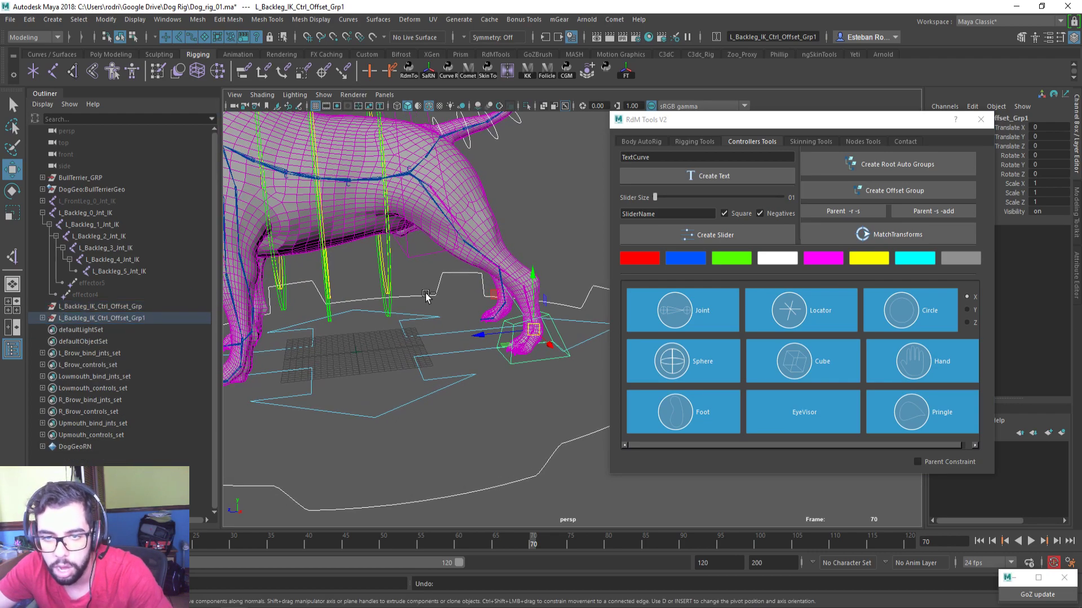
pyautogui.click(43, 318)
pyautogui.click(80, 319)
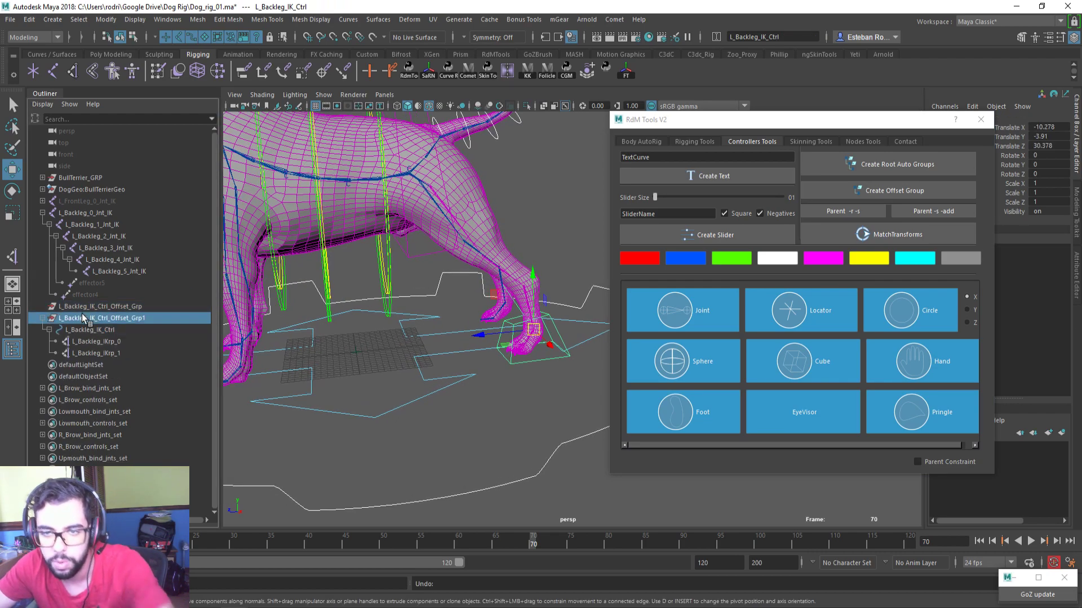
pyautogui.click(113, 308)
pyautogui.press('Delete')
# Rename the remaining group above the foot control as L_Backleg_IK_Ctrl_Offset_Grp
pyautogui.click(147, 319)
pyautogui.doubleClick(149, 308)
pyautogui.click(148, 309)
pyautogui.press('BackSpace')
pyautogui.press('Return')
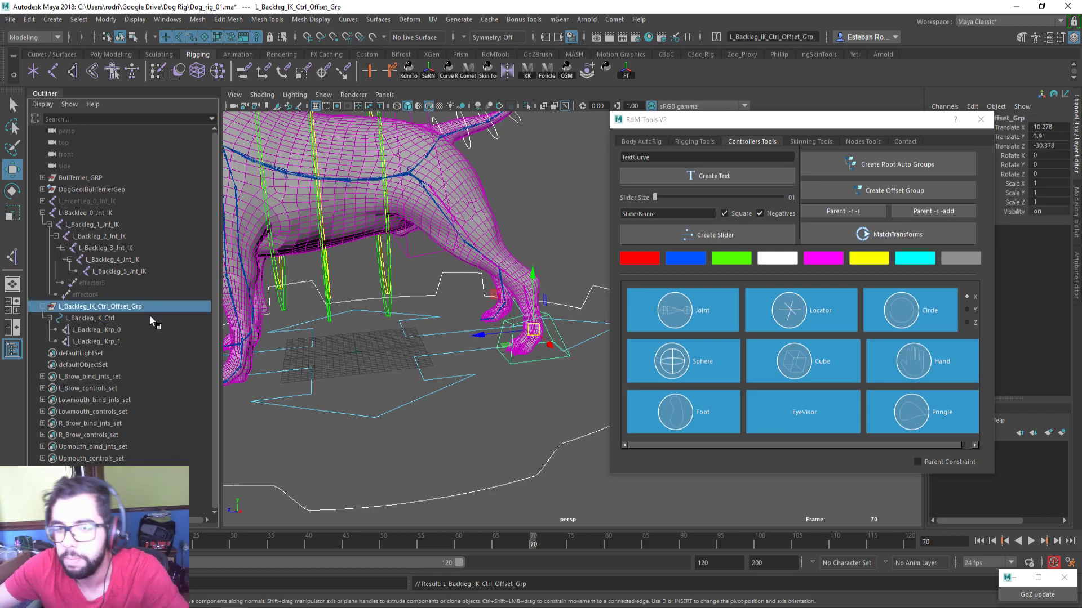
# Close RdM Tools, try moving the foot control's offset group to test the leg's IK, and undo the test moves
pyautogui.click(981, 119)
pyautogui.keyDown('alt'); pyautogui.moveTo(560, 370); pyautogui.dragTo(518, 322); pyautogui.keyUp('alt')
pyautogui.hotkey('ctrl', 'z')
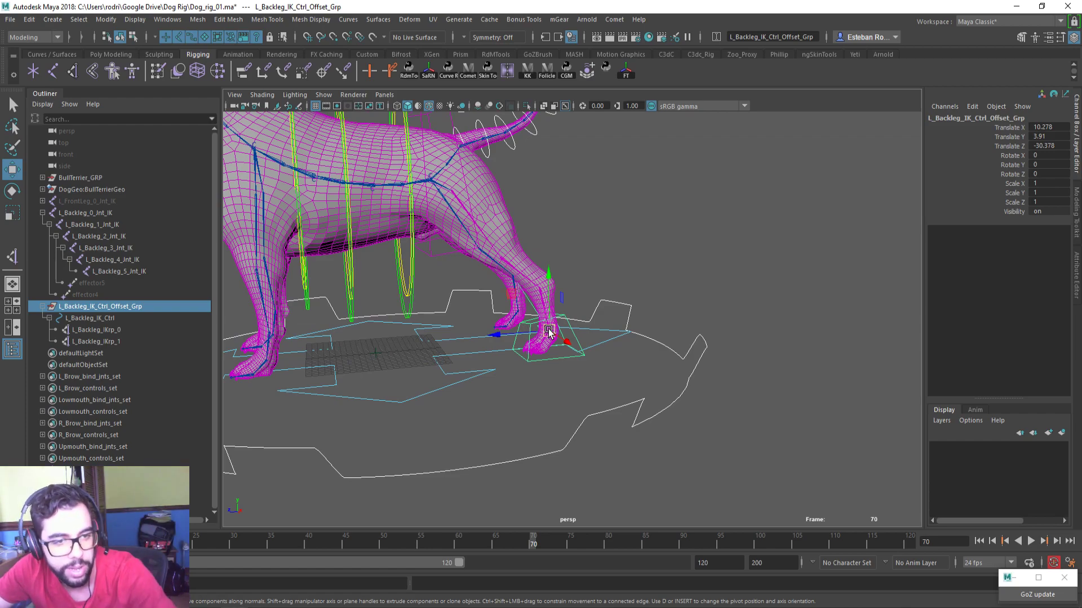
pyautogui.keyDown('alt'); pyautogui.moveTo(551, 325); pyautogui.dragTo(545, 352); pyautogui.keyUp('alt')
pyautogui.hotkey('ctrl', 'z')
pyautogui.hotkey('ctrl', 'z')
pyautogui.hotkey('ctrl', 'z')
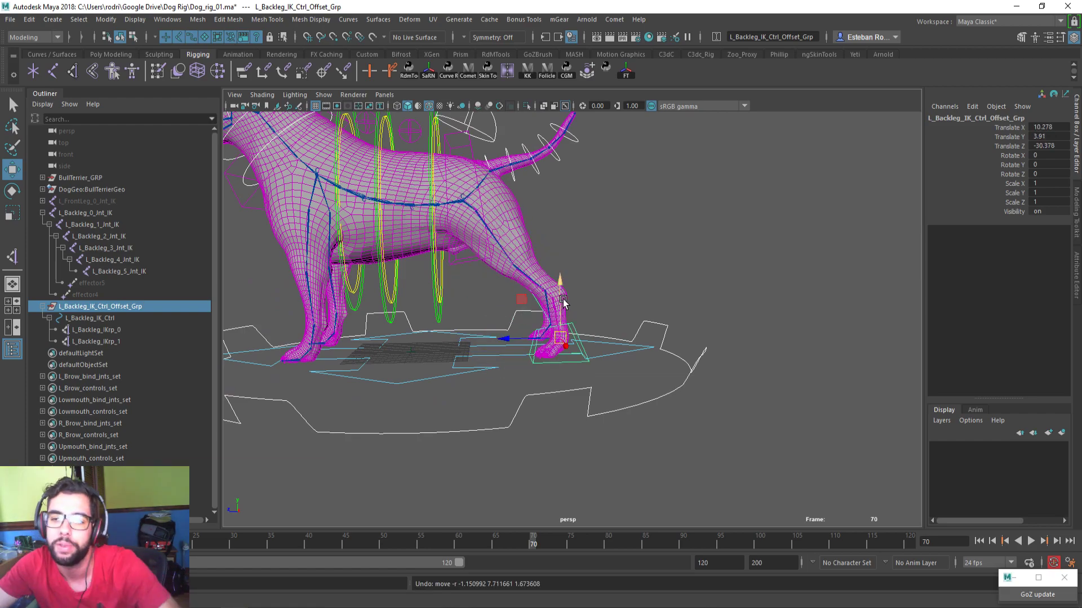
pyautogui.keyDown('alt'); pyautogui.moveTo(490, 248); pyautogui.dragTo(496, 249); pyautogui.keyUp('alt')
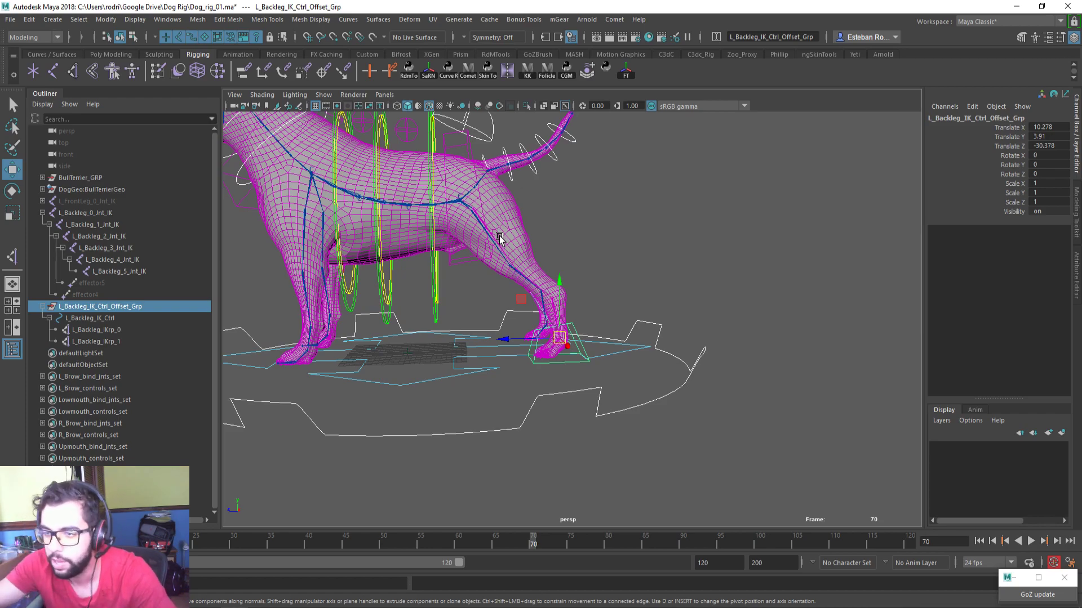
pyautogui.keyDown('alt'); pyautogui.moveTo(525, 203); pyautogui.dragTo(483, 239); pyautogui.keyUp('alt')
pyautogui.click(483, 240)
pyautogui.hotkey('ctrl', '1')
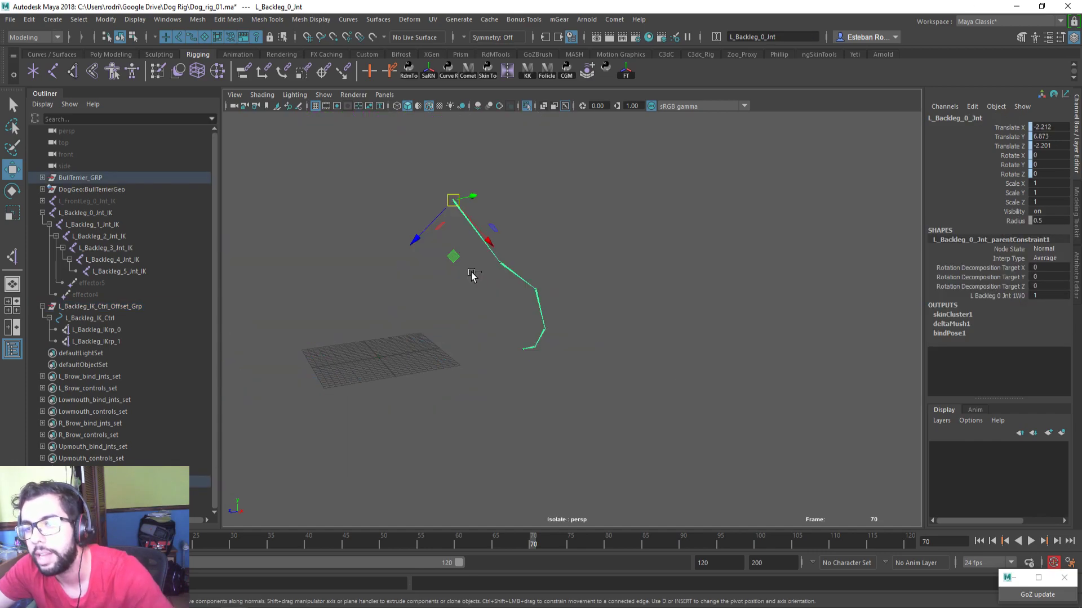
pyautogui.click(85, 213)
pyautogui.keyDown('shift'); pyautogui.click(64, 224); pyautogui.keyUp('shift')
pyautogui.hotkey('ctrl', '1')
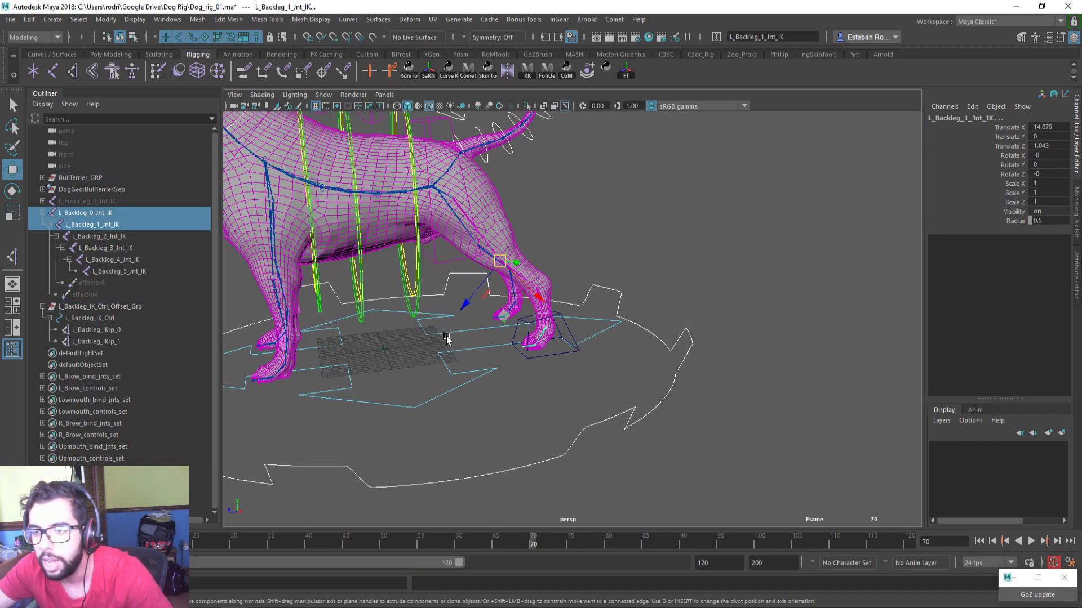
# Isolate the L_Backleg_0_Jnt_IK joint chain in the viewport
pyautogui.click(88, 214)
pyautogui.hotkey('ctrl', '1')
pyautogui.moveTo(495, 319)
pyautogui.keyDown('alt'); pyautogui.mouseDown()
pyautogui.moveTo(515, 343)
pyautogui.moveTo(466, 316)
pyautogui.moveTo(485, 321)
pyautogui.mouseUp(); pyautogui.keyUp('alt')
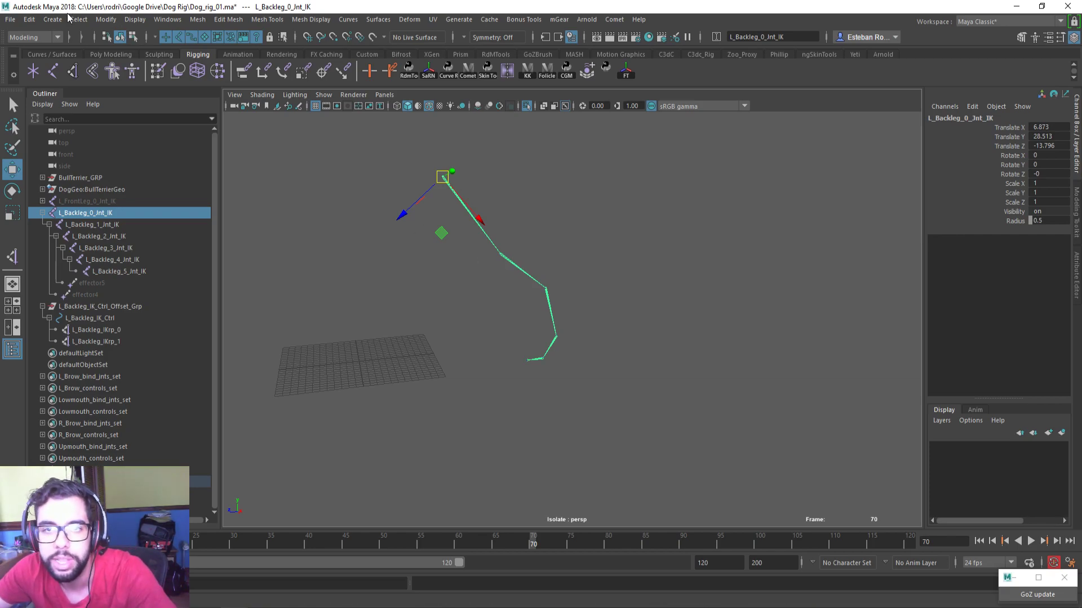
# Create a polygon plane scaled uniformly to about 26 and delete one corner vertex so a triangle remains
pyautogui.click(98, 56)
pyautogui.click(130, 71)
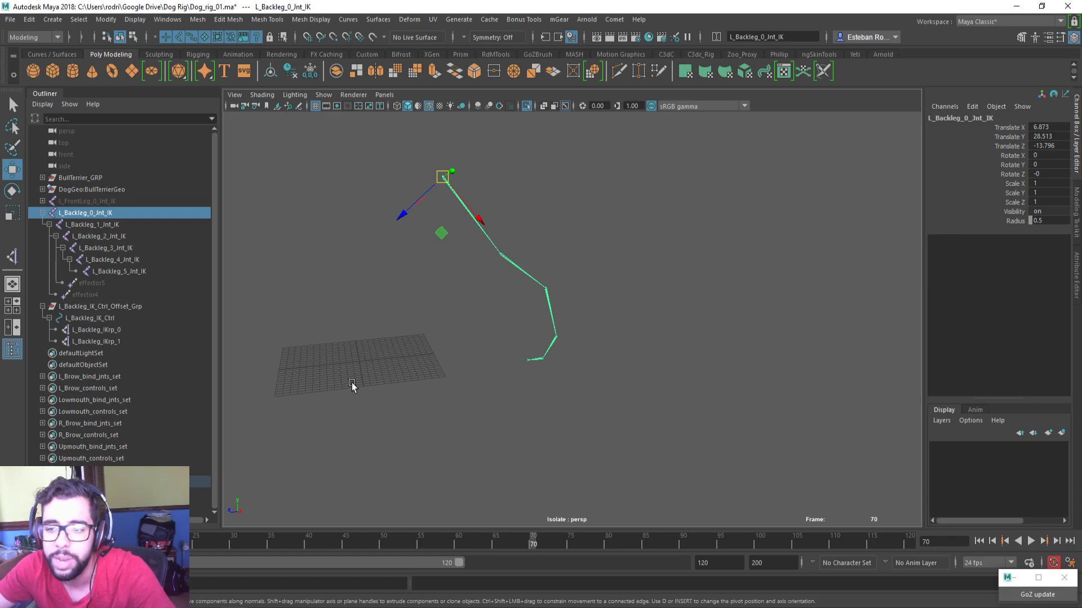
pyautogui.keyDown('alt'); pyautogui.moveTo(351, 384); pyautogui.dragTo(370, 395); pyautogui.keyUp('alt')
pyautogui.keyDown('alt'); pyautogui.moveTo(370, 395); pyautogui.dragTo(432, 350, button='middle'); pyautogui.keyUp('alt')
pyautogui.press('r')
pyautogui.moveTo(417, 325); pyautogui.dragTo(449, 343)
pyautogui.moveTo(453, 297); pyautogui.dragTo(399, 298, button='right')
pyautogui.moveTo(371, 395); pyautogui.dragTo(334, 364)
pyautogui.press('Delete')
# Duplicate the triangle and raise the copy by about 3.2 units
pyautogui.moveTo(403, 287); pyautogui.dragTo(454, 272, button='right')
pyautogui.hotkey('ctrl', 'd')
pyautogui.press('w')
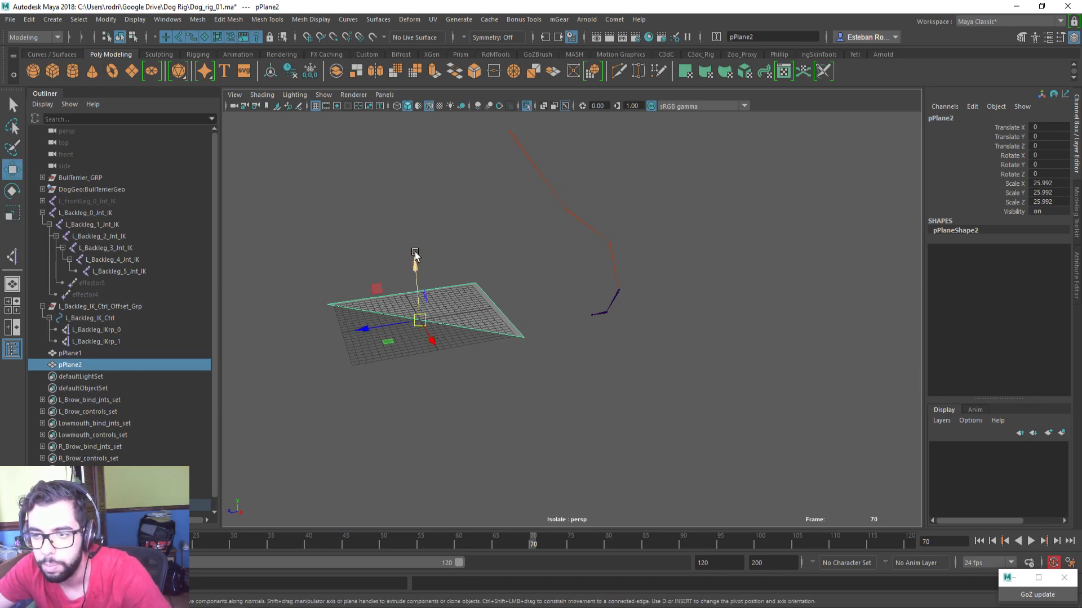
pyautogui.moveTo(416, 266); pyautogui.dragTo(414, 246)
# Hide the raised copy and snap pPlane1's three vertices to the first three joints of the back leg IK chain
pyautogui.keyDown('alt'); pyautogui.moveTo(443, 286); pyautogui.dragTo(452, 290); pyautogui.keyUp('alt')
pyautogui.click(459, 316)
pyautogui.click(455, 291)
pyautogui.press('h')
pyautogui.click(469, 314)
pyautogui.keyDown('alt'); pyautogui.moveTo(471, 328); pyautogui.dragTo(449, 339); pyautogui.keyUp('alt')
pyautogui.moveTo(452, 298); pyautogui.dragTo(397, 298, button='right')
pyautogui.click(342, 331)
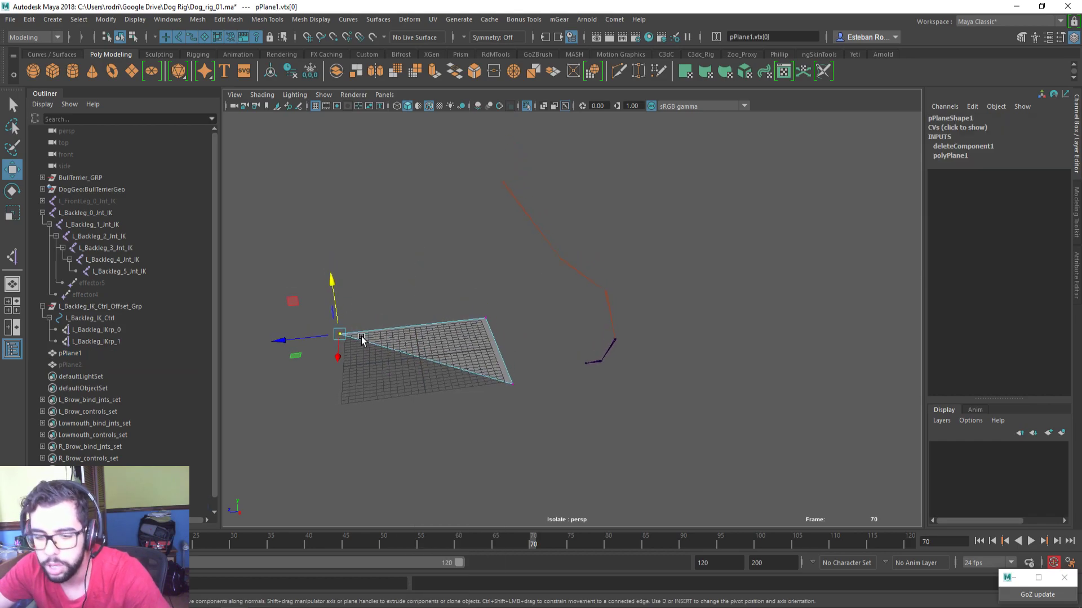
pyautogui.moveTo(340, 334); pyautogui.dragTo(484, 184)
pyautogui.moveTo(462, 309); pyautogui.dragTo(540, 277)
pyautogui.press('v')
pyautogui.click(513, 384)
pyautogui.moveTo(513, 384); pyautogui.dragTo(603, 303, button='middle')
pyautogui.keyDown('alt'); pyautogui.moveTo(543, 319); pyautogui.dragTo(464, 338); pyautogui.keyUp('alt')
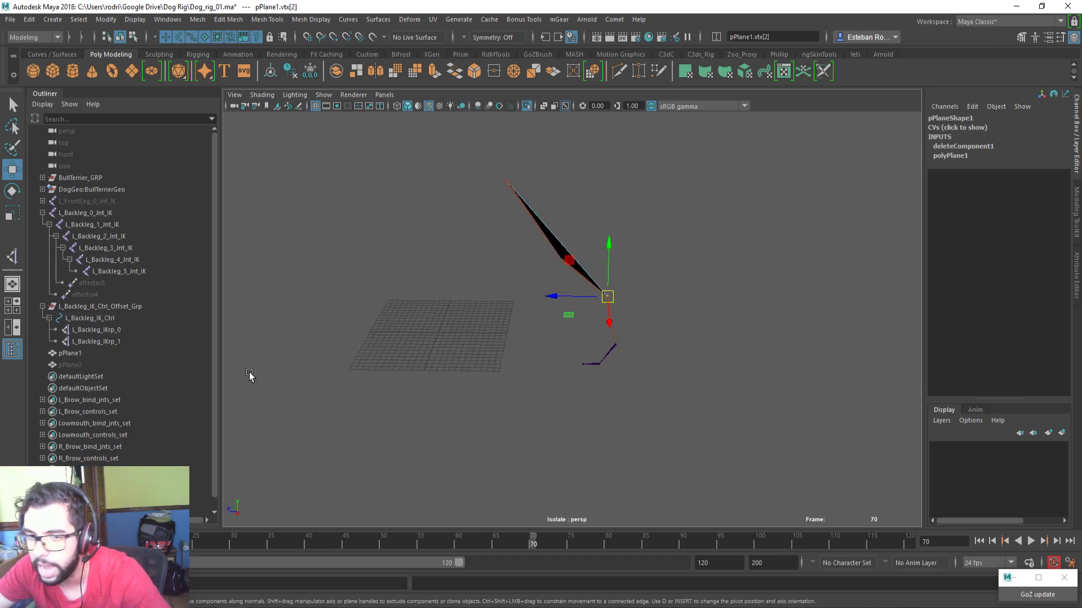
# Show pPlane2 again and snap its three vertices to the second, third and fourth joints of the IK chain
pyautogui.click(92, 367)
pyautogui.hotkey('shift', 'h')
pyautogui.click(346, 285)
pyautogui.moveTo(345, 286); pyautogui.dragTo(562, 268)
pyautogui.moveTo(492, 282); pyautogui.dragTo(577, 291)
pyautogui.click(508, 359)
pyautogui.moveTo(507, 359); pyautogui.dragTo(579, 382)
pyautogui.scroll(3, 580, 383)
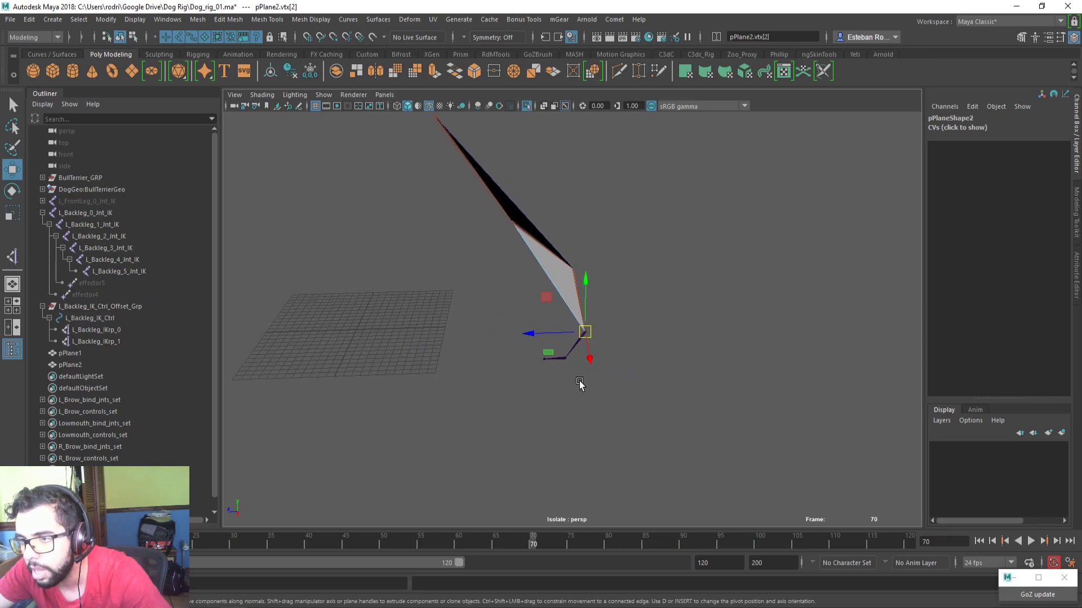
# Set the Move tool's axis to Normal and pull pPlane2's middle vertex out behind the leg along the triangle's plane
pyautogui.click(572, 269)
pyautogui.keyDown('alt'); pyautogui.moveTo(568, 288); pyautogui.dragTo(619, 340); pyautogui.keyUp('alt')
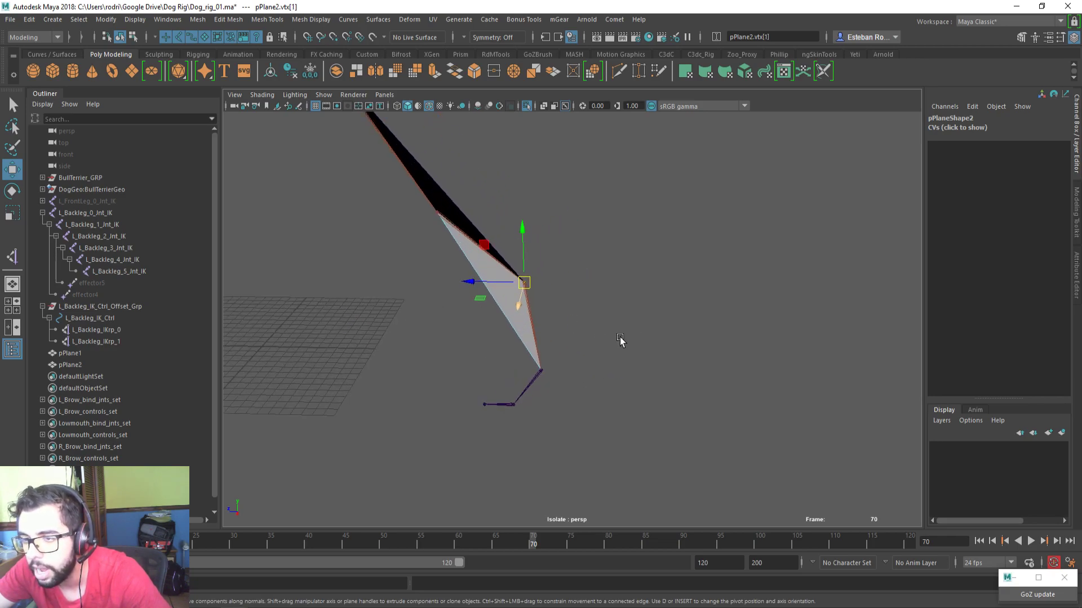
pyautogui.keyDown('ctrl'); pyautogui.keyDown('shift'); pyautogui.rightClick(540, 285); pyautogui.keyUp('shift'); pyautogui.keyUp('ctrl')
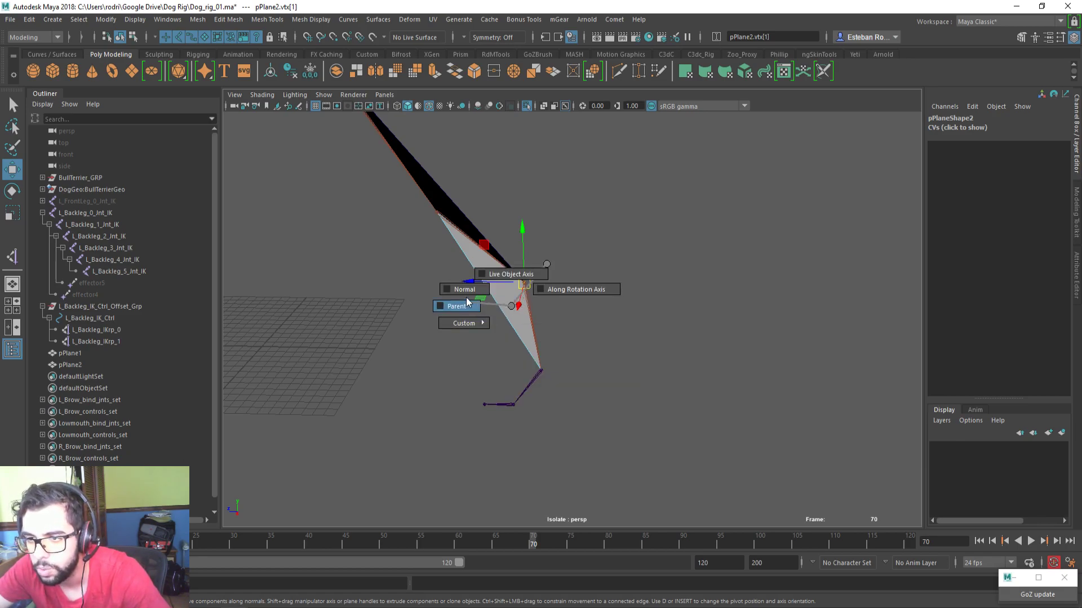
pyautogui.click(471, 305)
pyautogui.keyDown('alt'); pyautogui.moveTo(469, 322); pyautogui.dragTo(497, 310); pyautogui.keyUp('alt')
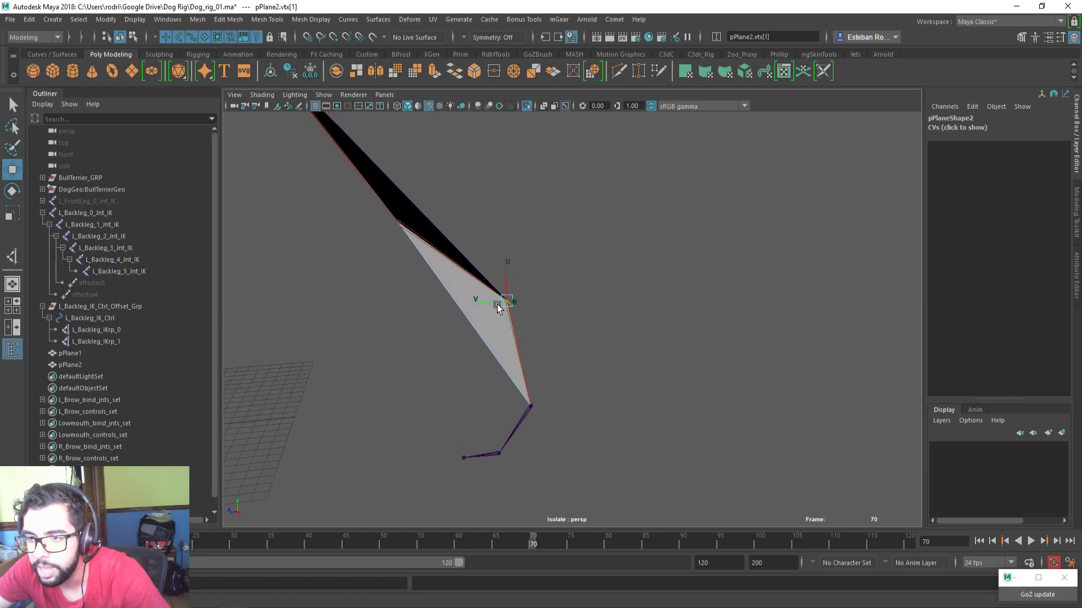
pyautogui.moveTo(506, 272); pyautogui.dragTo(507, 239)
pyautogui.hotkey('ctrl', 'z')
pyautogui.moveTo(476, 301); pyautogui.dragTo(510, 337)
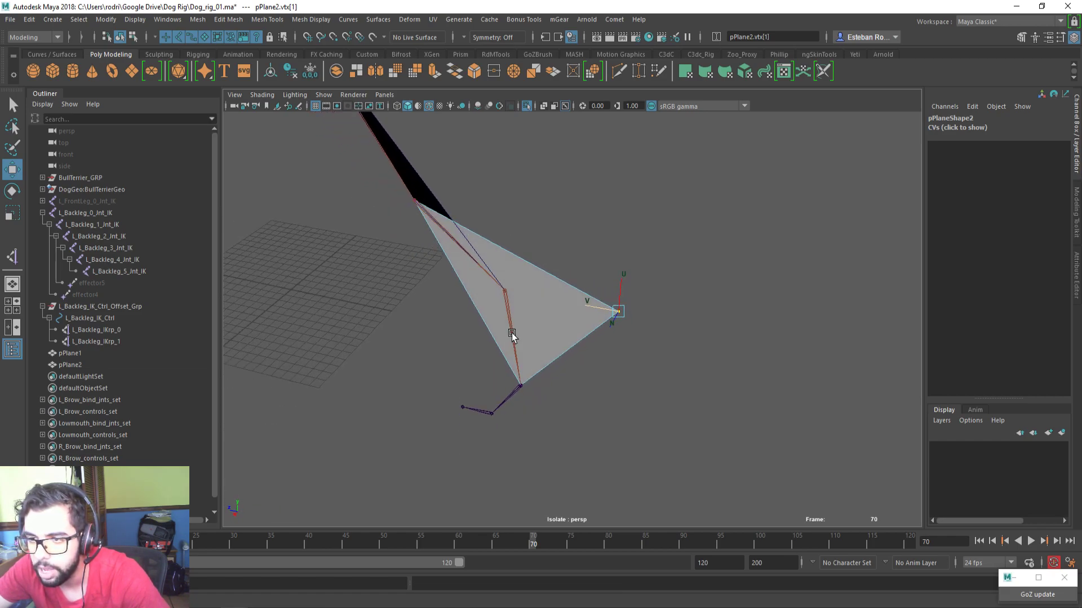
# Pull pPlane1's knee vertex out in front of the leg along the triangle's plane
pyautogui.click(414, 186)
pyautogui.keyDown('alt'); pyautogui.moveTo(419, 188); pyautogui.dragTo(473, 189, button='middle'); pyautogui.keyUp('alt')
pyautogui.rightClick(488, 184)
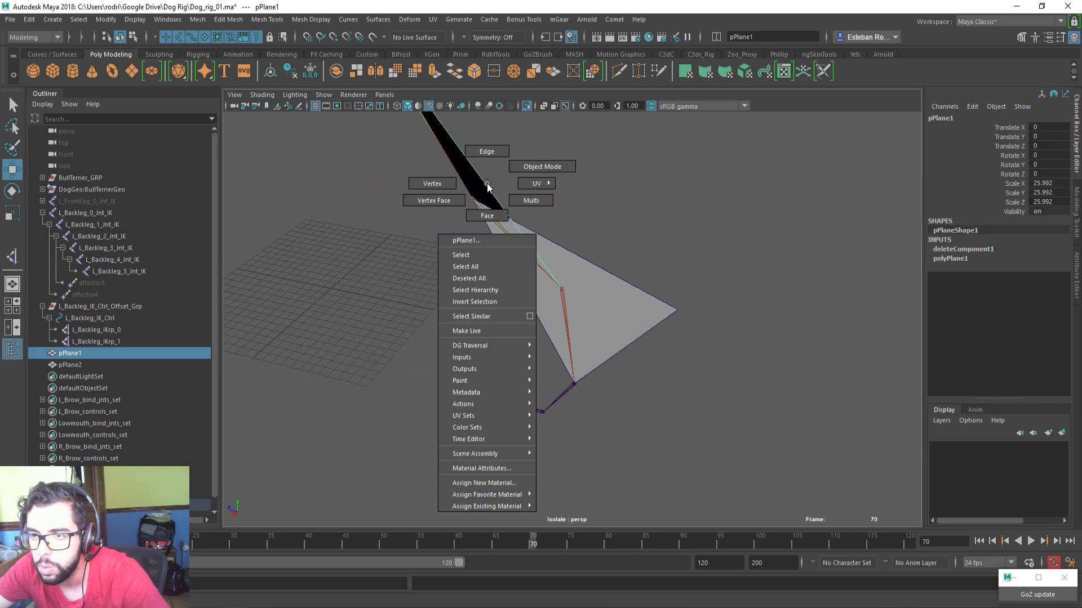
pyautogui.click(433, 183)
pyautogui.click(459, 210)
pyautogui.moveTo(446, 211); pyautogui.dragTo(333, 211)
pyautogui.keyDown('alt'); pyautogui.moveTo(478, 231); pyautogui.dragTo(423, 219, button='right'); pyautogui.keyUp('alt')
pyautogui.keyDown('alt'); pyautogui.moveTo(423, 218); pyautogui.dragTo(476, 314); pyautogui.keyUp('alt')
pyautogui.hotkey('ctrl', 'z')
pyautogui.moveTo(480, 247); pyautogui.dragTo(403, 267)
pyautogui.moveTo(480, 239); pyautogui.dragTo(398, 254)
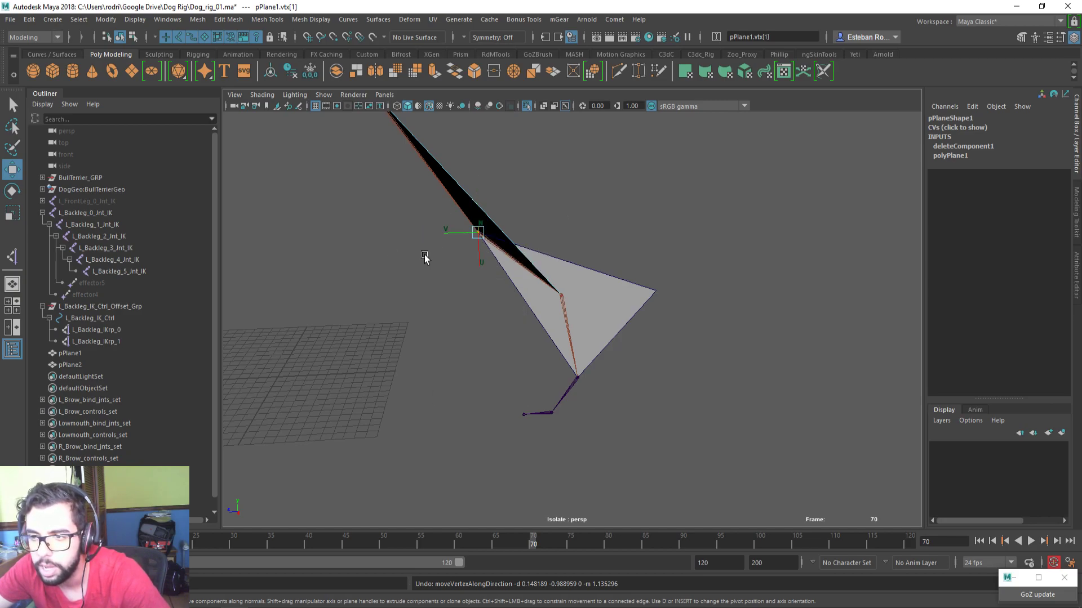
pyautogui.moveTo(480, 254); pyautogui.dragTo(442, 231, button='middle')
# Create a cluster on pPlane1's pulled-out front vertex
pyautogui.moveTo(476, 230); pyautogui.dragTo(500, 215, button='right')
pyautogui.moveTo(405, 227); pyautogui.dragTo(364, 214, button='right')
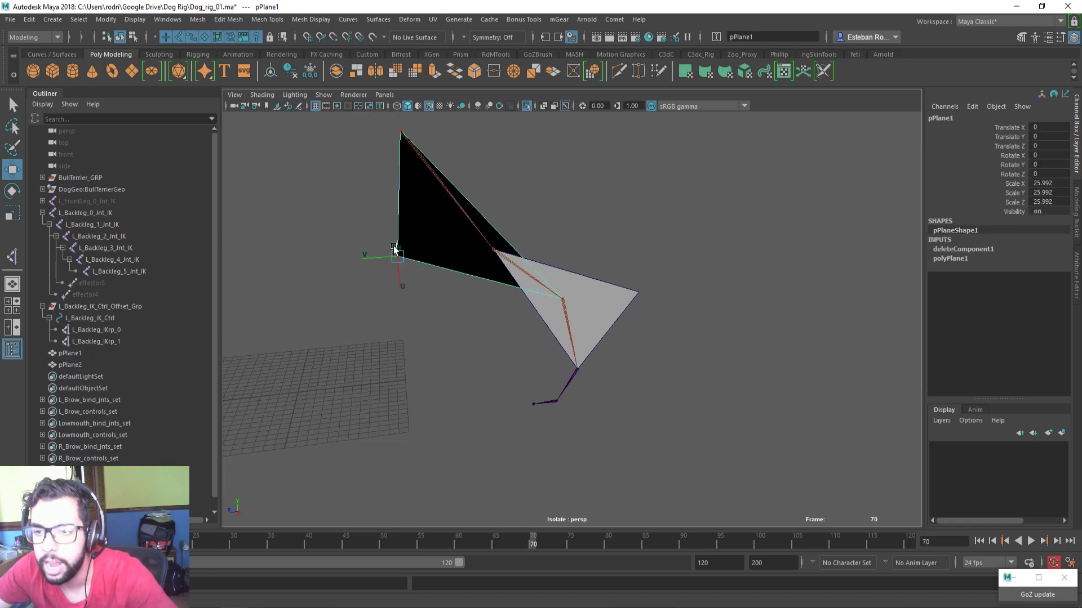
pyautogui.click(399, 254)
pyautogui.click(624, 299)
pyautogui.moveTo(625, 299); pyautogui.dragTo(483, 293, button='right')
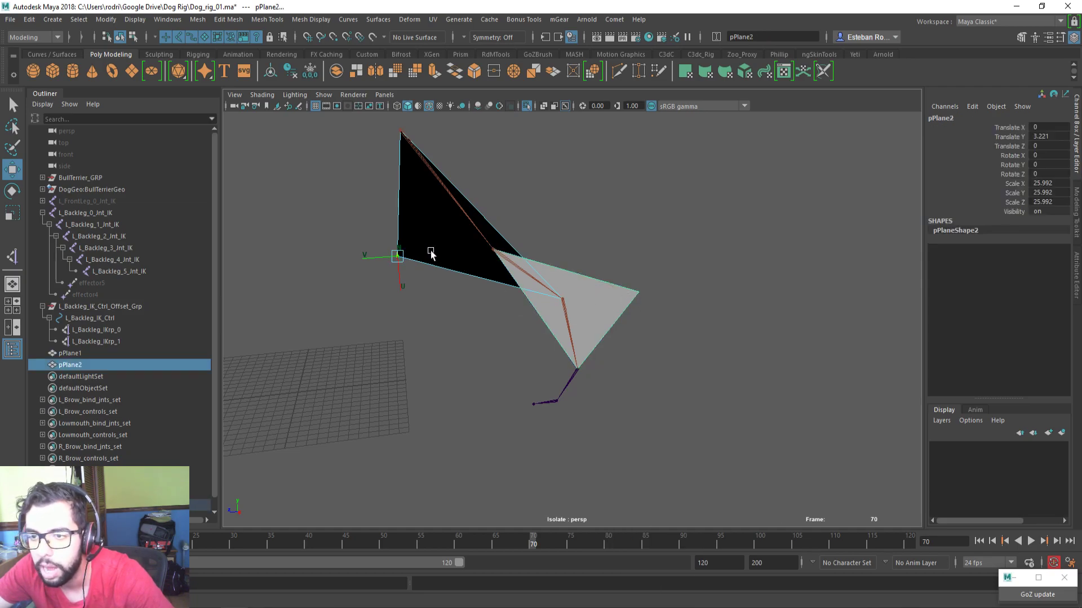
pyautogui.hotkey('ctrl', 'z')
pyautogui.click(406, 22)
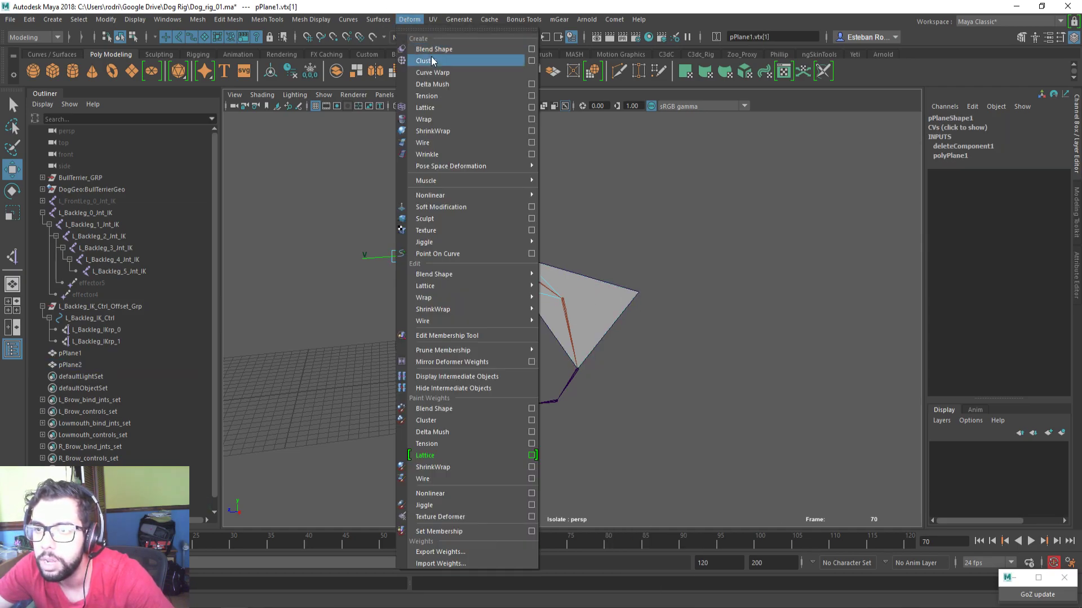
pyautogui.click(428, 56)
# Create a cluster on pPlane2's pulled-out rear vertex
pyautogui.click(593, 285)
pyautogui.moveTo(594, 285); pyautogui.dragTo(532, 280, button='right')
pyautogui.click(619, 293)
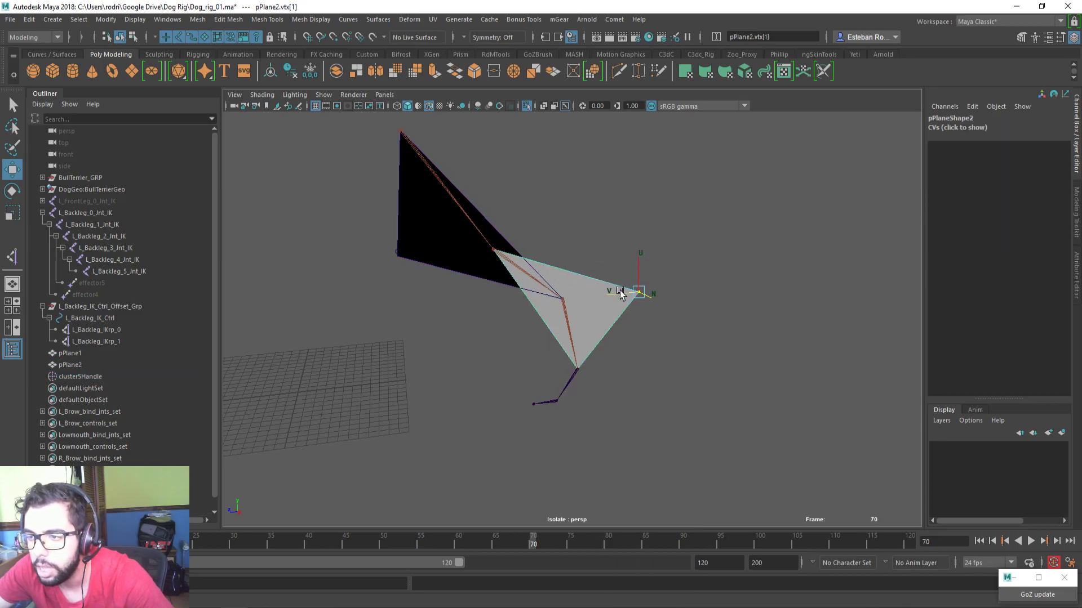
pyautogui.click(682, 272)
pyautogui.click(640, 293)
pyautogui.press('g')
pyautogui.press('w')
pyautogui.click(639, 292)
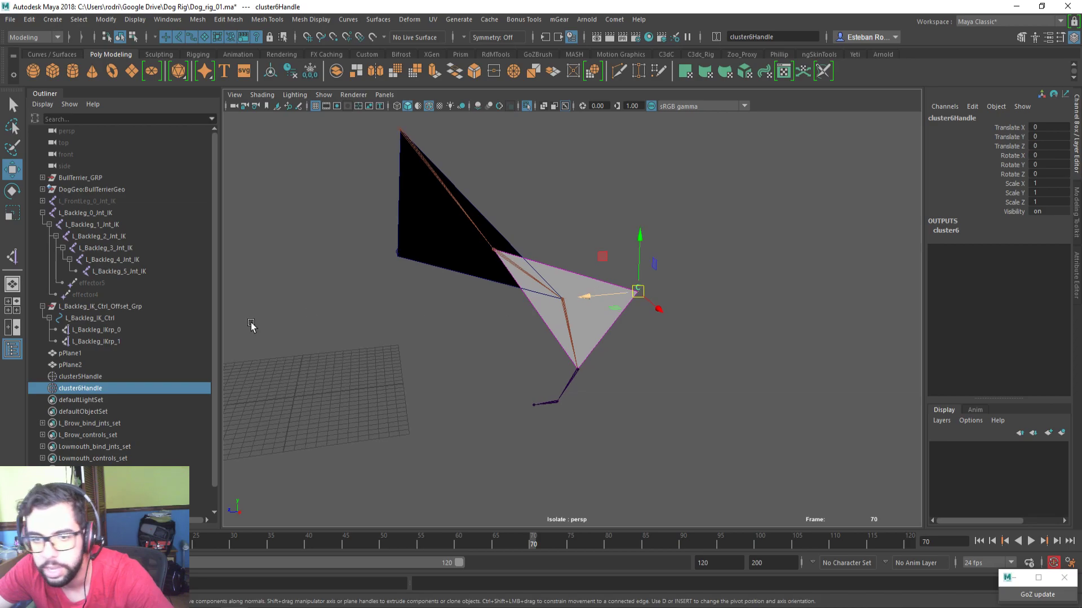
# Create Comet sphere control shapes at cluster5Handle and cluster6Handle
pyautogui.click(91, 378)
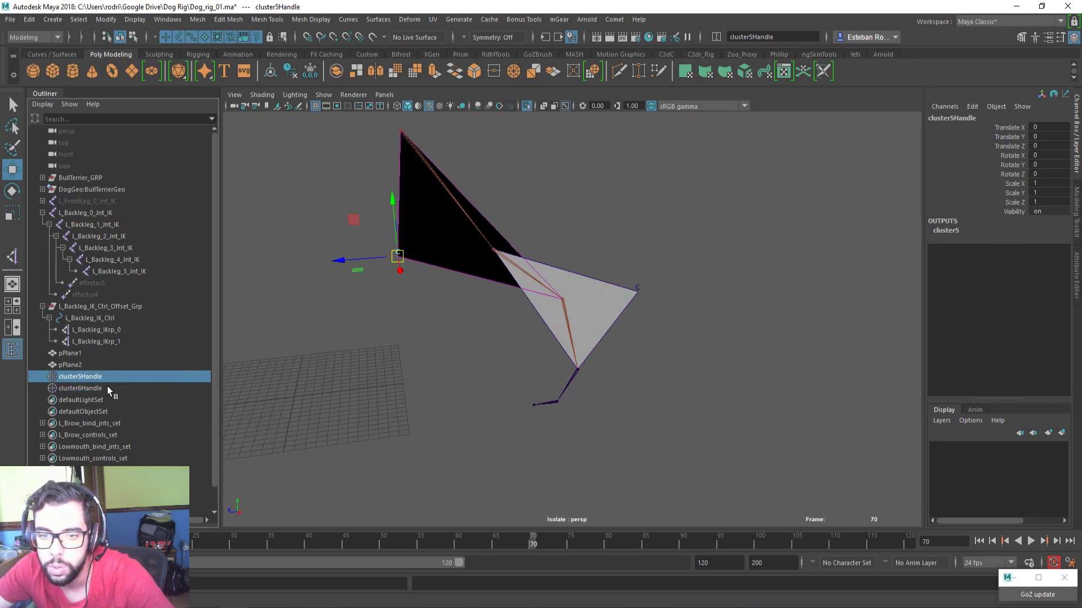
pyautogui.keyDown('shift'); pyautogui.click(90, 388); pyautogui.keyUp('shift')
pyautogui.click(615, 19)
pyautogui.moveTo(638, 62)
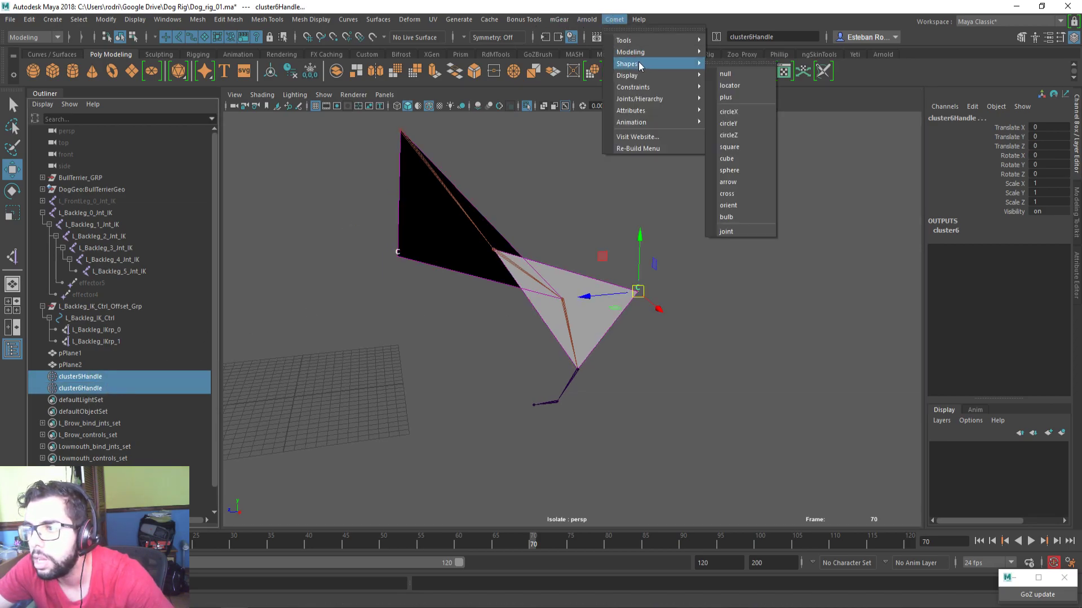
pyautogui.click(738, 172)
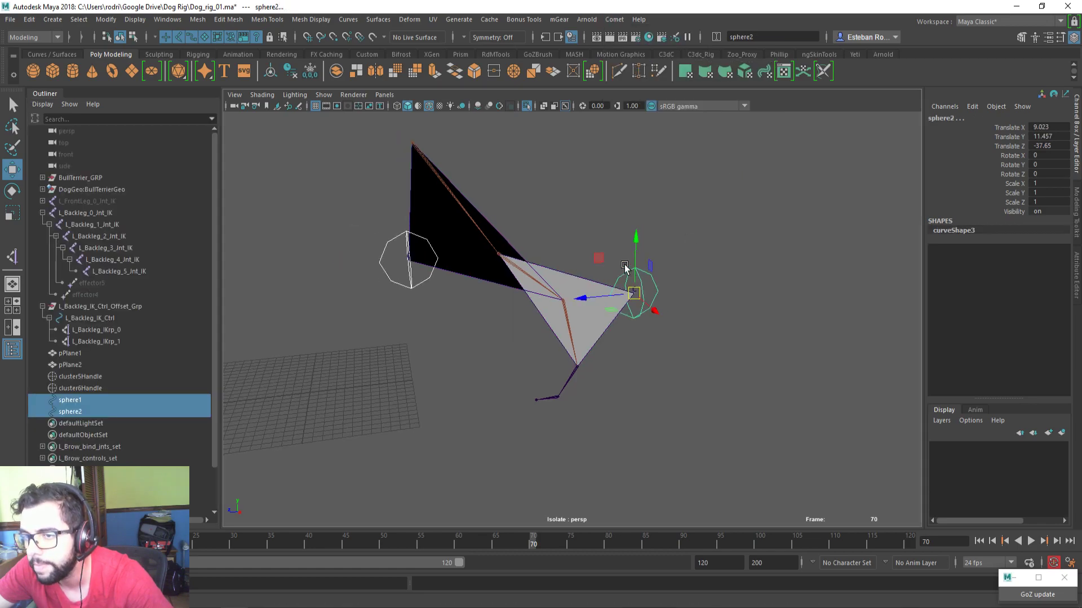
# Delete the two helper triangles, leaving only the sphere controls beside the leg chain
pyautogui.click(513, 277)
pyautogui.press('Delete')
pyautogui.click(568, 282)
pyautogui.press('Delete')
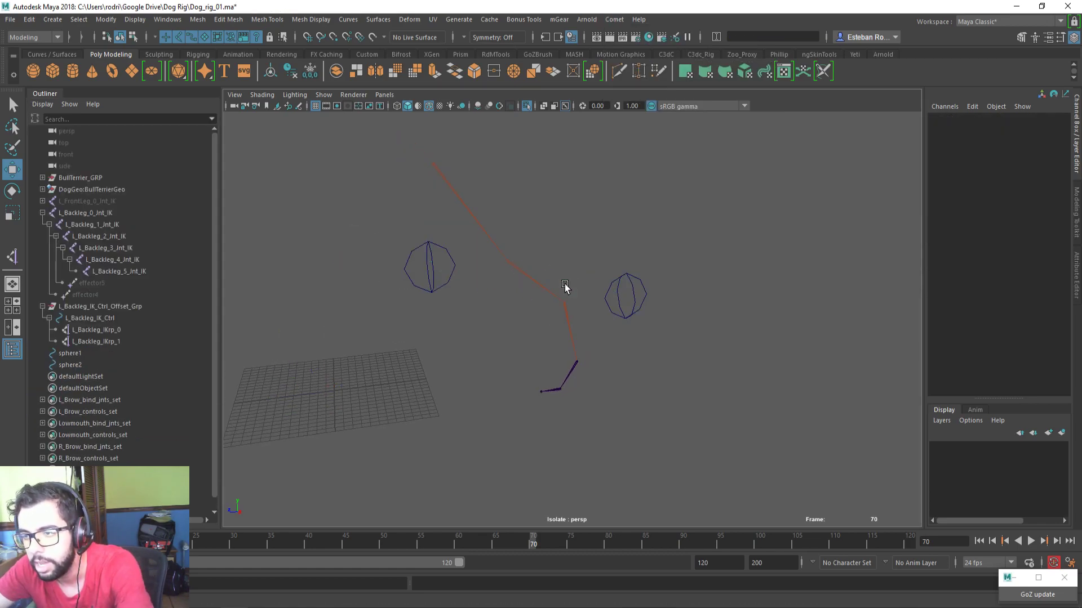
# Apply a pole vector constraint from sphere1 to L_Backleg_IKrp_1
pyautogui.click(431, 273)
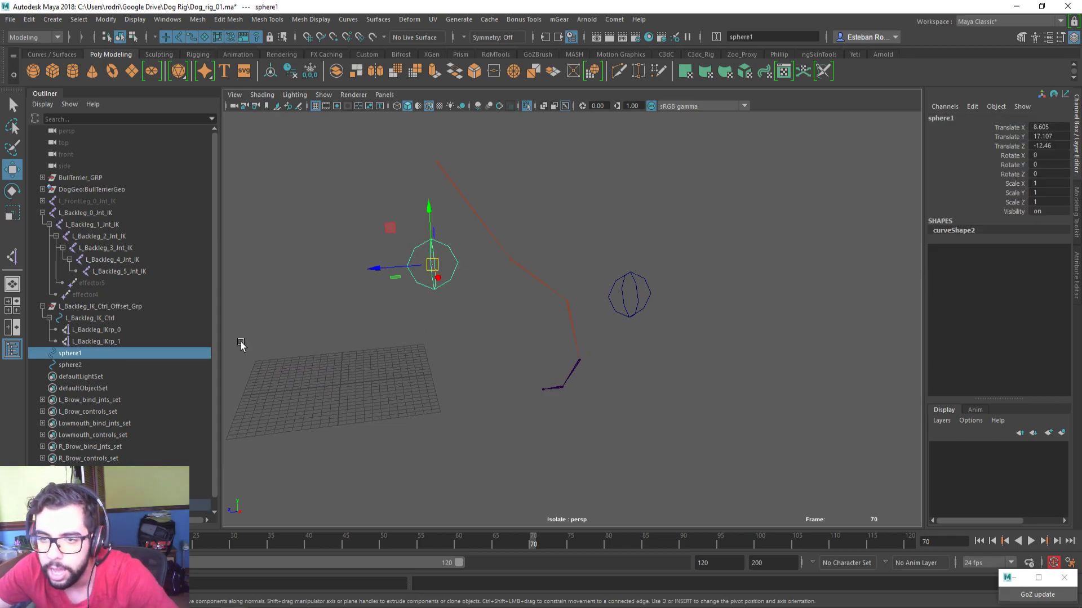
pyautogui.keyDown('ctrl'); pyautogui.click(120, 328); pyautogui.keyUp('ctrl')
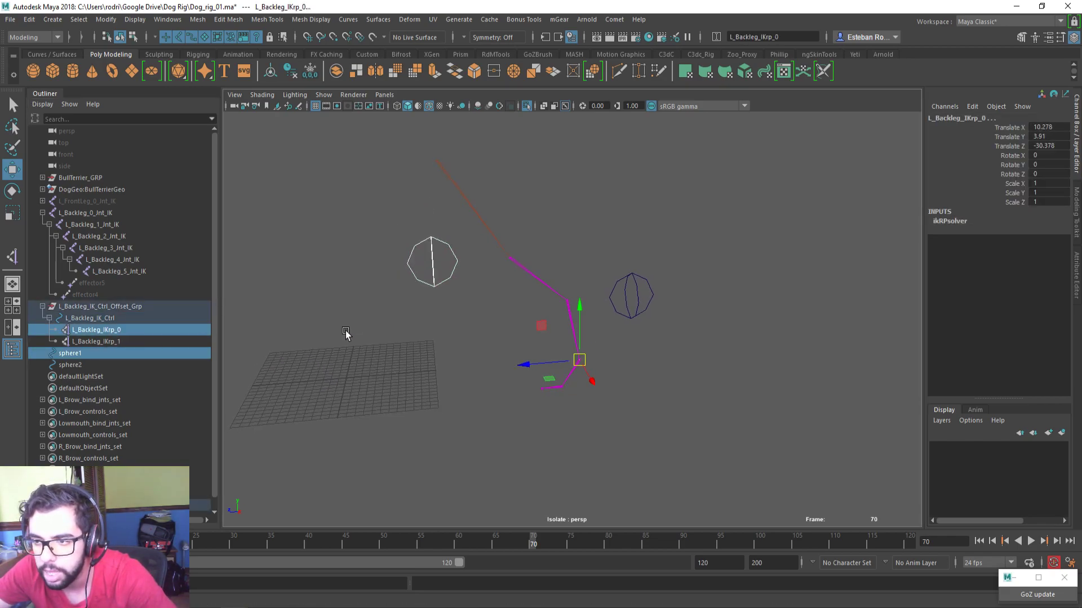
pyautogui.moveTo(576, 361); pyautogui.dragTo(566, 356)
pyautogui.hotkey('ctrl', 'z')
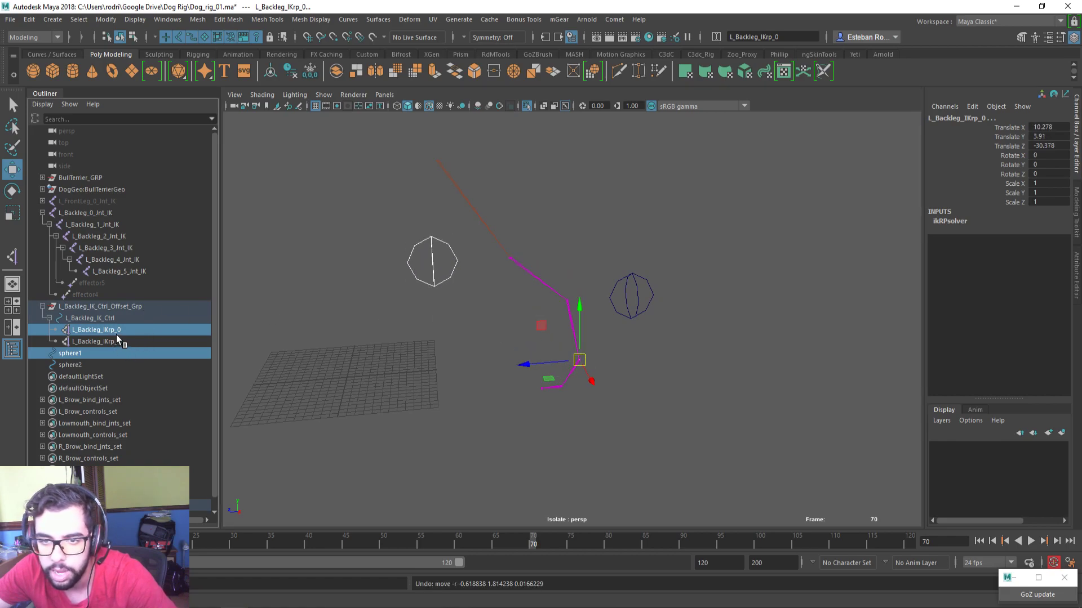
pyautogui.keyDown('ctrl'); pyautogui.click(118, 334); pyautogui.keyUp('ctrl')
pyautogui.keyDown('ctrl'); pyautogui.click(132, 343); pyautogui.keyUp('ctrl')
pyautogui.click(209, 54)
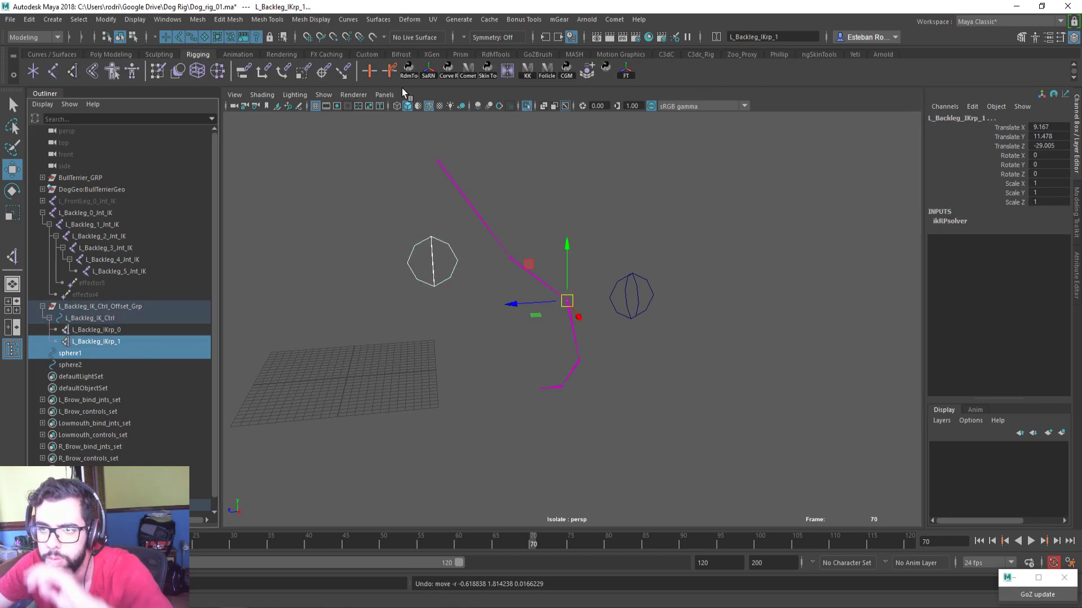
pyautogui.click(342, 72)
pyautogui.keyDown('alt'); pyautogui.moveTo(396, 160); pyautogui.dragTo(484, 289); pyautogui.keyUp('alt')
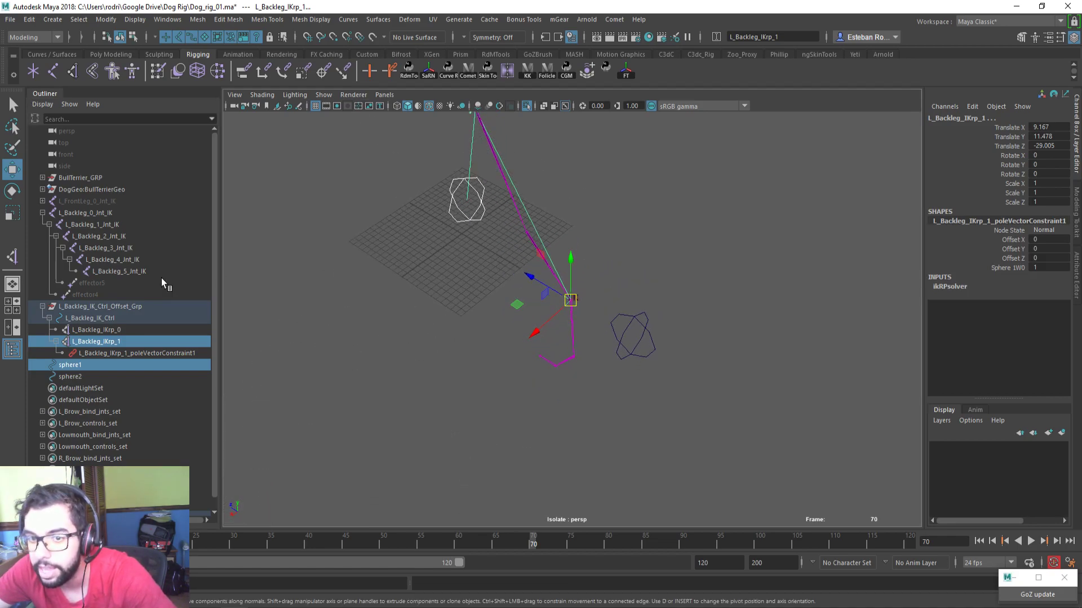
# Apply a pole vector constraint from sphere2 to L_Backleg_IKrp_0 and turn off viewport isolation
pyautogui.click(90, 377)
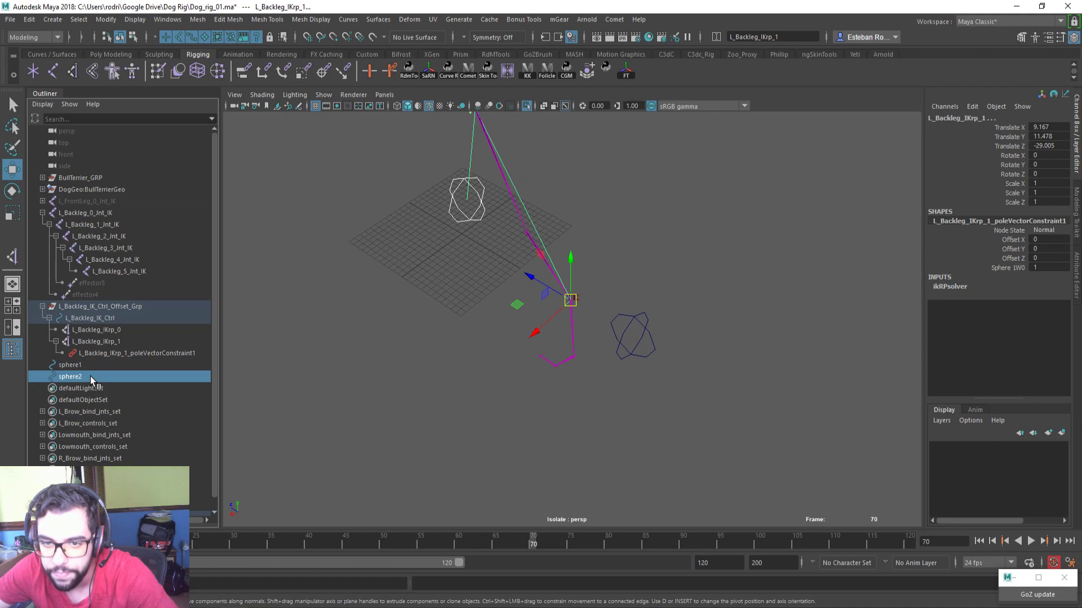
pyautogui.keyDown('ctrl'); pyautogui.click(107, 330); pyautogui.keyUp('ctrl')
pyautogui.press('g')
pyautogui.keyDown('alt'); pyautogui.moveTo(521, 284); pyautogui.dragTo(474, 264); pyautogui.keyUp('alt')
pyautogui.hotkey('ctrl', '1')
pyautogui.keyDown('alt'); pyautogui.moveTo(637, 328); pyautogui.dragTo(638, 381); pyautogui.keyUp('alt')
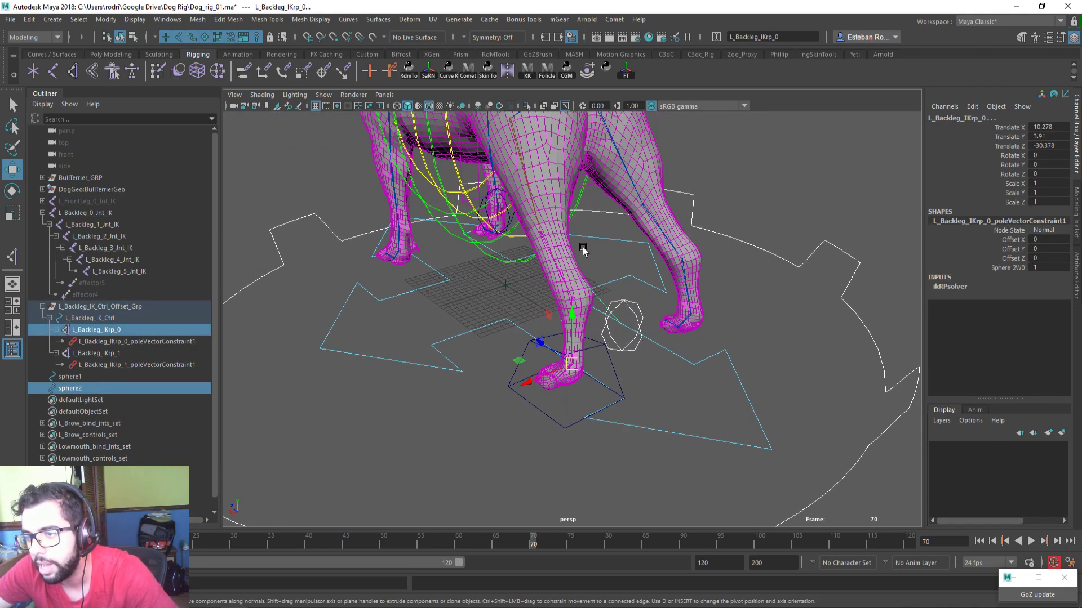
# Select the dog mesh and set the skinCluster1 envelope to 1
pyautogui.click(560, 238)
pyautogui.keyDown('alt'); pyautogui.moveTo(560, 238); pyautogui.dragTo(486, 323, button='middle'); pyautogui.keyUp('alt')
pyautogui.keyDown('alt'); pyautogui.moveTo(486, 323); pyautogui.dragTo(522, 316, button='right'); pyautogui.keyUp('alt')
pyautogui.click(973, 251)
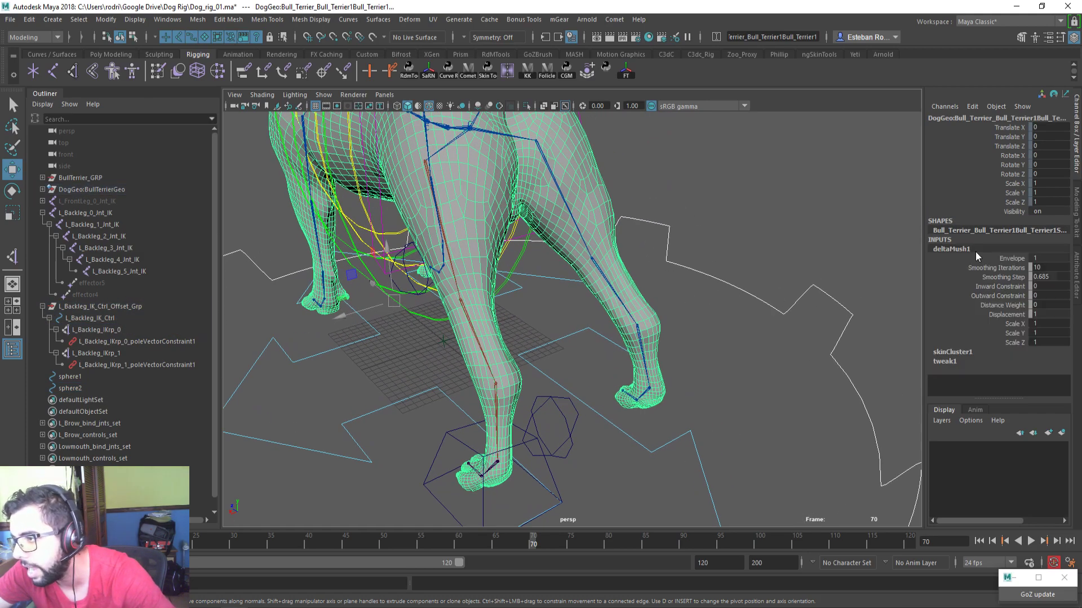
pyautogui.click(969, 351)
pyautogui.click(1012, 268)
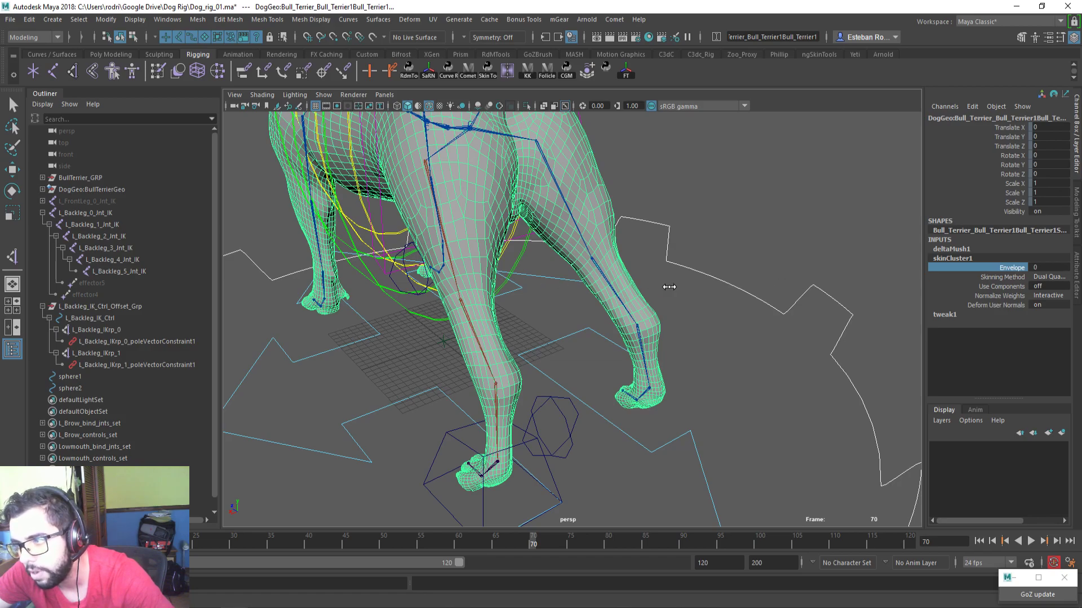
pyautogui.moveTo(668, 287); pyautogui.dragTo(673, 322, button='middle')
pyautogui.keyDown('alt'); pyautogui.moveTo(673, 323); pyautogui.dragTo(485, 345, button='right'); pyautogui.keyUp('alt')
pyautogui.keyDown('alt'); pyautogui.moveTo(486, 346); pyautogui.dragTo(647, 318); pyautogui.keyUp('alt')
pyautogui.keyDown('alt'); pyautogui.moveTo(648, 319); pyautogui.dragTo(536, 294, button='right'); pyautogui.keyUp('alt')
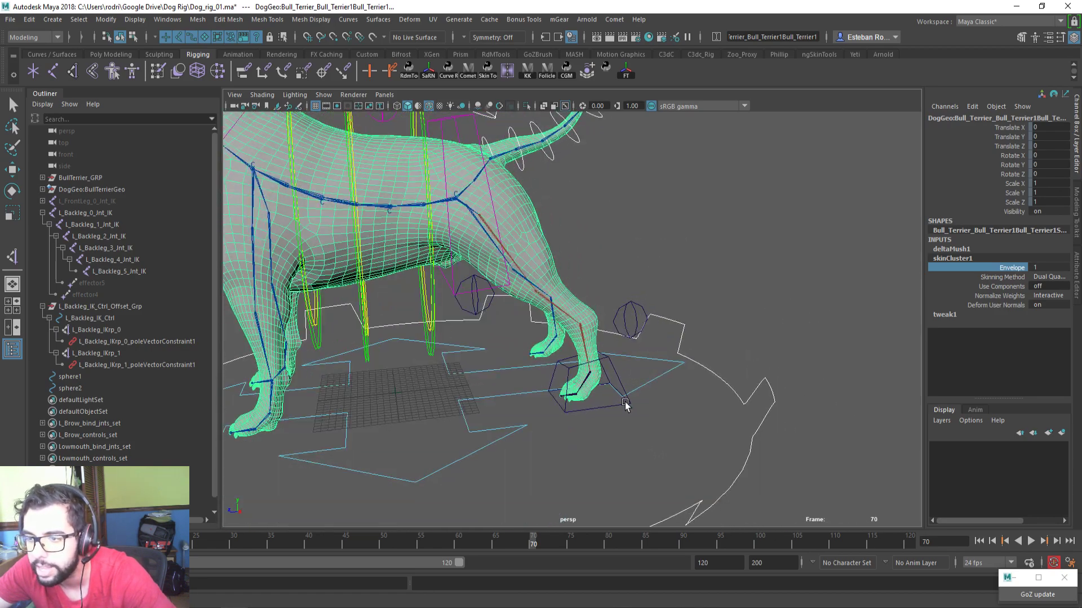
# Test how the left back leg bends by moving L_Backleg_IK_Ctrl, and undo the moves
pyautogui.click(630, 404)
pyautogui.press('w')
pyautogui.keyDown('alt'); pyautogui.moveTo(594, 417); pyautogui.dragTo(545, 329); pyautogui.keyUp('alt')
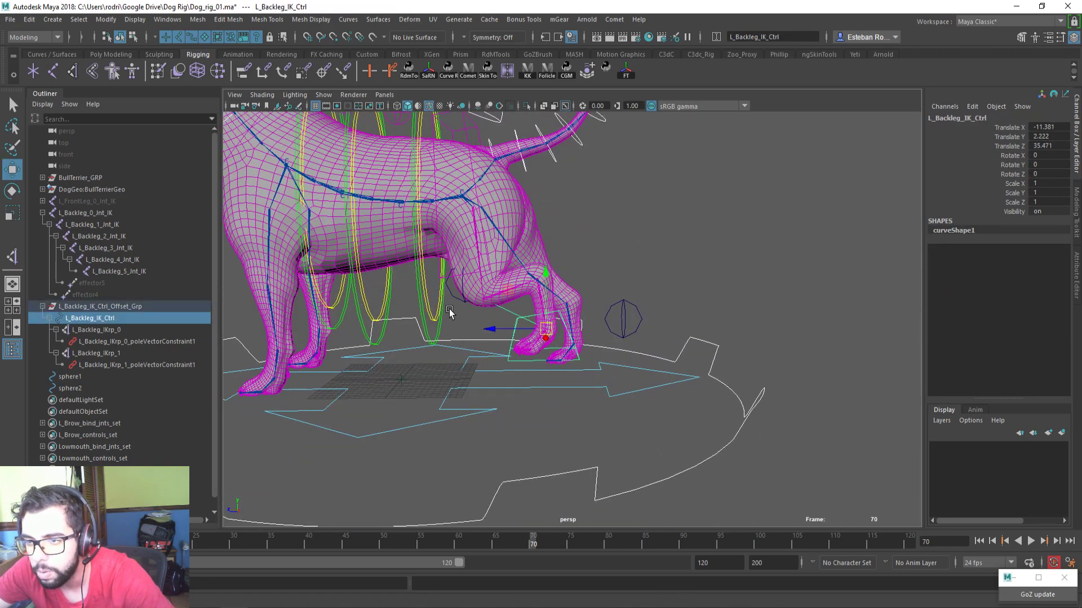
pyautogui.click(454, 306)
pyautogui.click(463, 301)
pyautogui.keyDown('alt'); pyautogui.moveTo(464, 301); pyautogui.dragTo(519, 317); pyautogui.keyUp('alt')
pyautogui.hotkey('ctrl', 'z')
pyautogui.click(641, 308)
pyautogui.moveTo(659, 325); pyautogui.dragTo(624, 355)
pyautogui.hotkey('ctrl', 'z')
pyautogui.keyDown('alt'); pyautogui.moveTo(624, 386); pyautogui.dragTo(584, 377); pyautogui.keyUp('alt')
pyautogui.click(599, 385)
pyautogui.click(589, 367)
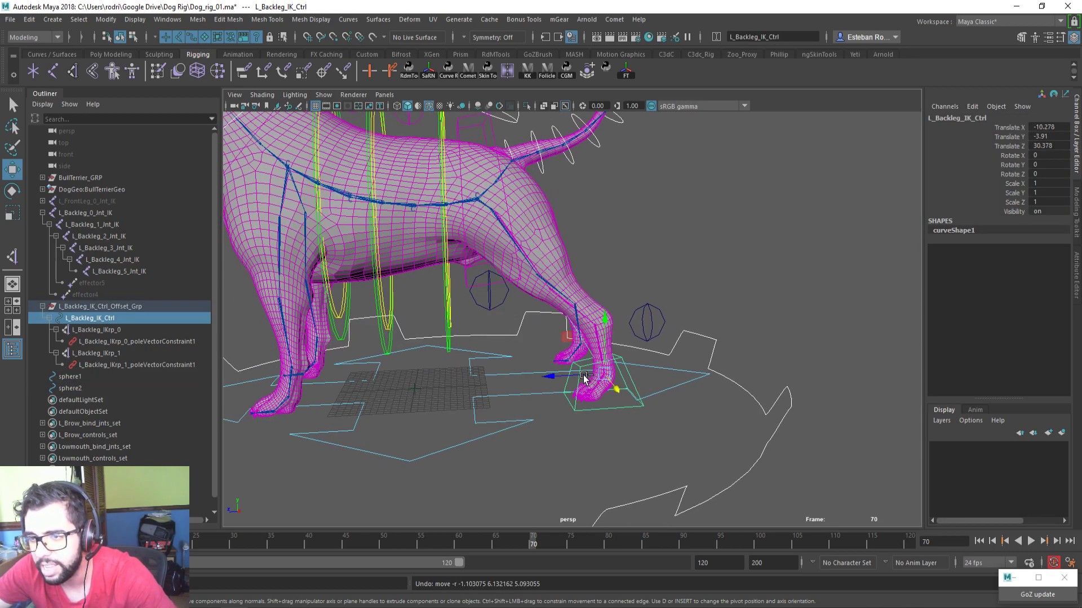
pyautogui.keyDown('alt'); pyautogui.moveTo(469, 342); pyautogui.dragTo(483, 320); pyautogui.keyUp('alt')
pyautogui.click(498, 298)
# Undo back through the pole vector constraints and the helper triangle deletion to restore pPlane1 and pPlane2
pyautogui.hotkey('ctrl', 'z')
pyautogui.hotkey('ctrl', 'z')
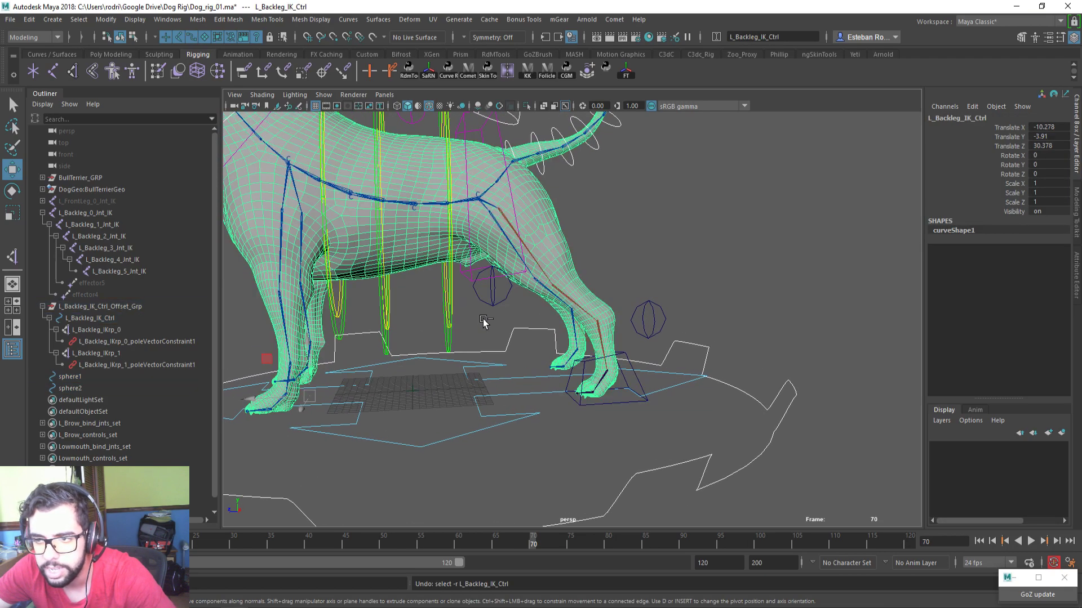
pyautogui.hotkey('ctrl', 'z')
pyautogui.hotkey('ctrl', 'z')
pyautogui.hotkey('ctrl', 'z')
pyautogui.hotkey('ctrl', 'z')
pyautogui.hotkey('ctrl', 'z')
pyautogui.hotkey('ctrl', 'z')
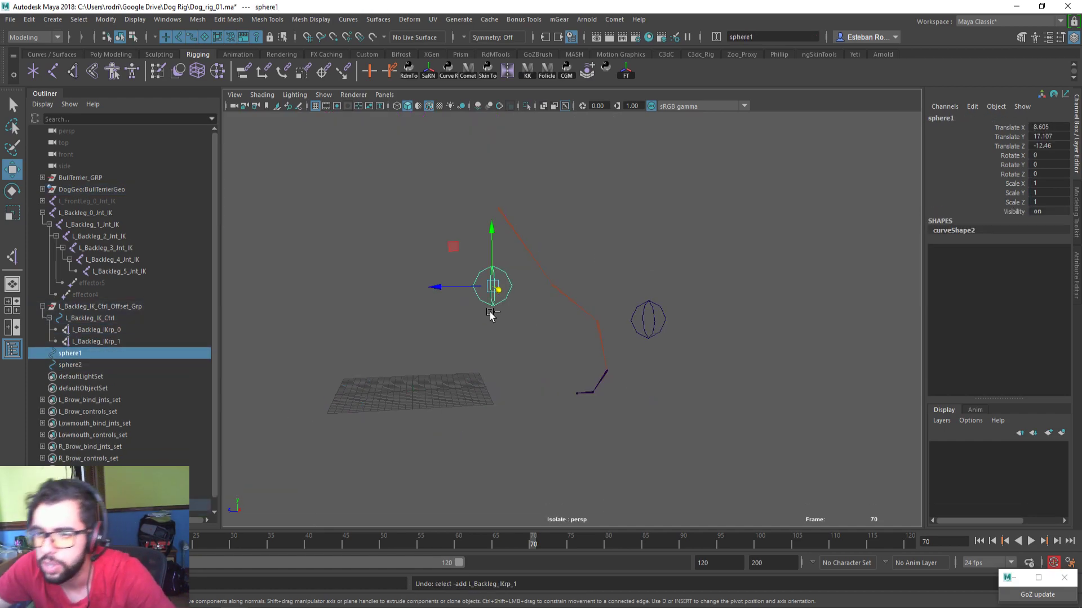
pyautogui.hotkey('ctrl', 'z')
pyautogui.hotkey('ctrl', 'z')
pyautogui.hotkey('ctrl', 'z')
pyautogui.hotkey('ctrl', 'z')
pyautogui.hotkey('ctrl', 'z')
# Move the free vertex of pPlane1 farther out from the leg within the triangle's own plane
pyautogui.click(517, 287)
pyautogui.moveTo(524, 282); pyautogui.dragTo(498, 288, button='right')
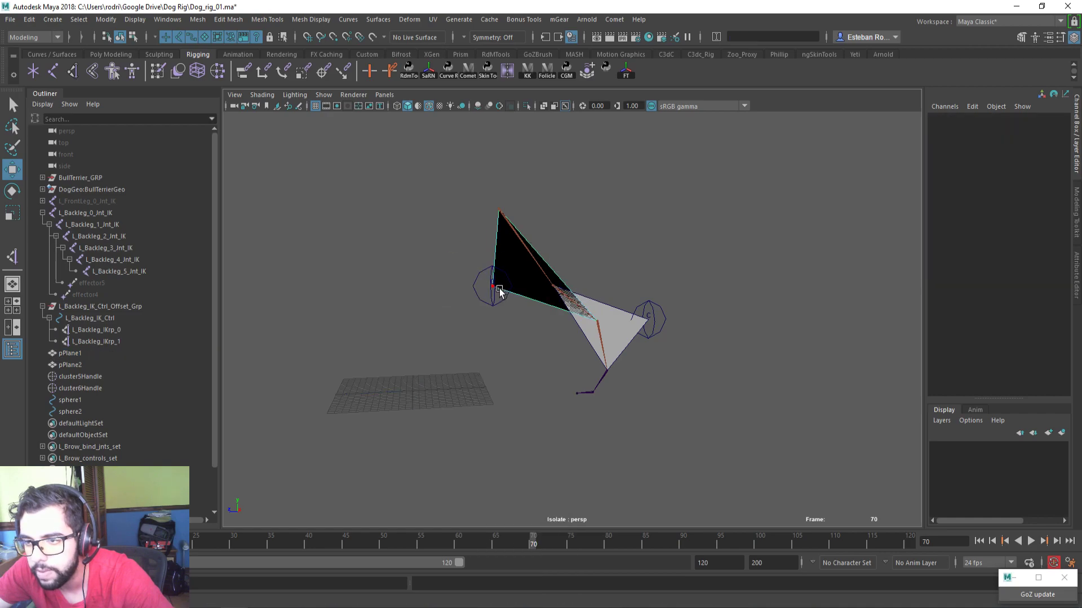
pyautogui.click(496, 288)
pyautogui.press('w')
pyautogui.click(498, 289)
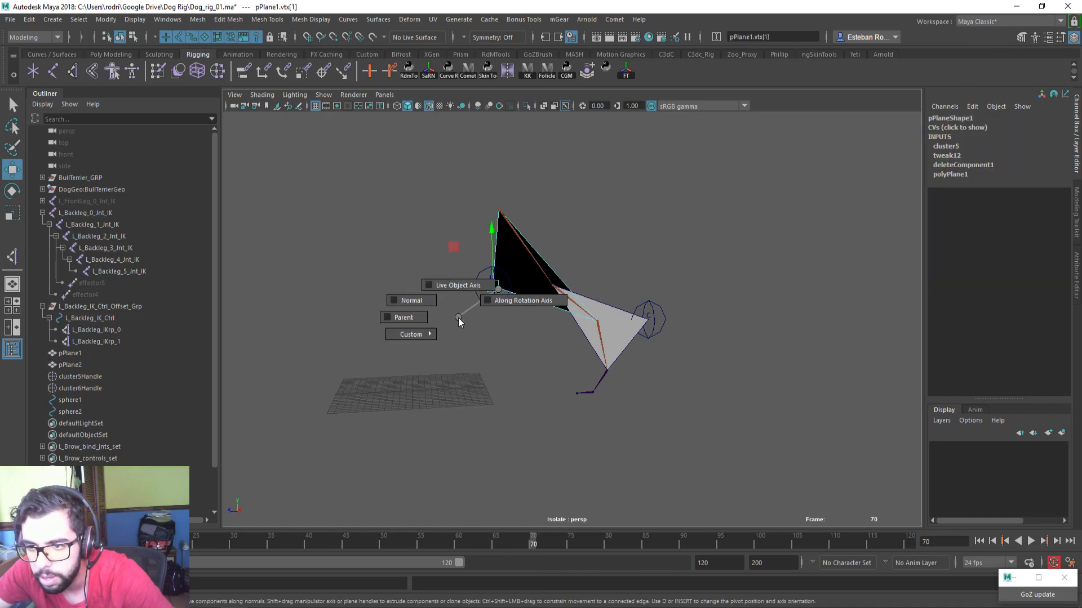
pyautogui.click(404, 324)
pyautogui.moveTo(460, 298); pyautogui.dragTo(422, 297)
pyautogui.moveTo(496, 267); pyautogui.dragTo(615, 202, button='right')
# Snap sphere1 onto the free corner vertex of the upper helper triangle
pyautogui.click(487, 314)
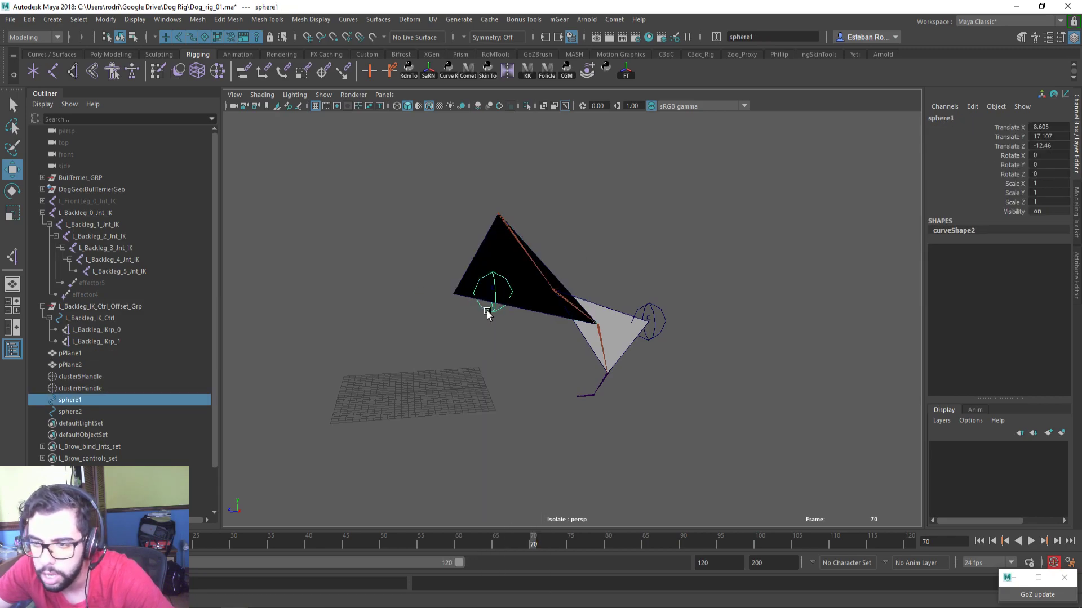
pyautogui.moveTo(493, 314); pyautogui.dragTo(453, 297, button='right')
pyautogui.moveTo(486, 311); pyautogui.dragTo(439, 321, button='middle')
# Delete both helper triangles, keeping the two sphere controls
pyautogui.click(530, 302)
pyautogui.press('Delete')
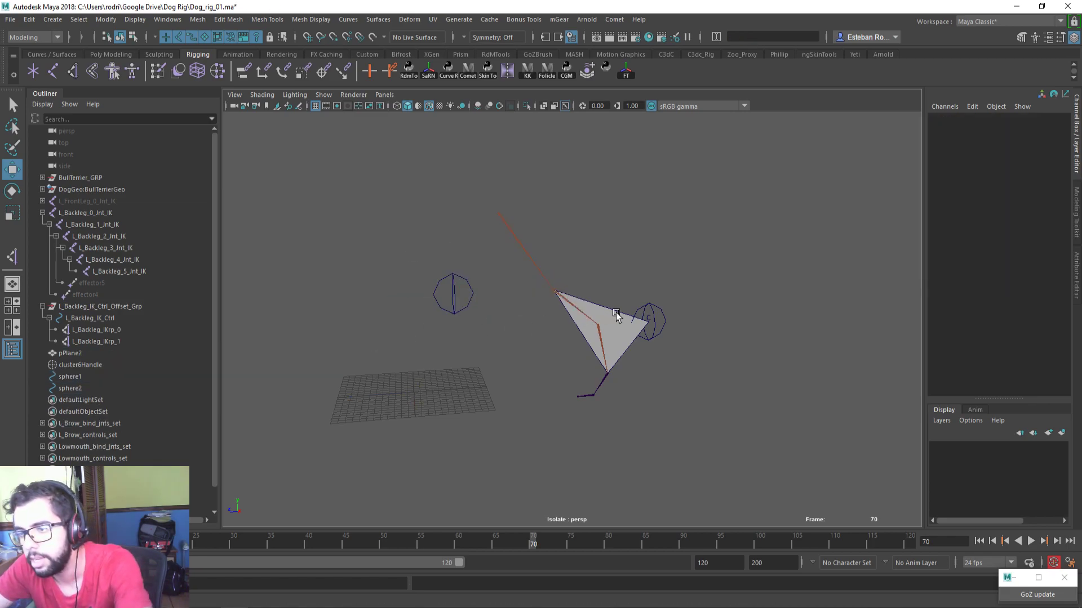
pyautogui.click(616, 313)
pyautogui.press('Delete')
# Turn off viewport isolation to display the whole dog with its rig controls
pyautogui.click(472, 307)
pyautogui.hotkey('ctrl', '1')
pyautogui.keyDown('ctrl'); pyautogui.click(116, 338); pyautogui.keyUp('ctrl')
pyautogui.keyDown('alt'); pyautogui.moveTo(521, 323); pyautogui.dragTo(440, 313); pyautogui.keyUp('alt')
pyautogui.hotkey('ctrl', '1')
# Try pole vector constraints from sphere2 to L_Backleg_IKrp_1 and from sphere1 to L_Backleg_IKrp_0
pyautogui.click(674, 309)
pyautogui.keyDown('ctrl'); pyautogui.click(153, 342); pyautogui.keyUp('ctrl')
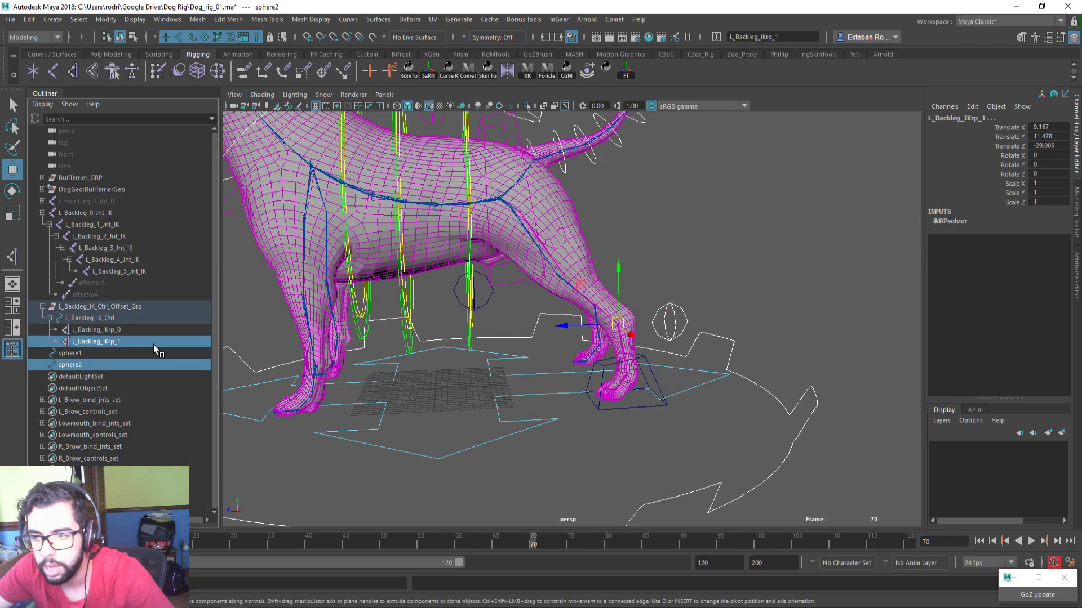
pyautogui.click(343, 72)
pyautogui.click(86, 365)
pyautogui.keyDown('ctrl'); pyautogui.click(119, 328); pyautogui.keyUp('ctrl')
pyautogui.press('g')
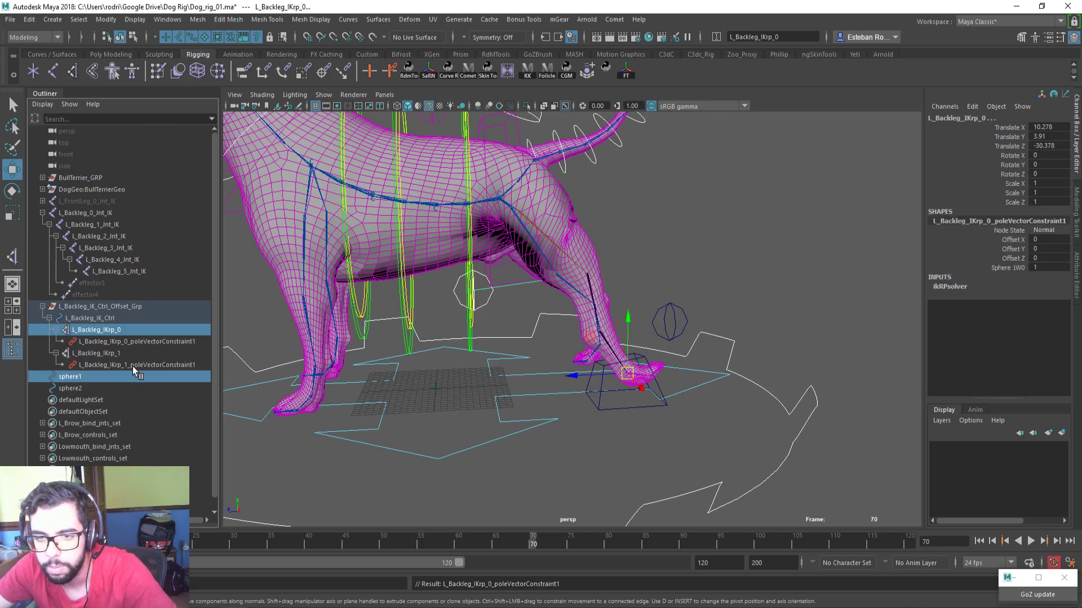
pyautogui.moveTo(90, 375); pyautogui.dragTo(89, 388)
# Undo the two pole vector constraints on the back leg IK handles
pyautogui.hotkey('ctrl', 'z')
pyautogui.hotkey('ctrl', 'z')
pyautogui.hotkey('ctrl', 'z')
pyautogui.hotkey('ctrl', 'z')
pyautogui.hotkey('ctrl', 'z')
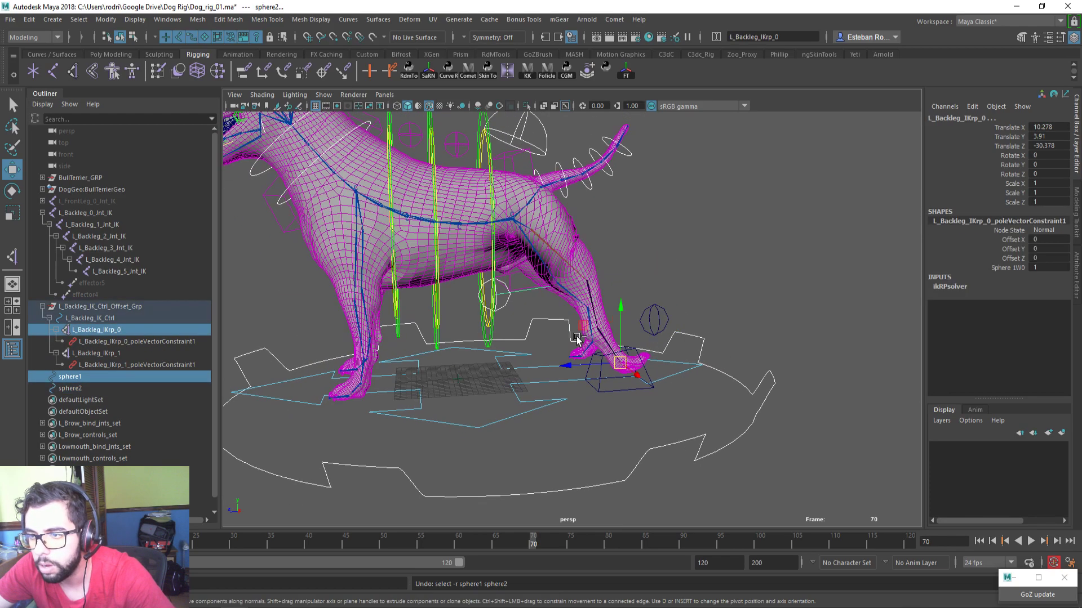
pyautogui.hotkey('ctrl', 'z')
pyautogui.keyDown('alt'); pyautogui.moveTo(577, 338); pyautogui.dragTo(547, 334); pyautogui.keyUp('alt')
# Apply a pole vector constraint from sphere1 to L_Backleg_IKrp_1
pyautogui.click(97, 353)
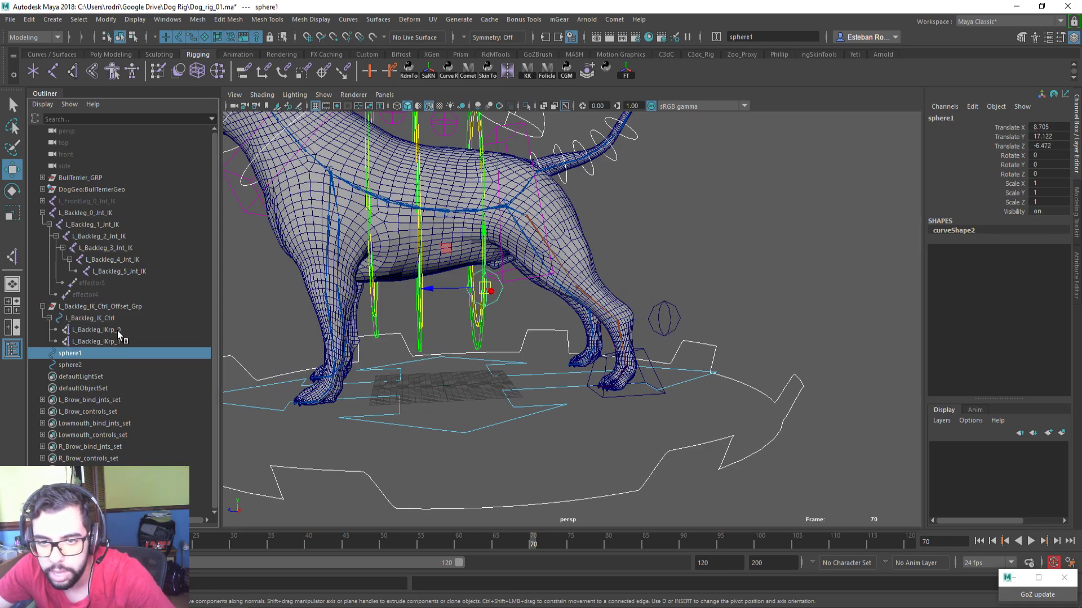
pyautogui.keyDown('ctrl'); pyautogui.click(117, 331); pyautogui.keyUp('ctrl')
pyautogui.keyDown('ctrl'); pyautogui.click(115, 329); pyautogui.keyUp('ctrl')
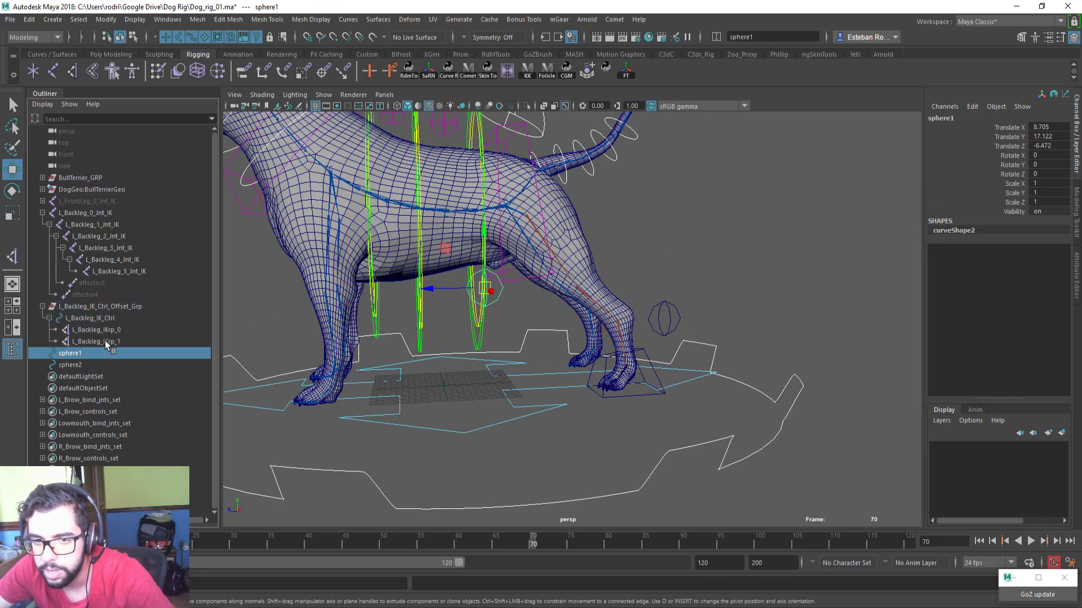
pyautogui.keyDown('ctrl'); pyautogui.click(105, 341); pyautogui.keyUp('ctrl')
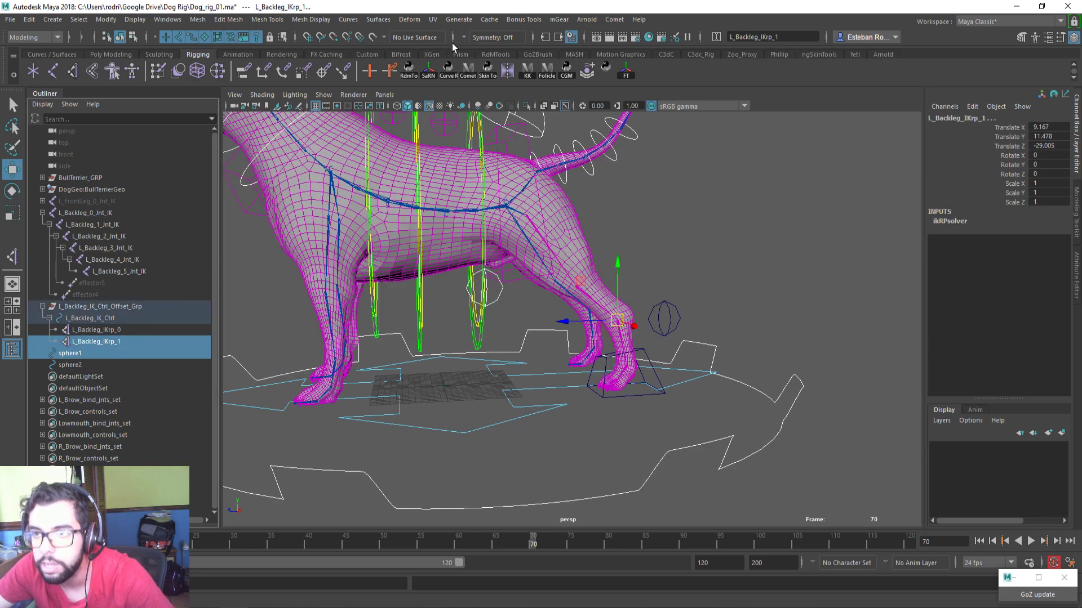
pyautogui.click(344, 75)
# Apply a pole vector constraint from sphere2 to L_Backleg_IKrp_0
pyautogui.click(70, 377)
pyautogui.keyDown('ctrl'); pyautogui.click(107, 330); pyautogui.keyUp('ctrl')
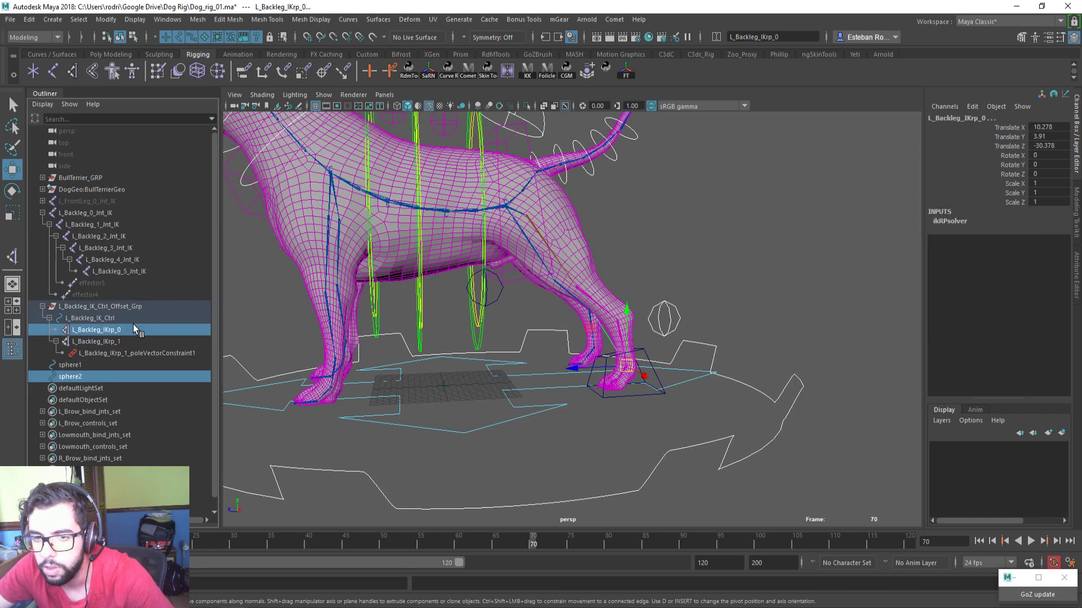
pyautogui.click(344, 76)
# Test the leg by moving sphere2 and L_Backleg_IK_Ctrl, undoing each move
pyautogui.click(666, 340)
pyautogui.moveTo(687, 324)
pyautogui.mouseDown()
pyautogui.moveTo(707, 330)
pyautogui.moveTo(678, 325)
pyautogui.mouseUp()
pyautogui.hotkey('ctrl', 'z')
pyautogui.click(656, 372)
pyautogui.keyDown('alt'); pyautogui.moveTo(656, 373); pyautogui.dragTo(626, 350); pyautogui.keyUp('alt')
pyautogui.moveTo(608, 313); pyautogui.dragTo(596, 267)
pyautogui.hotkey('ctrl', 'z')
pyautogui.moveTo(605, 364); pyautogui.dragTo(422, 362)
pyautogui.hotkey('ctrl', 'z')
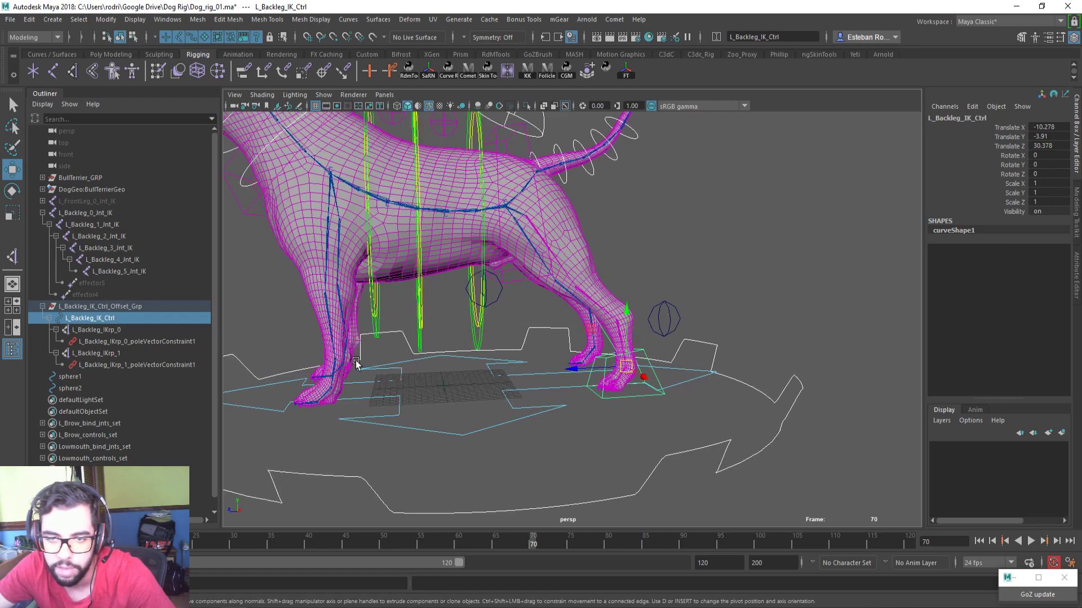
# Select sphere1 and sphere2 and open the controller tools of RdM Tools
pyautogui.moveTo(88, 376); pyautogui.dragTo(88, 388)
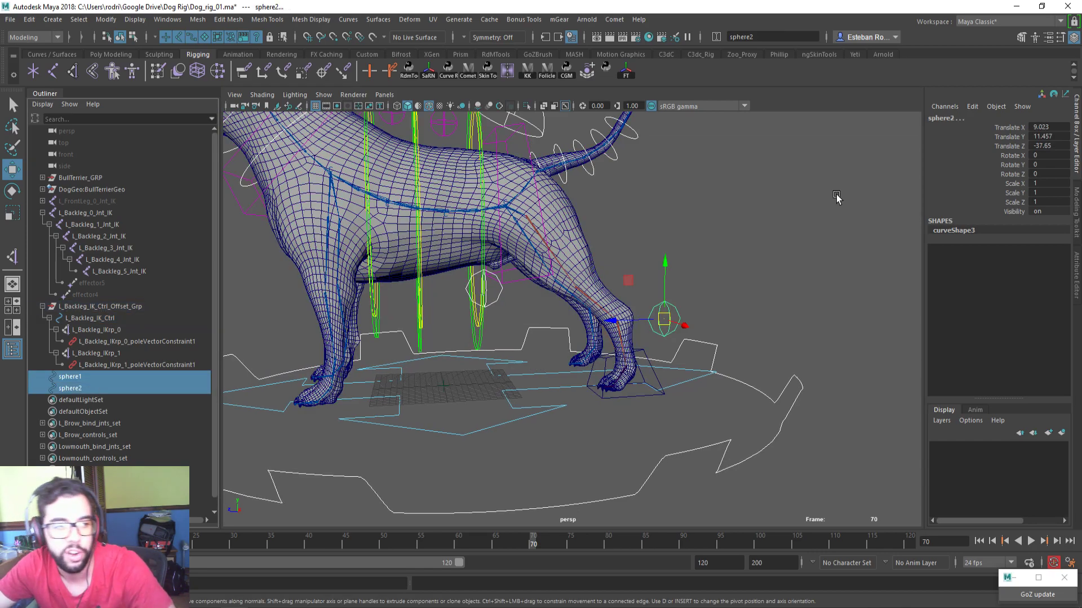
pyautogui.click(605, 74)
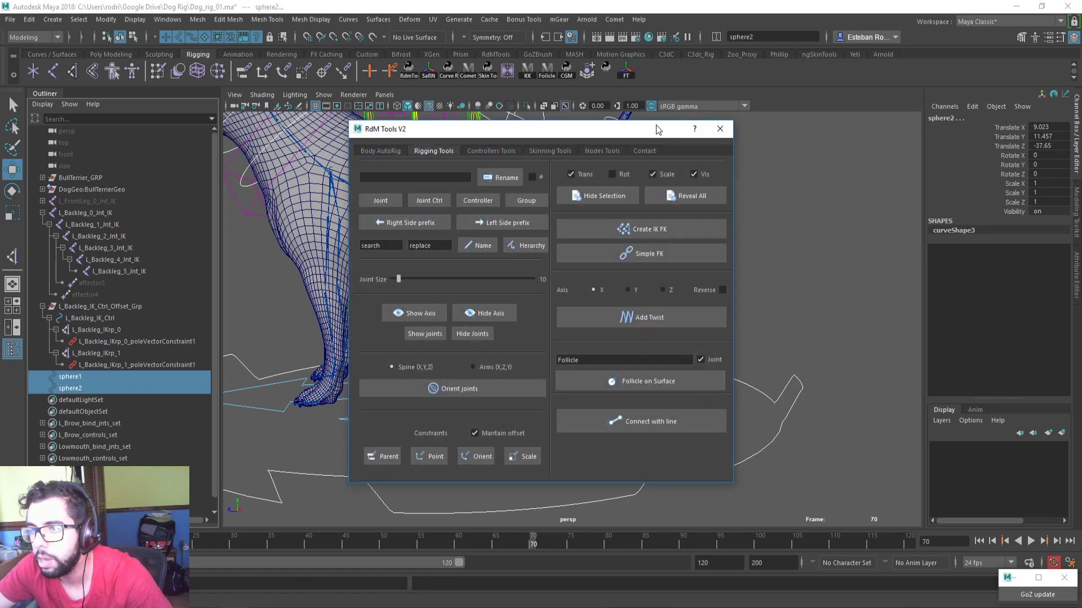
pyautogui.click(496, 150)
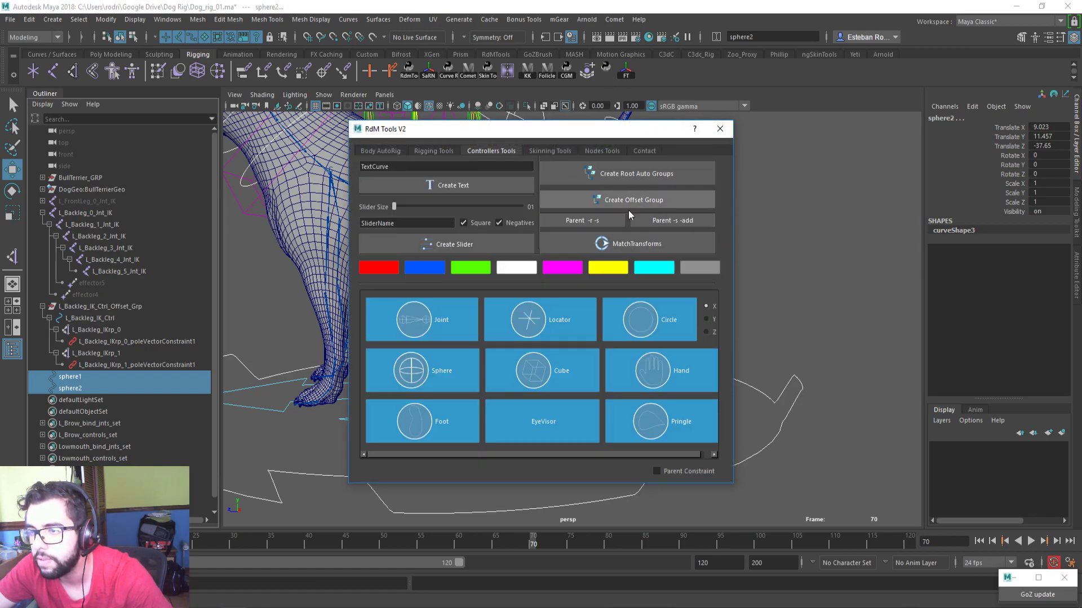
# Try creating root and auto groups for the two still unnamed spheres, and undo the grouping
pyautogui.click(635, 181)
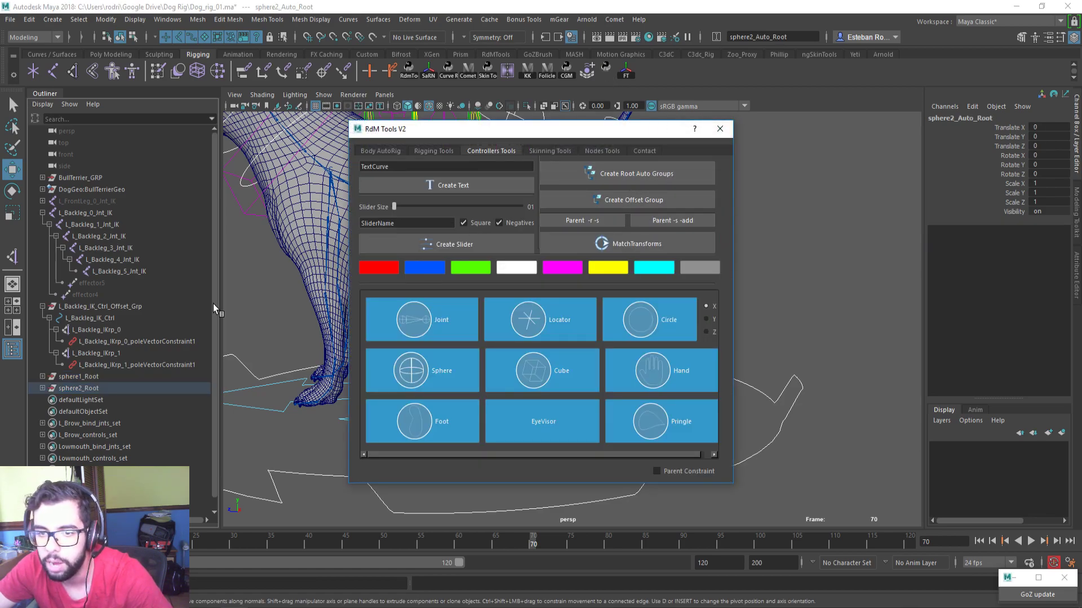
pyautogui.keyDown('alt'); pyautogui.moveTo(742, 188); pyautogui.dragTo(786, 175, button='middle'); pyautogui.keyUp('alt')
pyautogui.click(787, 174)
pyautogui.hotkey('ctrl', 'z')
pyautogui.hotkey('ctrl', 'z')
pyautogui.hotkey('ctrl', 'z')
pyautogui.hotkey('ctrl', 'z')
pyautogui.hotkey('ctrl', 'z')
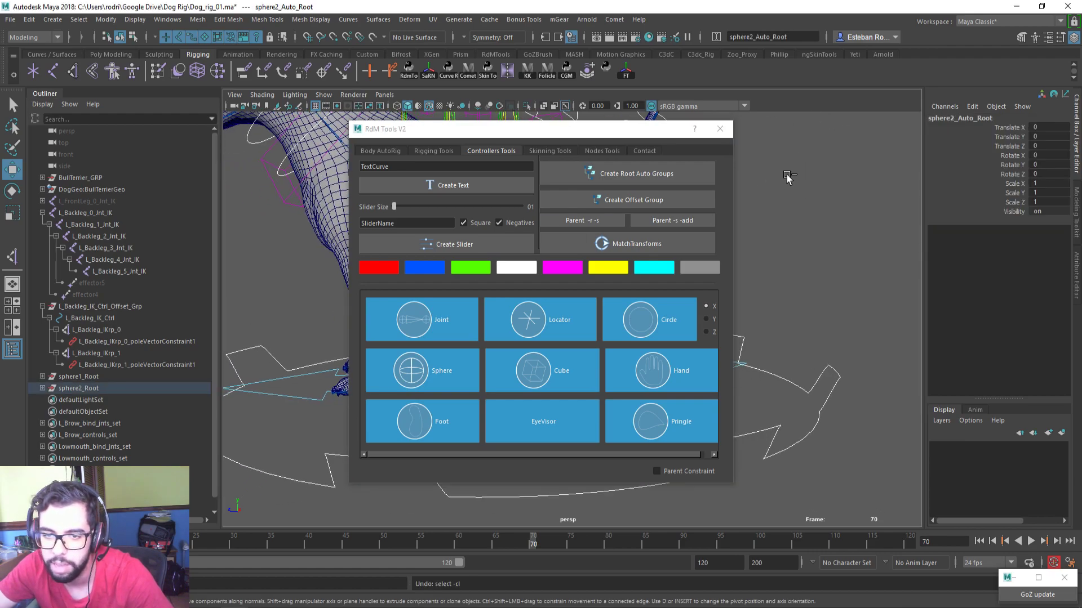
pyautogui.hotkey('ctrl', 'z')
pyautogui.hotkey('ctrl', 'z')
pyautogui.hotkey('ctrl', 'z')
pyautogui.hotkey('ctrl', 'z')
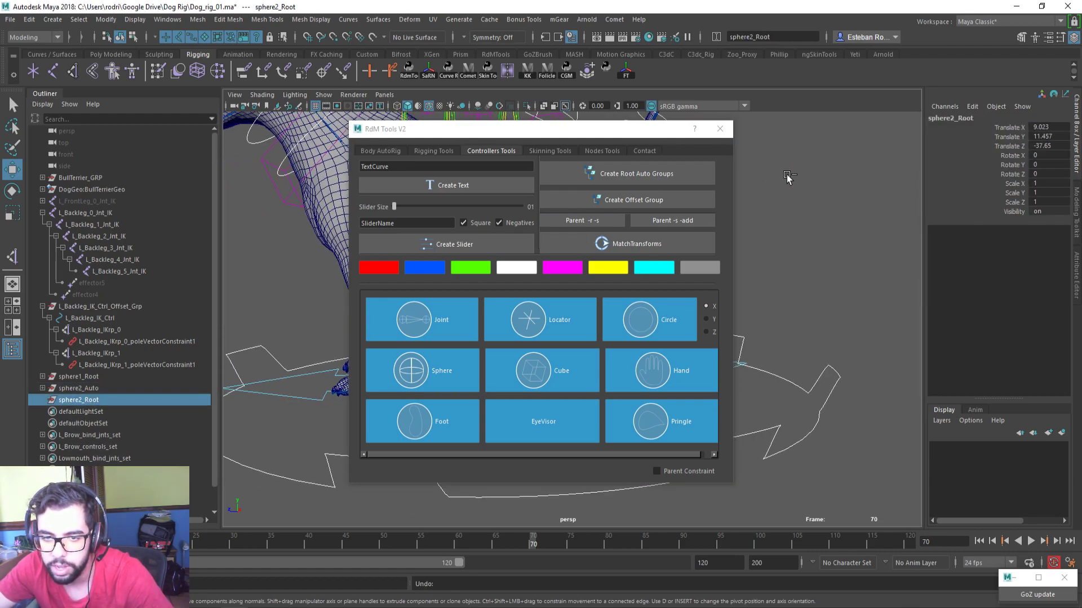
pyautogui.hotkey('ctrl', 'z')
pyautogui.hotkey('ctrl', 'z')
pyautogui.hotkey('ctrl', 'z')
pyautogui.hotkey('ctrl', 'z')
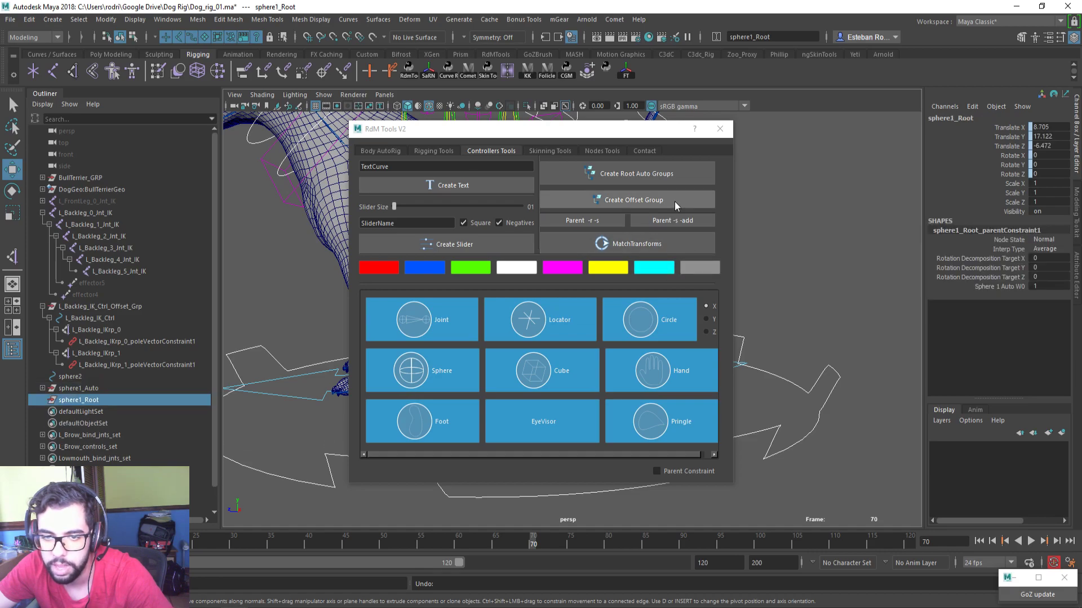
pyautogui.hotkey('ctrl', 'z')
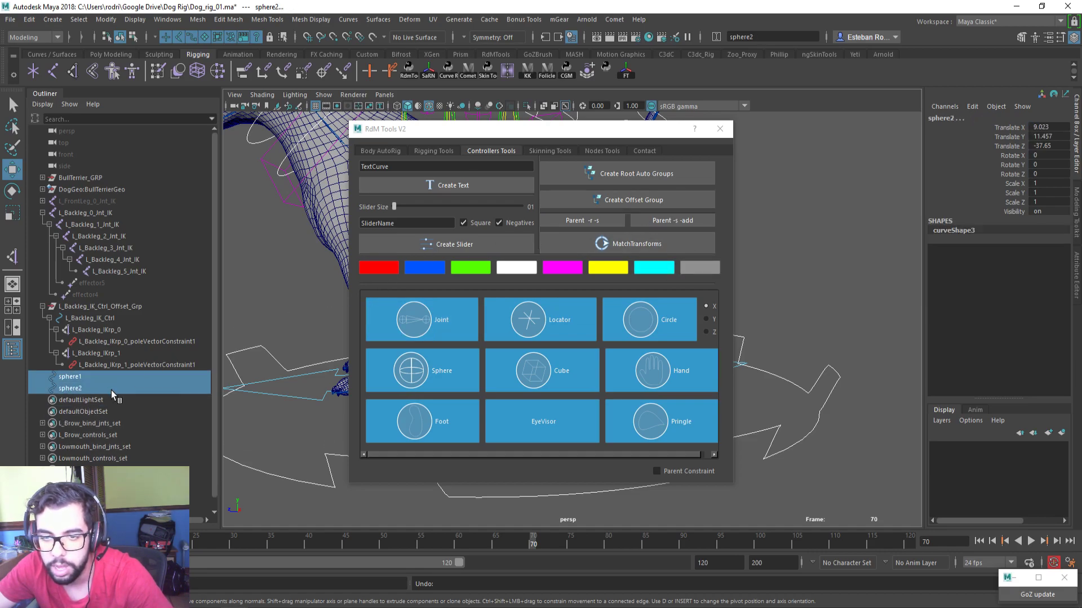
# Rename the two spheres to BakLeg_PV with numbering, adding the controller suffix and the left side prefix
pyautogui.moveTo(472, 129); pyautogui.dragTo(678, 127)
pyautogui.click(645, 150)
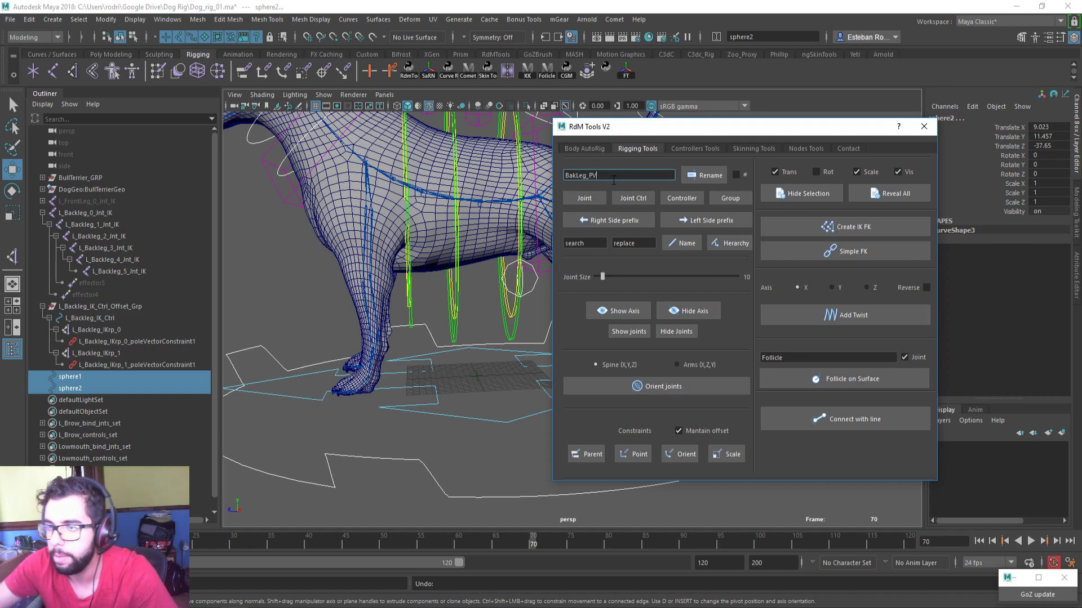
pyautogui.click(740, 176)
pyautogui.click(705, 177)
pyautogui.click(682, 200)
pyautogui.click(684, 222)
# Create root and auto groups for the two renamed pole vector controls and close RdM Tools
pyautogui.scroll(2, 322, 352)
pyautogui.keyDown('alt'); pyautogui.moveTo(322, 349); pyautogui.dragTo(324, 350, button='right'); pyautogui.keyUp('alt')
pyautogui.click(699, 149)
pyautogui.click(833, 175)
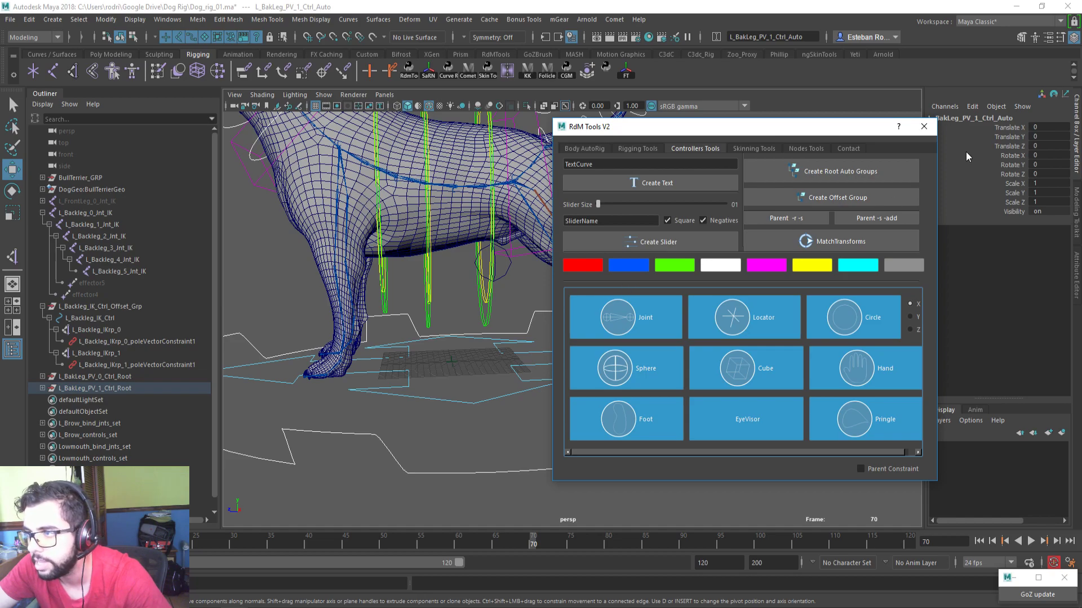
pyautogui.click(924, 126)
# Test the leg by moving L_BakLeg_PV_1_Ctrl, and undo the move
pyautogui.click(724, 278)
pyautogui.click(677, 305)
pyautogui.keyDown('alt'); pyautogui.moveTo(676, 308); pyautogui.dragTo(692, 298); pyautogui.keyUp('alt')
pyautogui.click(703, 246)
pyautogui.keyDown('alt'); pyautogui.moveTo(702, 247); pyautogui.dragTo(690, 301); pyautogui.keyUp('alt')
pyautogui.click(679, 303)
pyautogui.hotkey('ctrl', 'z')
pyautogui.keyDown('alt'); pyautogui.moveTo(652, 333); pyautogui.dragTo(581, 334); pyautogui.keyUp('alt')
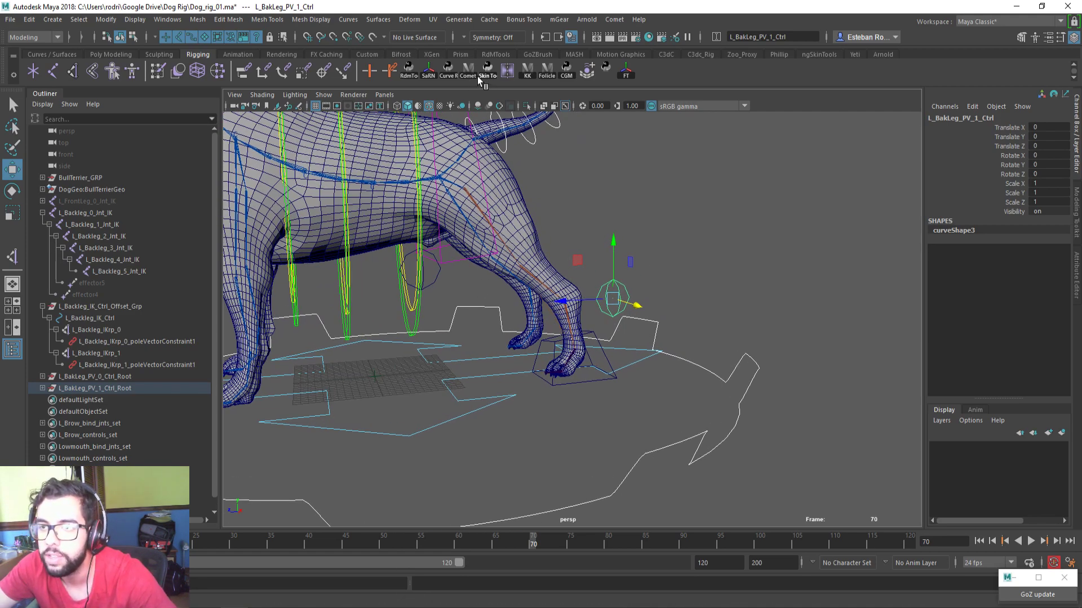
# Reopen RdM Tools, show its rigging tools and place the window beside the back leg
pyautogui.click(610, 68)
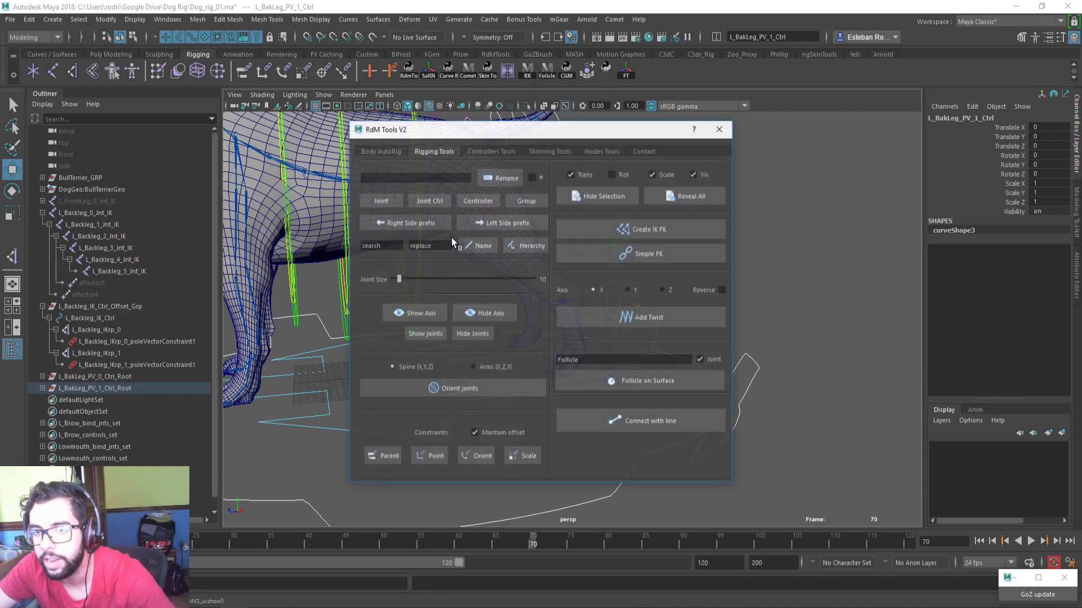
pyautogui.click(532, 150)
pyautogui.moveTo(570, 130); pyautogui.dragTo(910, 89)
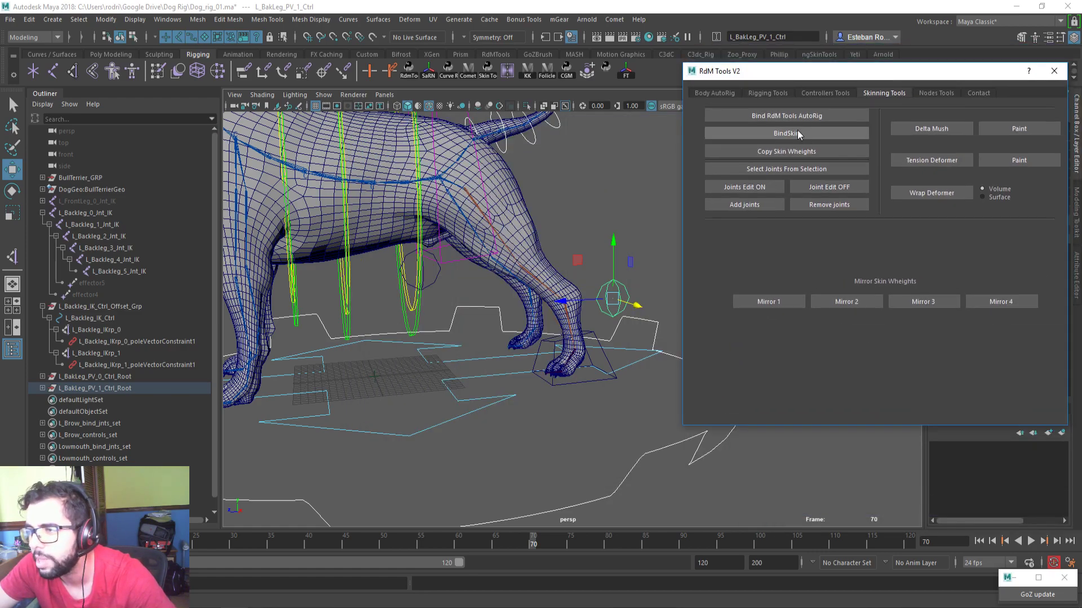
pyautogui.moveTo(793, 80); pyautogui.dragTo(749, 75)
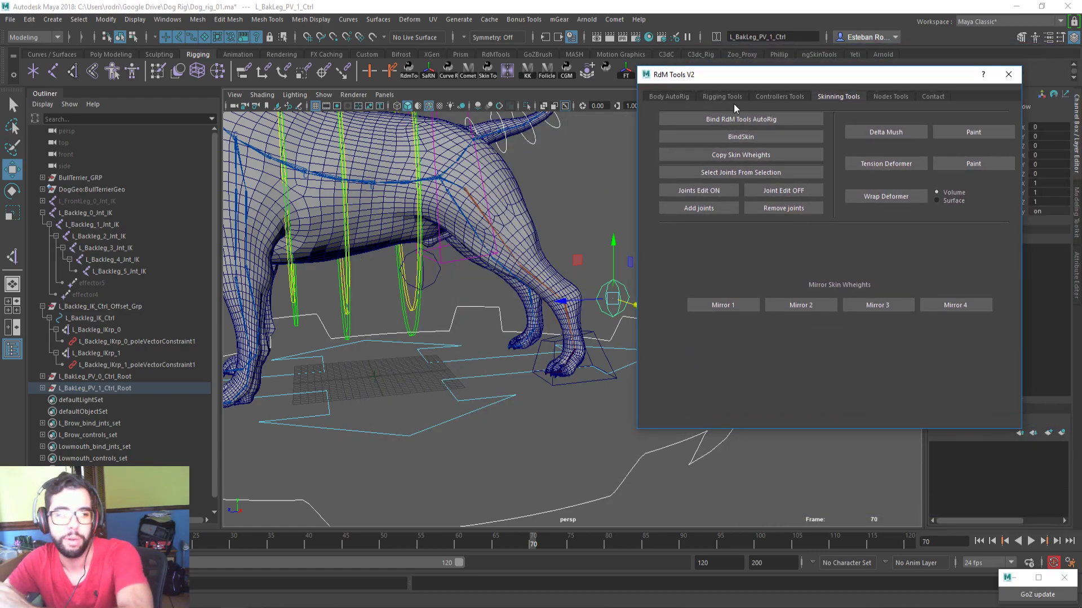
pyautogui.click(734, 98)
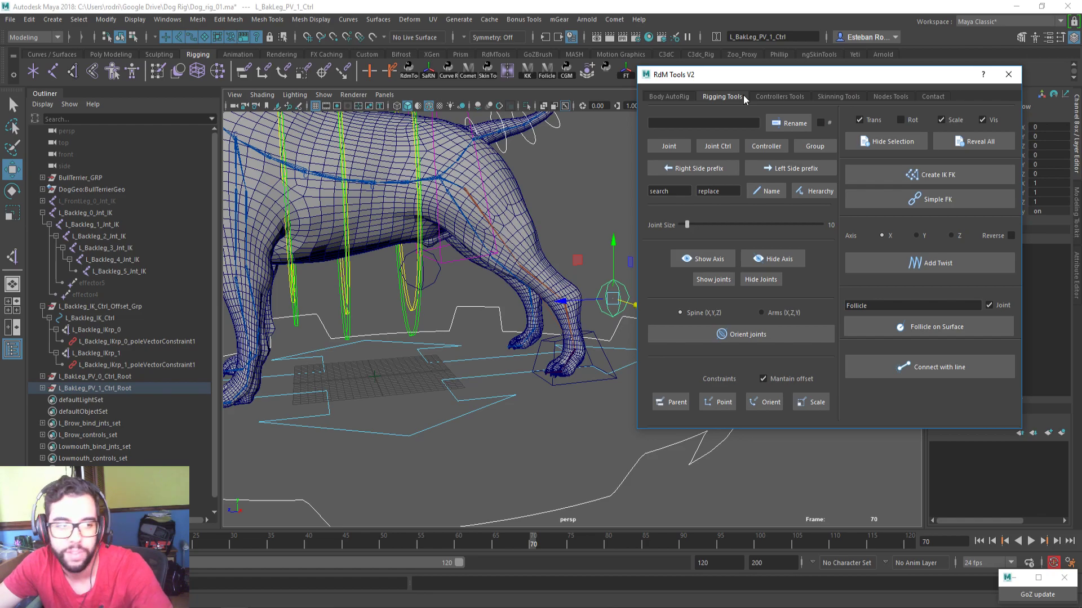
pyautogui.moveTo(963, 78); pyautogui.dragTo(1009, 91)
# Isolate L_BakLeg_PV_1_Ctrl with the back leg IK chain, connect the control to L_Backleg_2_Jnt_IK with a line, and exit isolation
pyautogui.keyDown('alt'); pyautogui.moveTo(661, 218); pyautogui.dragTo(662, 243, button='right'); pyautogui.keyUp('alt')
pyautogui.keyDown('alt'); pyautogui.moveTo(661, 243); pyautogui.dragTo(652, 221, button='middle'); pyautogui.keyUp('alt')
pyautogui.scroll(1, 651, 222)
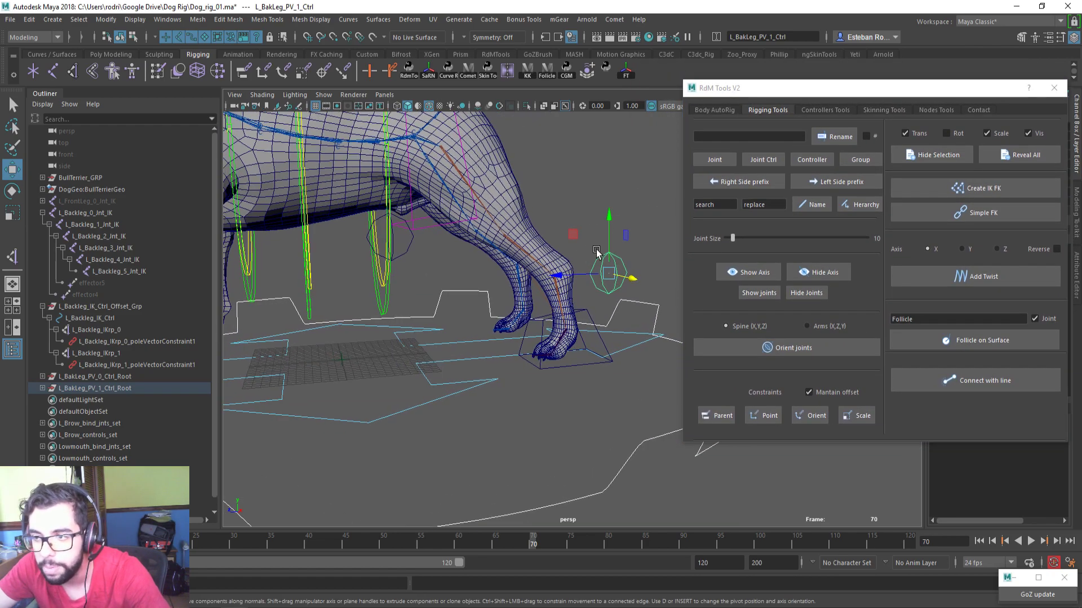
pyautogui.click(144, 259)
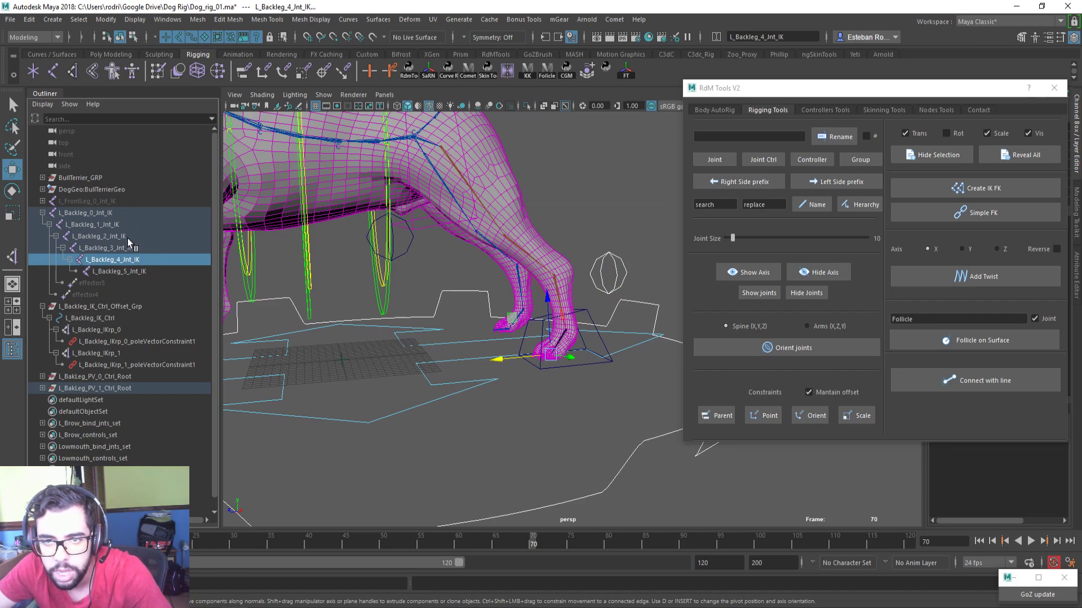
pyautogui.click(126, 214)
pyautogui.hotkey('ctrl', '1')
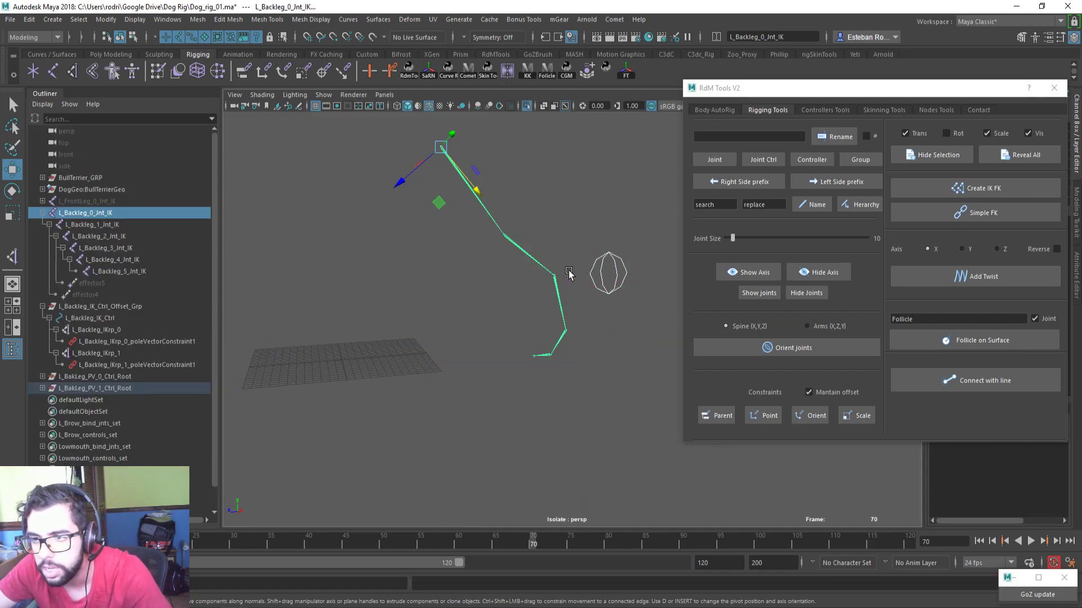
pyautogui.click(616, 275)
pyautogui.click(566, 305)
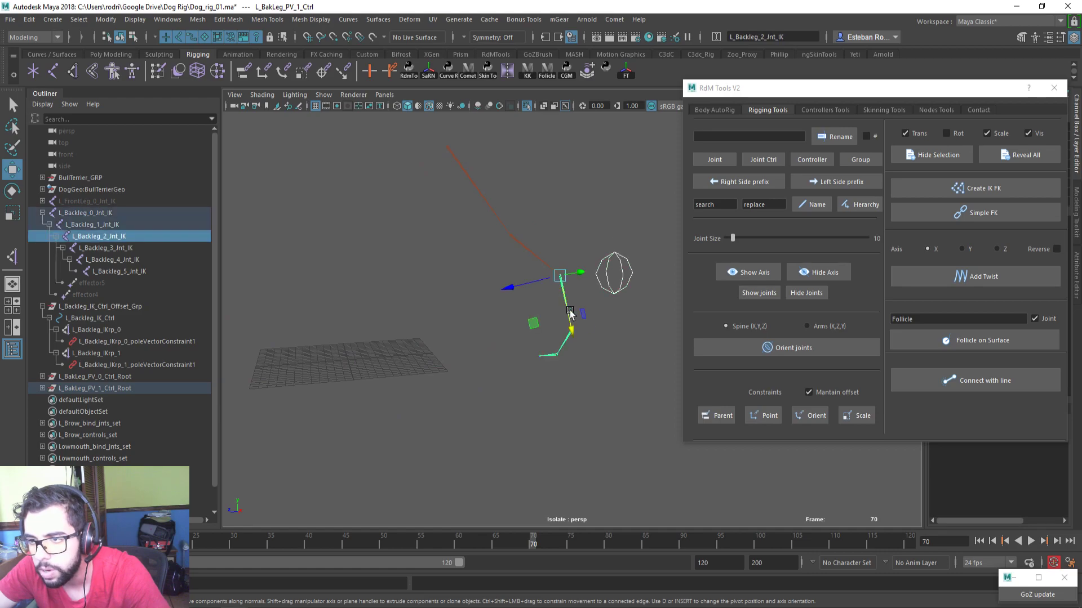
pyautogui.click(993, 378)
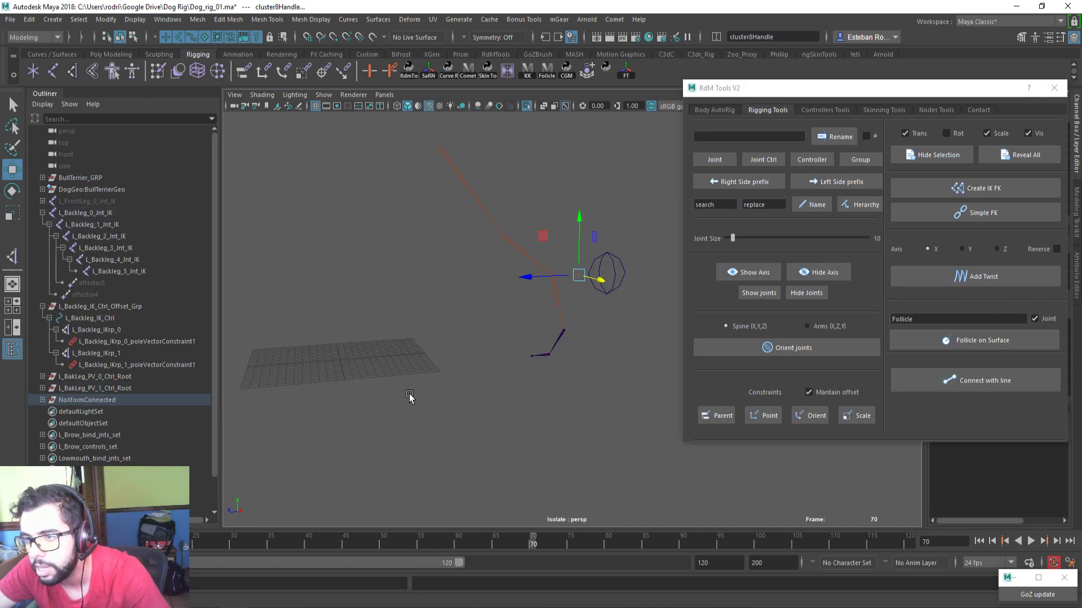
pyautogui.hotkey('ctrl', '1')
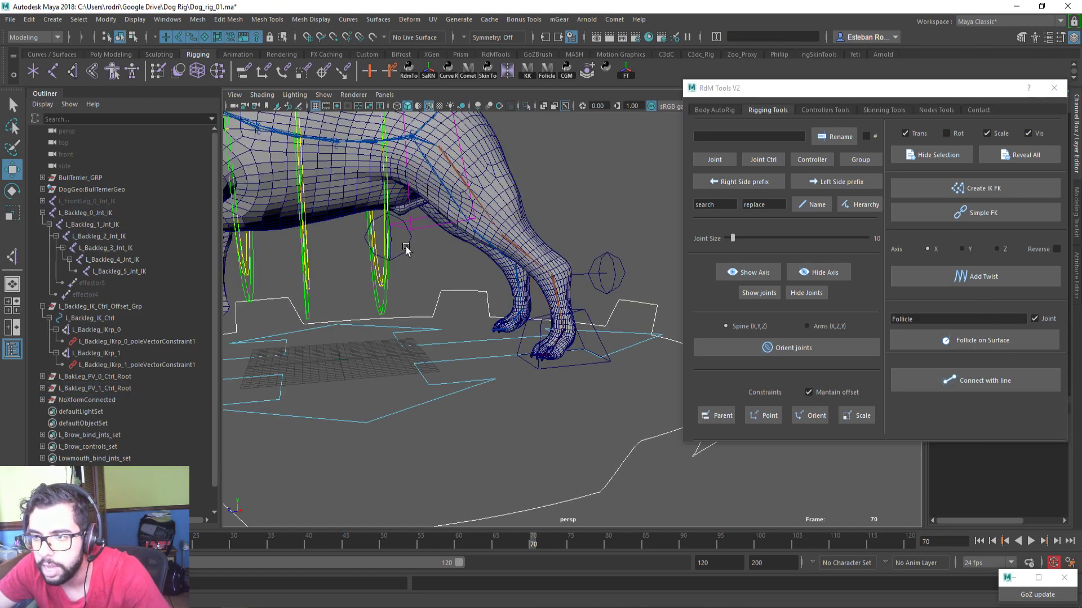
# Isolate L_BakLeg_PV_0_Ctrl with the IK chain, connect the control to L_Backleg_1_Jnt_IK with a line, and exit isolation
pyautogui.click(405, 251)
pyautogui.keyDown('ctrl'); pyautogui.click(90, 212); pyautogui.keyUp('ctrl')
pyautogui.hotkey('ctrl', '1')
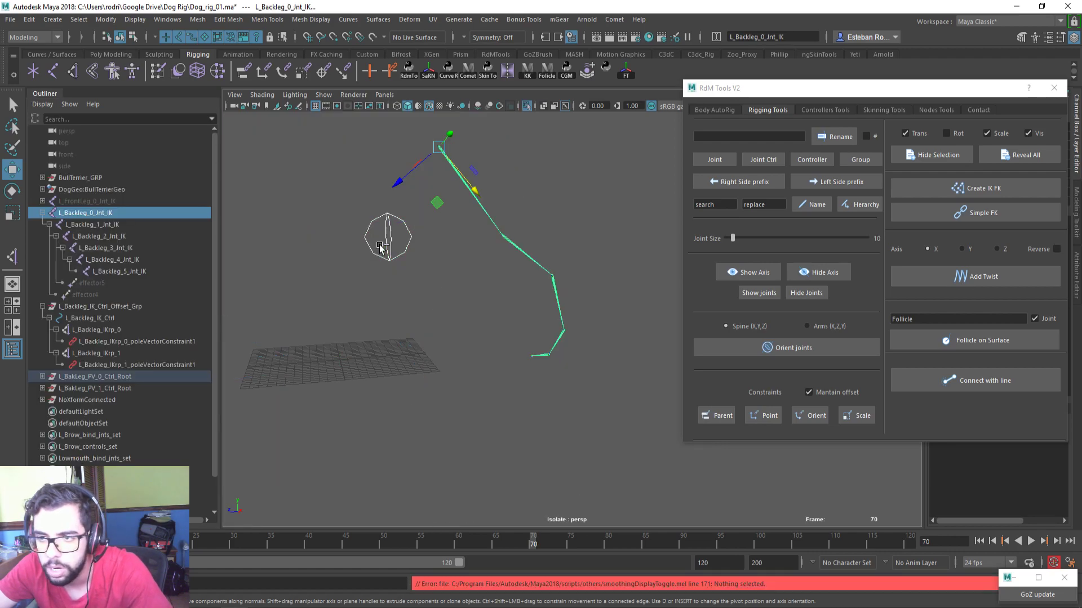
pyautogui.click(399, 261)
pyautogui.keyDown('shift'); pyautogui.click(503, 235); pyautogui.keyUp('shift')
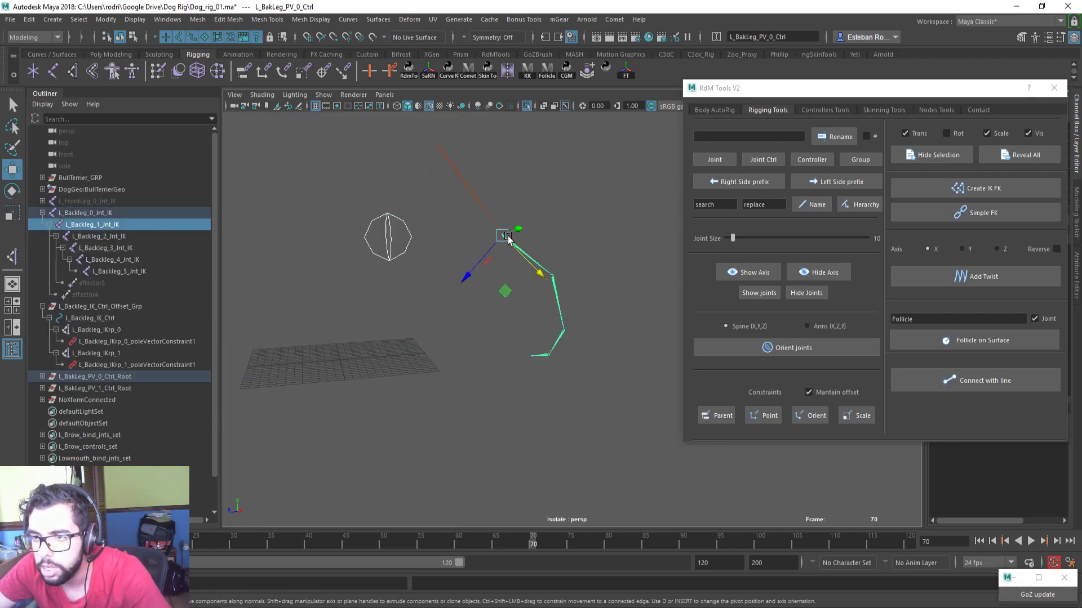
pyautogui.click(976, 380)
pyautogui.hotkey('ctrl', '1')
# Test the connecting line by moving L_BakLeg_PV_1_Ctrl, undo the move and close RdM Tools
pyautogui.keyDown('alt'); pyautogui.moveTo(592, 376); pyautogui.dragTo(544, 361); pyautogui.keyUp('alt')
pyautogui.click(611, 282)
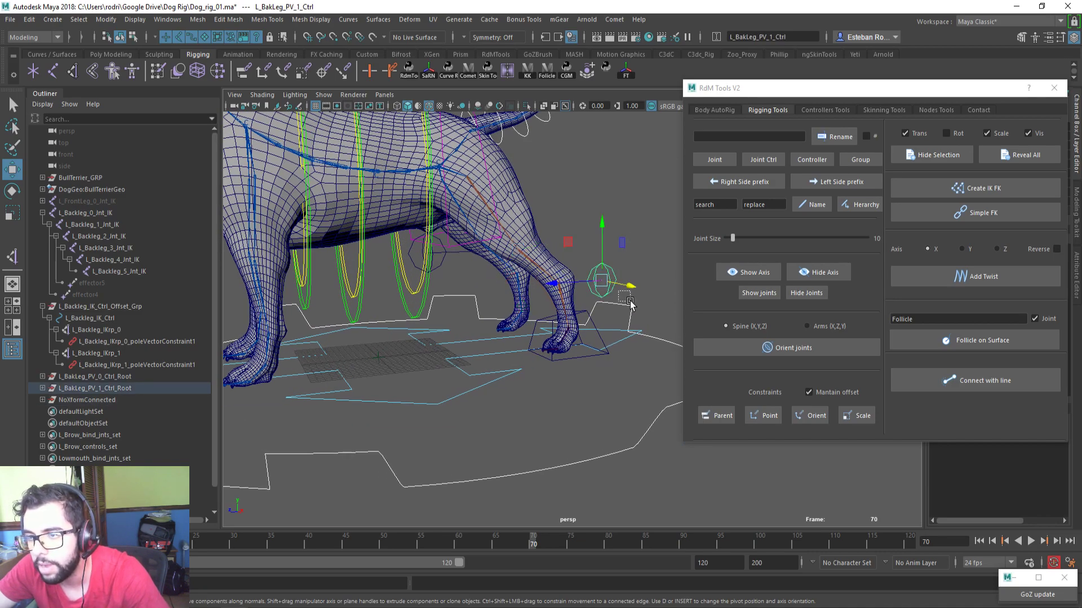
pyautogui.moveTo(554, 284)
pyautogui.mouseDown()
pyautogui.moveTo(595, 284)
pyautogui.moveTo(541, 285)
pyautogui.mouseUp()
pyautogui.hotkey('ctrl', 'z')
pyautogui.click(1055, 88)
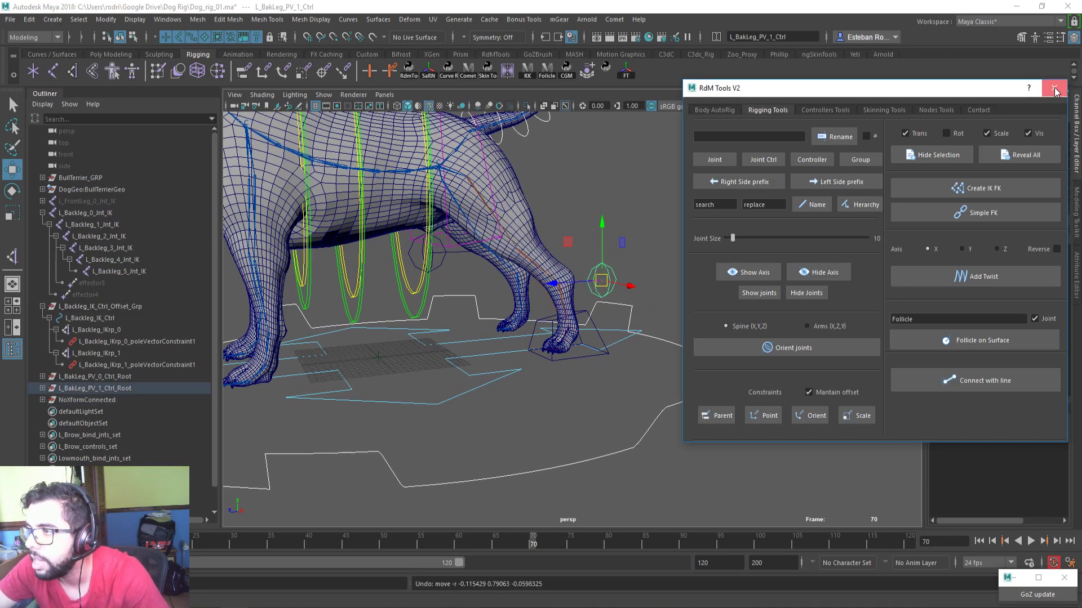
# Color the foot IK control and both back leg pole vector controls blue using Control_Creator_Dock, and close it
pyautogui.keyDown('alt'); pyautogui.moveTo(467, 120); pyautogui.dragTo(468, 148, button='middle'); pyautogui.keyUp('alt')
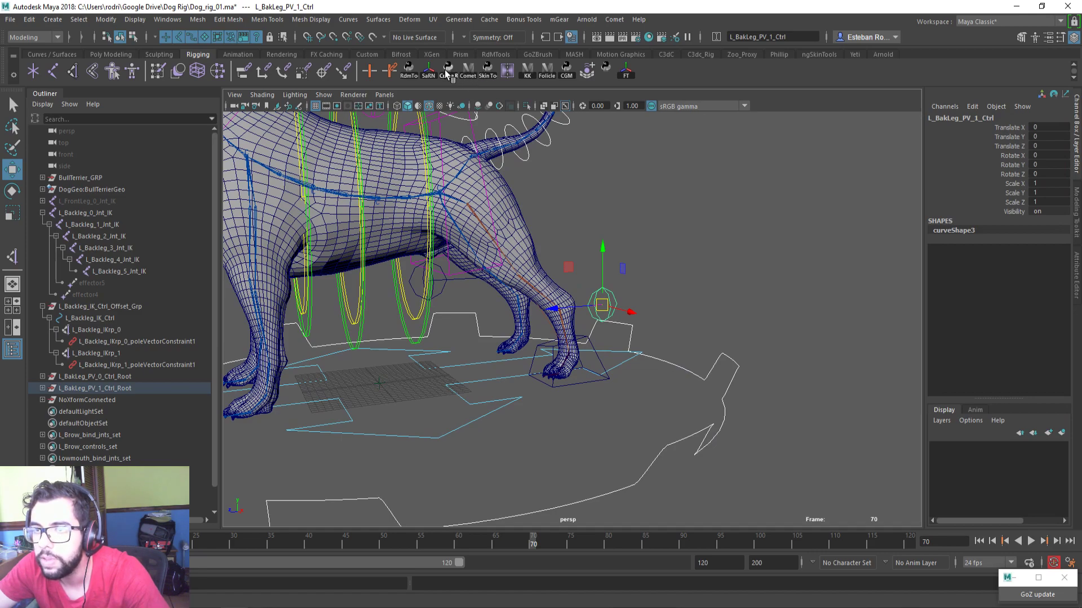
pyautogui.moveTo(617, 293); pyautogui.dragTo(833, 139)
pyautogui.keyDown('alt'); pyautogui.moveTo(628, 317); pyautogui.dragTo(586, 313, button='middle'); pyautogui.keyUp('alt')
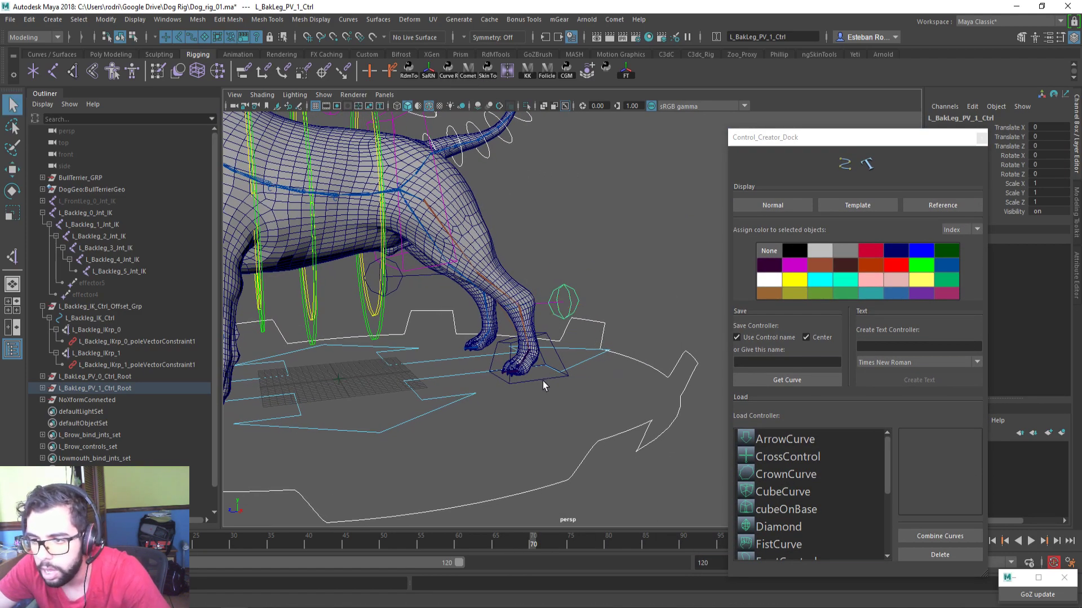
pyautogui.click(539, 377)
pyautogui.keyDown('alt'); pyautogui.moveTo(539, 378); pyautogui.dragTo(552, 308); pyautogui.keyUp('alt')
pyautogui.click(553, 309)
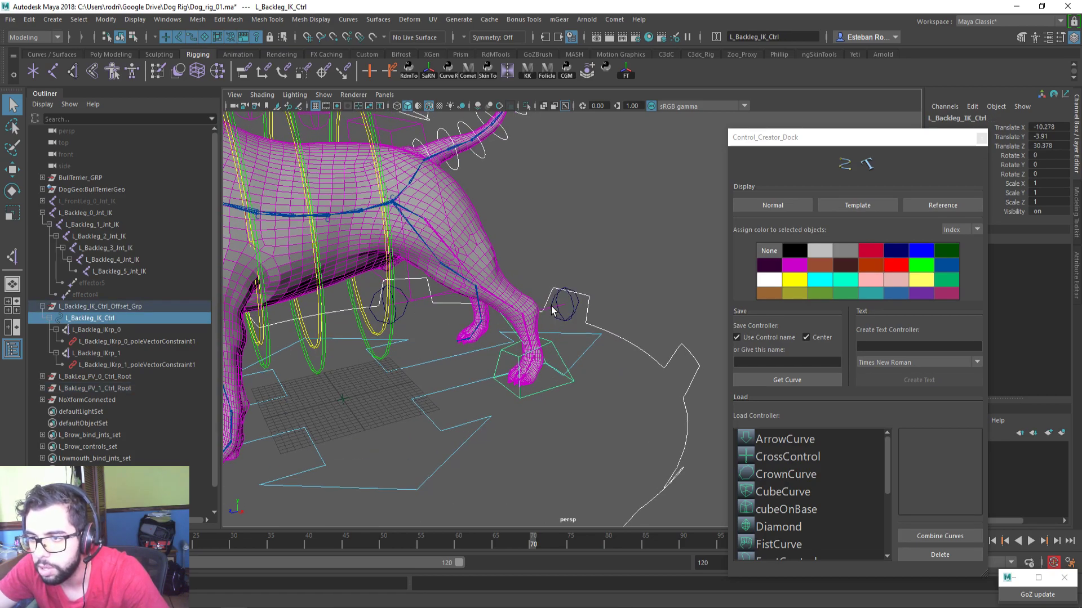
pyautogui.keyDown('shift'); pyautogui.click(408, 309); pyautogui.keyUp('shift')
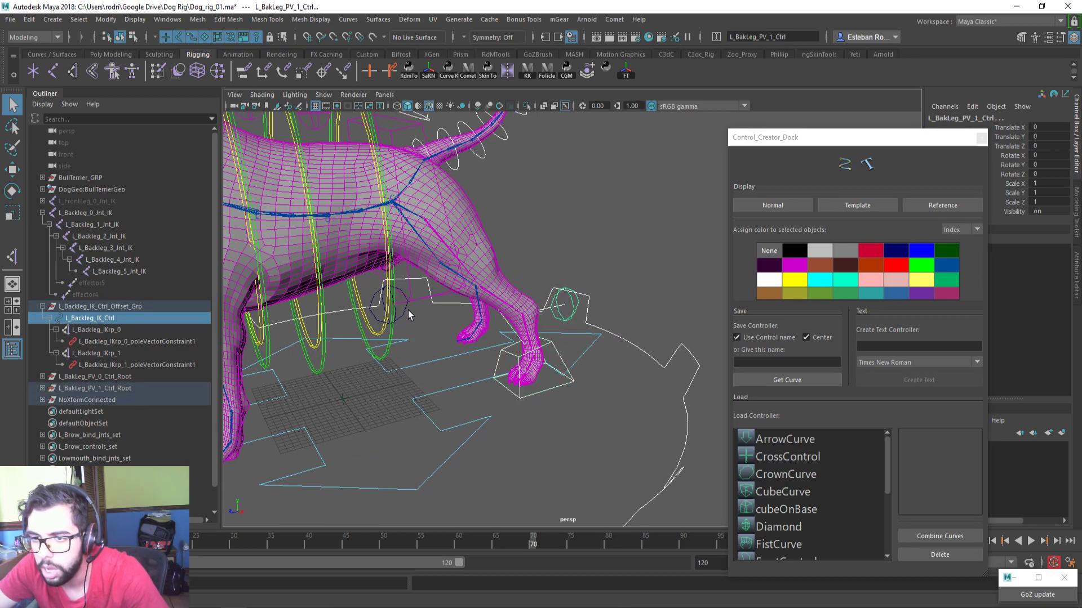
pyautogui.keyDown('alt'); pyautogui.moveTo(421, 307); pyautogui.dragTo(419, 324); pyautogui.keyUp('alt')
pyautogui.keyDown('shift'); pyautogui.click(416, 319); pyautogui.keyUp('shift')
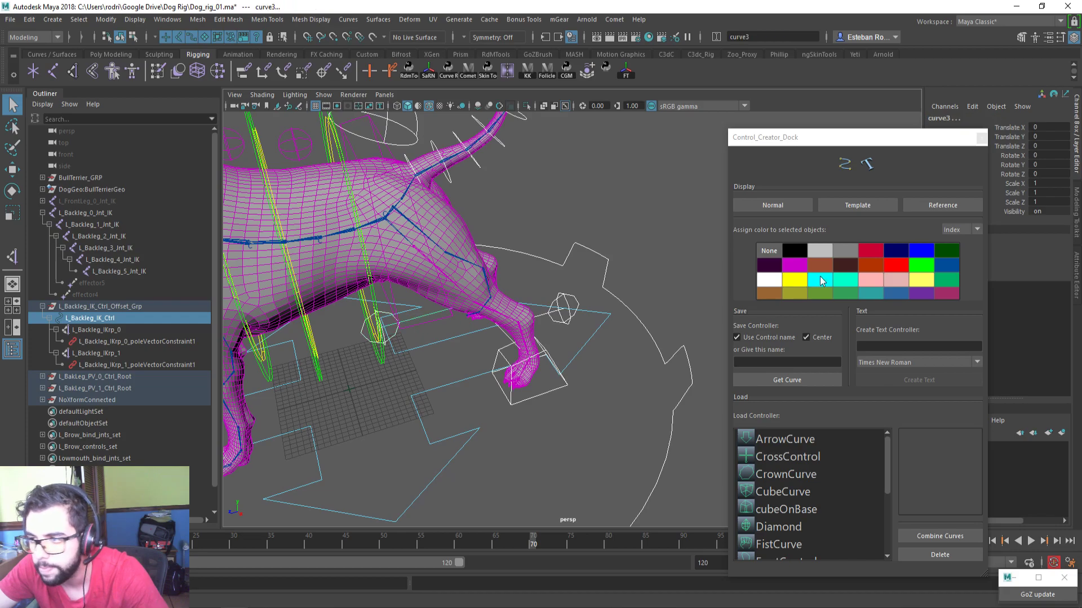
pyautogui.click(921, 251)
pyautogui.click(981, 138)
# Try moving the recolored L_BakLeg_PV_1_Ctrl and undo the move
pyautogui.click(616, 306)
pyautogui.keyDown('alt'); pyautogui.moveTo(484, 411); pyautogui.dragTo(605, 331); pyautogui.keyUp('alt')
pyautogui.click(571, 317)
pyautogui.press('w')
pyautogui.hotkey('ctrl', 'z')
pyautogui.keyDown('alt'); pyautogui.moveTo(486, 420); pyautogui.dragTo(500, 389, button='middle'); pyautogui.keyUp('alt')
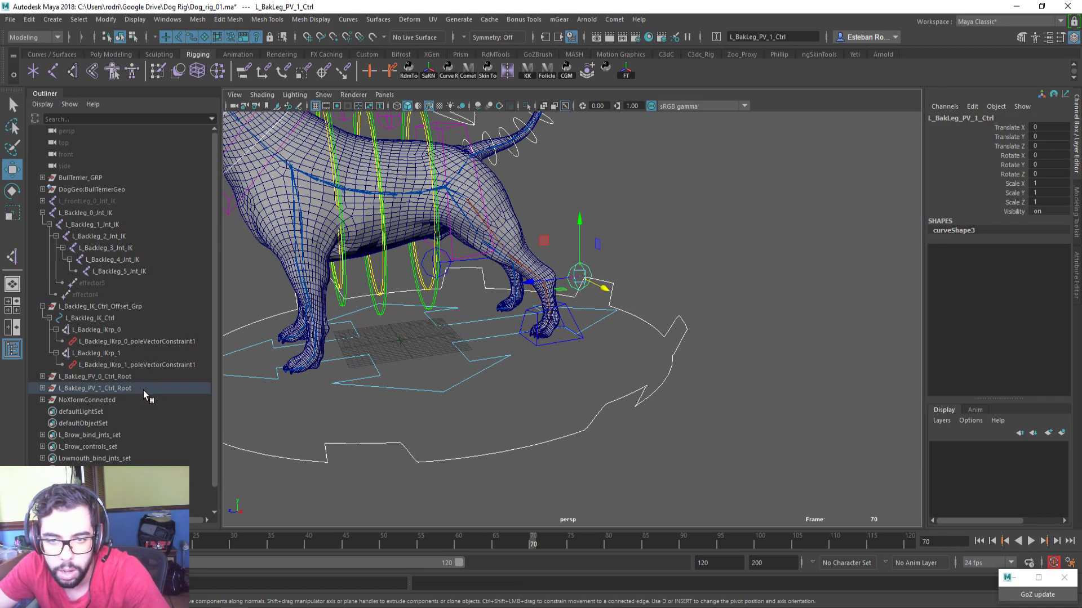
# Group the two pole vector root groups and NoXformConnected together and name the group Lines
pyautogui.moveTo(101, 400); pyautogui.dragTo(105, 380)
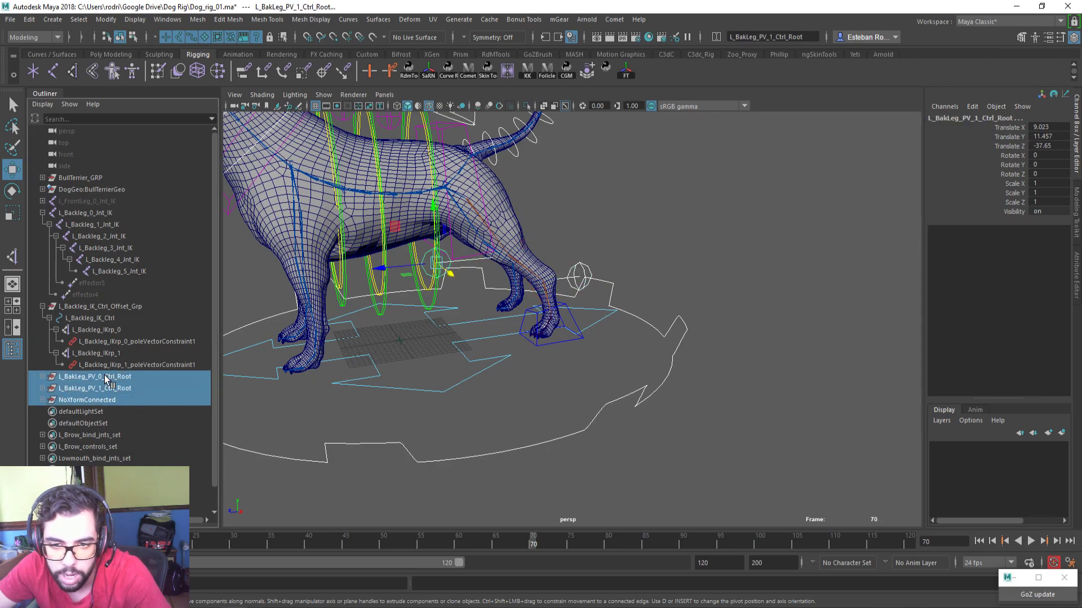
pyautogui.hotkey('ctrl', 'g')
pyautogui.doubleClick(93, 379)
pyautogui.write('Lines')
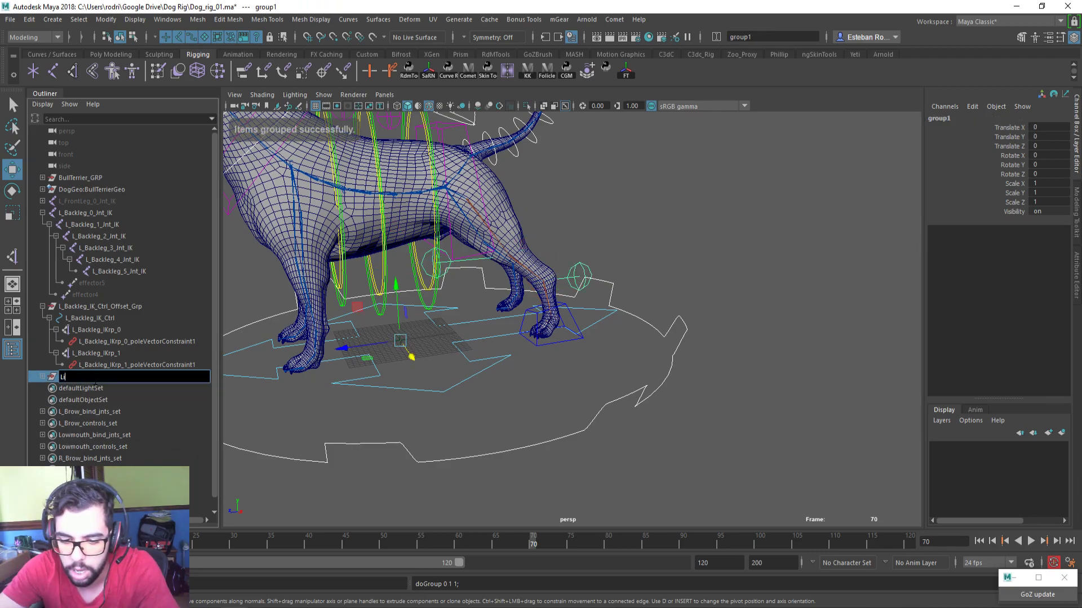
pyautogui.press('Return')
# Collapse the back leg control and joint hierarchies, and reorder DogGeo:BullTerrierGeo above BullTerrier_GRP
pyautogui.click(42, 306)
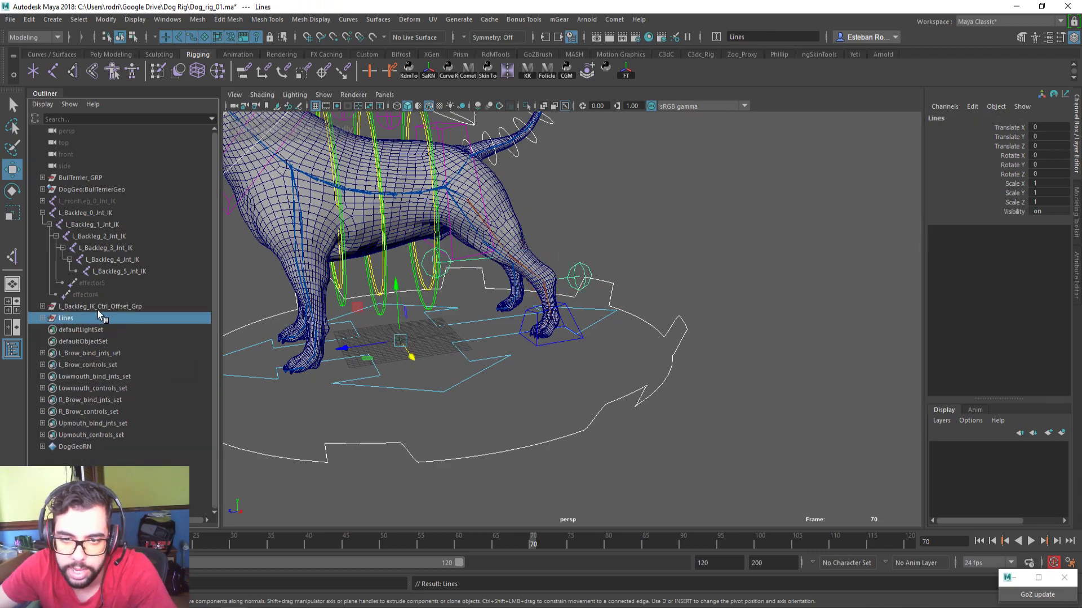
pyautogui.click(97, 308)
pyautogui.click(43, 213)
pyautogui.click(85, 201)
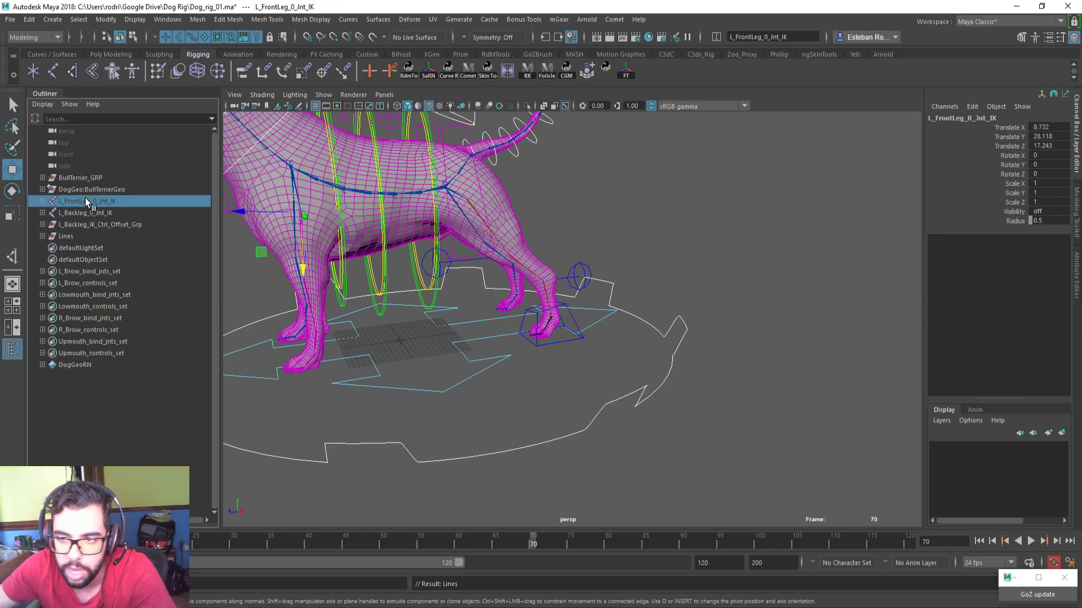
pyautogui.moveTo(85, 198); pyautogui.dragTo(98, 176, button='middle')
# Test the back leg by moving L_Backleg_IK_Ctrl, and undo the move
pyautogui.keyDown('alt'); pyautogui.moveTo(353, 297); pyautogui.dragTo(431, 273); pyautogui.keyUp('alt')
pyautogui.keyDown('alt'); pyautogui.moveTo(478, 304); pyautogui.dragTo(446, 299, button='middle'); pyautogui.keyUp('alt')
pyautogui.keyDown('alt'); pyautogui.moveTo(446, 299); pyautogui.dragTo(609, 336, button='right'); pyautogui.keyUp('alt')
pyautogui.keyDown('alt'); pyautogui.moveTo(608, 335); pyautogui.dragTo(552, 322, button='middle'); pyautogui.keyUp('alt')
pyautogui.keyDown('alt'); pyautogui.moveTo(576, 323); pyautogui.dragTo(581, 326, button='right'); pyautogui.keyUp('alt')
pyautogui.moveTo(581, 327); pyautogui.dragTo(594, 366)
pyautogui.keyDown('alt'); pyautogui.moveTo(531, 341); pyautogui.dragTo(488, 269); pyautogui.keyUp('alt')
pyautogui.hotkey('ctrl', 'z')
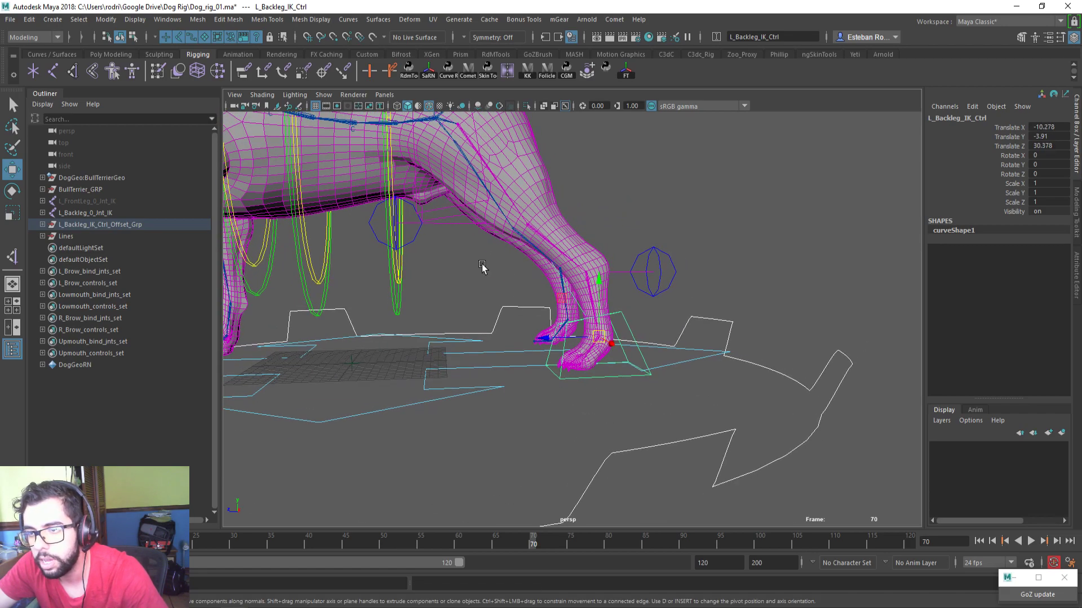
# Test moving the foot IK control together with both pole vector controls, and check the pole vectors around the leg
pyautogui.click(407, 245)
pyautogui.keyDown('shift'); pyautogui.click(659, 262); pyautogui.keyUp('shift')
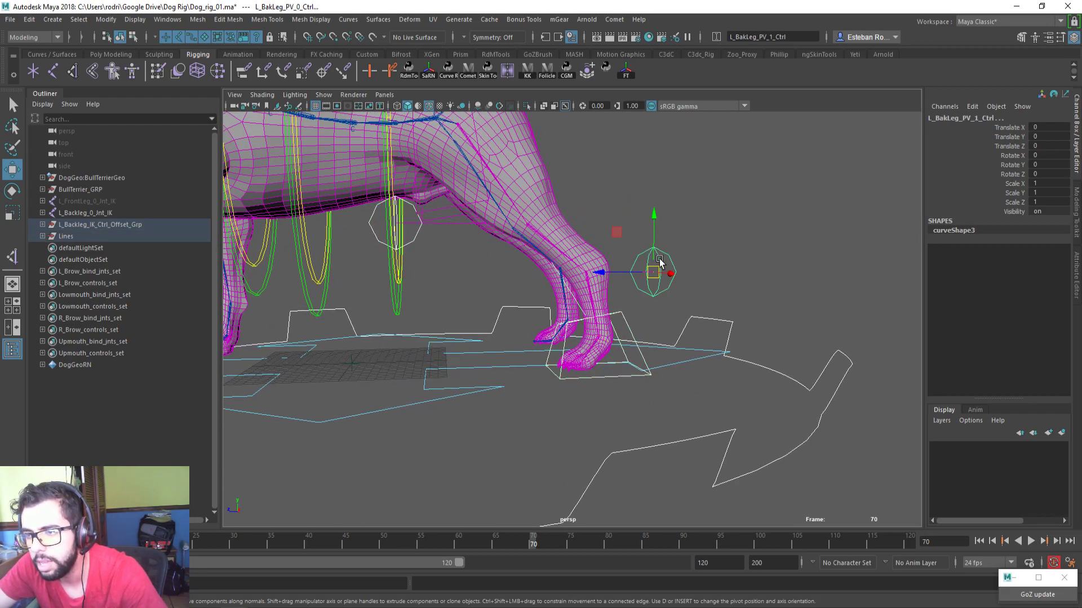
pyautogui.click(613, 375)
pyautogui.moveTo(616, 374); pyautogui.dragTo(602, 338)
pyautogui.keyDown('alt'); pyautogui.moveTo(498, 316); pyautogui.dragTo(442, 299); pyautogui.keyUp('alt')
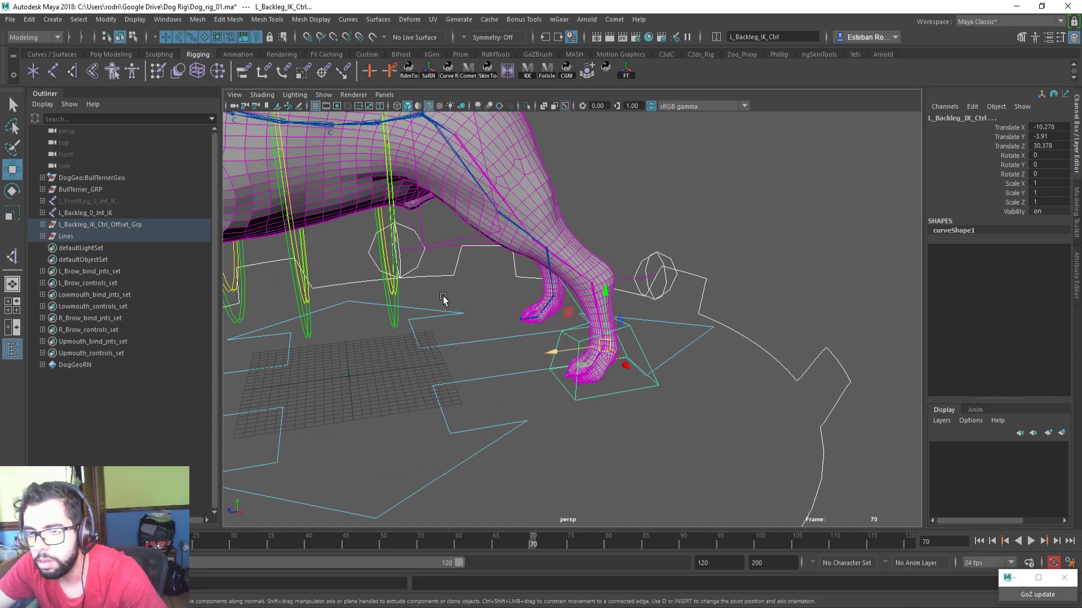
pyautogui.click(421, 266)
pyautogui.keyDown('alt'); pyautogui.moveTo(655, 261); pyautogui.dragTo(676, 264); pyautogui.keyUp('alt')
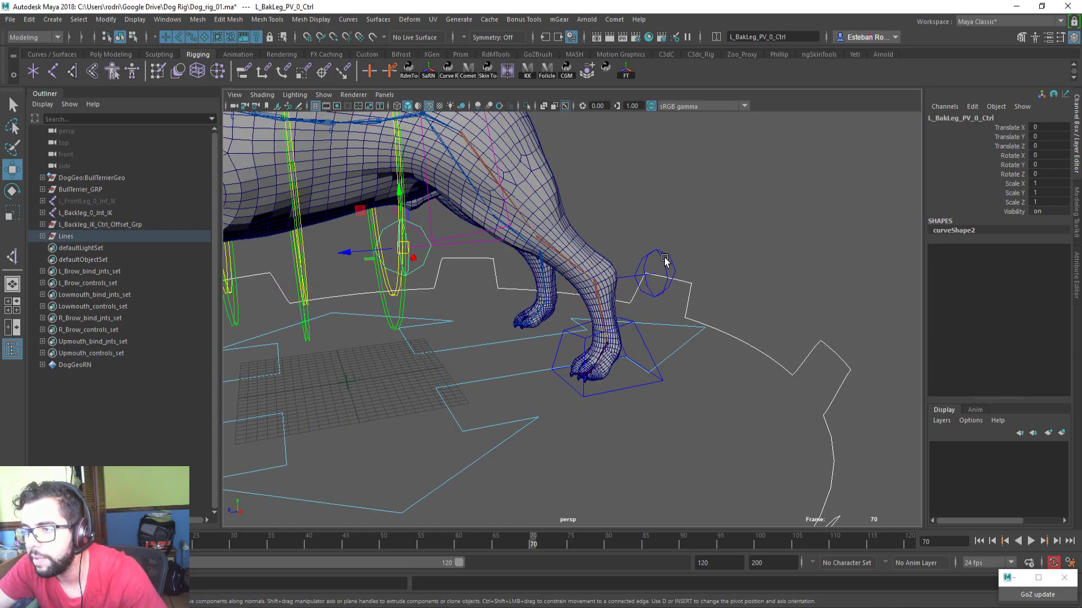
pyautogui.click(666, 258)
pyautogui.keyDown('alt'); pyautogui.moveTo(608, 271); pyautogui.dragTo(545, 272); pyautogui.keyUp('alt')
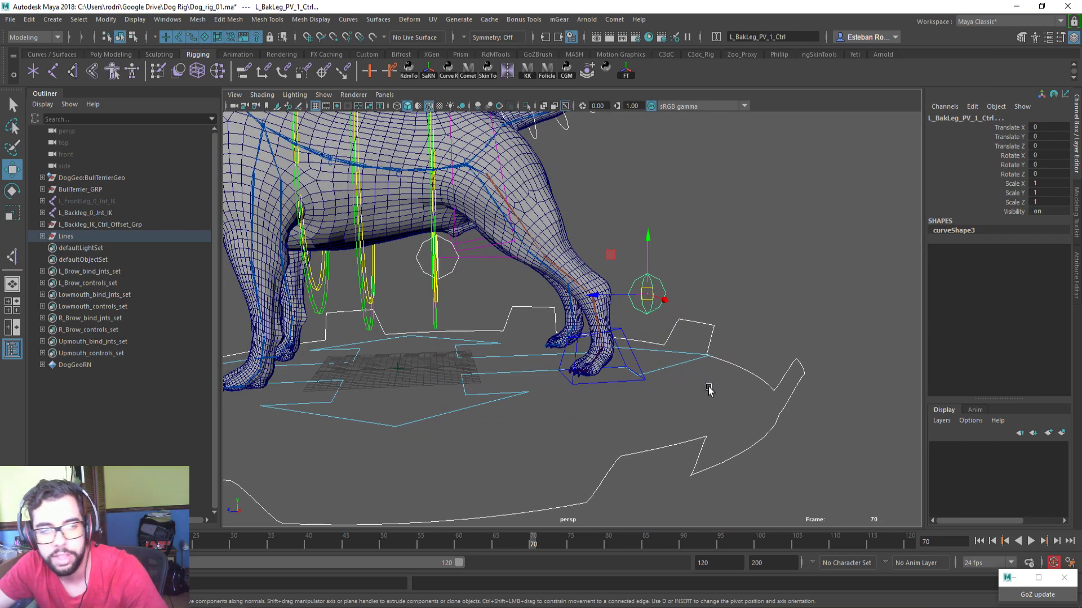
# Duplicate the L_Backleg_3_Jnt foot joint chain and unparent the copy to the world
pyautogui.click(624, 382)
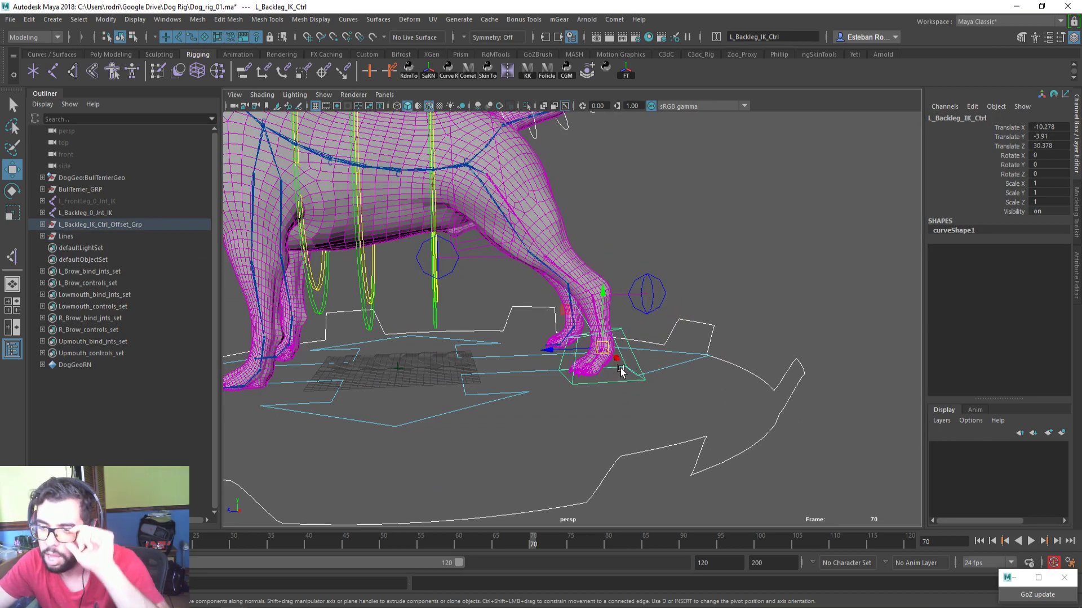
pyautogui.scroll(2, 608, 375)
pyautogui.scroll(5, 596, 382)
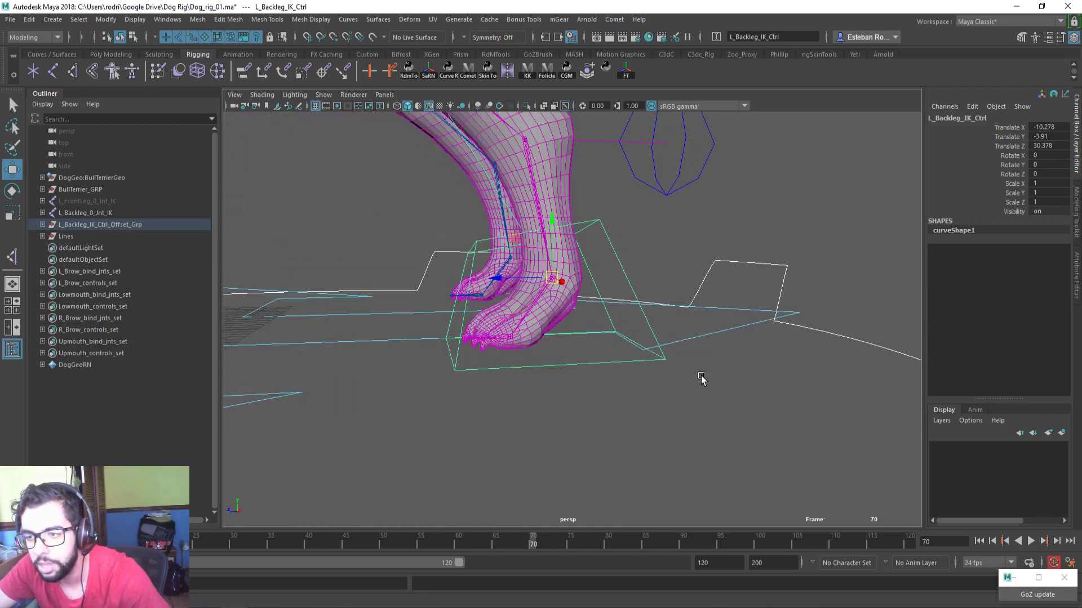
pyautogui.keyDown('alt'); pyautogui.moveTo(487, 347); pyautogui.dragTo(501, 347, button='middle'); pyautogui.keyUp('alt')
pyautogui.scroll(1, 510, 341)
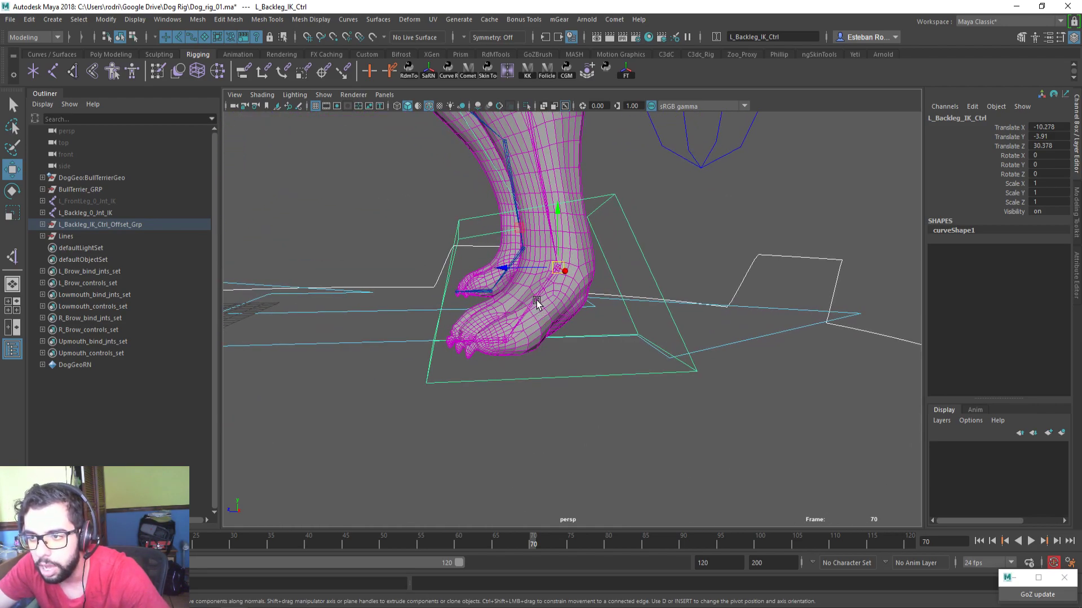
pyautogui.click(536, 302)
pyautogui.keyDown('alt'); pyautogui.moveTo(535, 325); pyautogui.dragTo(527, 327); pyautogui.keyUp('alt')
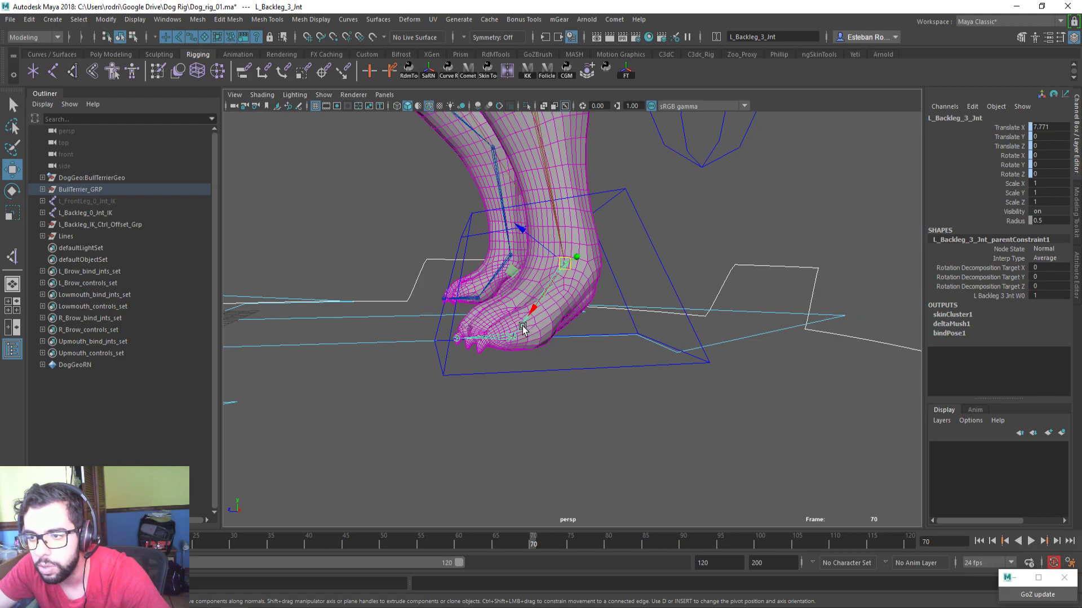
pyautogui.hotkey('ctrl', 'd')
pyautogui.hotkey('shift', 'p')
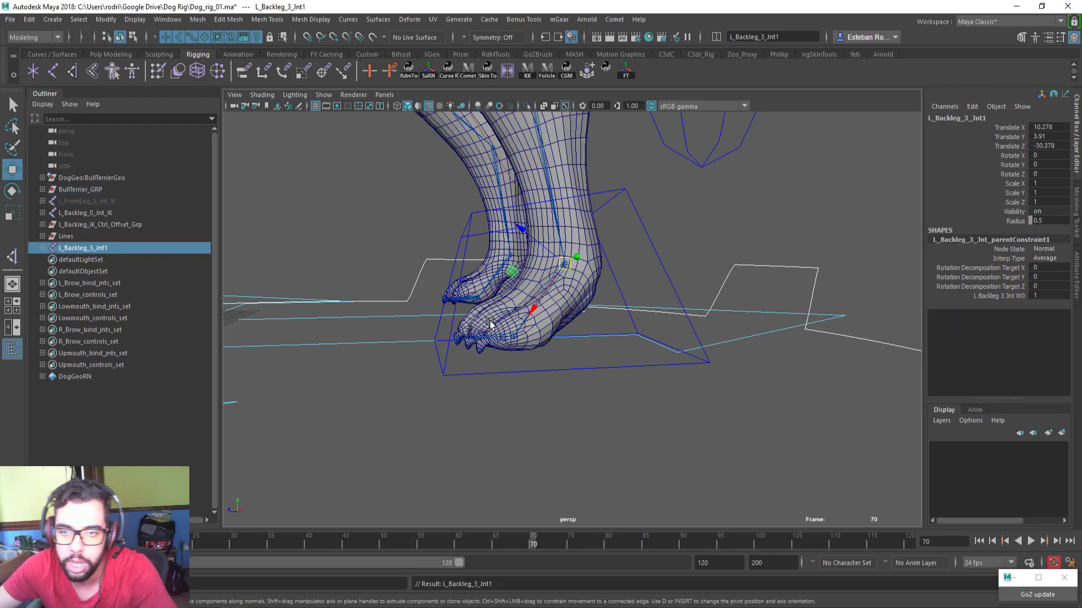
# Expand the duplicated foot joint chain and delete its parent constraints
pyautogui.keyDown('shift'); pyautogui.click(43, 249); pyautogui.keyUp('shift')
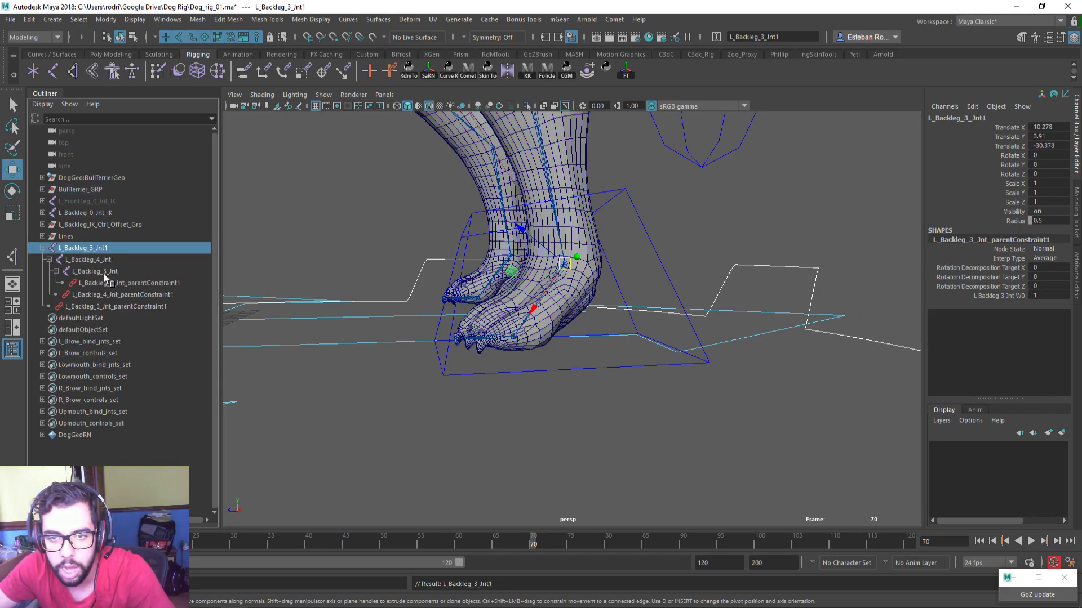
pyautogui.moveTo(104, 282); pyautogui.dragTo(119, 306)
pyautogui.press('Delete')
# Rename the duplicated foot joints as L_Backleg_3_Jnt_RF, L_Backleg_4_Jnt_RF and L_Backleg_5_Jnt_RF
pyautogui.doubleClick(117, 249)
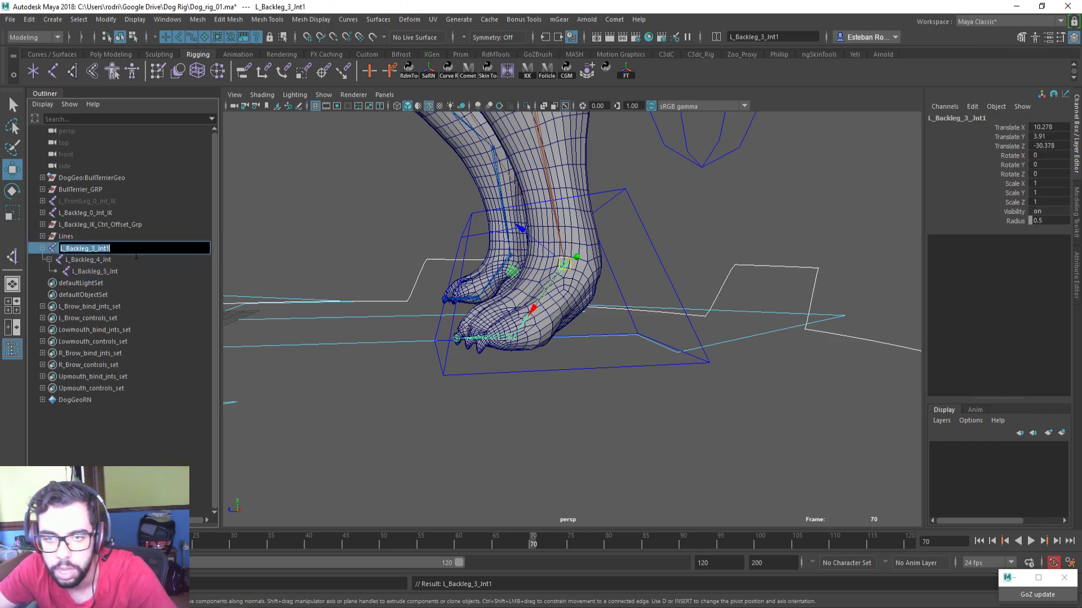
pyautogui.press('Right')
pyautogui.press('BackSpace')
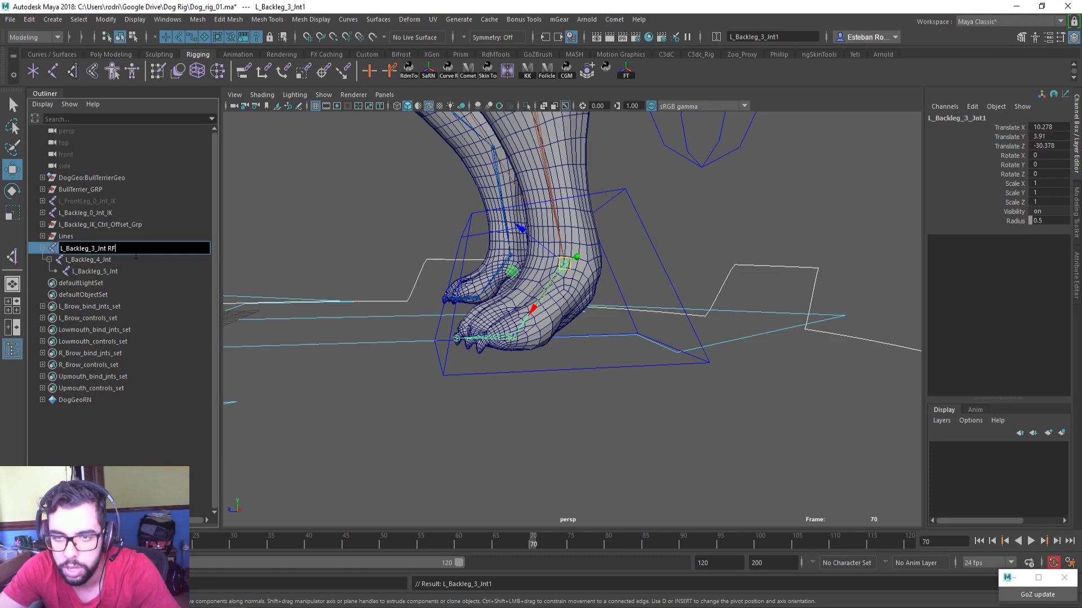
pyautogui.write('_RF')
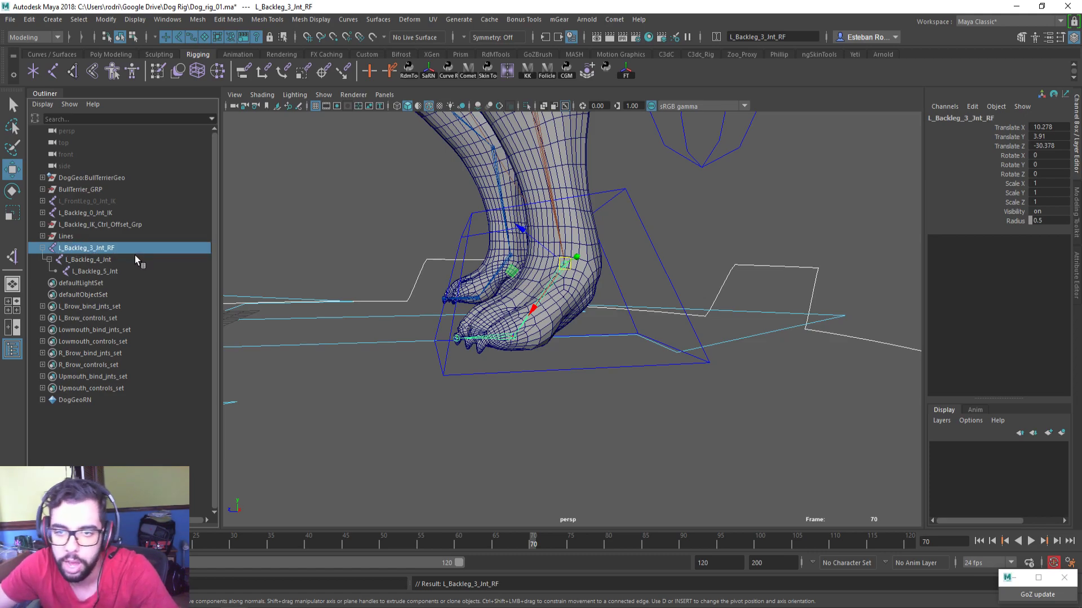
pyautogui.press('Tab')
pyautogui.press('Right')
pyautogui.write('_RF')
pyautogui.press('Tab')
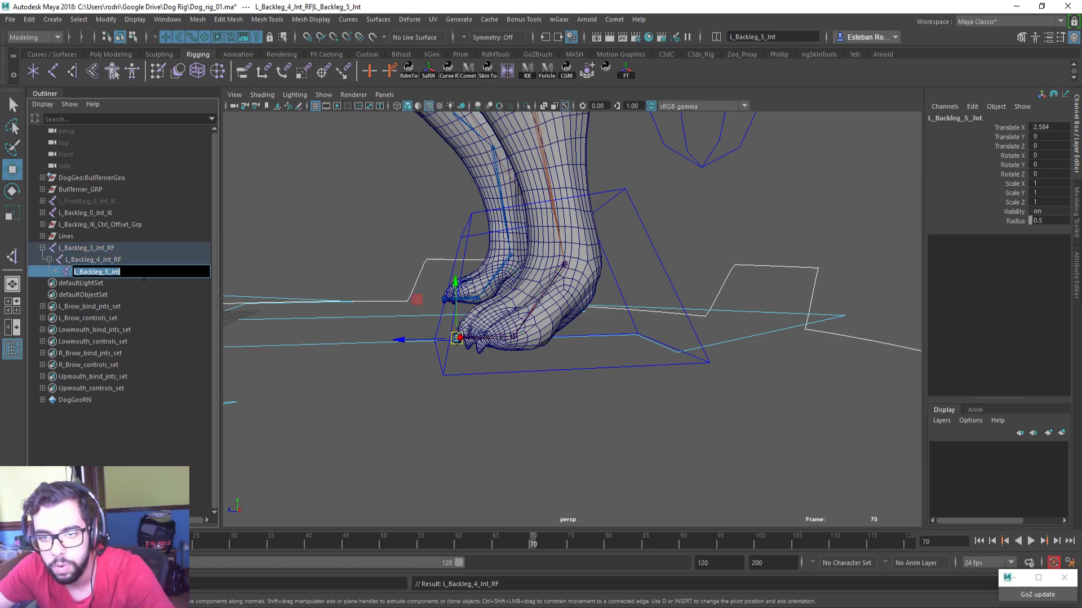
pyautogui.write('_RF')
pyautogui.press('Return')
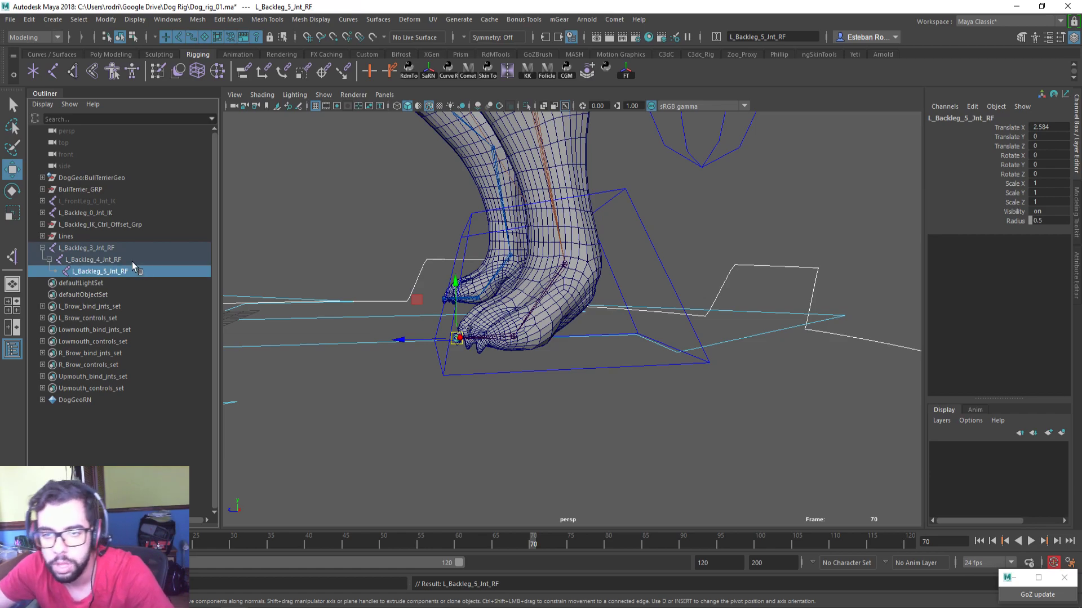
# Unparent L_Backleg_5_Jnt_RF and L_Backleg_4_Jnt_RF to the world so the foot joints are separate
pyautogui.hotkey('shift', 'p')
pyautogui.click(126, 258)
pyautogui.hotkey('shift', 'p')
# Duplicate L_Backleg_4_Jnt_RF and, in the side view, place the copy at the heel, at Translate Z about -29.18
pyautogui.keyDown('alt'); pyautogui.moveTo(350, 350); pyautogui.dragTo(421, 352); pyautogui.keyUp('alt')
pyautogui.hotkey('ctrl', 'd')
pyautogui.press('space')
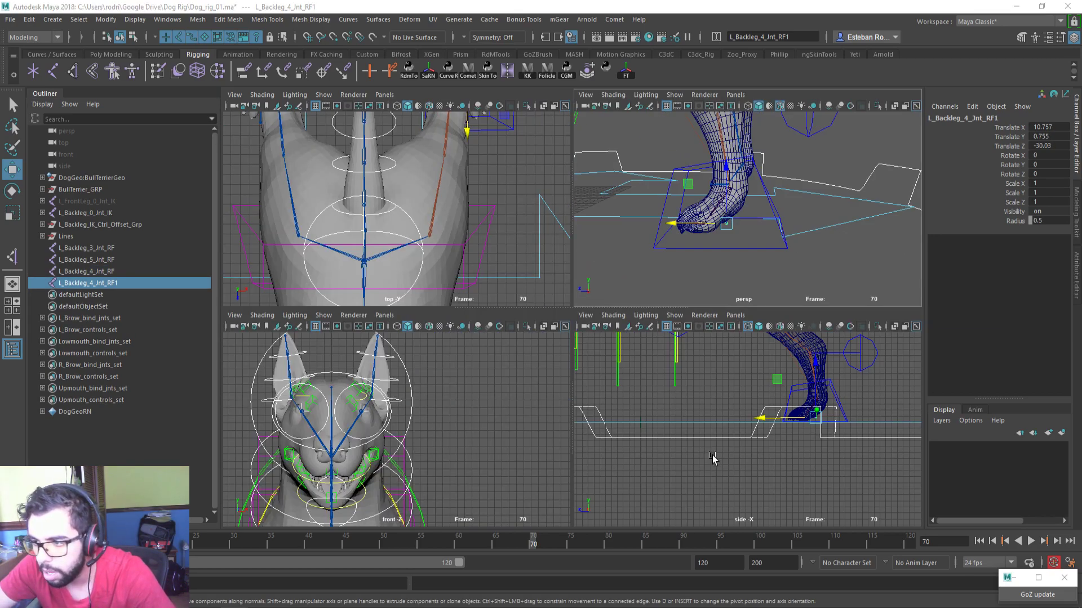
pyautogui.press('space')
pyautogui.scroll(3, 684, 315)
pyautogui.scroll(3, 685, 314)
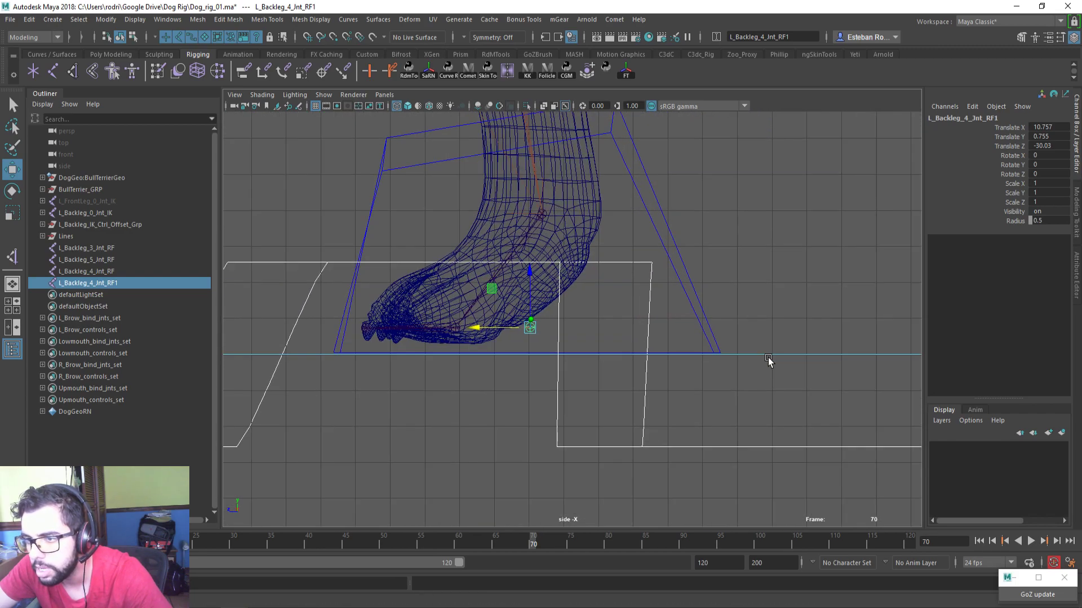
pyautogui.moveTo(474, 323); pyautogui.dragTo(455, 327)
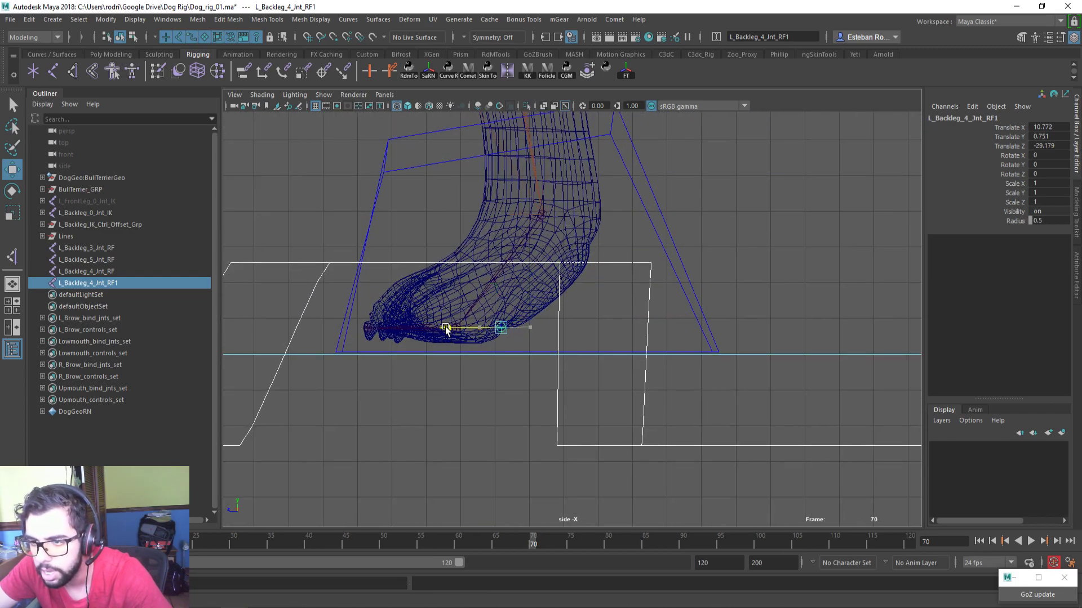
# Rename the heel joint as L_Backleg_Jnt_RF1 and the ball joint L_Backleg_4_Jnt_RF as L_Backleg_Jnt_RF3
pyautogui.doubleClick(159, 280)
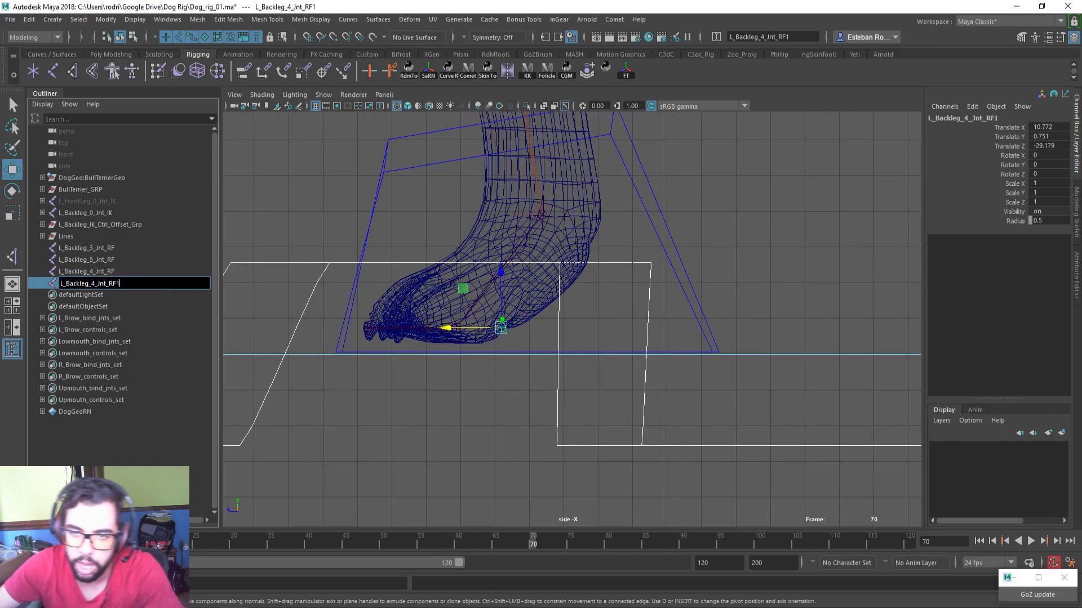
pyautogui.press('Return')
pyautogui.doubleClick(110, 284)
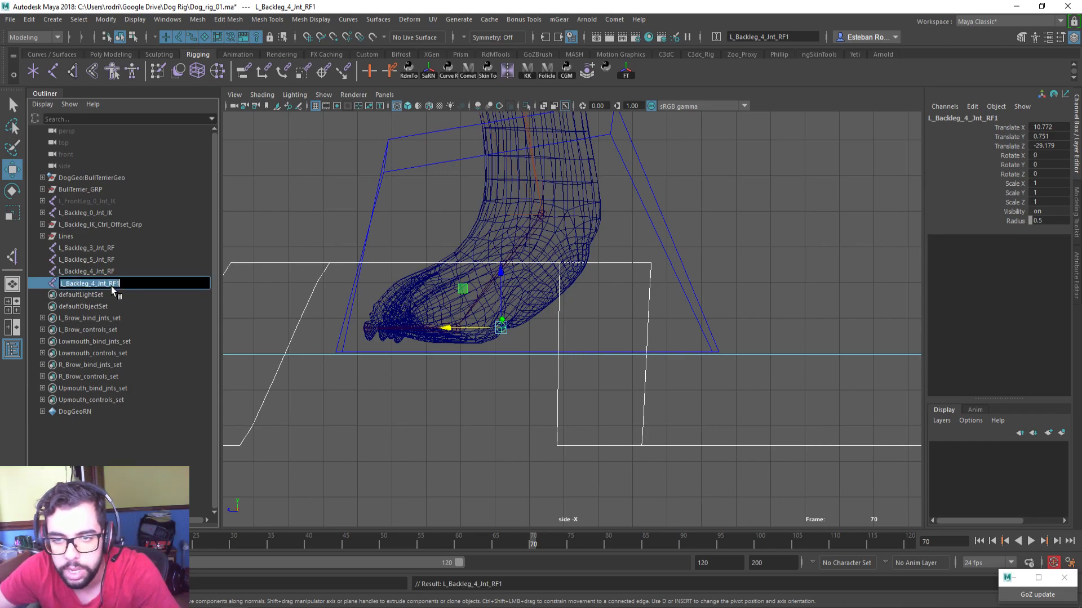
pyautogui.click(94, 284)
pyautogui.press('Return')
pyautogui.doubleClick(130, 271)
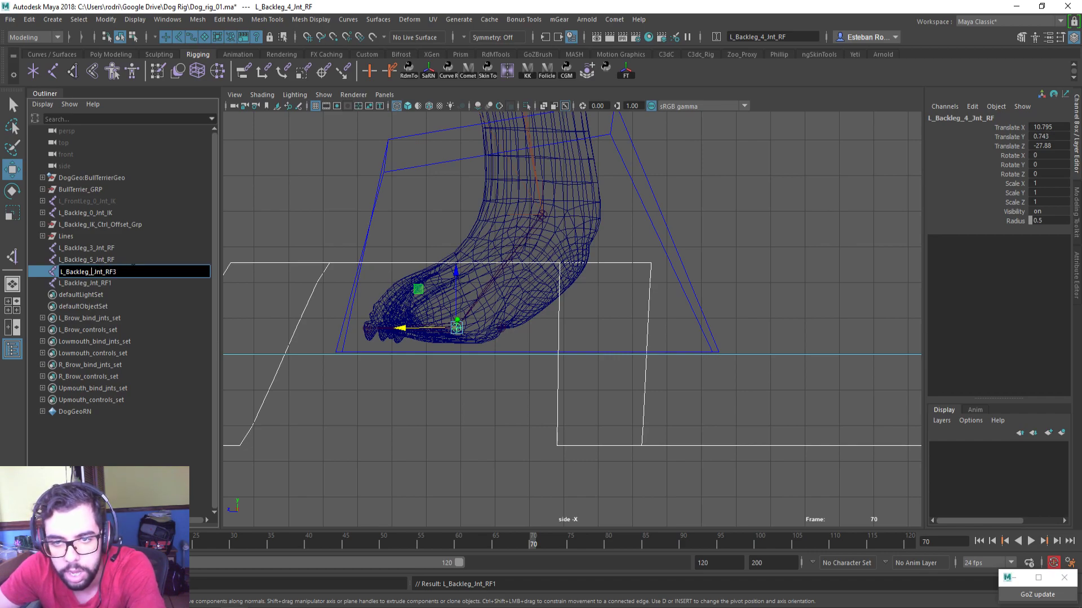
pyautogui.press('Return')
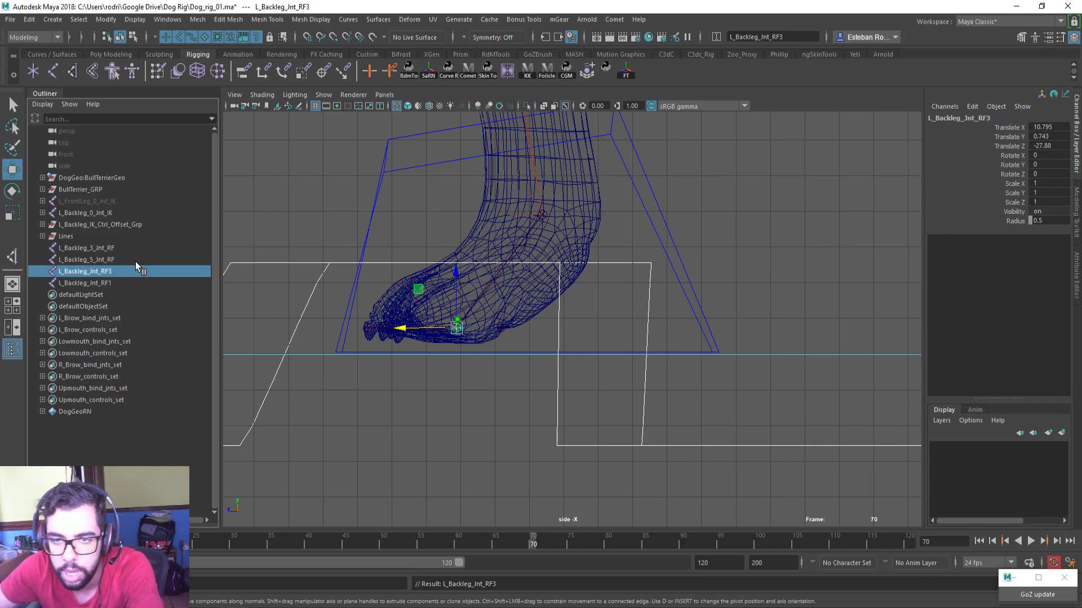
# Rename the toe joint L_Backleg_5_Jnt_RF as L_Backleg_Jnt_RF2 and the ankle joint L_Backleg_3_Jnt_RF as L_Backleg_Jnt_RF4
pyautogui.doubleClick(133, 260)
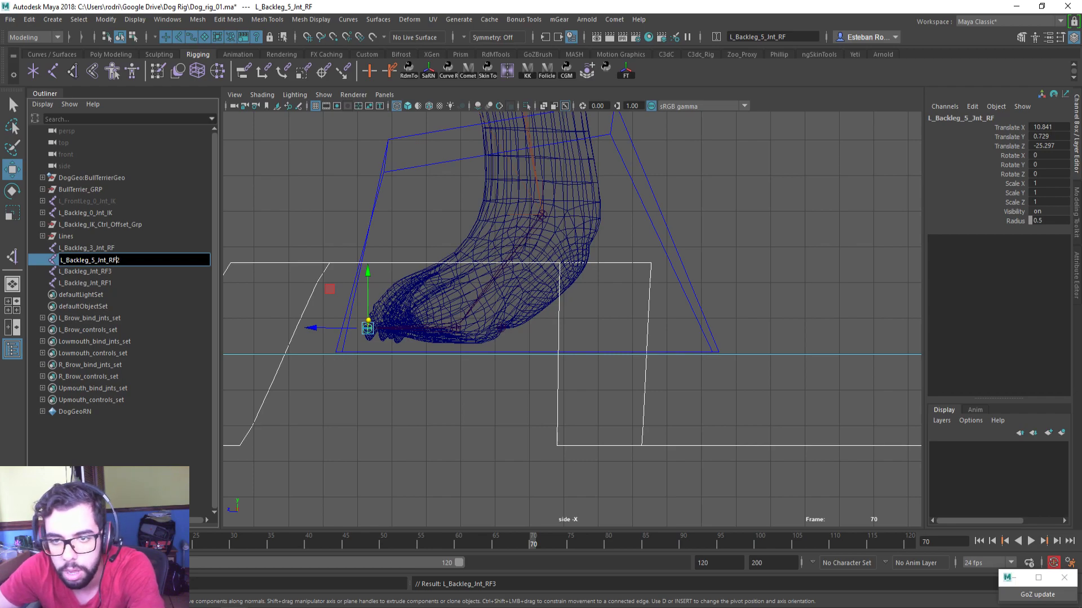
pyautogui.press('Return')
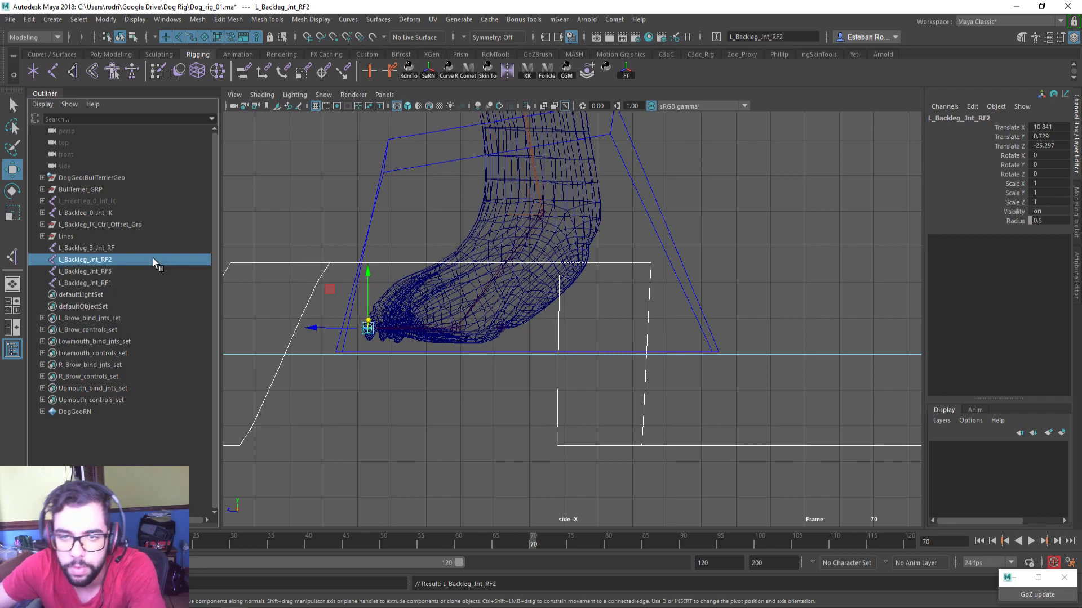
pyautogui.doubleClick(149, 249)
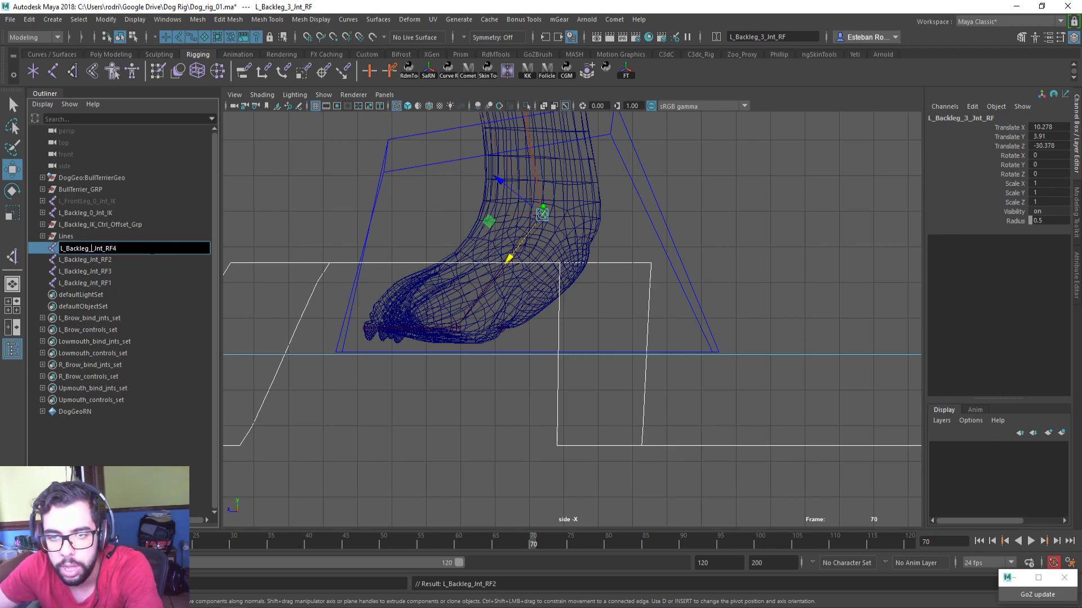
pyautogui.press('Return')
# Parent the reverse foot joints into one chain: RF4 under RF3, RF3 under RF2, and RF2 under RF1
pyautogui.moveTo(98, 275); pyautogui.dragTo(108, 249, button='middle')
pyautogui.click(103, 263)
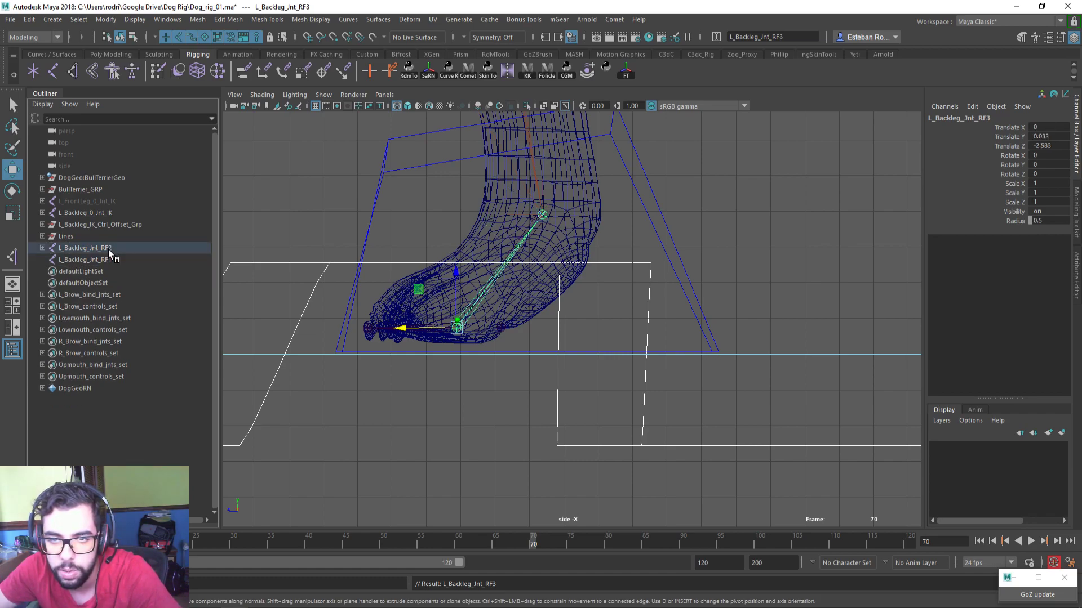
pyautogui.moveTo(108, 249); pyautogui.dragTo(109, 251)
pyautogui.click(79, 248)
# Test the reverse foot chain by moving L_Backleg_Jnt_RF1, and undo the move
pyautogui.keyDown('alt'); pyautogui.click(515, 342); pyautogui.keyUp('alt')
pyautogui.moveTo(501, 329)
pyautogui.mouseDown()
pyautogui.moveTo(492, 310)
pyautogui.moveTo(500, 319)
pyautogui.mouseUp()
pyautogui.hotkey('ctrl', 'z')
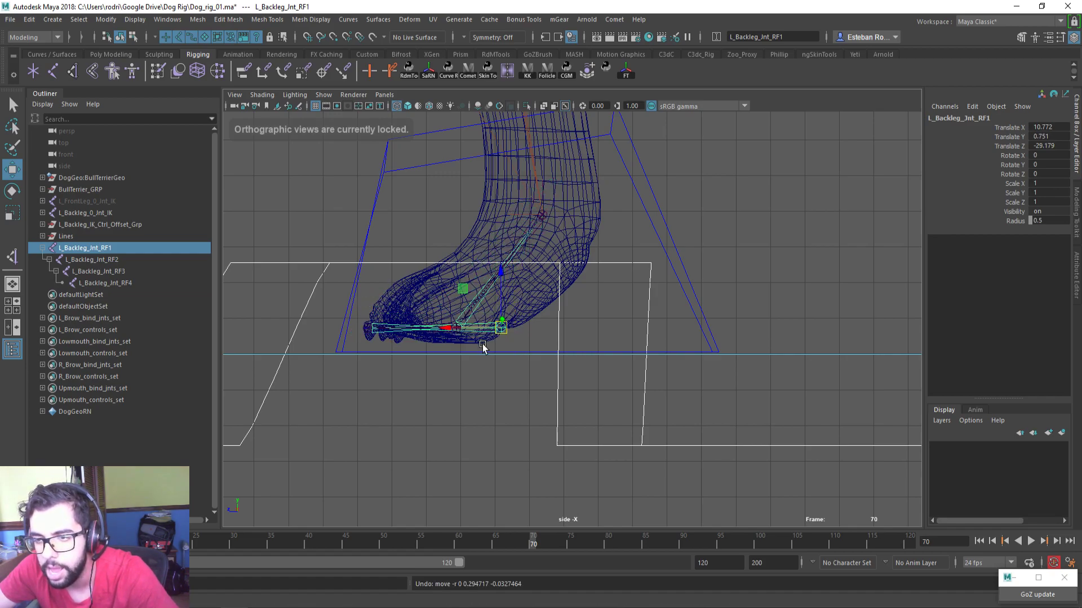
# Expand the L_Backleg_0_Jnt_IK hierarchy and set the IK Handle tool to the Single-Chain Solver
pyautogui.press('space')
pyautogui.press('space')
pyautogui.keyDown('alt'); pyautogui.moveTo(744, 278); pyautogui.dragTo(360, 219); pyautogui.keyUp('alt')
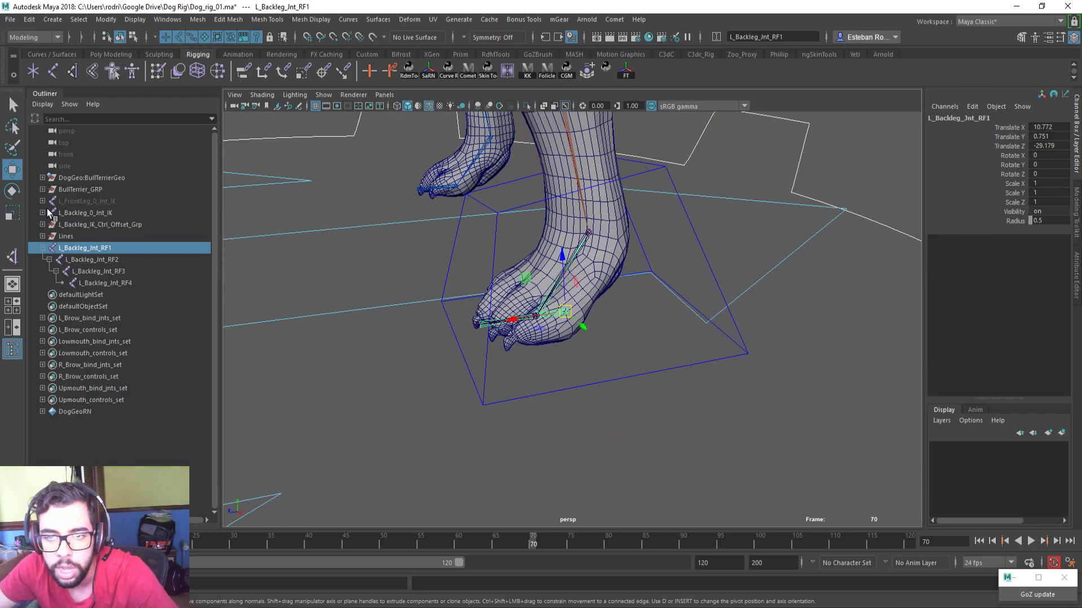
pyautogui.keyDown('shift'); pyautogui.click(43, 213); pyautogui.keyUp('shift')
pyautogui.doubleClick(72, 70)
pyautogui.click(652, 147)
pyautogui.click(631, 160)
pyautogui.click(949, 97)
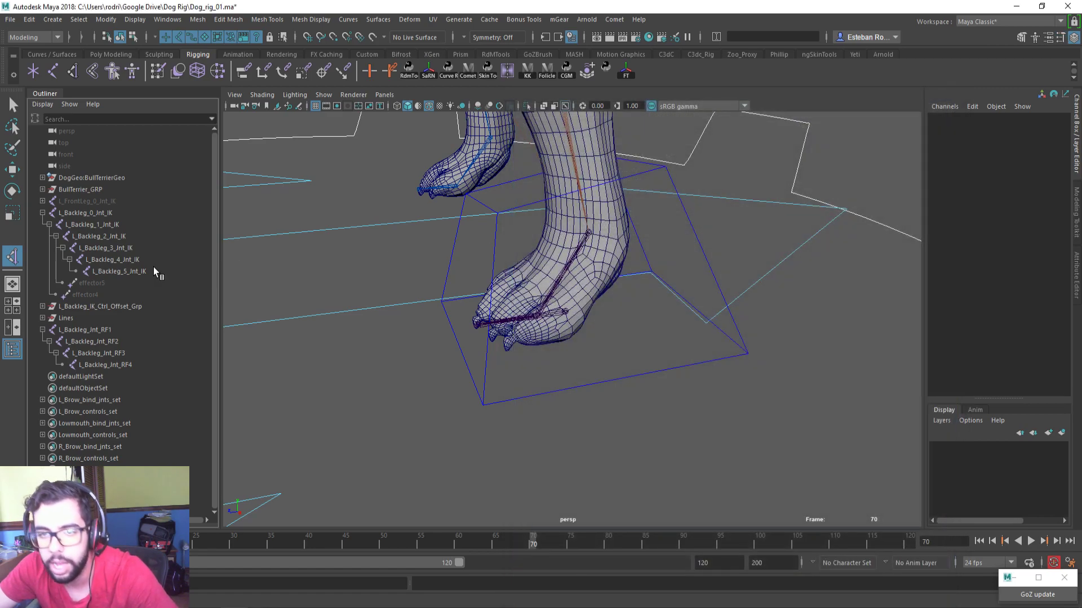
# Hide the L_Backleg_0_Jnt_IK chain to expose the original leg joints underneath
pyautogui.click(127, 252)
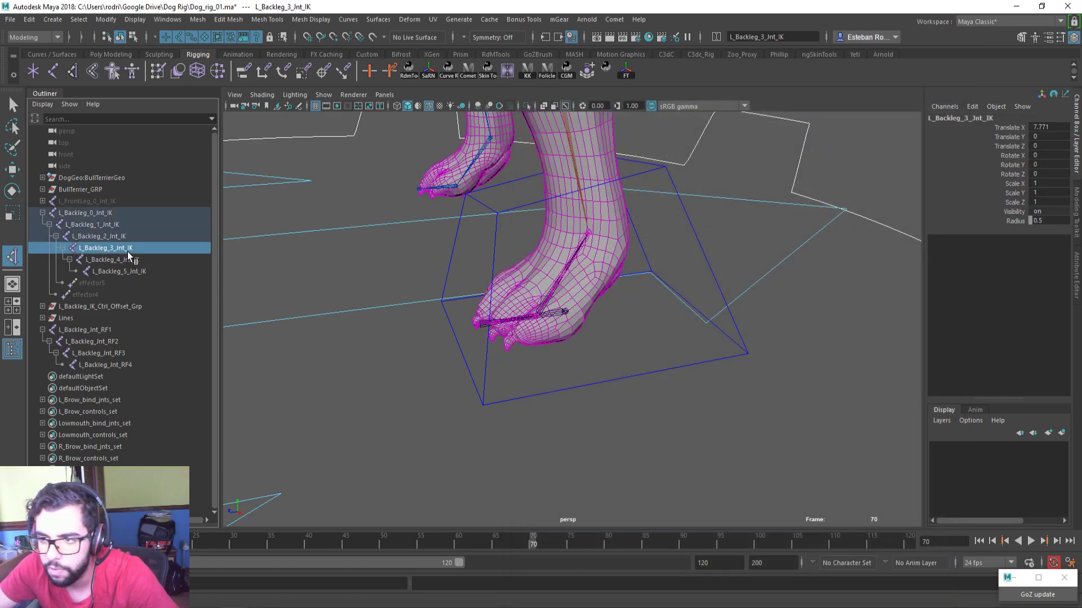
pyautogui.keyDown('alt'); pyautogui.moveTo(350, 278); pyautogui.dragTo(362, 309, button='middle'); pyautogui.keyUp('alt')
pyautogui.keyDown('alt'); pyautogui.moveTo(362, 308); pyautogui.dragTo(339, 256, button='right'); pyautogui.keyUp('alt')
pyautogui.keyDown('alt'); pyautogui.moveTo(338, 257); pyautogui.dragTo(242, 318); pyautogui.keyUp('alt')
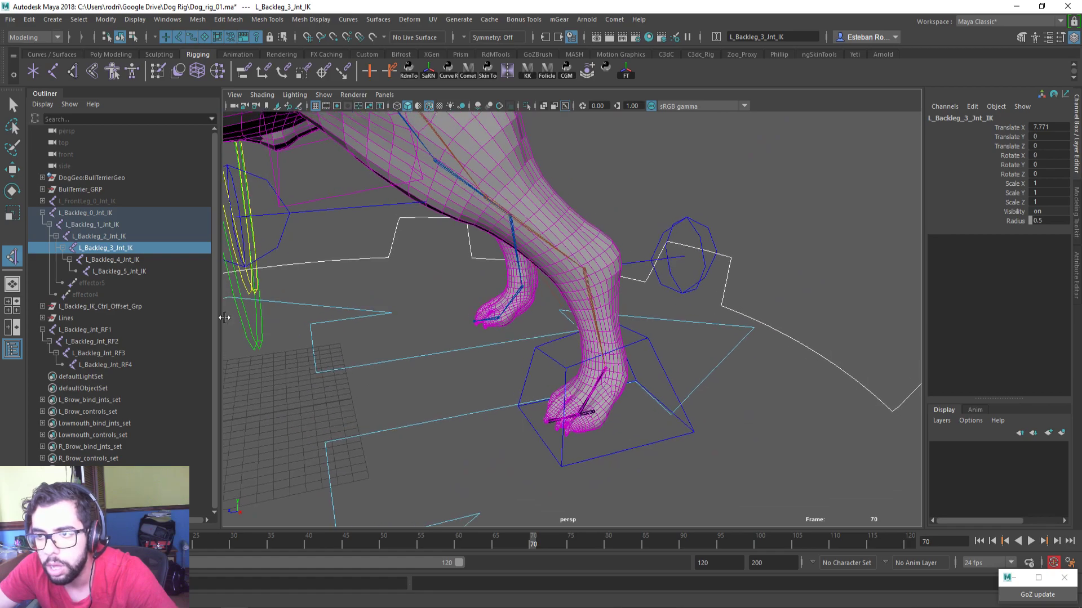
pyautogui.click(85, 213)
pyautogui.press('h')
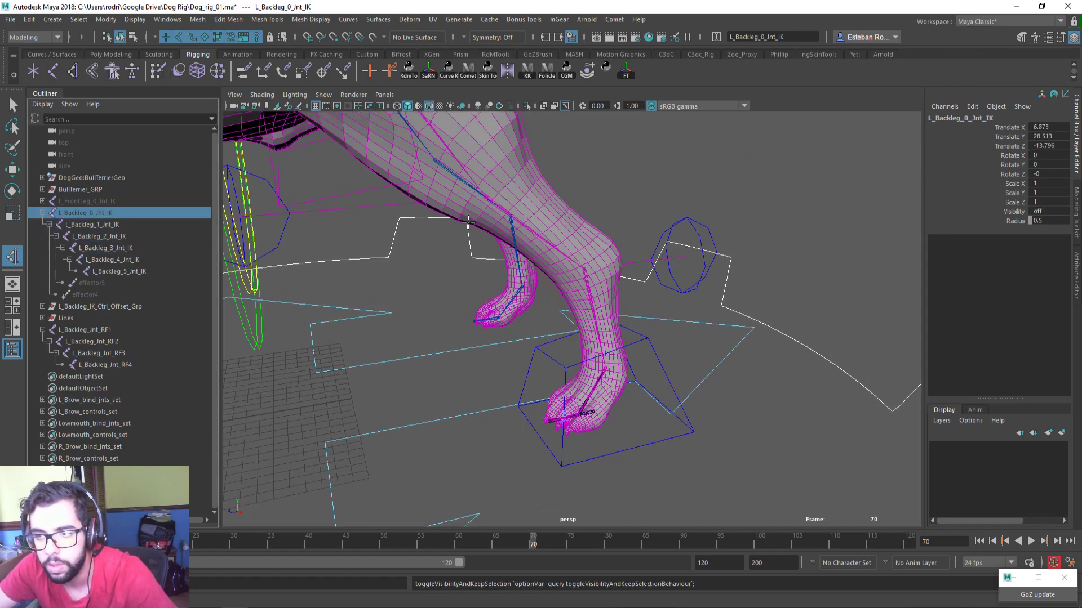
# Select the original joint chain of the left back leg in the perspective view and hide it
pyautogui.keyDown('alt'); pyautogui.moveTo(469, 223); pyautogui.dragTo(481, 268, button='middle'); pyautogui.keyUp('alt')
pyautogui.press('w')
pyautogui.click(418, 151)
pyautogui.keyDown('alt'); pyautogui.moveTo(417, 151); pyautogui.dragTo(472, 233, button='middle'); pyautogui.keyUp('alt')
pyautogui.keyDown('alt'); pyautogui.moveTo(472, 232); pyautogui.dragTo(404, 202, button='right'); pyautogui.keyUp('alt')
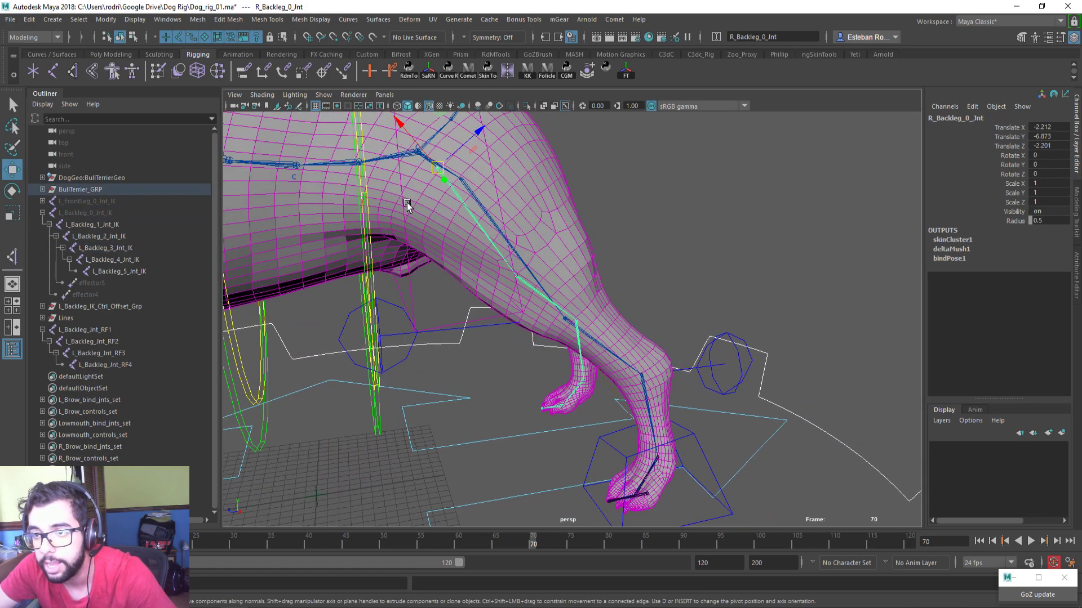
pyautogui.click(472, 194)
pyautogui.press('h')
# Show the L_Backleg_0_Jnt_IK chain again
pyautogui.keyDown('alt'); pyautogui.moveTo(462, 269); pyautogui.dragTo(507, 208); pyautogui.keyUp('alt')
pyautogui.click(96, 213)
pyautogui.press('h')
pyautogui.hotkey('alt', 'space')
# Create a Single-Chain Solver IK handle from L_Backleg_3_Jnt_IK to L_Backleg_4_Jnt_IK
pyautogui.keyDown('alt'); pyautogui.moveTo(530, 359); pyautogui.dragTo(480, 307); pyautogui.keyUp('alt')
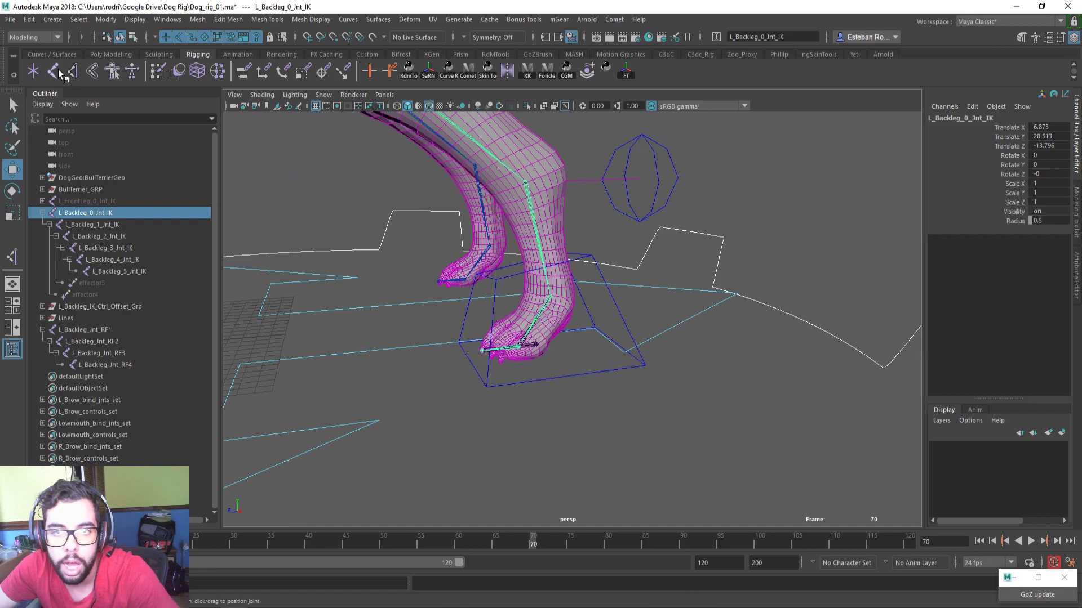
pyautogui.doubleClick(72, 71)
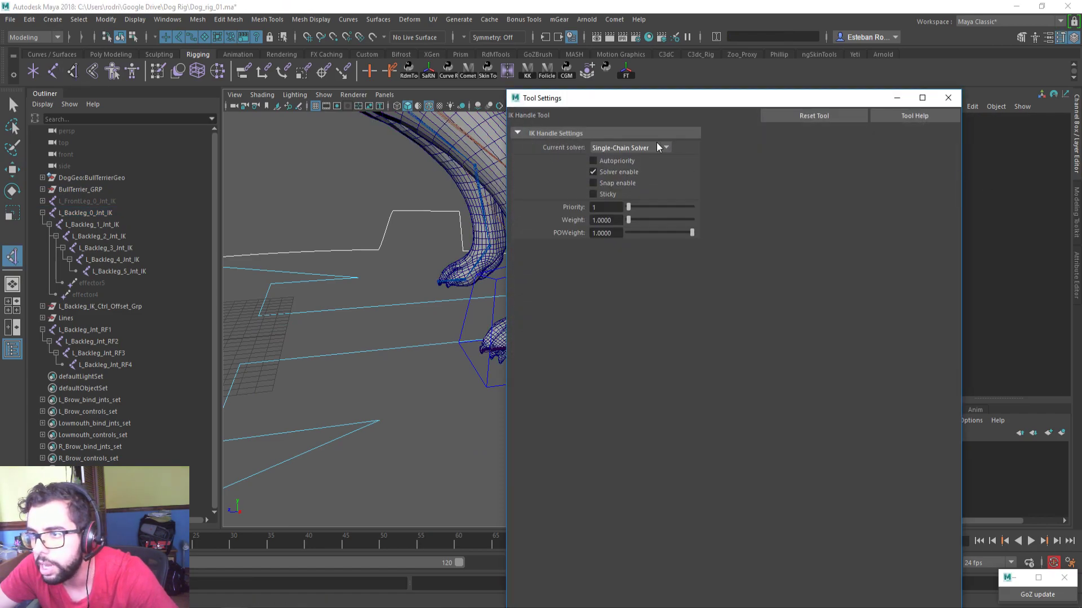
pyautogui.moveTo(717, 104); pyautogui.dragTo(865, 104)
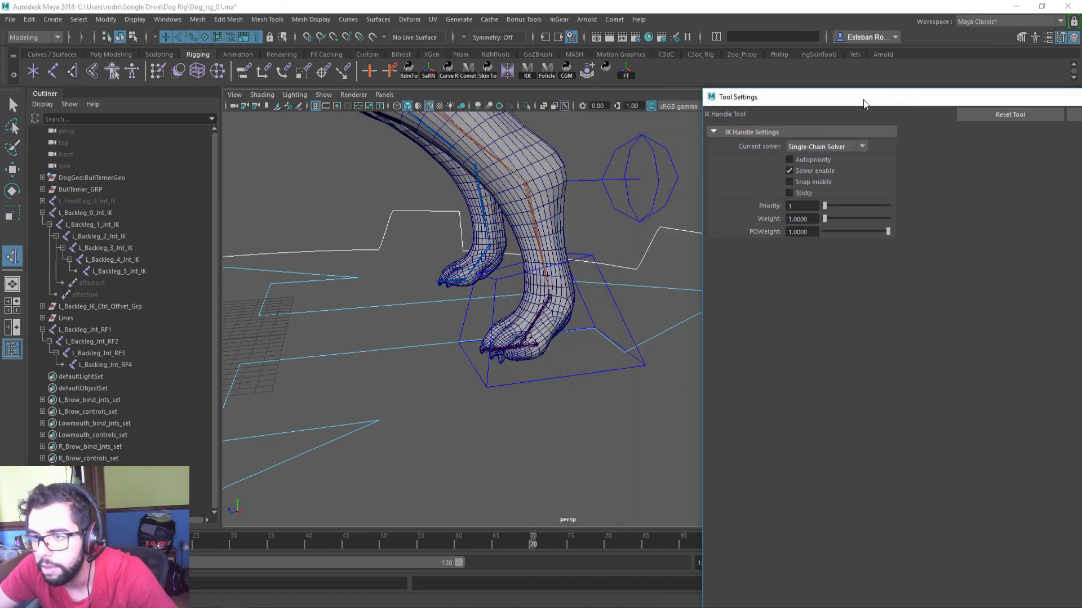
pyautogui.click(125, 253)
pyautogui.click(138, 259)
pyautogui.press('w')
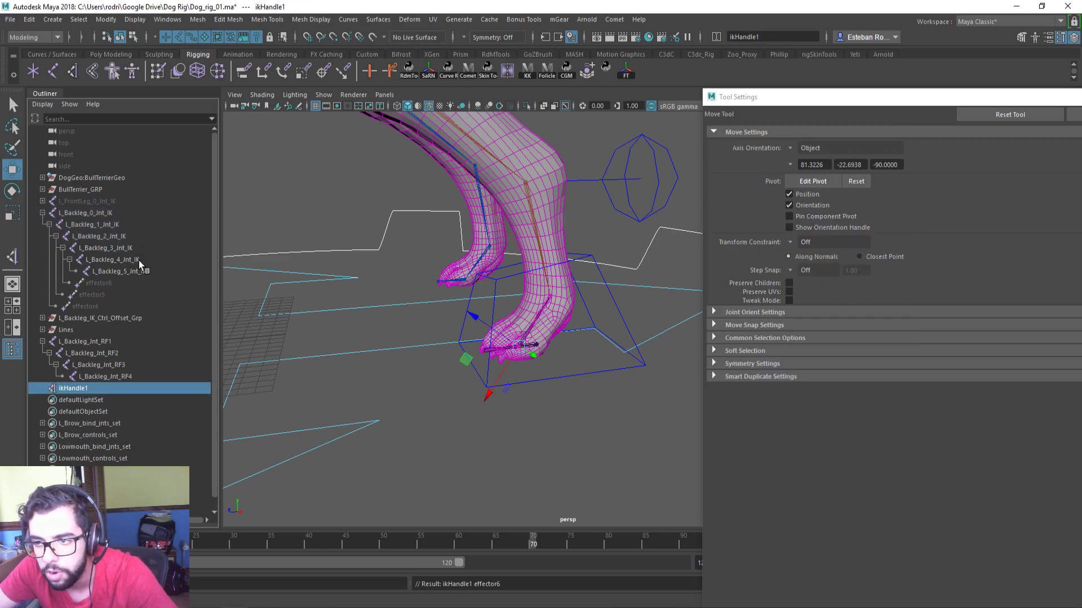
# Create a second single-chain IK handle from L_Backleg_4_Jnt_IK to L_Backleg_5_Jnt_IK and close the tool settings
pyautogui.click(140, 259)
pyautogui.keyDown('shift'); pyautogui.click(146, 271); pyautogui.keyUp('shift')
pyautogui.press('f')
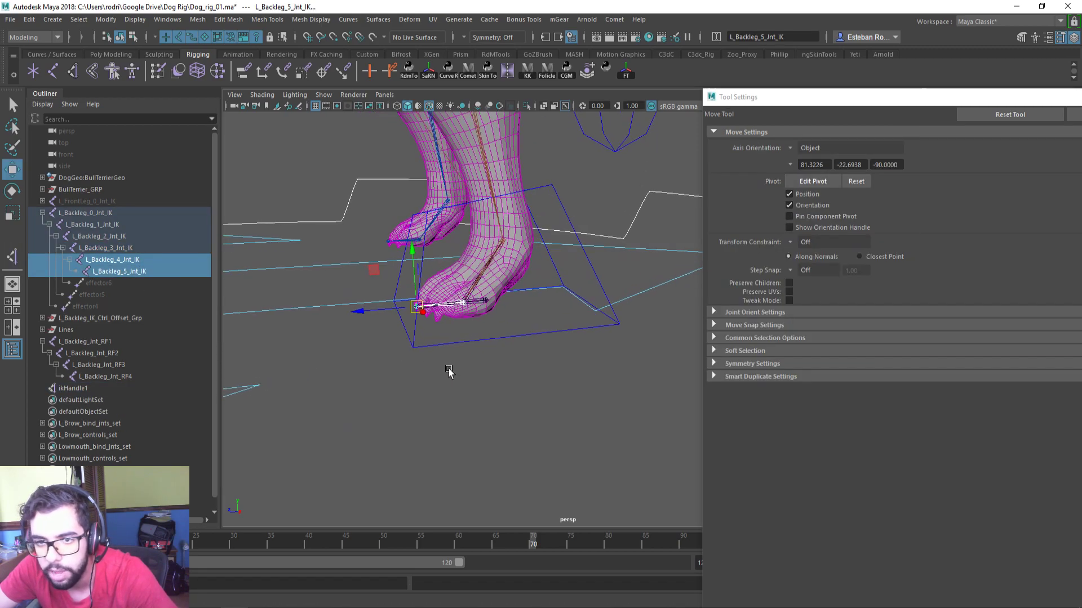
pyautogui.click(12, 260)
pyautogui.click(139, 259)
pyautogui.click(143, 271)
pyautogui.press('w')
pyautogui.moveTo(955, 97); pyautogui.dragTo(834, 97)
pyautogui.click(1033, 97)
pyautogui.keyDown('alt'); pyautogui.moveTo(362, 322); pyautogui.dragTo(369, 320, button='middle'); pyautogui.keyUp('alt')
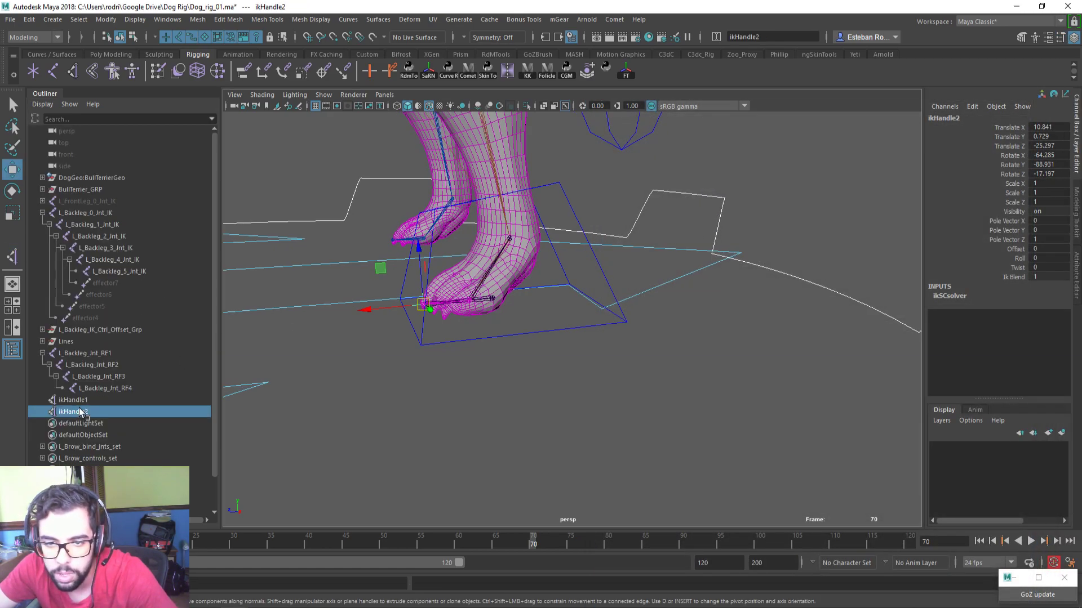
# Rename ikHandle1 as IK_RF_BALL and ikHandle2 as IK_RF_Fingers
pyautogui.doubleClick(76, 400)
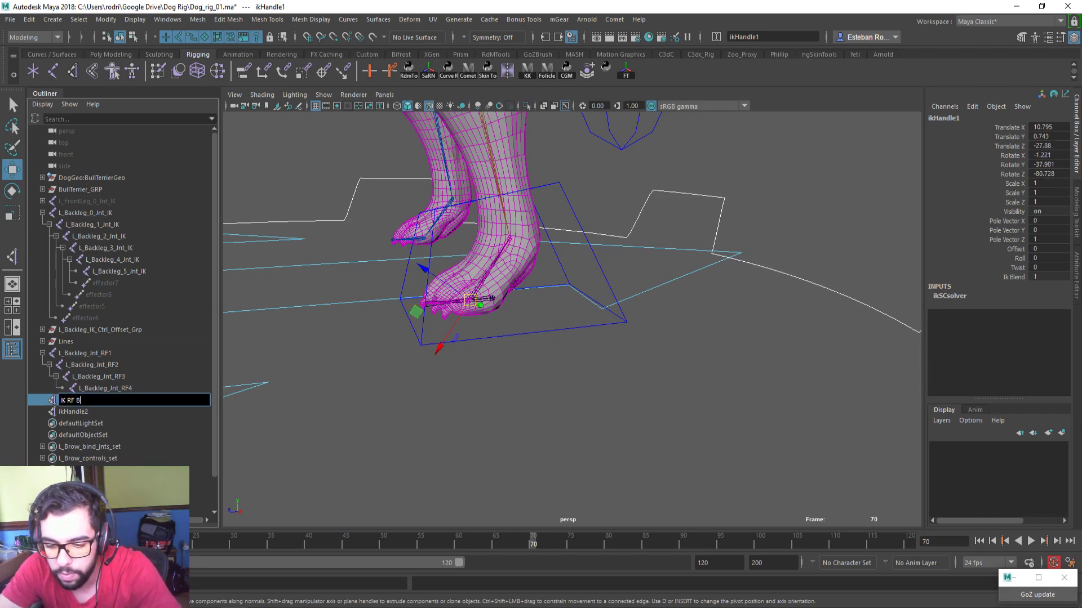
pyautogui.press('Return')
pyautogui.doubleClick(99, 410)
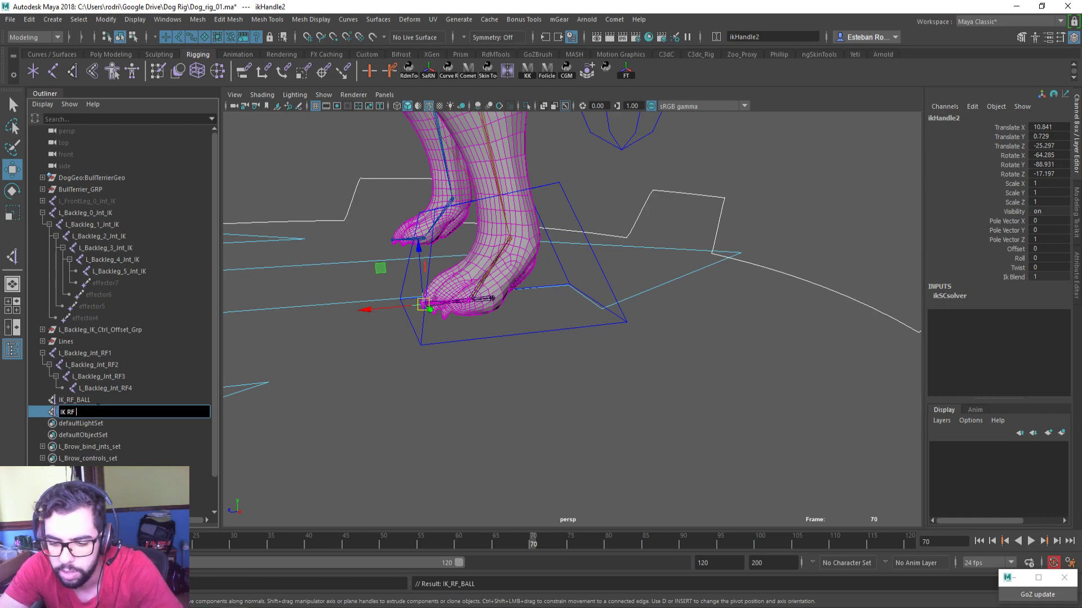
pyautogui.write('IK_RF_Fingers')
pyautogui.press('Return')
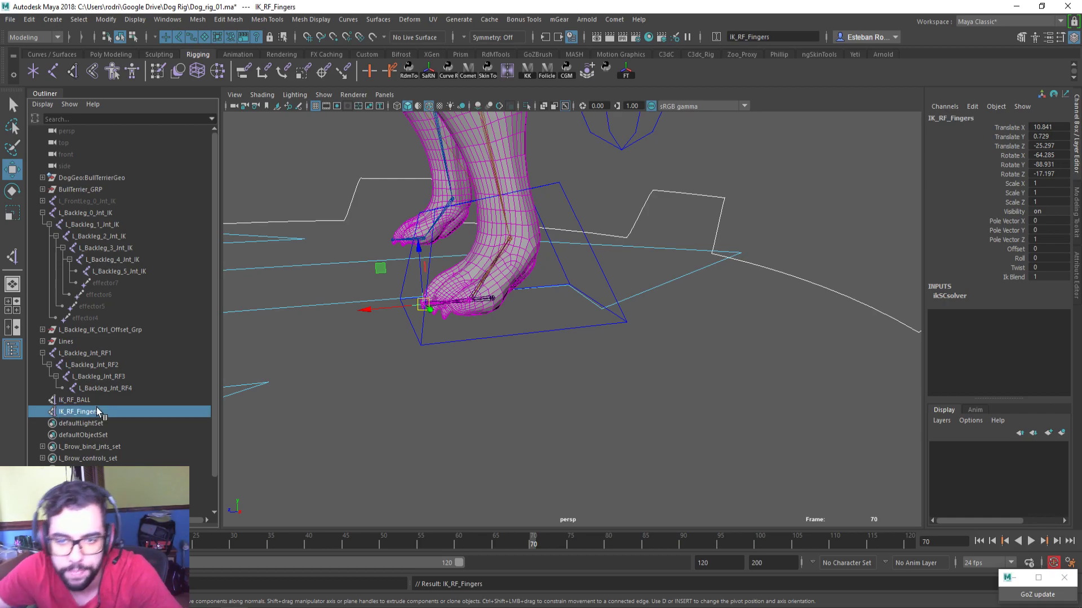
# Parent IK_RF_BALL under L_Backleg_Jnt_RF3 and IK_RF_Fingers under L_Backleg_Jnt_RF2
pyautogui.click(104, 399)
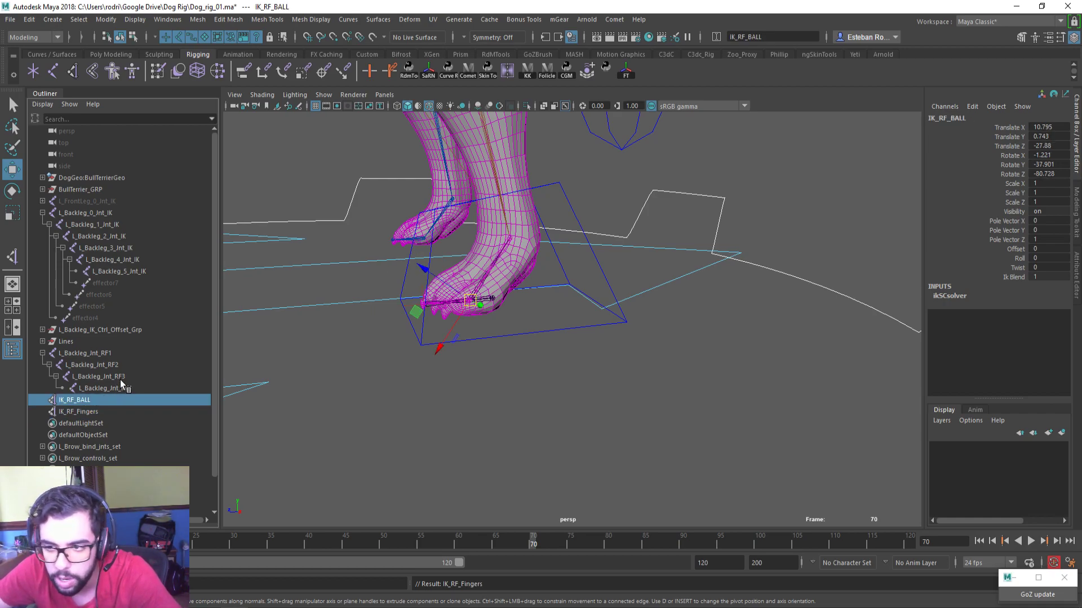
pyautogui.keyDown('ctrl'); pyautogui.click(120, 377); pyautogui.keyUp('ctrl')
pyautogui.press('p')
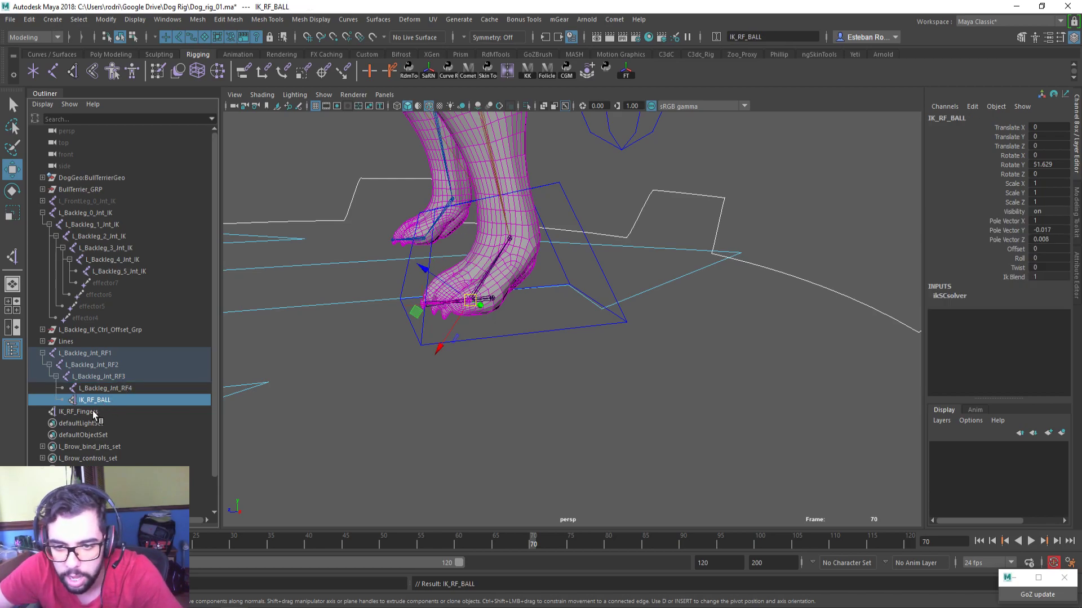
pyautogui.click(92, 411)
pyautogui.keyDown('ctrl'); pyautogui.click(103, 365); pyautogui.keyUp('ctrl')
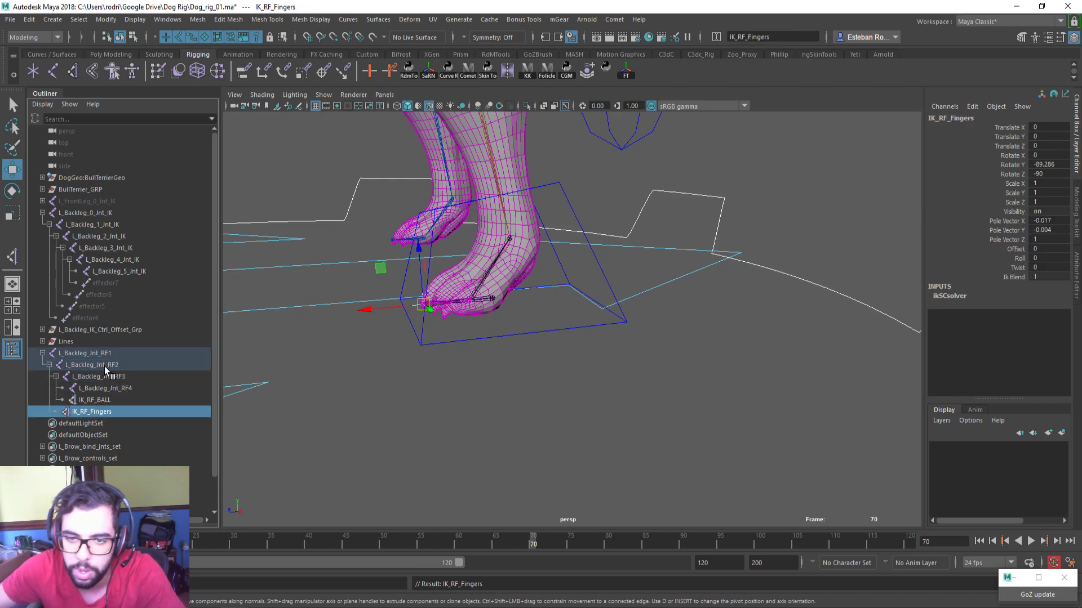
# Test-rotate L_Backleg_Jnt_RF2 and L_Backleg_Jnt_RF3 on the left back foot and undo each rotation
pyautogui.press('p')
pyautogui.press('e')
pyautogui.moveTo(403, 256); pyautogui.dragTo(413, 296)
pyautogui.hotkey('ctrl', 'z')
pyautogui.click(100, 377)
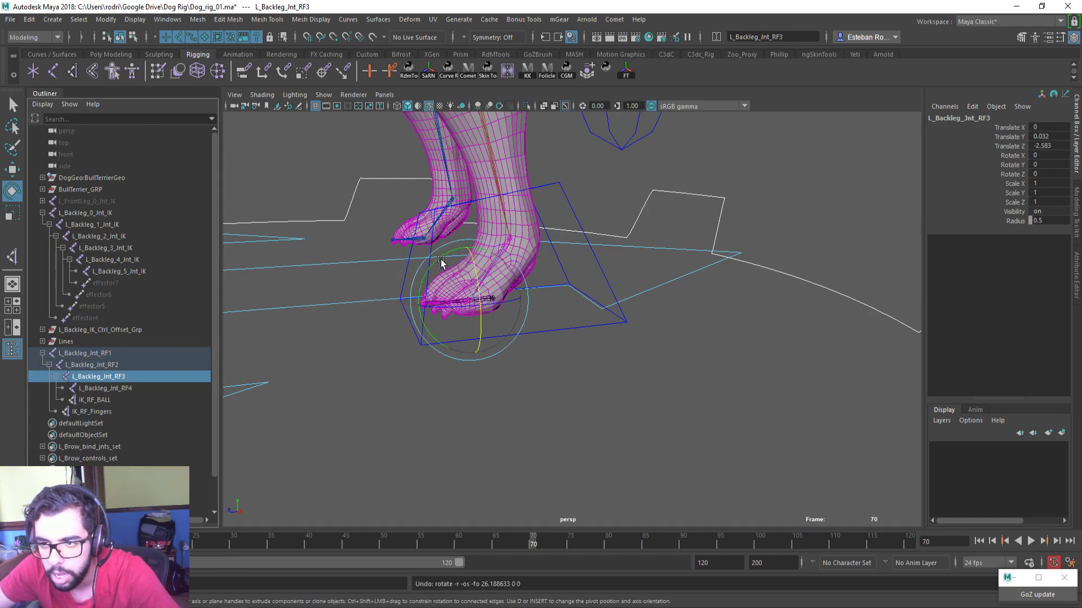
pyautogui.moveTo(440, 260); pyautogui.dragTo(445, 332)
pyautogui.hotkey('ctrl', 'z')
# Group the IK handles L_Backleg_IKrp_0 and L_Backleg_IKrp_1 beneath L_Backleg_IK_Ctrl
pyautogui.click(43, 341)
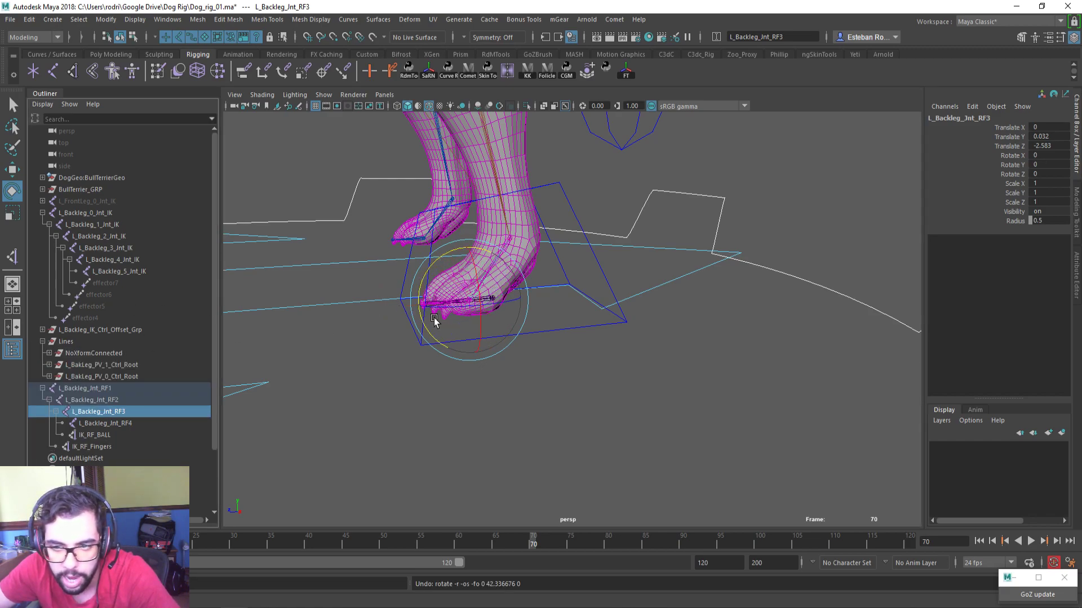
pyautogui.click(583, 326)
pyautogui.press('f')
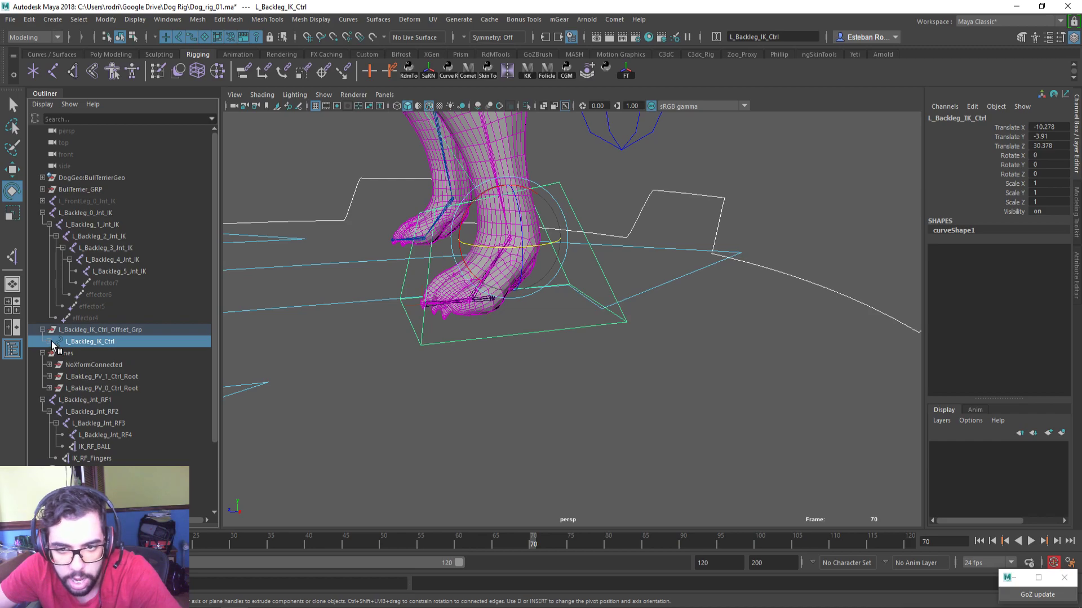
pyautogui.click(49, 341)
pyautogui.click(98, 355)
pyautogui.keyDown('ctrl'); pyautogui.click(99, 358); pyautogui.keyUp('ctrl')
pyautogui.keyDown('ctrl'); pyautogui.click(98, 365); pyautogui.keyUp('ctrl')
pyautogui.keyDown('ctrl'); pyautogui.click(97, 351); pyautogui.keyUp('ctrl')
pyautogui.hotkey('ctrl', 'g')
# Rename the new IK handle group as L_Back_Leg_IK_GRP and parent it under L_Backleg_Jnt_RF4
pyautogui.doubleClick(97, 350)
pyautogui.write('IK GRP')
pyautogui.press('Home')
pyautogui.write('Back Leg')
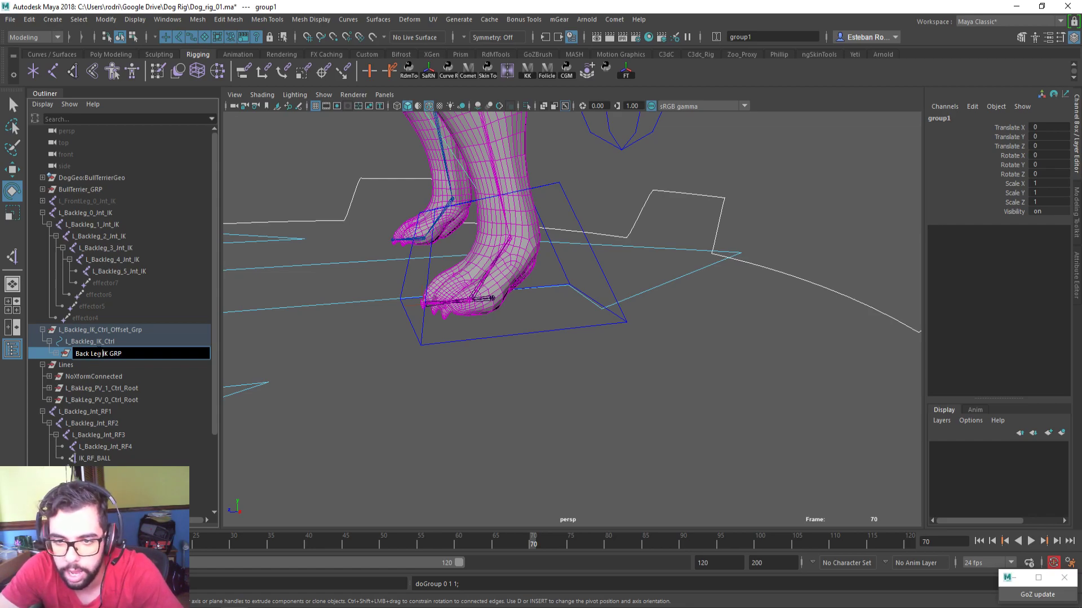
pyautogui.press('Return')
pyautogui.doubleClick(97, 354)
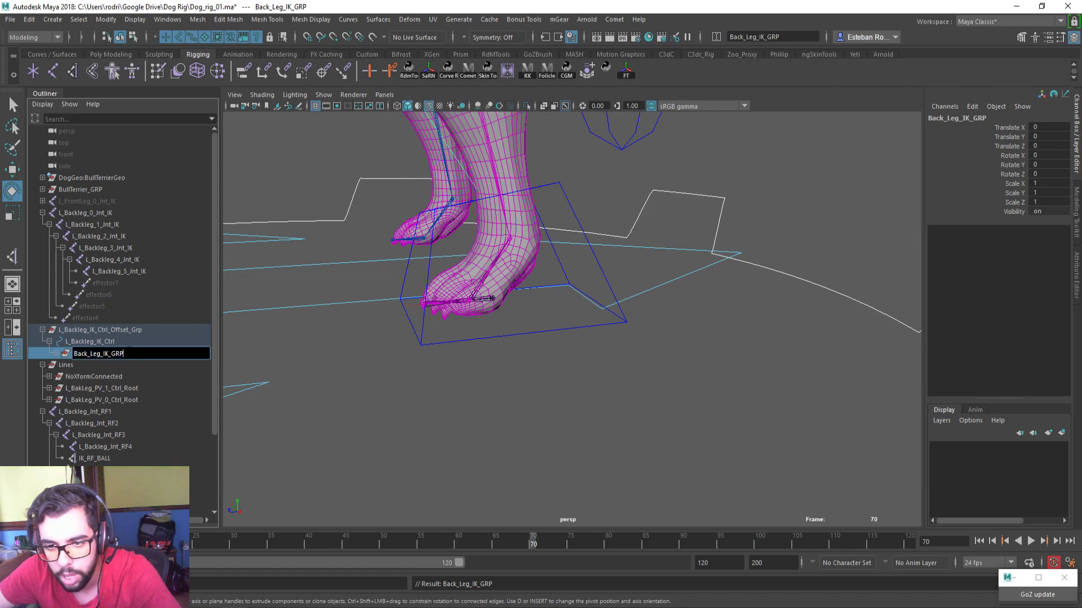
pyautogui.write('L_')
pyautogui.press('Return')
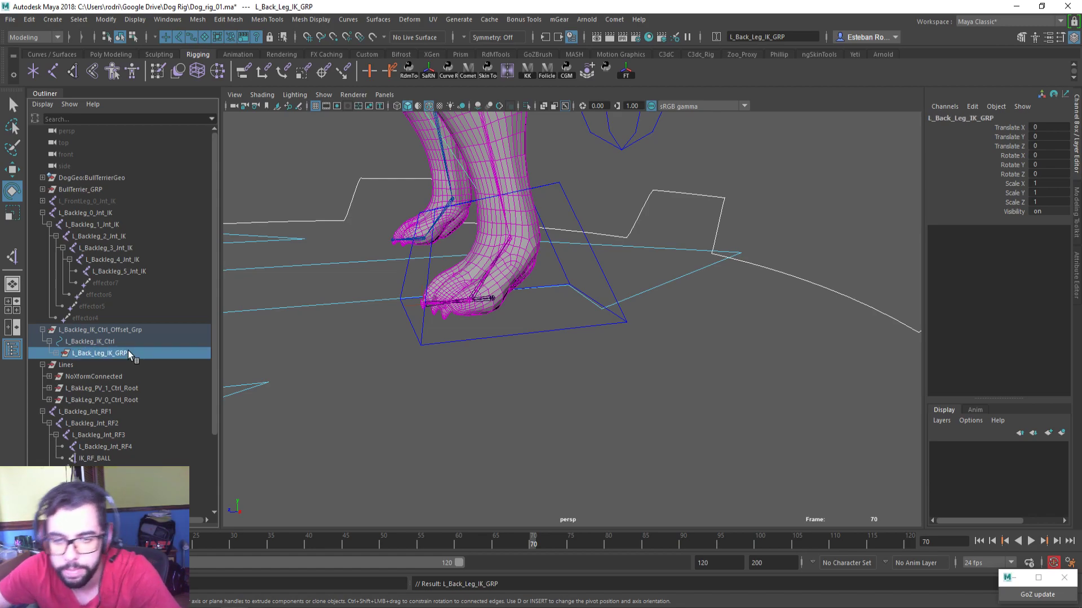
pyautogui.moveTo(121, 435); pyautogui.dragTo(123, 445, button='middle')
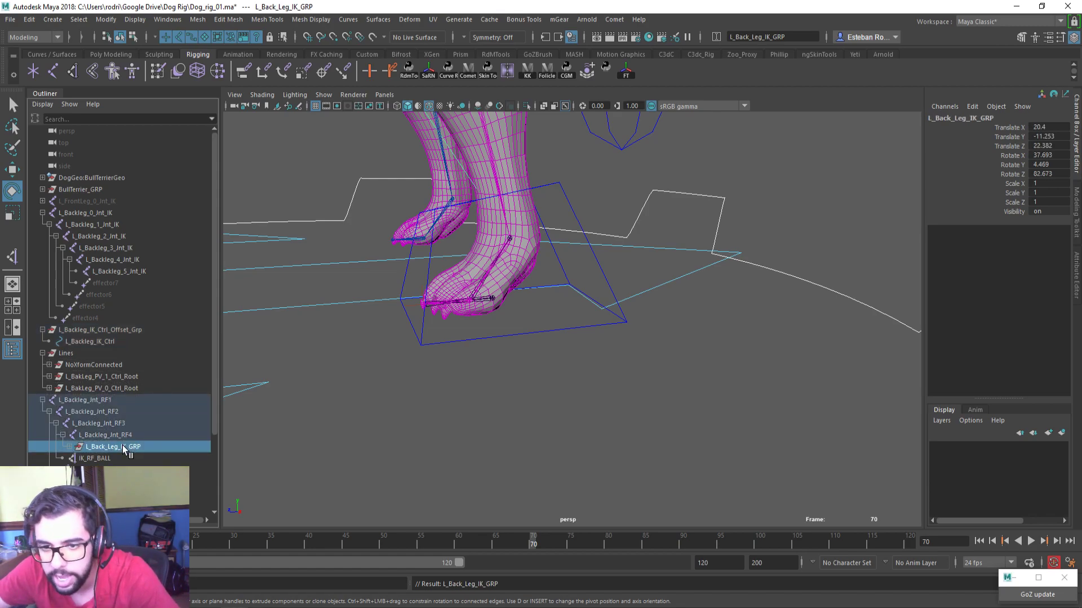
# Test the regrouped IK handles by rotating L_Backleg_Jnt_RF2 and L_Backleg_Jnt_RF3, undoing each rotation
pyautogui.click(120, 435)
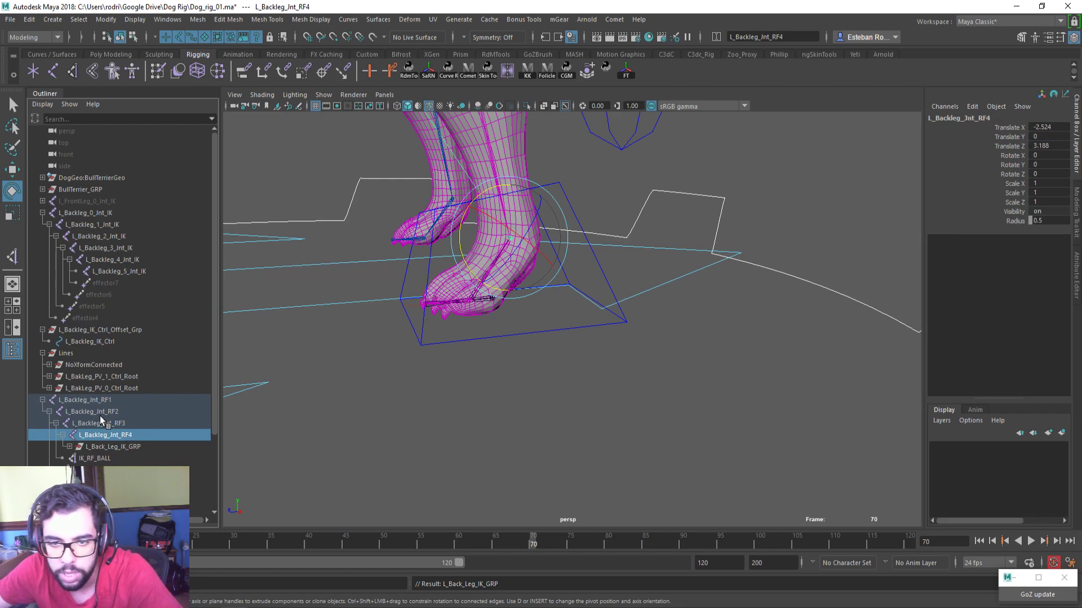
pyautogui.click(98, 412)
pyautogui.moveTo(403, 258); pyautogui.dragTo(420, 296)
pyautogui.hotkey('ctrl', 'z')
pyautogui.click(107, 423)
pyautogui.hotkey('ctrl', 'z')
# Start Paint Skin Weights on the dog mesh and choose L_Backleg_4_Jnt as the influence
pyautogui.click(502, 160)
pyautogui.moveTo(502, 160); pyautogui.dragTo(461, 141, button='right')
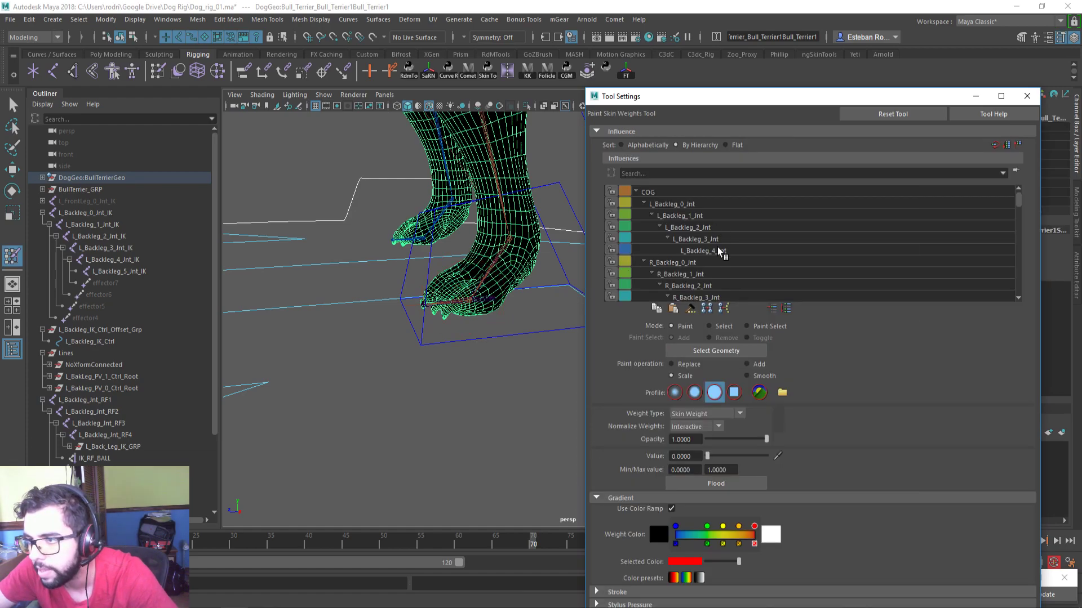
pyautogui.scroll(-3, 715, 261)
pyautogui.click(717, 276)
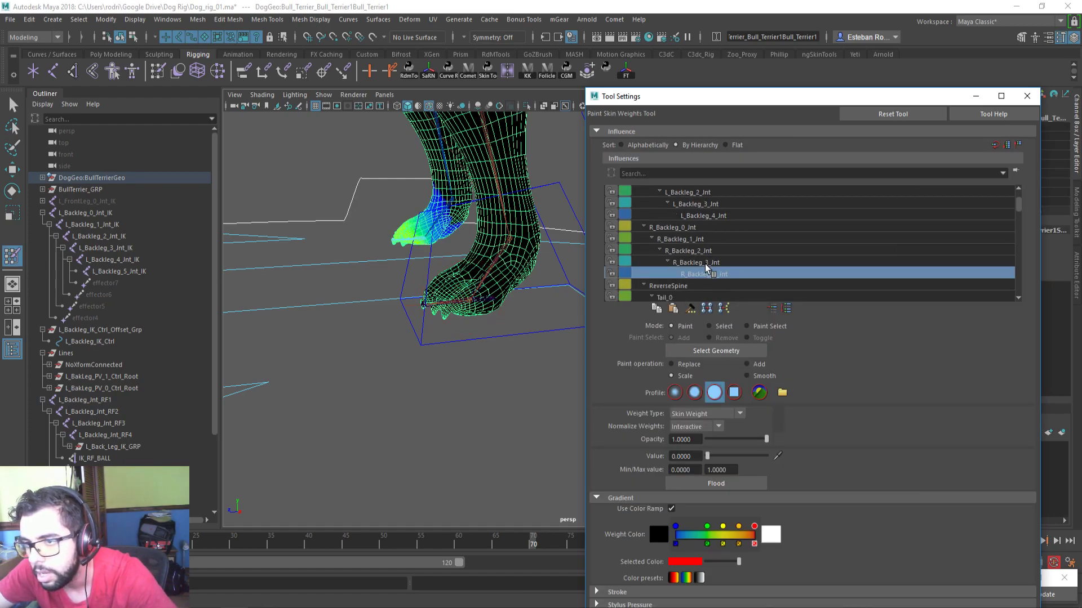
pyautogui.click(699, 217)
# Paint L_Backleg_4_Jnt weight onto the toes of the left back paw using the Add operation with value 1
pyautogui.scroll(5, 404, 334)
pyautogui.click(747, 365)
pyautogui.click(764, 456)
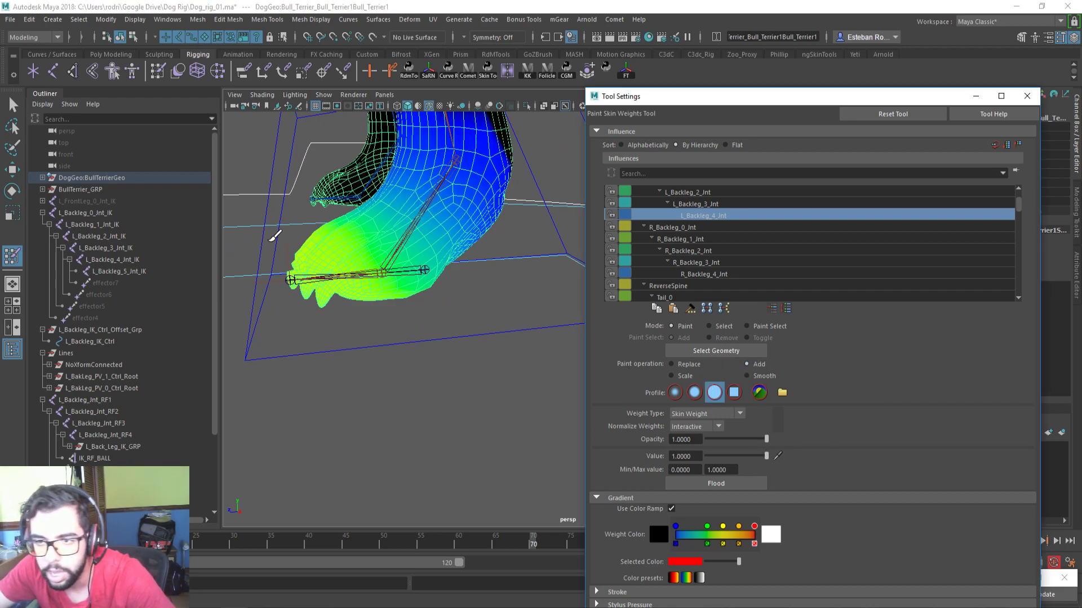
pyautogui.moveTo(312, 267)
pyautogui.mouseDown()
pyautogui.moveTo(335, 262)
pyautogui.moveTo(304, 246)
pyautogui.mouseUp()
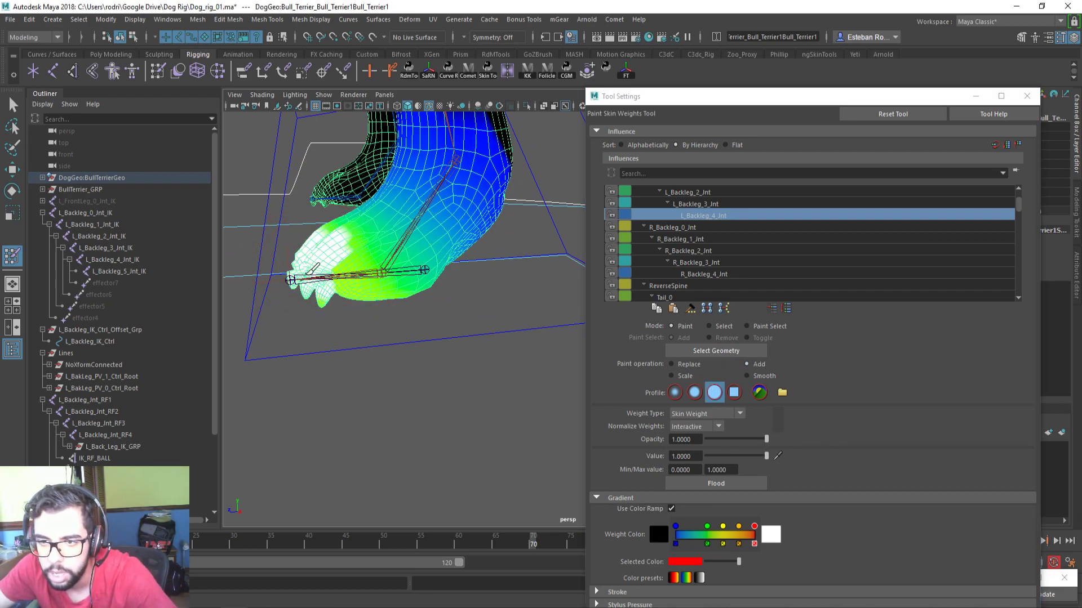
pyautogui.moveTo(341, 319)
pyautogui.mouseDown()
pyautogui.moveTo(326, 289)
pyautogui.moveTo(368, 266)
pyautogui.moveTo(447, 286)
pyautogui.moveTo(476, 345)
pyautogui.moveTo(462, 328)
pyautogui.moveTo(483, 284)
pyautogui.mouseUp()
pyautogui.moveTo(495, 227)
pyautogui.mouseDown()
pyautogui.moveTo(474, 226)
pyautogui.moveTo(471, 242)
pyautogui.mouseUp()
pyautogui.keyDown('alt'); pyautogui.moveTo(434, 263); pyautogui.dragTo(380, 278); pyautogui.keyUp('alt')
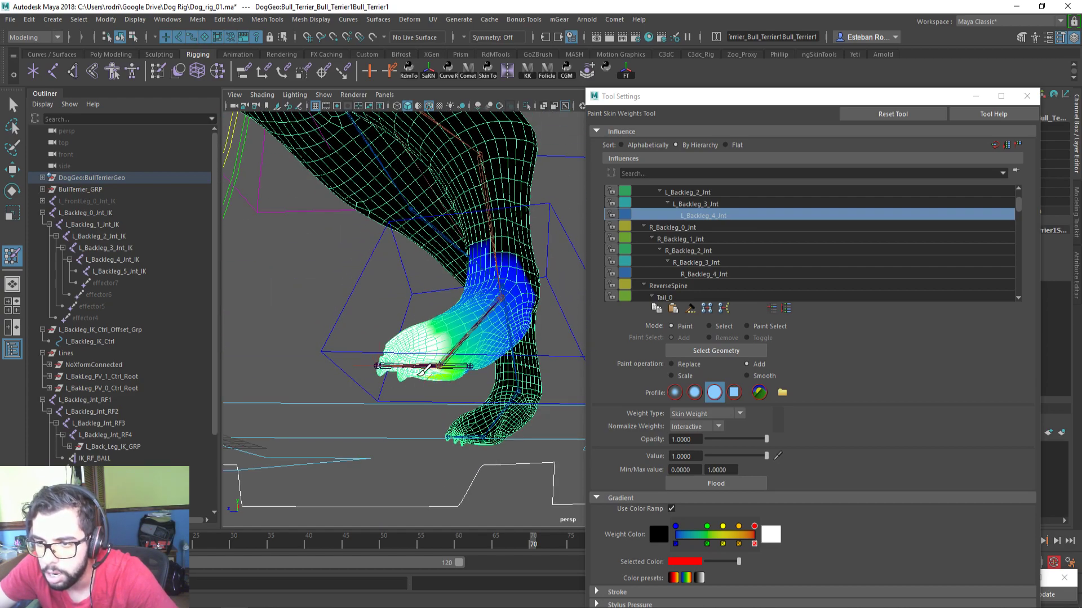
# Review the L_Backleg_3_Jnt weights on the left back paw and return to the Select tool
pyautogui.click(699, 204)
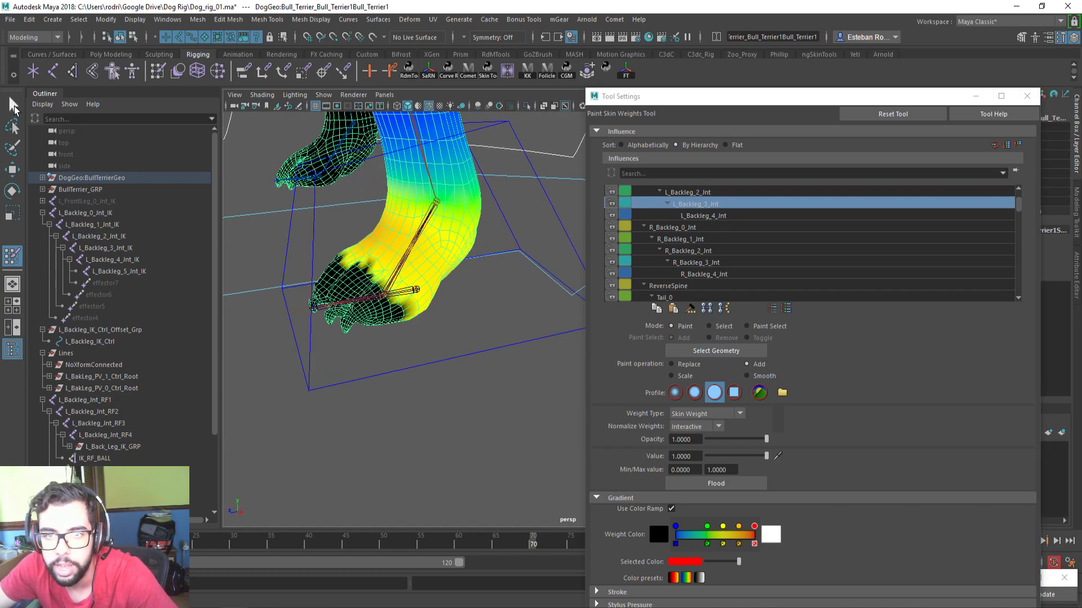
pyautogui.click(13, 105)
pyautogui.keyDown('alt'); pyautogui.moveTo(266, 281); pyautogui.dragTo(282, 277); pyautogui.keyUp('alt')
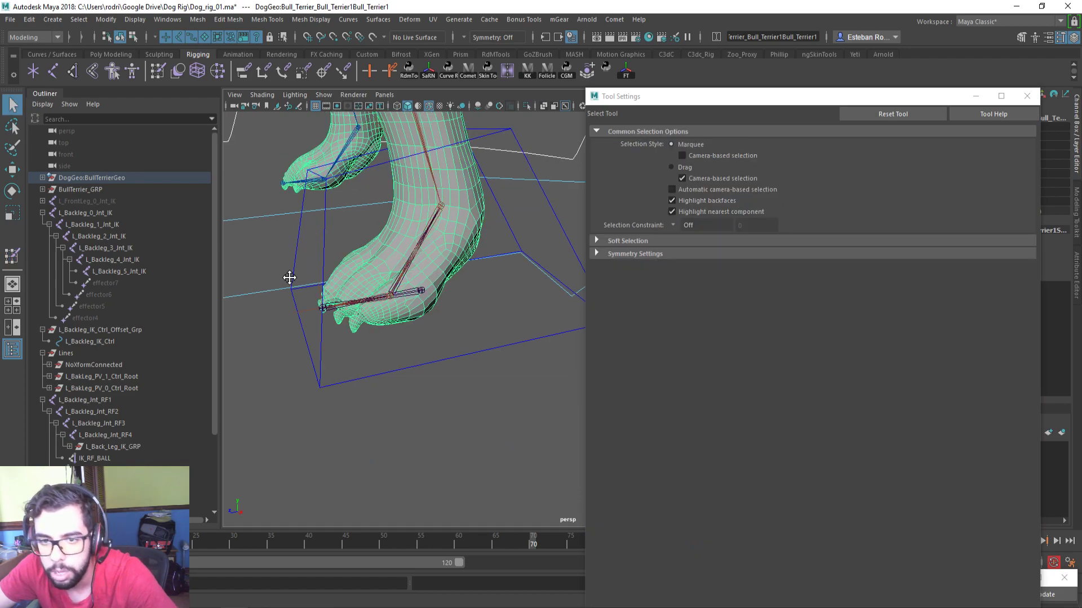
pyautogui.keyDown('alt'); pyautogui.moveTo(282, 278); pyautogui.dragTo(324, 306, button='middle'); pyautogui.keyUp('alt')
# Test the painted paw deformation by rotating L_Backleg_Jnt_RF2 and L_Backleg_Jnt_RF3, undoing each rotation
pyautogui.click(125, 249)
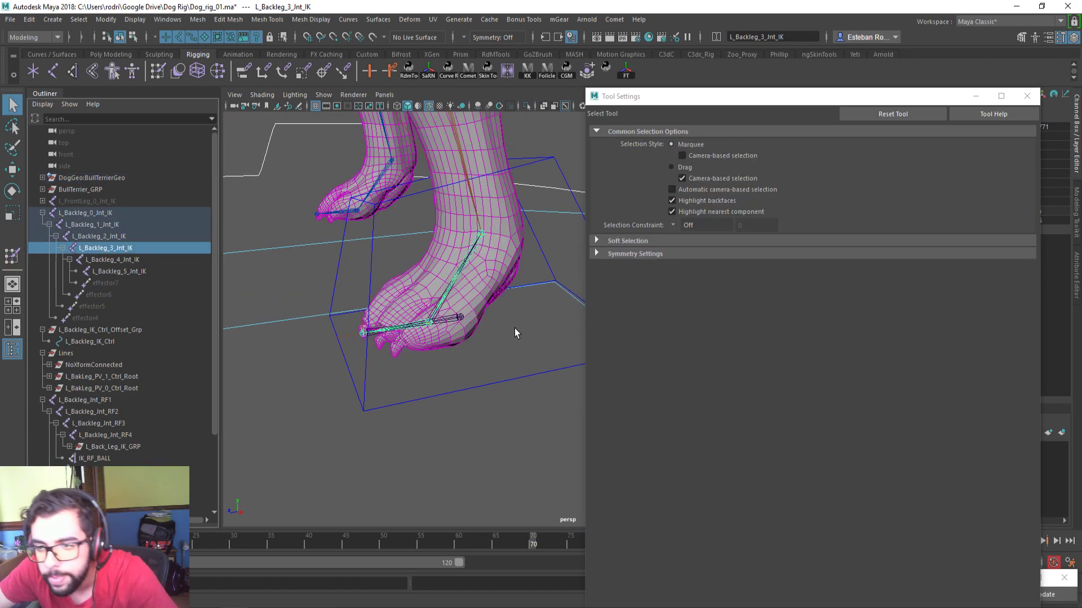
pyautogui.keyDown('alt'); pyautogui.moveTo(517, 332); pyautogui.dragTo(474, 321); pyautogui.keyUp('alt')
pyautogui.click(92, 411)
pyautogui.press('e')
pyautogui.moveTo(360, 281); pyautogui.dragTo(334, 305)
pyautogui.hotkey('ctrl', 'z')
pyautogui.click(133, 423)
pyautogui.moveTo(424, 273); pyautogui.dragTo(395, 307)
pyautogui.hotkey('ctrl', 'z')
# Test-rotate L_Backleg_Jnt_RF1 and undo the rotation
pyautogui.click(133, 435)
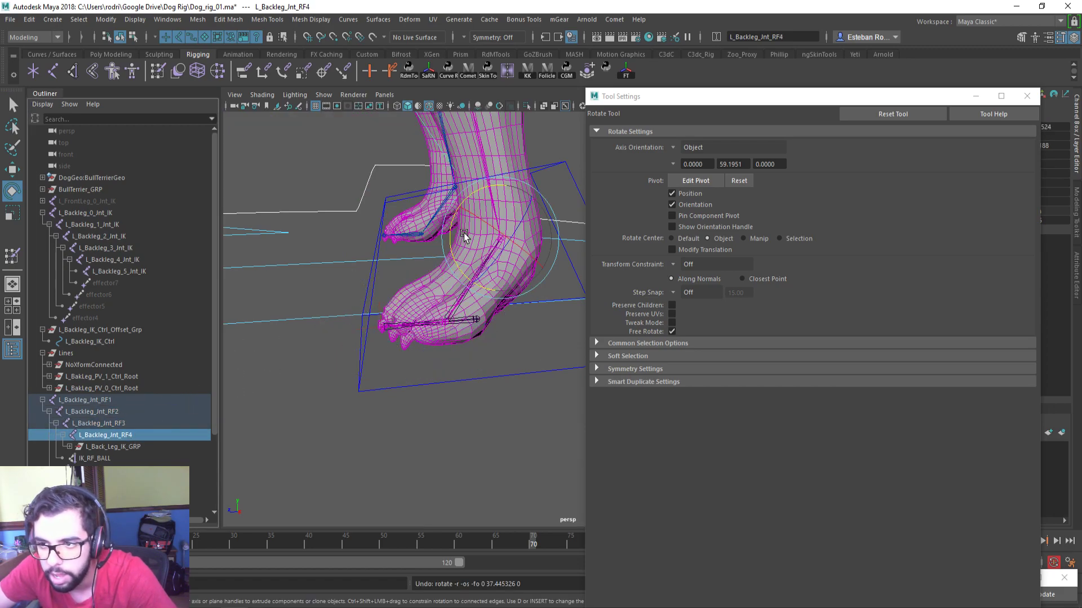
pyautogui.keyDown('alt'); pyautogui.moveTo(463, 204); pyautogui.dragTo(395, 276); pyautogui.keyUp('alt')
pyautogui.click(84, 401)
pyautogui.moveTo(465, 256); pyautogui.dragTo(510, 290)
pyautogui.hotkey('ctrl', 'z')
# Close the tool settings and select L_Backleg_IK_Ctrl to inspect its transform values
pyautogui.click(1028, 96)
pyautogui.keyDown('alt'); pyautogui.moveTo(617, 228); pyautogui.dragTo(584, 274); pyautogui.keyUp('alt')
pyautogui.click(595, 357)
pyautogui.click(594, 385)
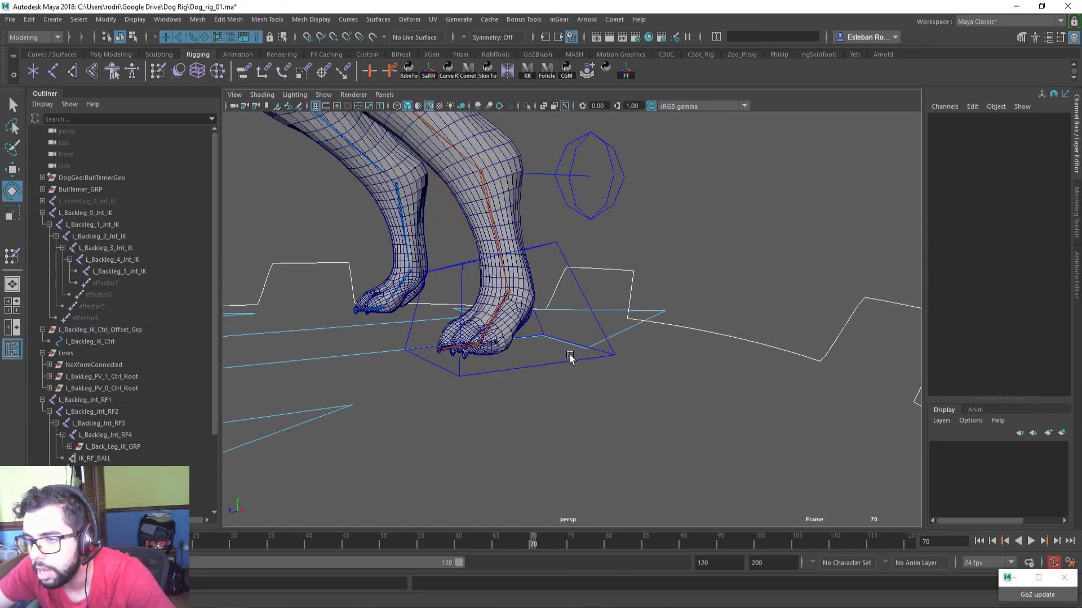
pyautogui.click(571, 361)
pyautogui.keyDown('alt'); pyautogui.moveTo(574, 380); pyautogui.dragTo(579, 394, button='middle'); pyautogui.keyUp('alt')
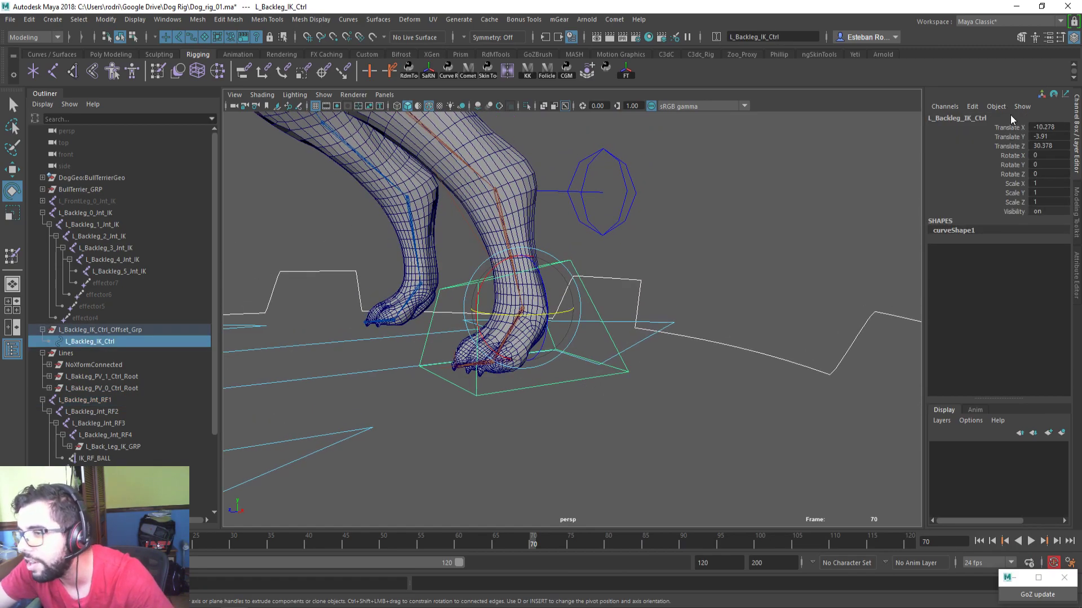
pyautogui.keyDown('alt'); pyautogui.moveTo(523, 347); pyautogui.dragTo(546, 365); pyautogui.keyUp('alt')
pyautogui.click(559, 406)
pyautogui.click(565, 384)
pyautogui.keyDown('alt'); pyautogui.moveTo(590, 361); pyautogui.dragTo(599, 372, button='middle'); pyautogui.keyUp('alt')
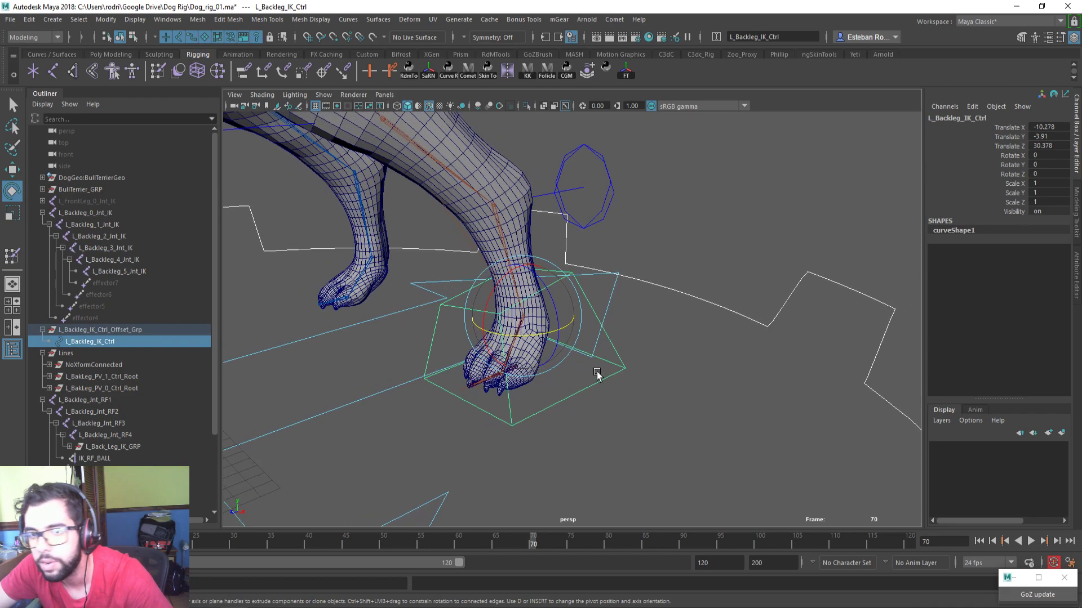
pyautogui.keyDown('alt'); pyautogui.moveTo(599, 372); pyautogui.dragTo(568, 360); pyautogui.keyUp('alt')
# Try parenting L_Backleg_Jnt_RF1 under L_Backleg_IK_Ctrl before freezing the control's transformations, and undo both operations
pyautogui.click(97, 332)
pyautogui.click(105, 340)
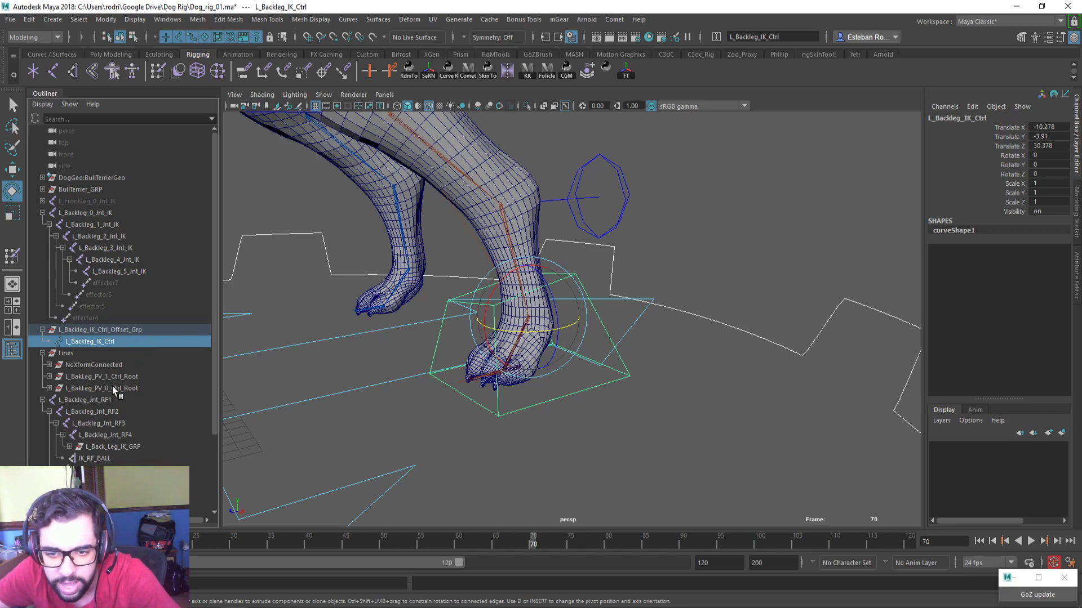
pyautogui.click(85, 400)
pyautogui.moveTo(121, 346); pyautogui.dragTo(120, 342, button='middle')
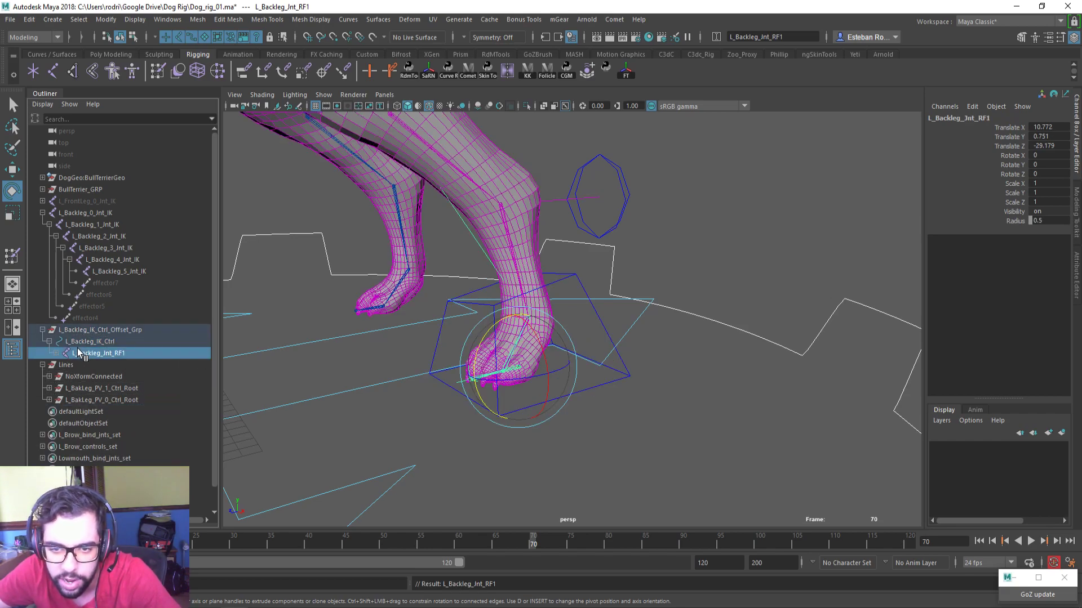
pyautogui.click(90, 341)
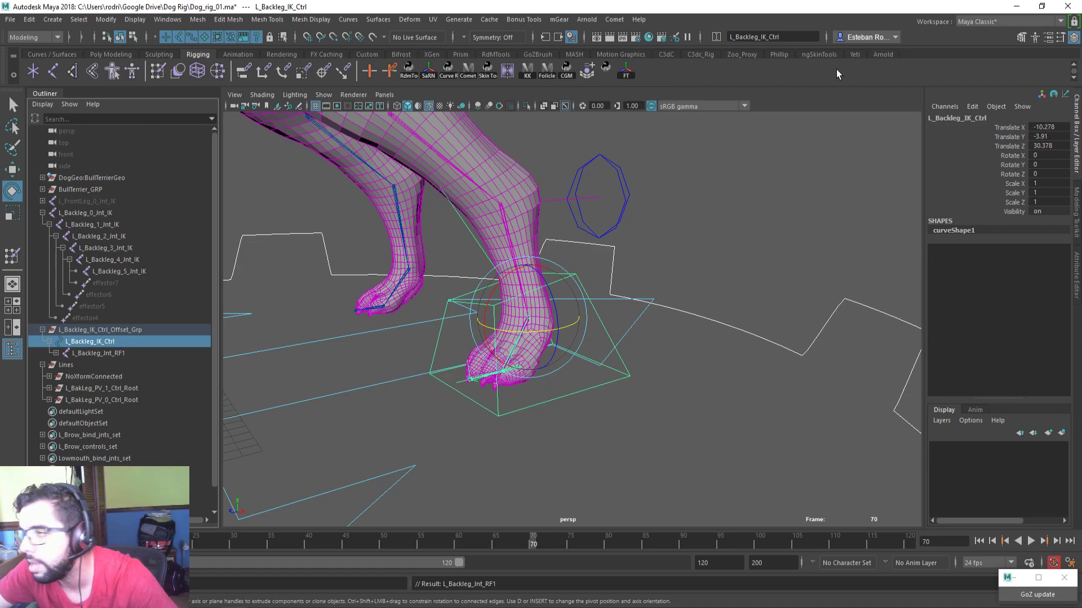
pyautogui.click(110, 21)
pyautogui.click(126, 71)
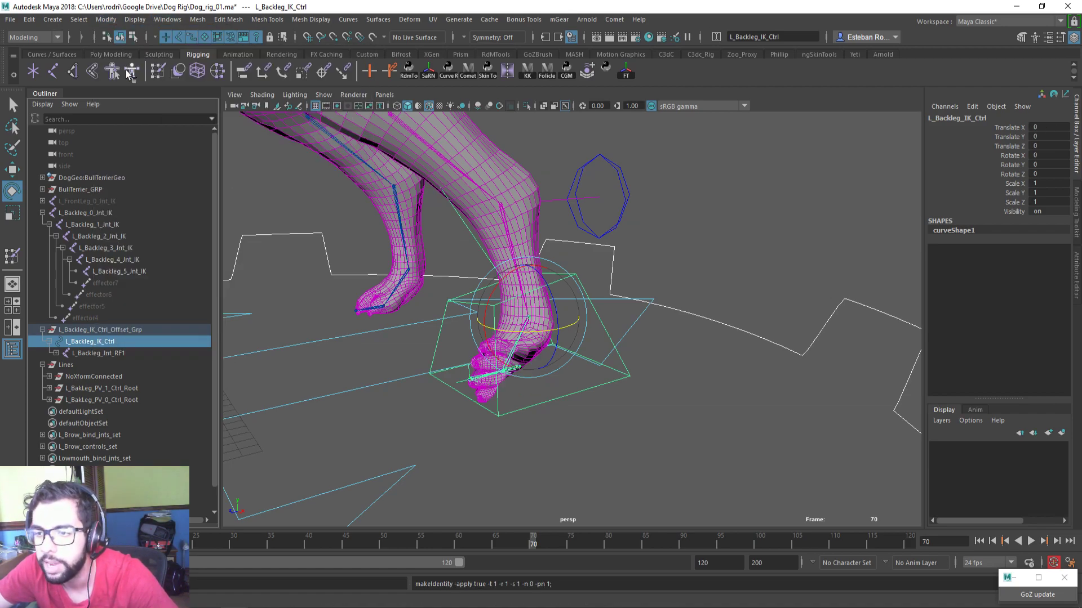
pyautogui.keyDown('alt'); pyautogui.moveTo(513, 359); pyautogui.dragTo(488, 357); pyautogui.keyUp('alt')
pyautogui.hotkey('ctrl', 'z')
pyautogui.hotkey('ctrl', 'z')
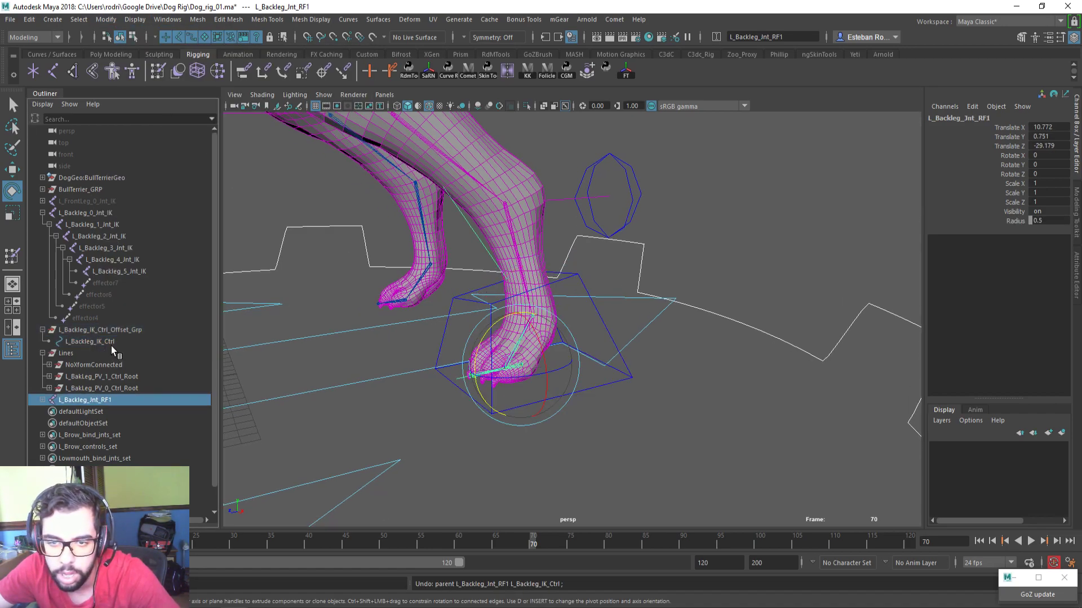
# Freeze the transformations of L_Backleg_IK_Ctrl and parent L_Backleg_Jnt_RF1 under it
pyautogui.press('g')
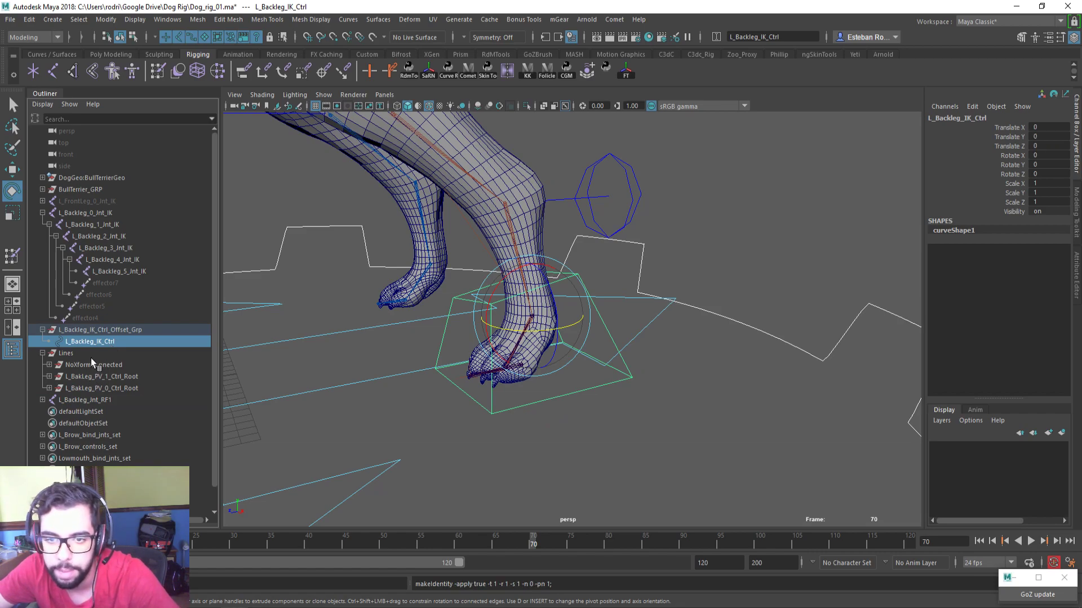
pyautogui.click(90, 355)
pyautogui.click(78, 400)
pyautogui.moveTo(78, 399); pyautogui.dragTo(90, 341, button='middle')
# Test-move L_Backleg_IK_Ctrl with its parented foot joints and undo the move
pyautogui.click(95, 342)
pyautogui.keyDown('alt'); pyautogui.moveTo(624, 343); pyautogui.dragTo(507, 299); pyautogui.keyUp('alt')
pyautogui.press('w')
pyautogui.hotkey('ctrl', 'z')
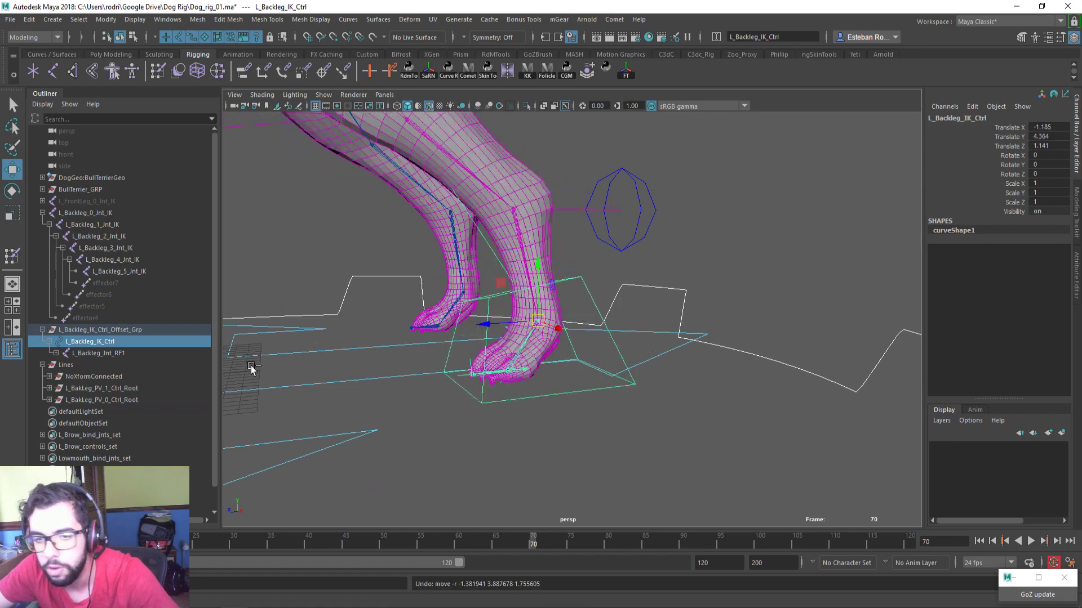
# Expand the hierarchy beneath L_Backleg_IK_Ctrl and select the reverse foot joints RF1 to RF4 for inspection
pyautogui.click(56, 353)
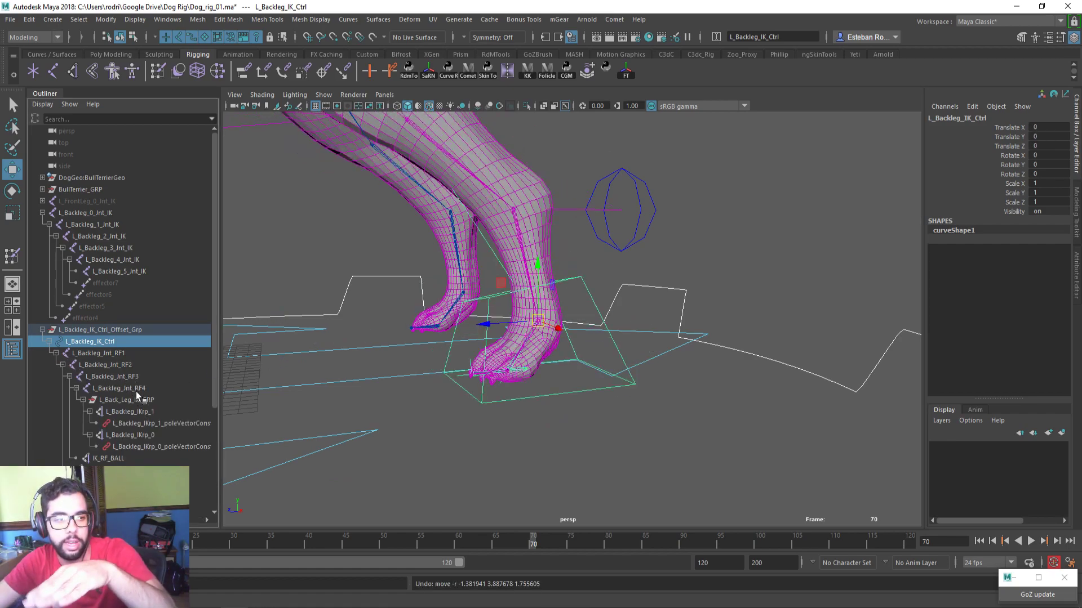
pyautogui.moveTo(563, 426)
pyautogui.keyDown('alt'); pyautogui.mouseDown()
pyautogui.moveTo(550, 434)
pyautogui.moveTo(573, 442)
pyautogui.moveTo(550, 435)
pyautogui.mouseUp(); pyautogui.keyUp('alt')
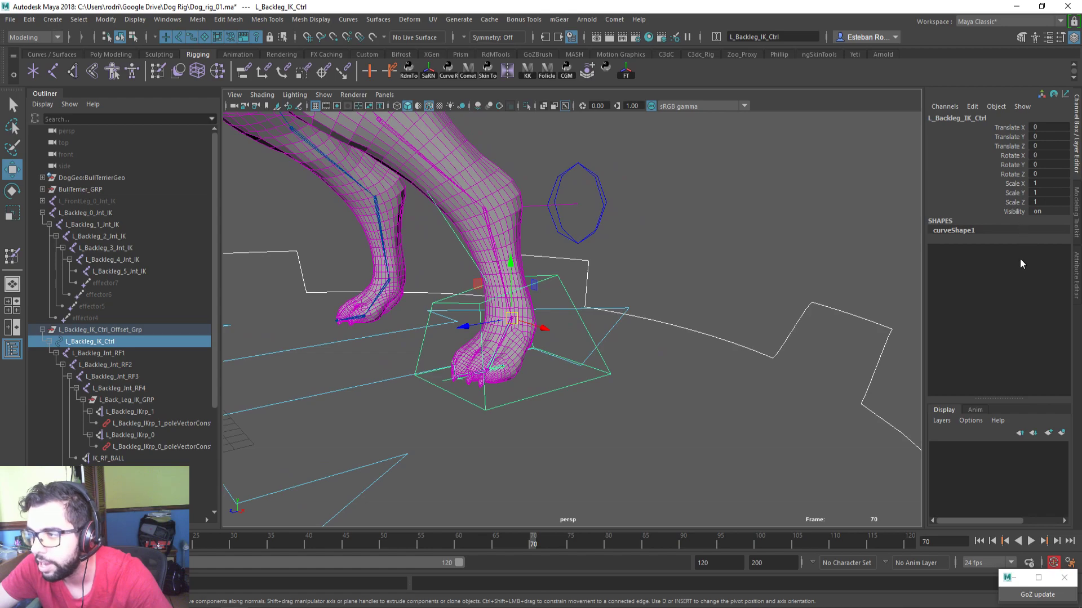
pyautogui.click(122, 354)
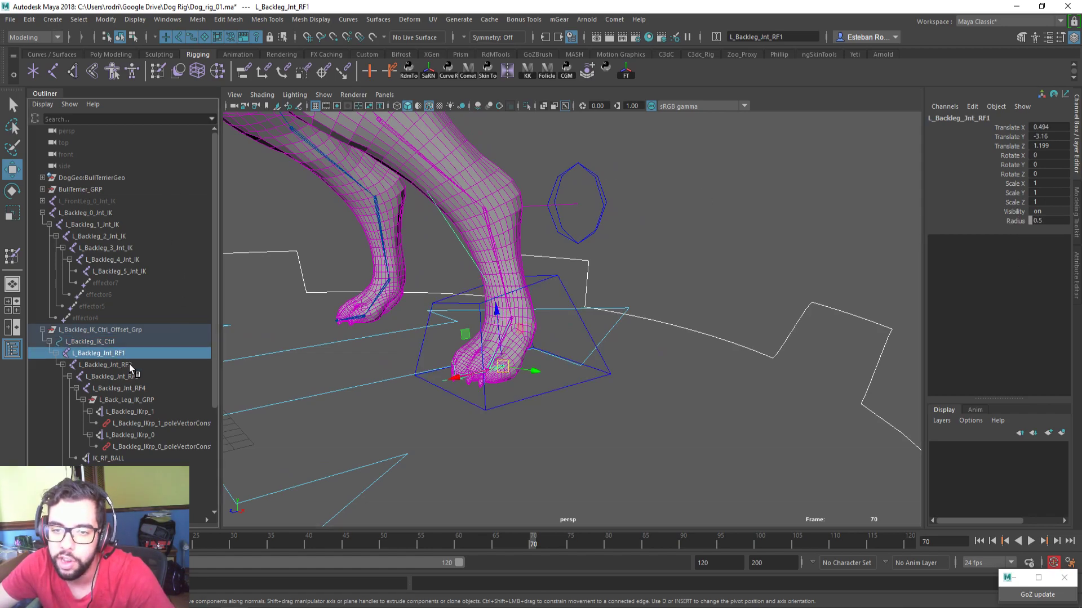
pyautogui.keyDown('ctrl'); pyautogui.click(131, 365); pyautogui.keyUp('ctrl')
pyautogui.keyDown('ctrl'); pyautogui.click(143, 378); pyautogui.keyUp('ctrl')
pyautogui.keyDown('ctrl'); pyautogui.click(147, 388); pyautogui.keyUp('ctrl')
# Select L_Backleg_IK_Ctrl, test-move it to check the leg's reaction, and undo the move
pyautogui.moveTo(535, 385)
pyautogui.keyDown('alt'); pyautogui.mouseDown()
pyautogui.moveTo(542, 378)
pyautogui.moveTo(519, 377)
pyautogui.mouseUp(); pyautogui.keyUp('alt')
pyautogui.click(534, 398)
pyautogui.keyDown('alt'); pyautogui.moveTo(536, 414); pyautogui.dragTo(533, 389); pyautogui.keyUp('alt')
pyautogui.moveTo(542, 323); pyautogui.dragTo(504, 292)
pyautogui.hotkey('ctrl', 'z')
pyautogui.keyDown('alt'); pyautogui.moveTo(442, 270); pyautogui.dragTo(458, 289); pyautogui.keyUp('alt')
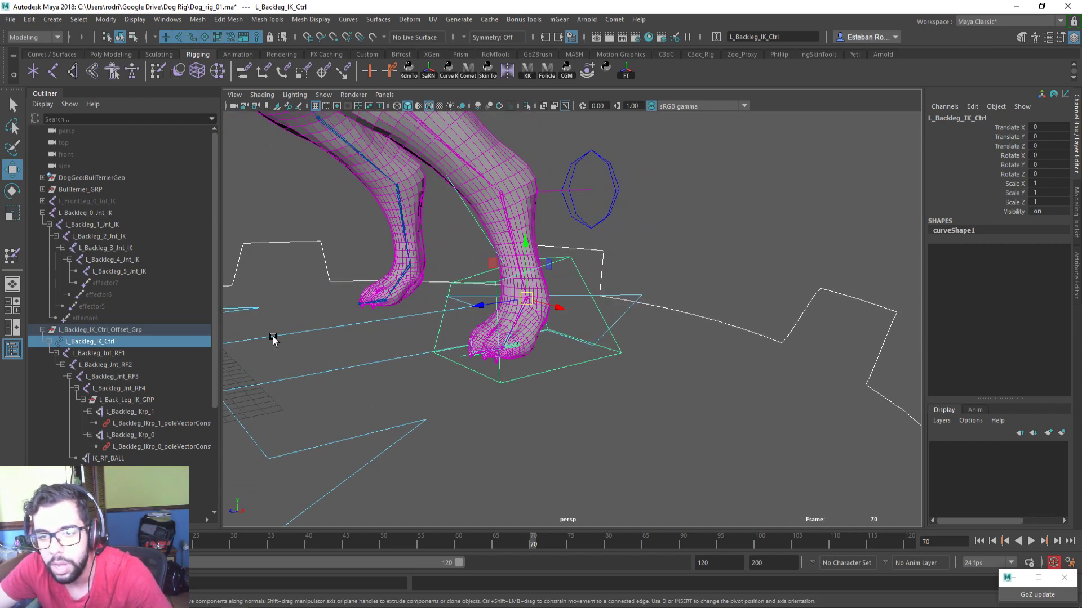
# Test-rotate L_Backleg_Jnt_RF1 and L_Backleg_Jnt_RF2 within the control hierarchy, undo the rotations, and select L_Backleg_Jnt_RF3
pyautogui.moveTo(108, 351); pyautogui.dragTo(164, 377)
pyautogui.press('e')
pyautogui.press('f')
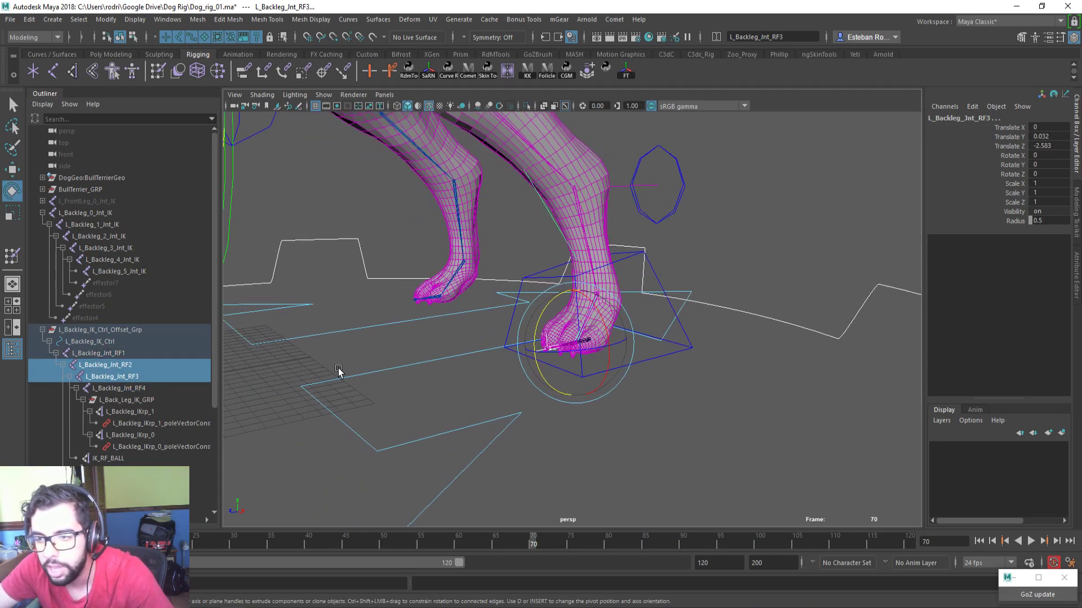
pyautogui.click(145, 352)
pyautogui.moveTo(562, 336); pyautogui.dragTo(439, 360)
pyautogui.hotkey('ctrl', 'z')
pyautogui.click(180, 365)
pyautogui.hotkey('ctrl', 'z')
pyautogui.click(195, 376)
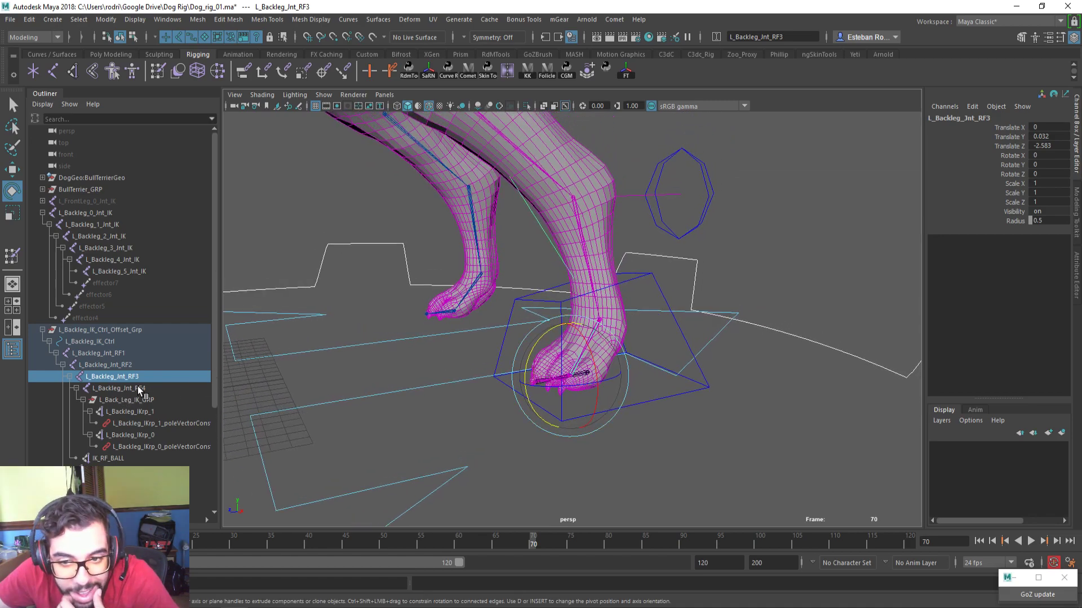
# Open the Add Attribute dialog for L_Backleg_IK_Ctrl, ready for the attribute's long name
pyautogui.keyDown('alt'); pyautogui.moveTo(631, 368); pyautogui.dragTo(603, 370, button='middle'); pyautogui.keyUp('alt')
pyautogui.click(636, 395)
pyautogui.scroll(-1, 606, 371)
pyautogui.click(974, 106)
pyautogui.click(986, 201)
pyautogui.moveTo(292, 130); pyautogui.dragTo(803, 160)
pyautogui.scroll(-1, 521, 316)
pyautogui.keyDown('alt'); pyautogui.moveTo(521, 316); pyautogui.dragTo(478, 325); pyautogui.keyUp('alt')
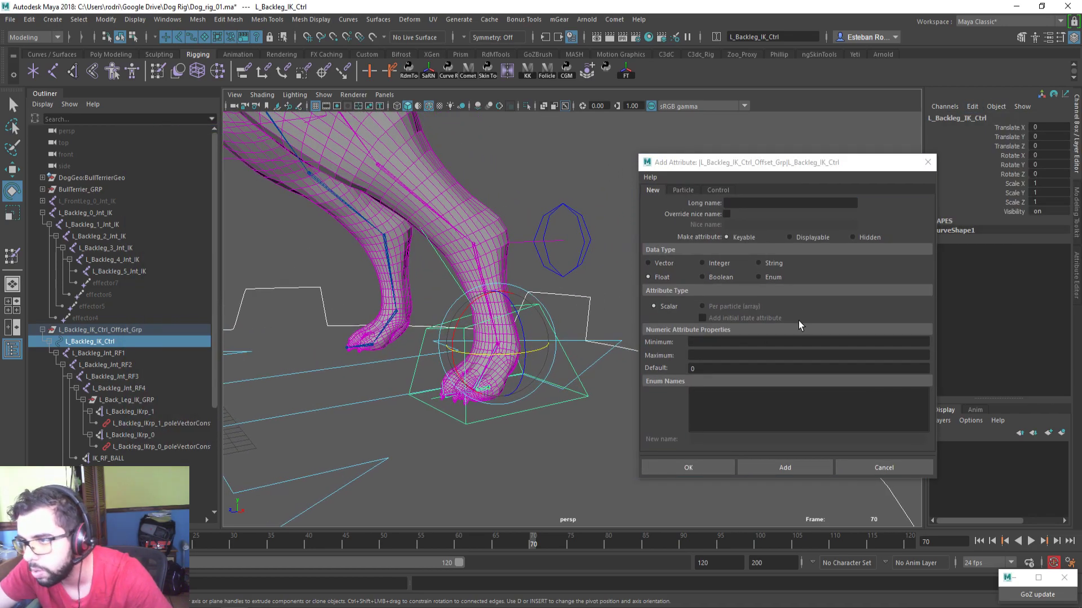
pyautogui.click(772, 202)
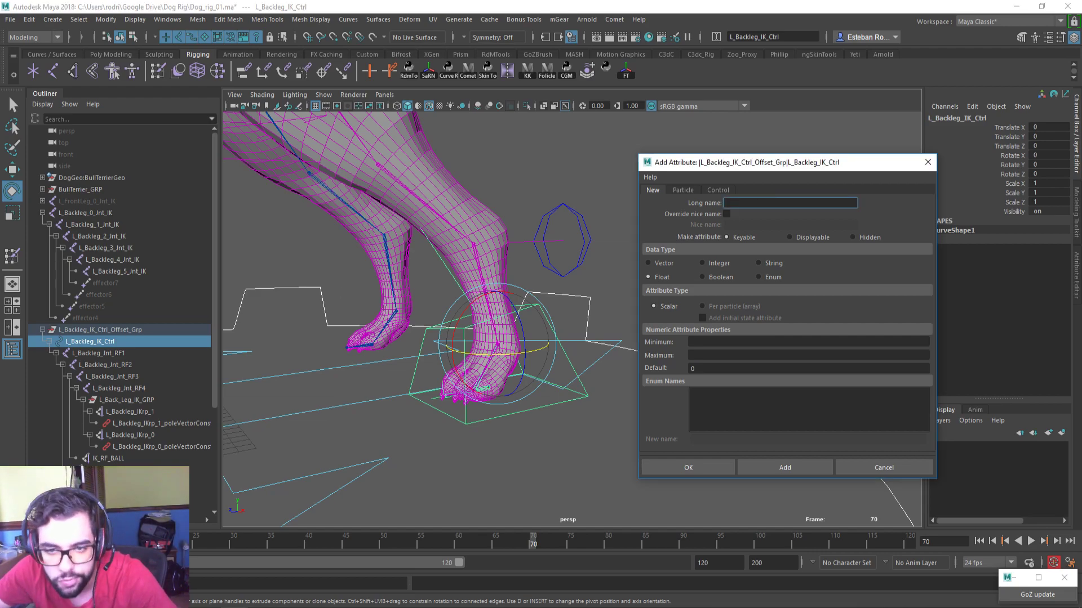
# Test the reverse foot joints' rotation and L_Backleg_IK_Ctrl's movement again, undoing every change
pyautogui.moveTo(129, 352); pyautogui.dragTo(148, 388)
pyautogui.click(147, 388)
pyautogui.keyDown('alt'); pyautogui.moveTo(346, 339); pyautogui.dragTo(483, 307); pyautogui.keyUp('alt')
pyautogui.click(145, 354)
pyautogui.hotkey('ctrl', 'z')
pyautogui.hotkey('ctrl', 'z')
pyautogui.click(506, 304)
pyautogui.write('ww')
pyautogui.hotkey('ctrl', 'z')
# Clear the stray text from the new attribute's long name and name the attribute Heel
pyautogui.click(766, 207)
pyautogui.press('BackSpace')
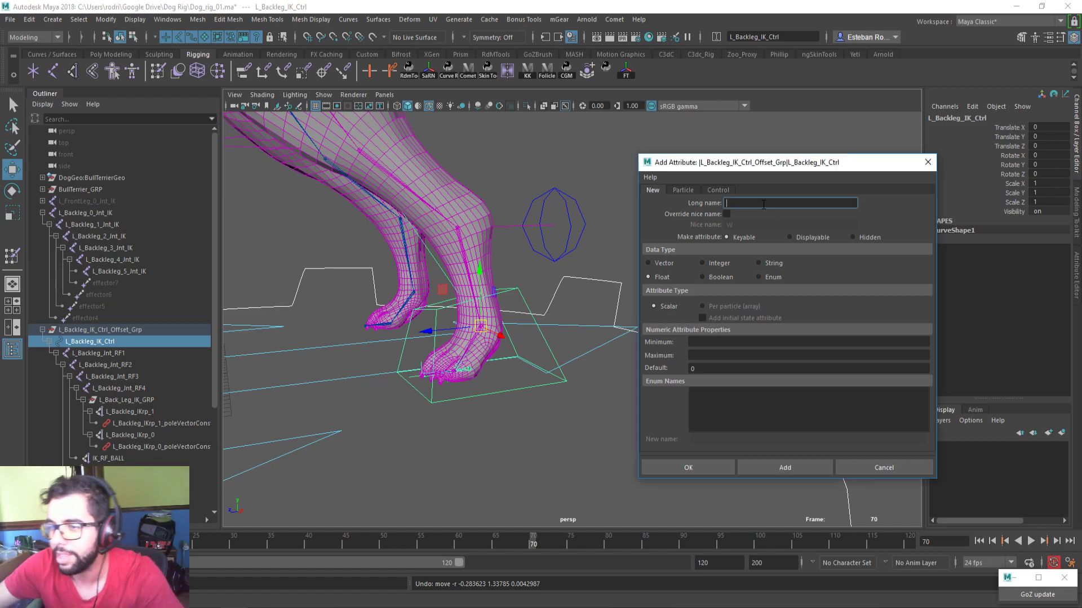
pyautogui.keyDown('alt'); pyautogui.moveTo(562, 401); pyautogui.dragTo(502, 340); pyautogui.keyUp('alt')
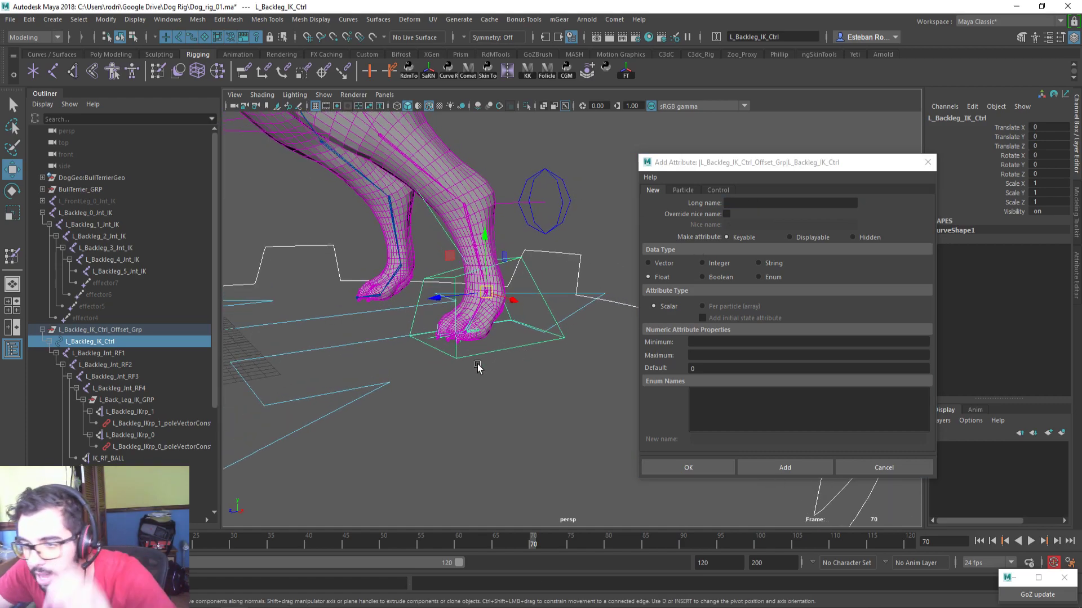
pyautogui.click(766, 204)
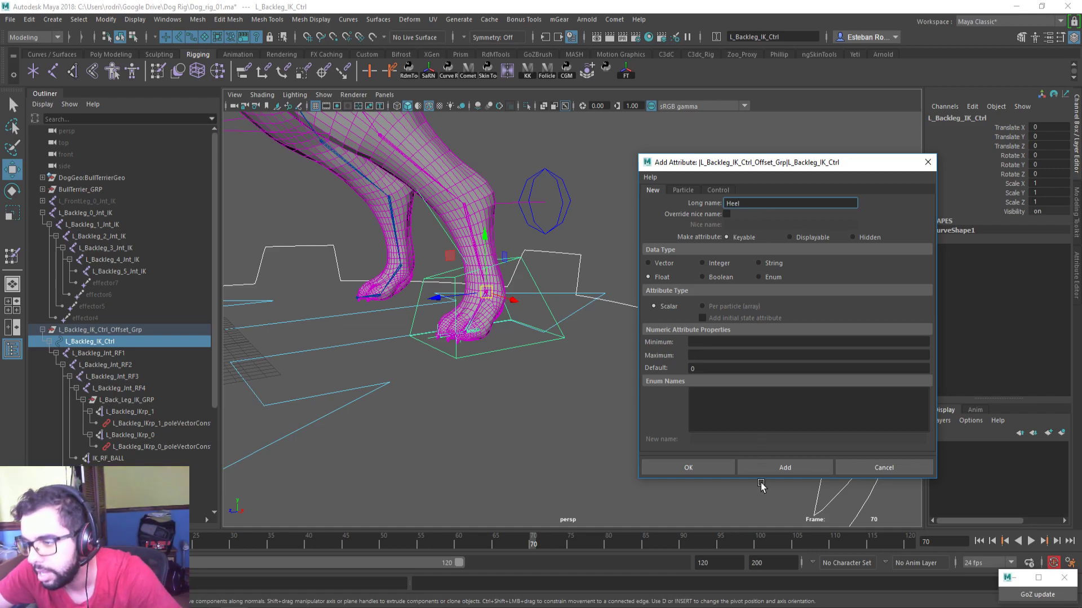
# Add a keyable float attribute named Heel to L_Backleg_IK_Ctrl
pyautogui.click(782, 468)
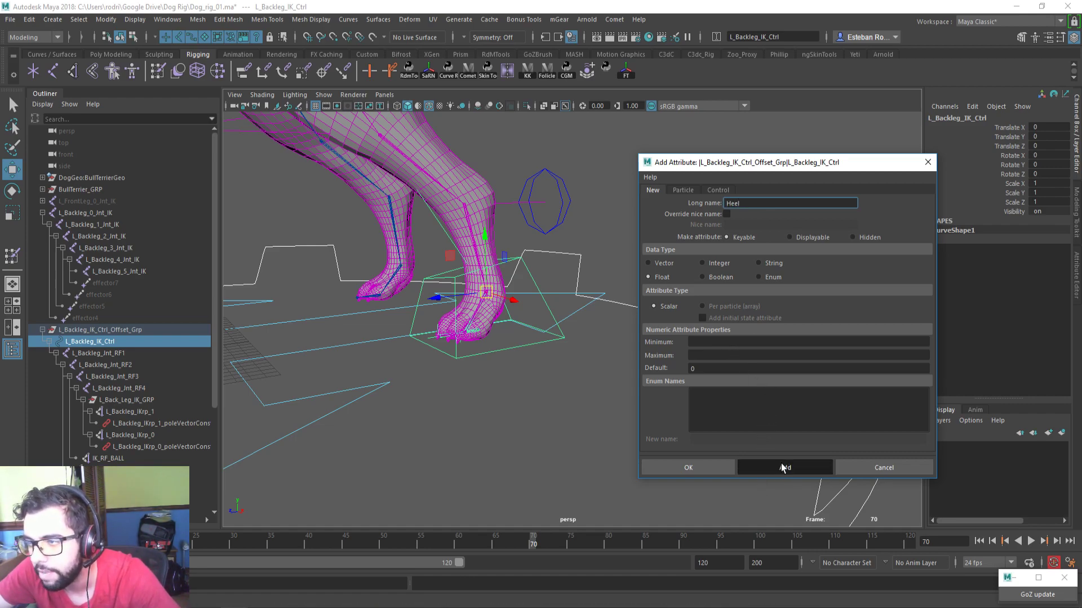
pyautogui.click(101, 353)
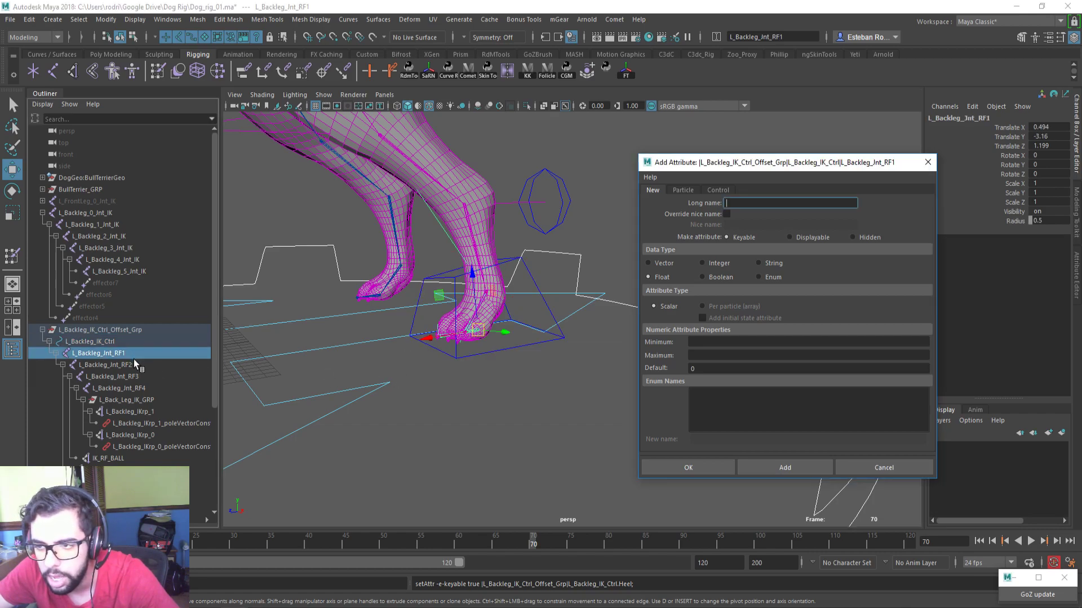
pyautogui.click(167, 364)
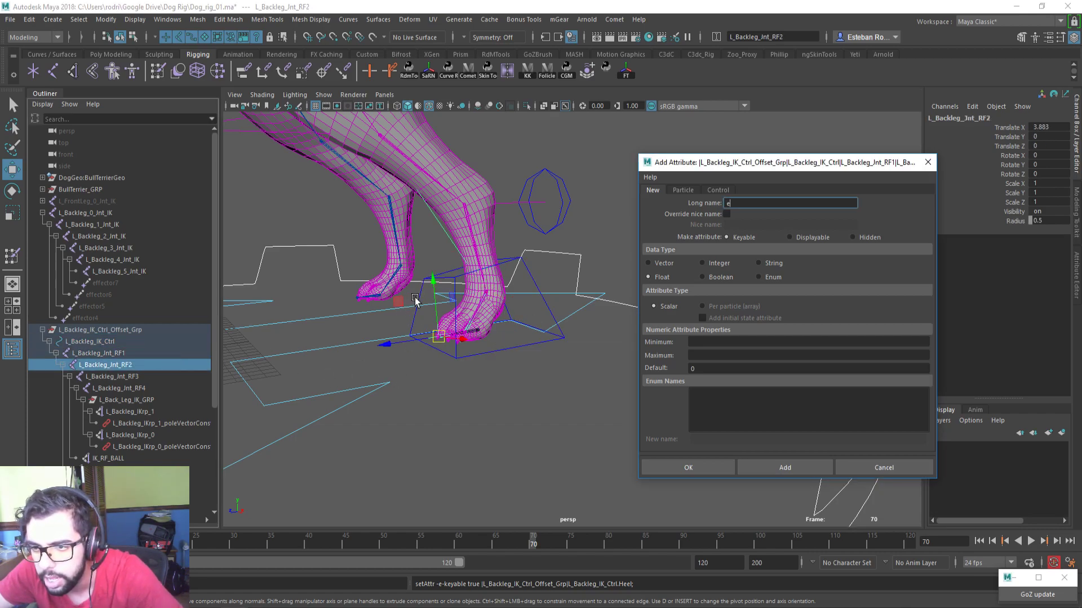
pyautogui.write('Fingers')
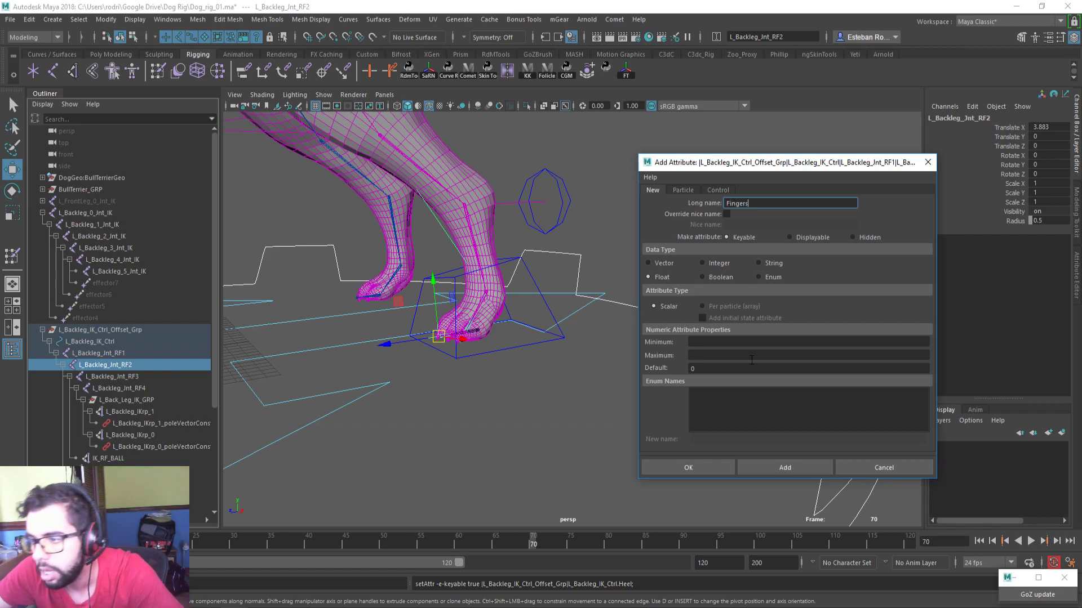
pyautogui.click(780, 467)
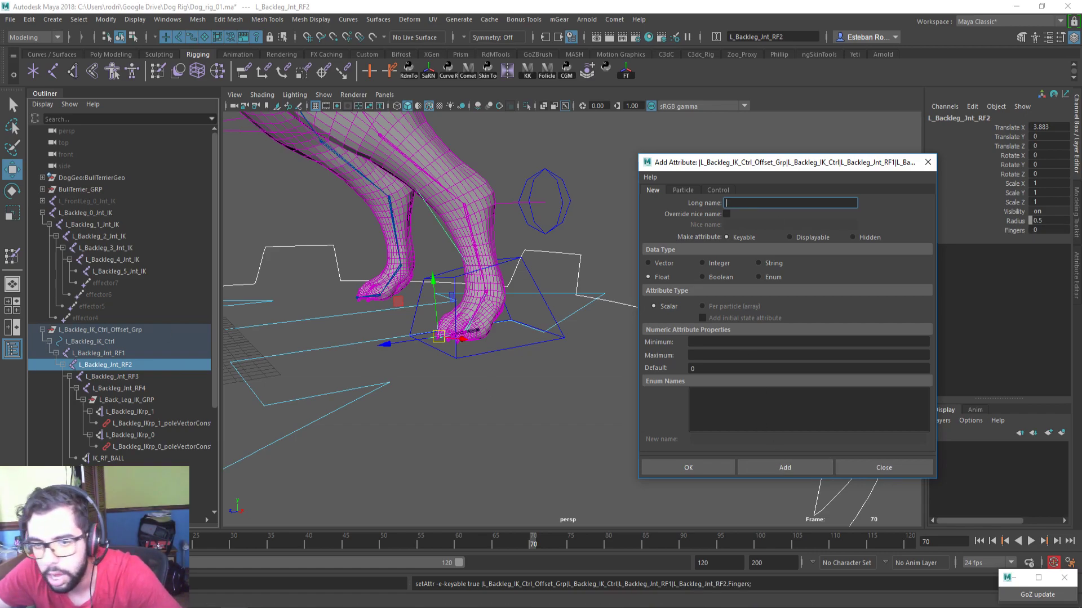
pyautogui.click(143, 377)
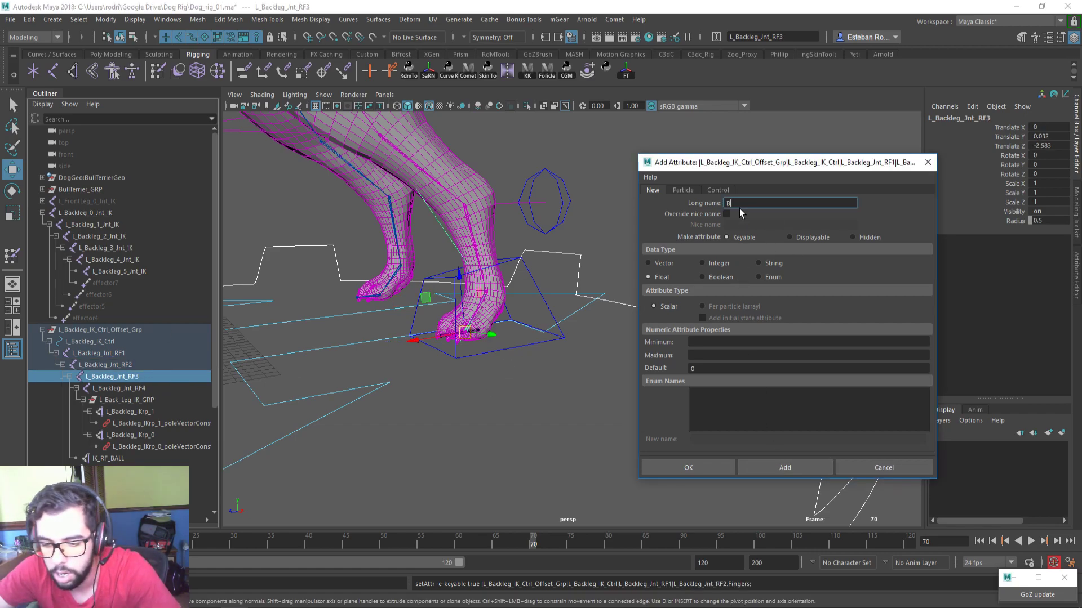
pyautogui.click(786, 469)
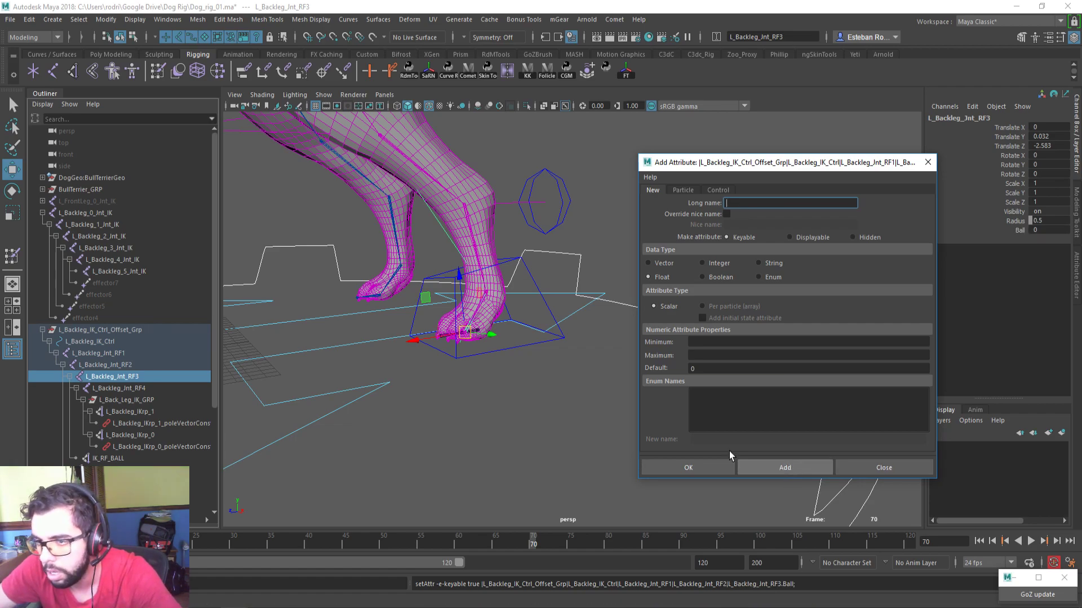
pyautogui.click(138, 390)
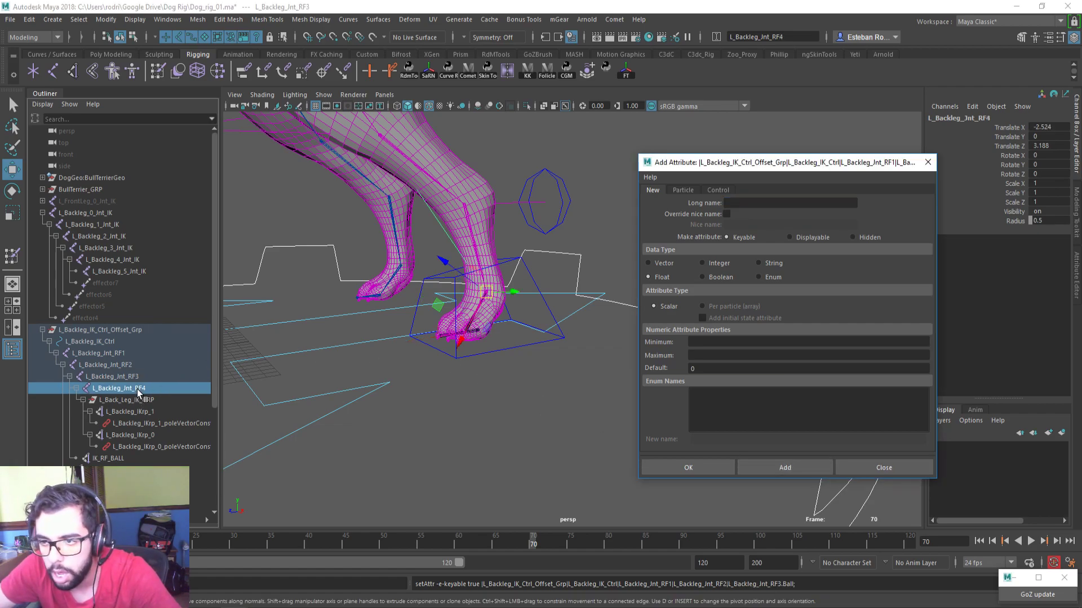
pyautogui.click(756, 202)
pyautogui.write('Ankle')
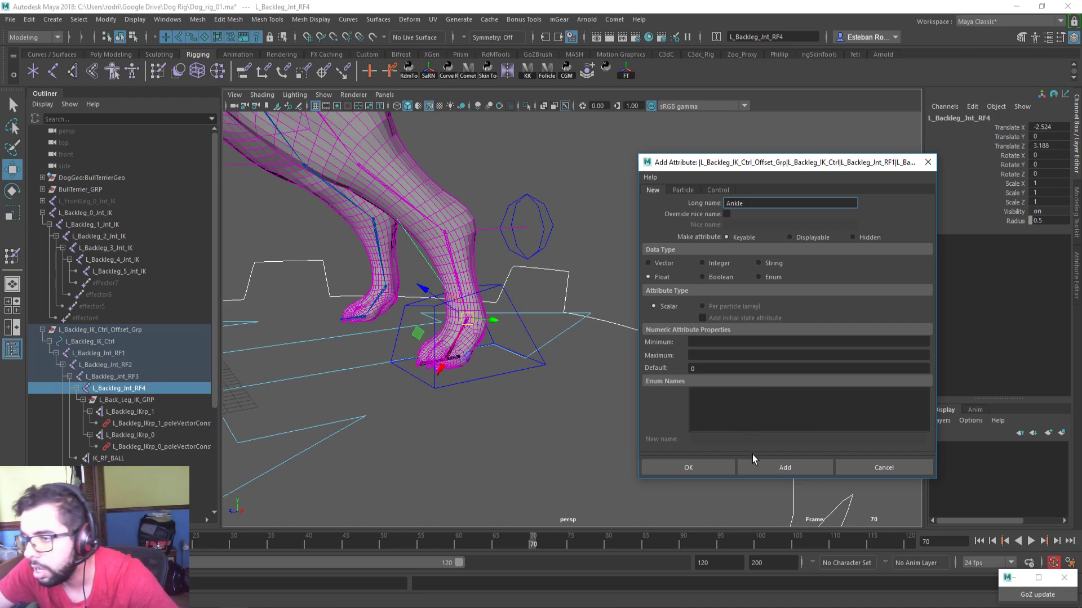
pyautogui.click(807, 464)
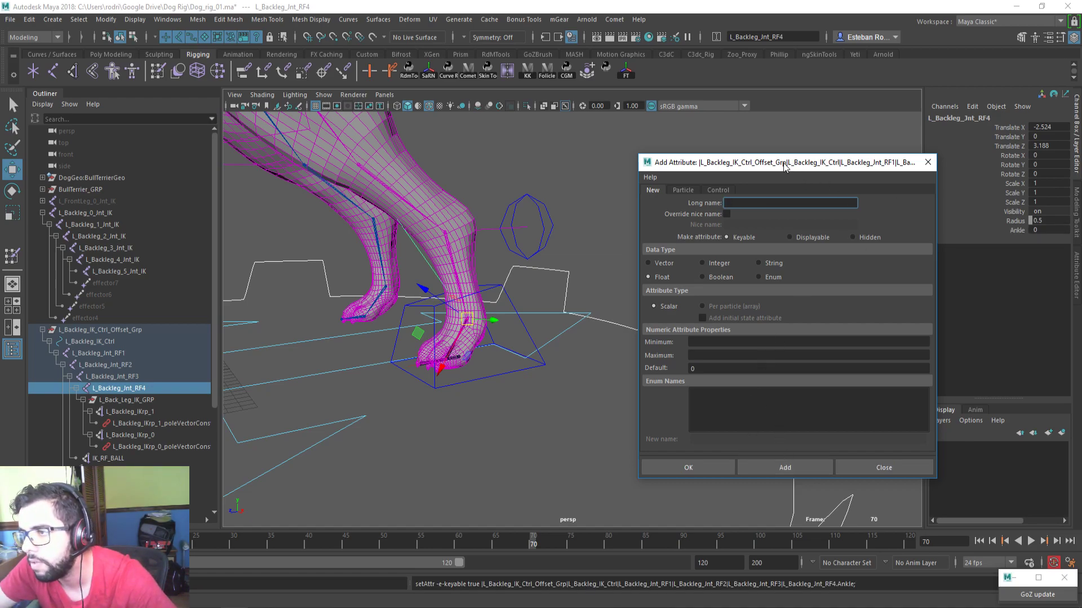
pyautogui.hotkey('ctrl', 'z')
pyautogui.hotkey('ctrl', 'z')
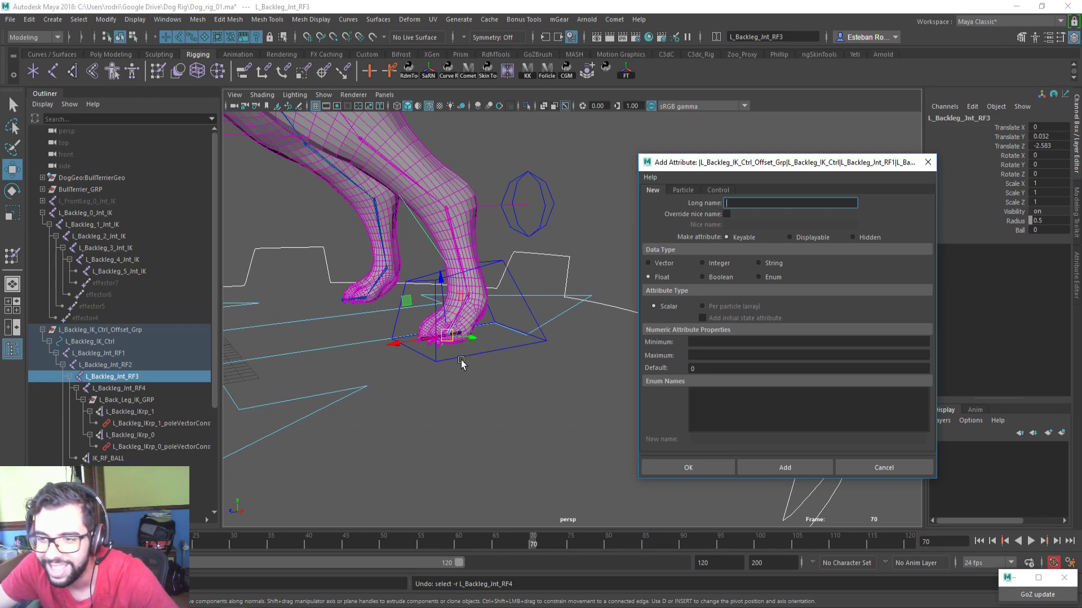
pyautogui.hotkey('ctrl', 'z')
pyautogui.hotkey('ctrl', 'z')
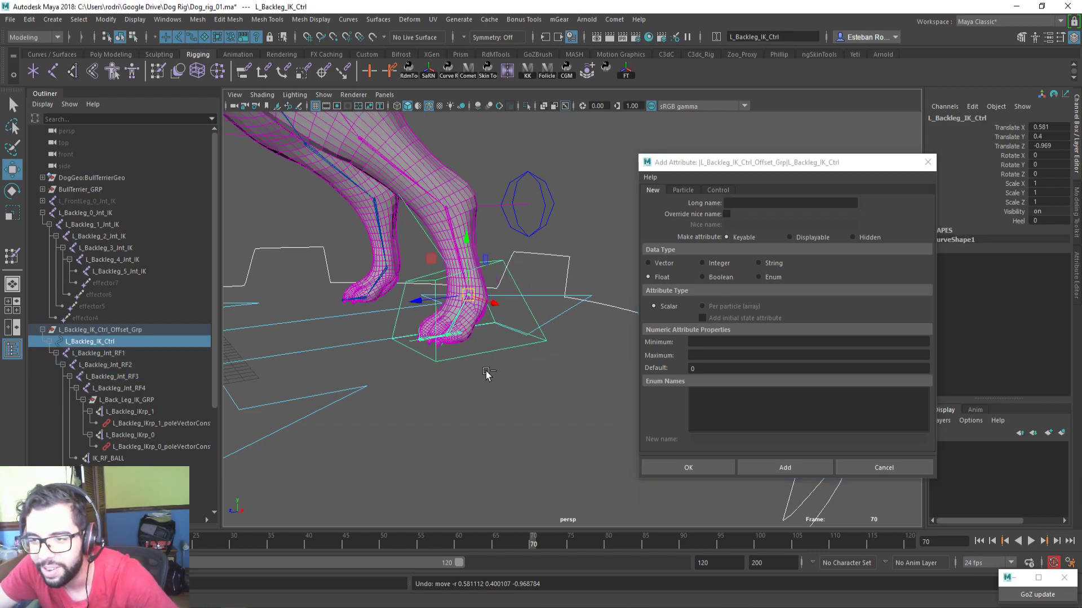
pyautogui.hotkey('ctrl', 'z')
pyautogui.hotkey('ctrl', 'z')
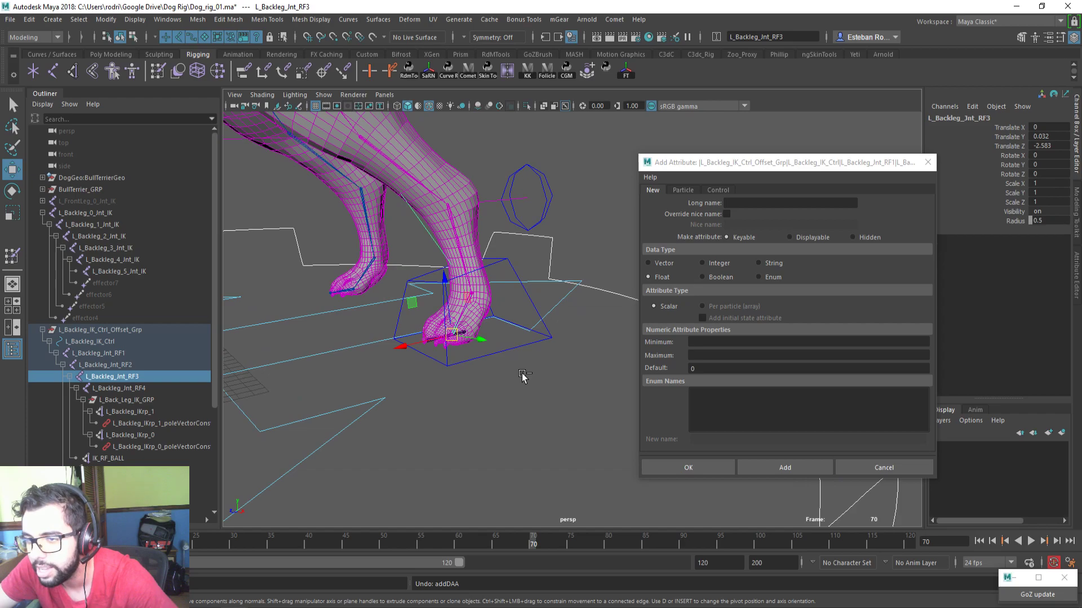
pyautogui.hotkey('ctrl', 'z')
pyautogui.hotkey('ctrl', 'z')
pyautogui.hotkey('ctrl', 'z')
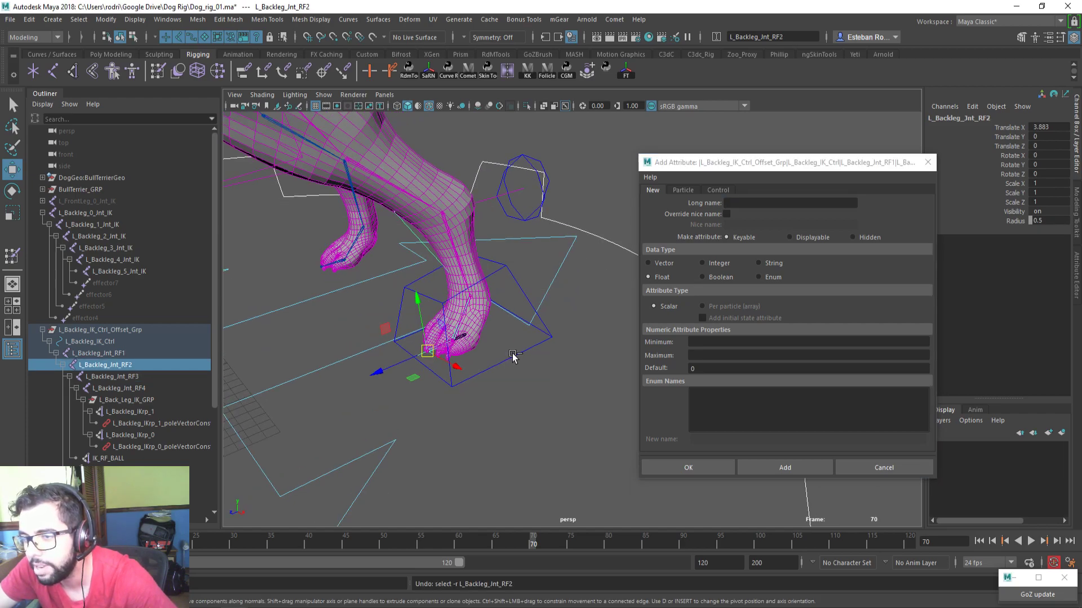
# Add keyable float attributes named Fingers, Ball and Ankle to L_Backleg_IK_Ctrl and close the attribute dialog
pyautogui.moveTo(527, 337); pyautogui.dragTo(554, 371)
pyautogui.click(749, 205)
pyautogui.write('Fing')
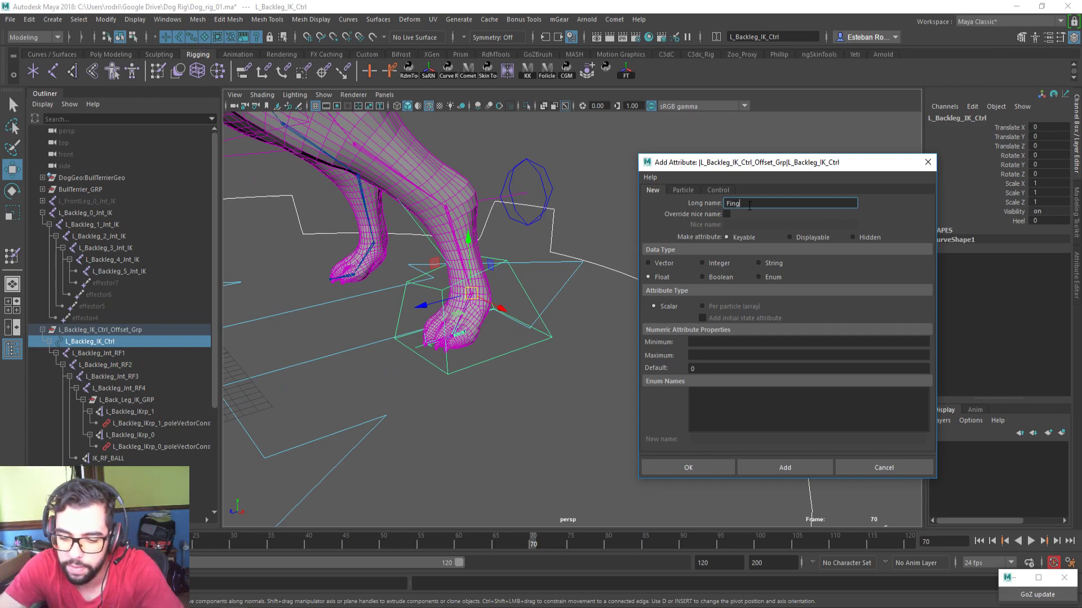
pyautogui.click(780, 468)
pyautogui.write('Ball')
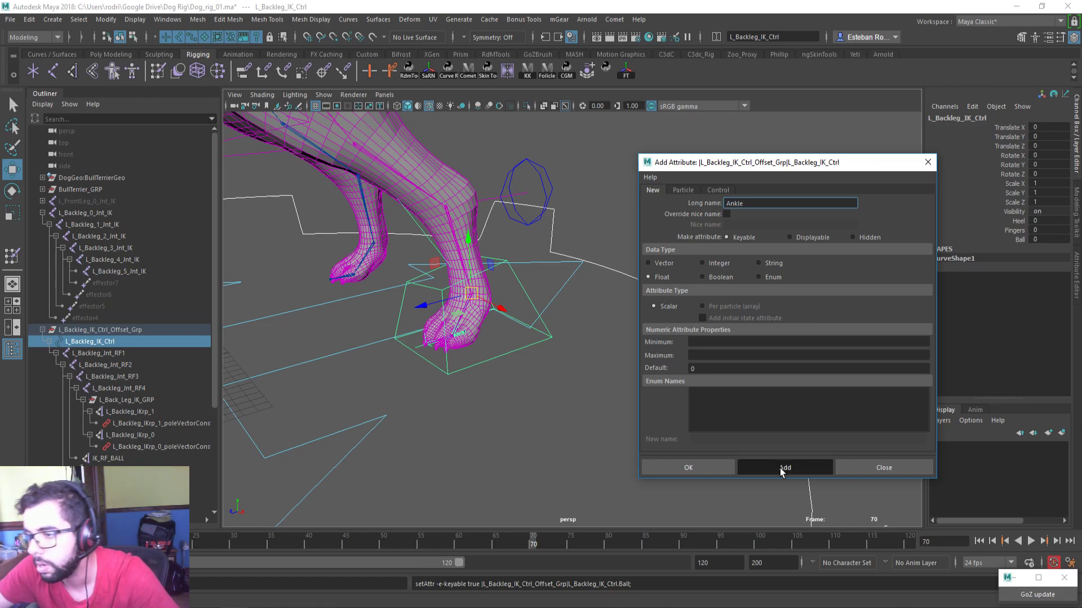
pyautogui.click(780, 468)
pyautogui.click(866, 467)
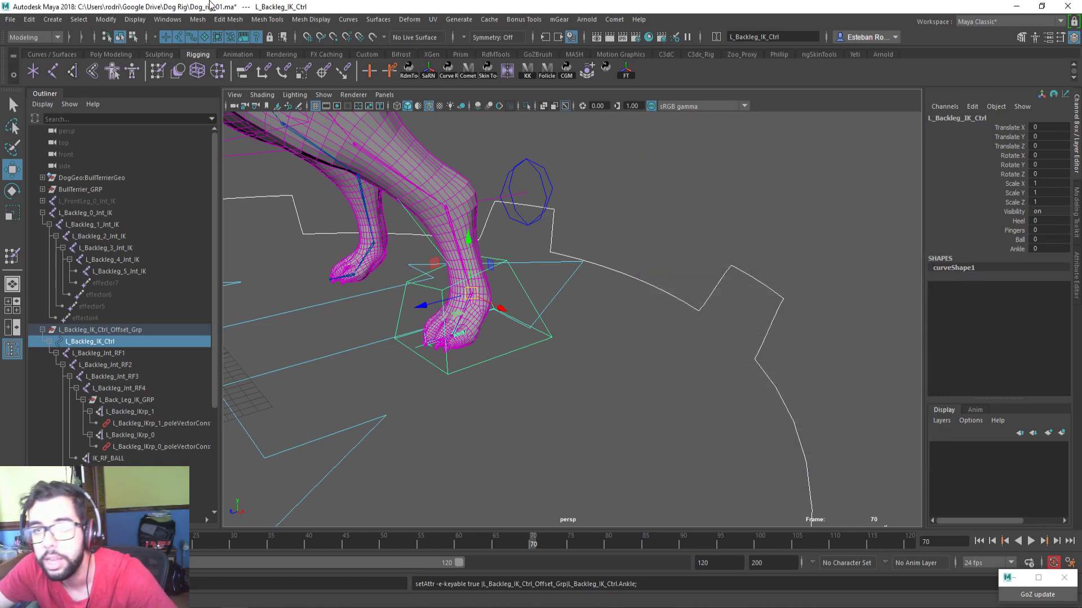
# Load L_Backleg_IK_Ctrl as the source and joints L_Backleg_Jnt_RF1 to RF4 as the targets in the Connection Editor
pyautogui.click(168, 20)
pyautogui.moveTo(227, 59)
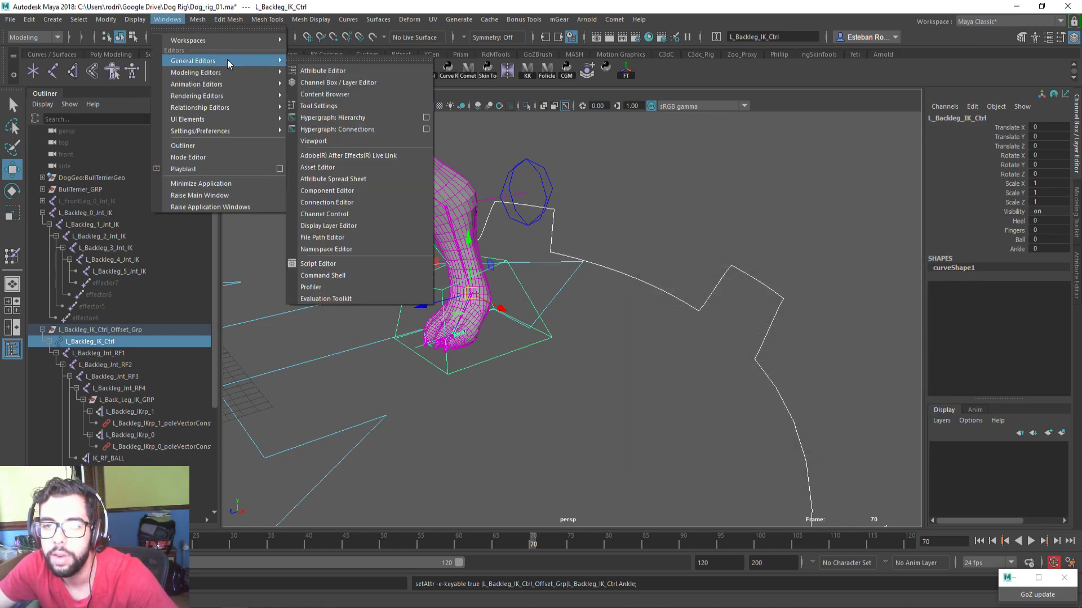
pyautogui.click(344, 203)
pyautogui.moveTo(345, 131); pyautogui.dragTo(661, 121)
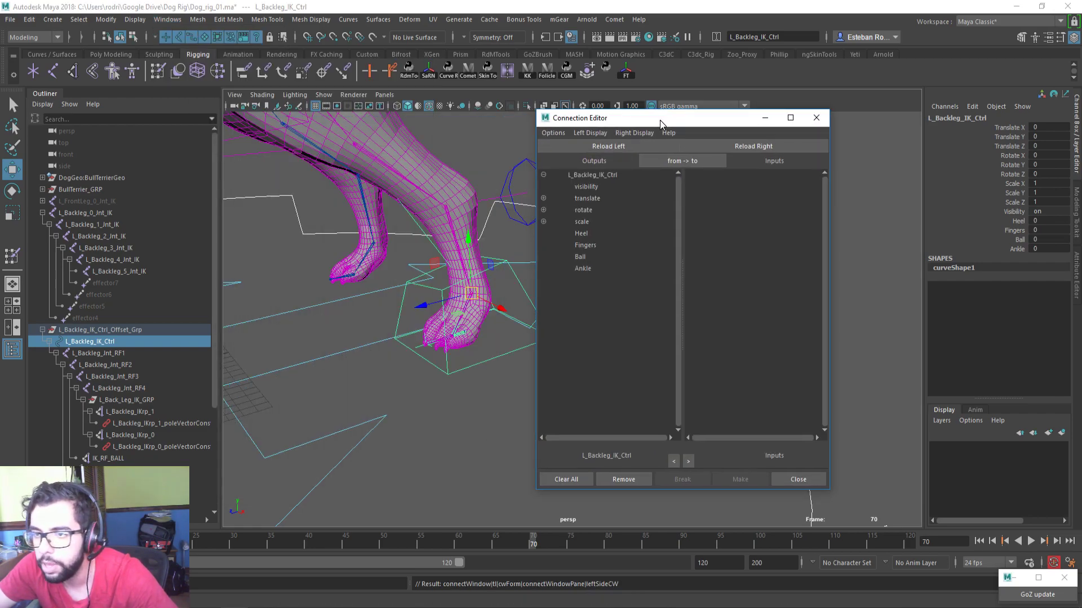
pyautogui.moveTo(118, 354); pyautogui.dragTo(157, 392)
pyautogui.click(705, 147)
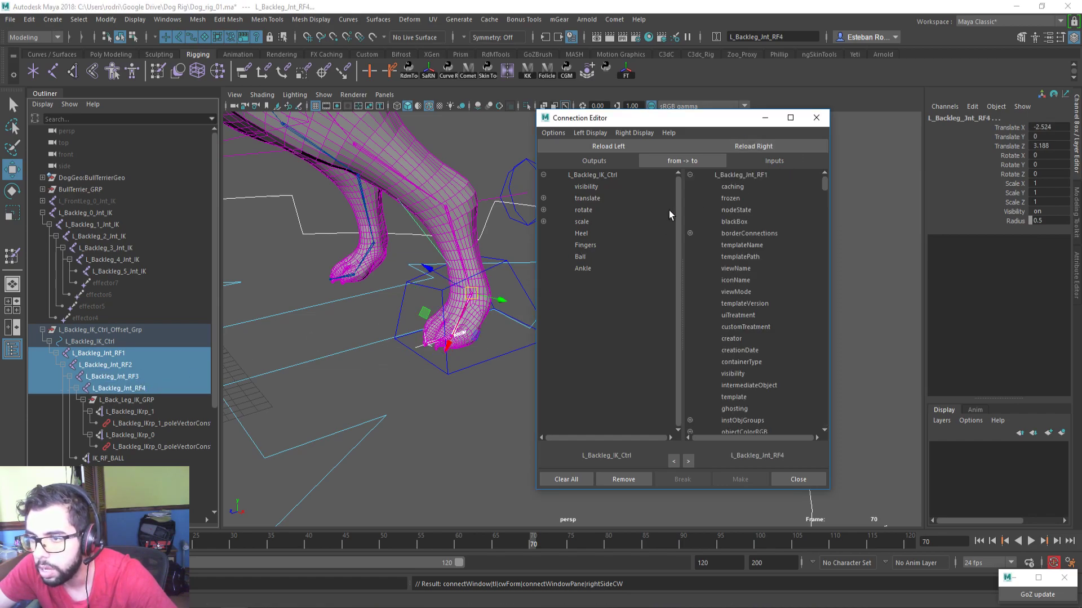
# Test-rotate L_Backleg_Jnt_RF1 about its Z and Y axes and L_Backleg_IK_Ctrl about X, undoing each rotation
pyautogui.click(121, 354)
pyautogui.keyDown('alt'); pyautogui.moveTo(382, 332); pyautogui.dragTo(357, 324, button='middle'); pyautogui.keyUp('alt')
pyautogui.press('e')
pyautogui.moveTo(438, 340)
pyautogui.mouseDown()
pyautogui.moveTo(406, 342)
pyautogui.moveTo(448, 347)
pyautogui.mouseUp()
pyautogui.hotkey('ctrl', 'z')
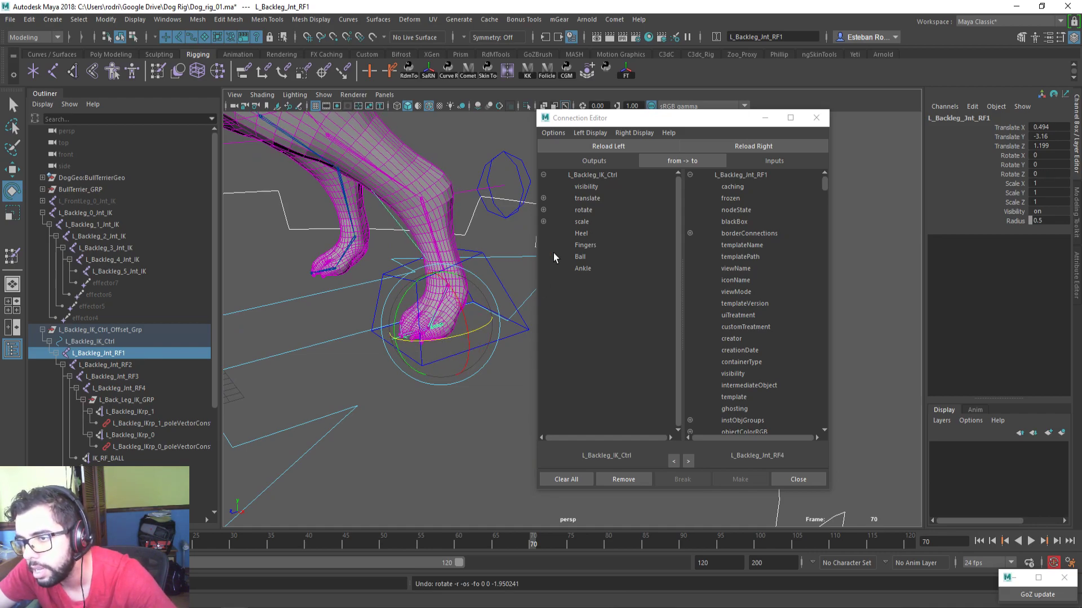
pyautogui.moveTo(410, 314)
pyautogui.mouseDown()
pyautogui.moveTo(398, 359)
pyautogui.moveTo(424, 299)
pyautogui.moveTo(408, 324)
pyautogui.mouseUp()
pyautogui.hotkey('ctrl', 'z')
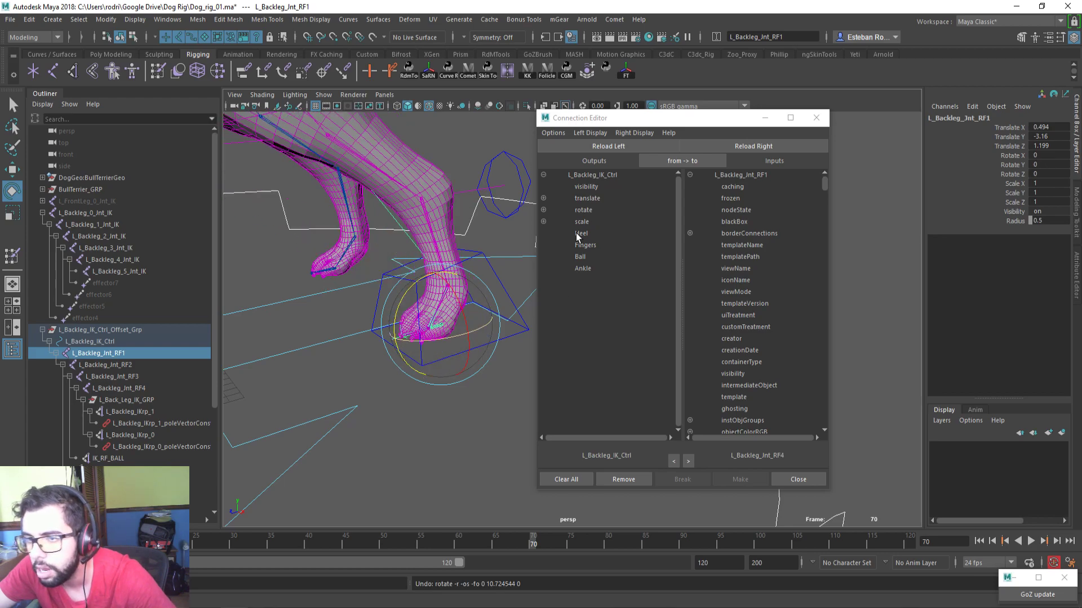
pyautogui.click(494, 255)
pyautogui.click(484, 253)
pyautogui.moveTo(408, 262); pyautogui.dragTo(501, 330)
pyautogui.hotkey('ctrl', 'z')
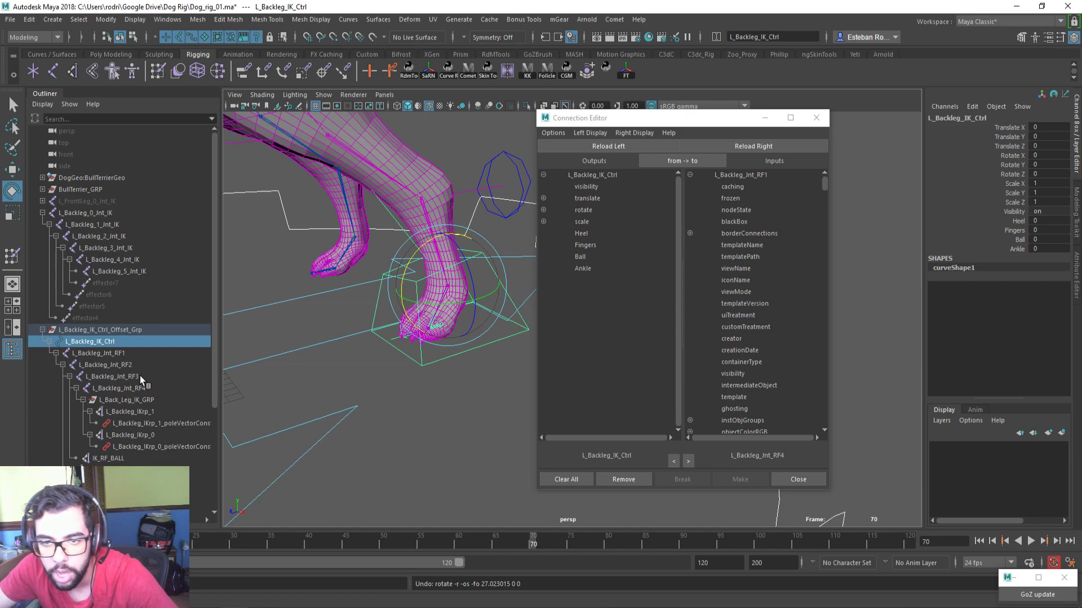
# Hide the non-keyable target attributes and connect the control's Heel attribute to rotateZ of L_Backleg_Jnt_RF1
pyautogui.click(581, 233)
pyautogui.click(653, 135)
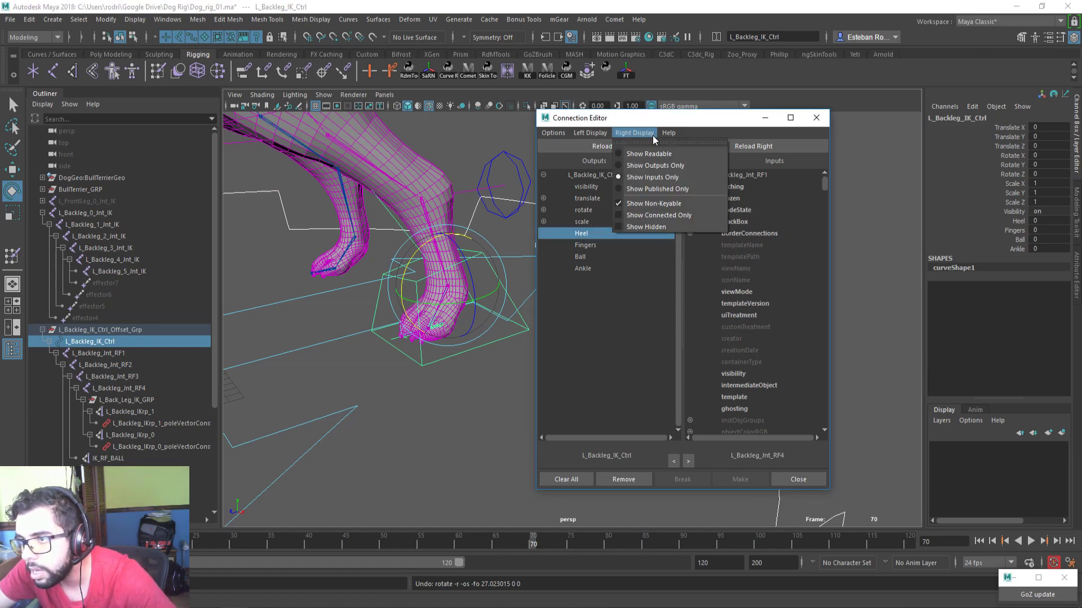
pyautogui.click(654, 195)
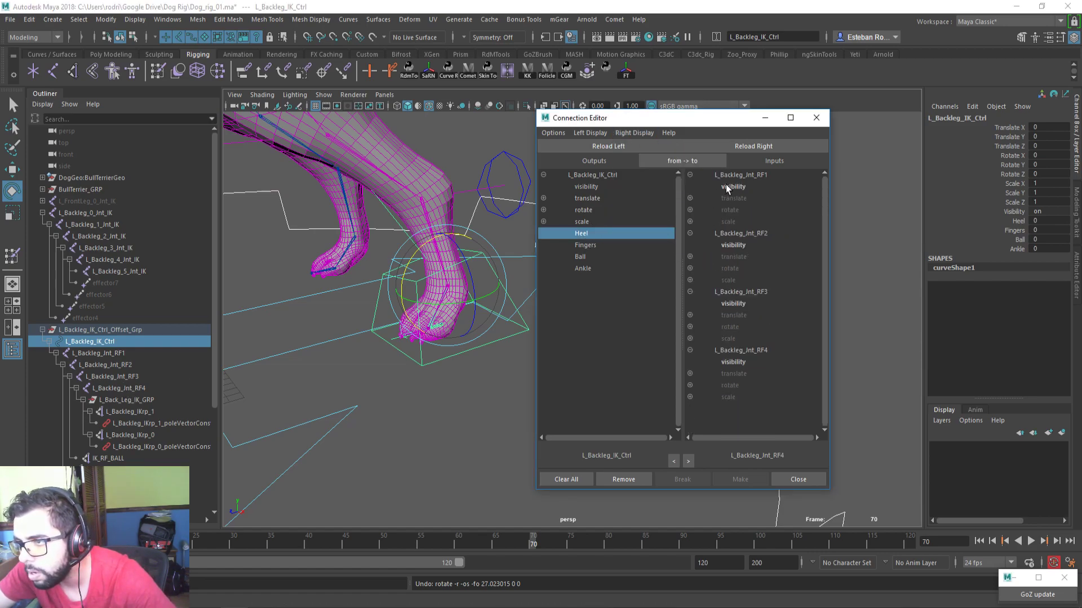
pyautogui.click(690, 210)
pyautogui.click(739, 244)
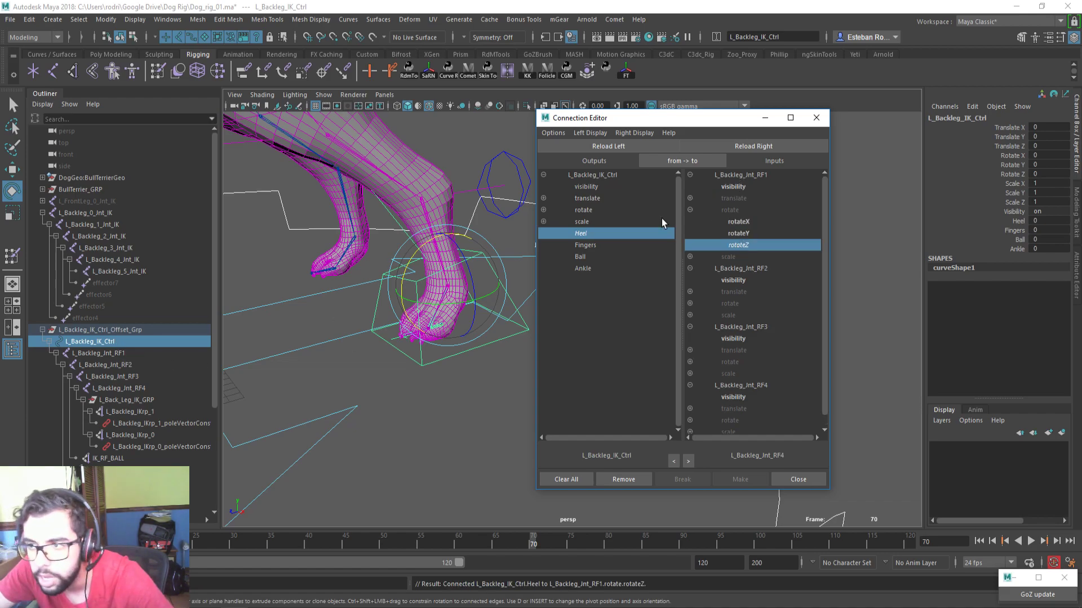
# Try rotating the connected L_Backleg_Jnt_RF1 joint in the viewport and undo it
pyautogui.click(122, 354)
pyautogui.moveTo(412, 297); pyautogui.dragTo(430, 313)
pyautogui.hotkey('ctrl', 'z')
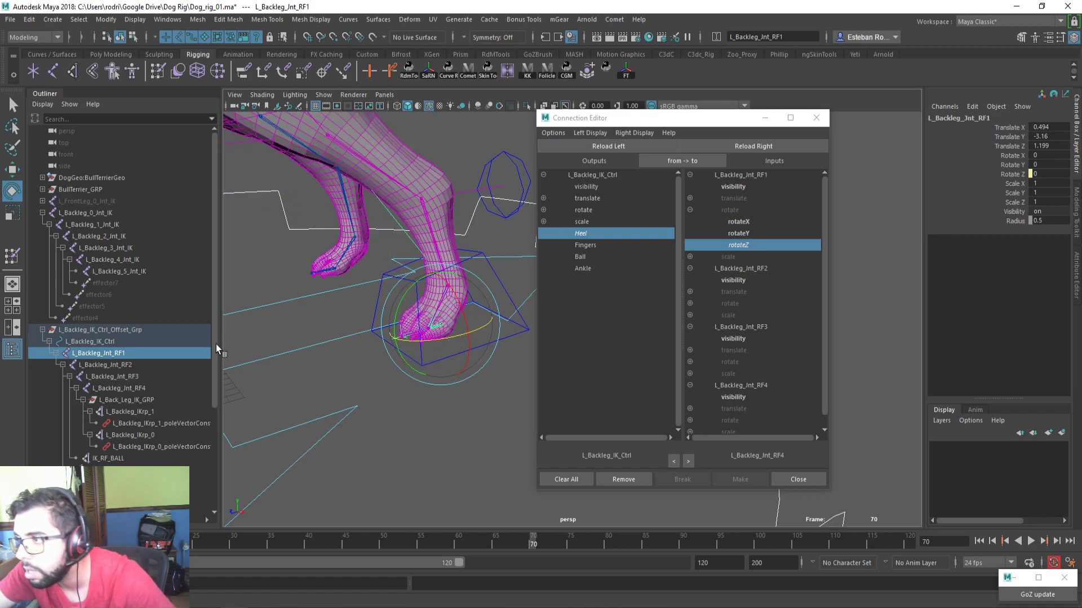
# Check the bend axis of L_Backleg_Jnt_RF2 with a test rotation and connect Fingers to its rotateY
pyautogui.click(152, 363)
pyautogui.moveTo(406, 352); pyautogui.dragTo(445, 352)
pyautogui.hotkey('ctrl', 'z')
pyautogui.click(594, 244)
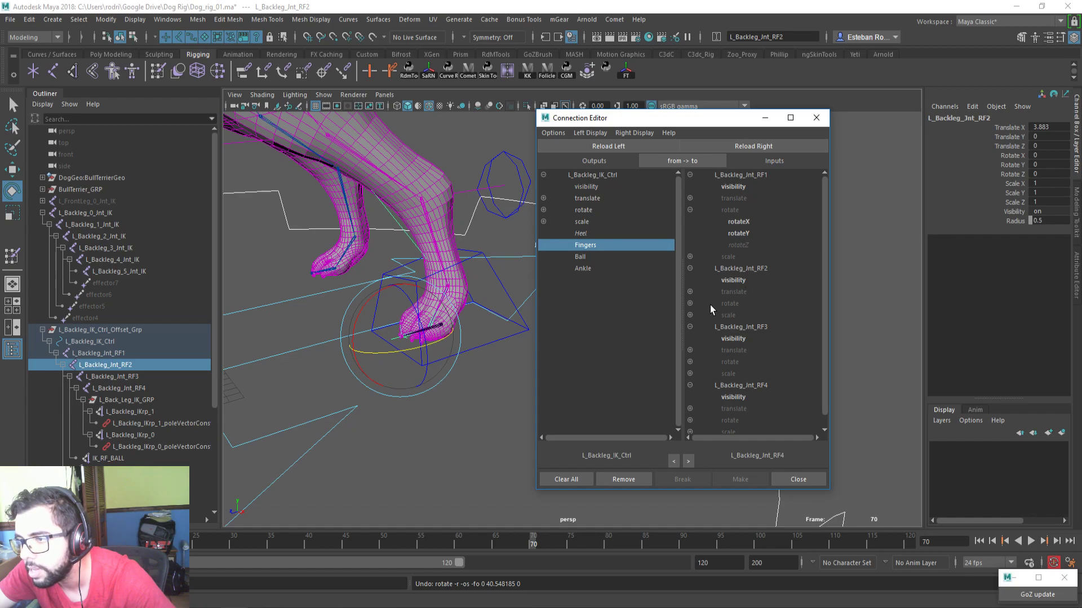
pyautogui.click(739, 327)
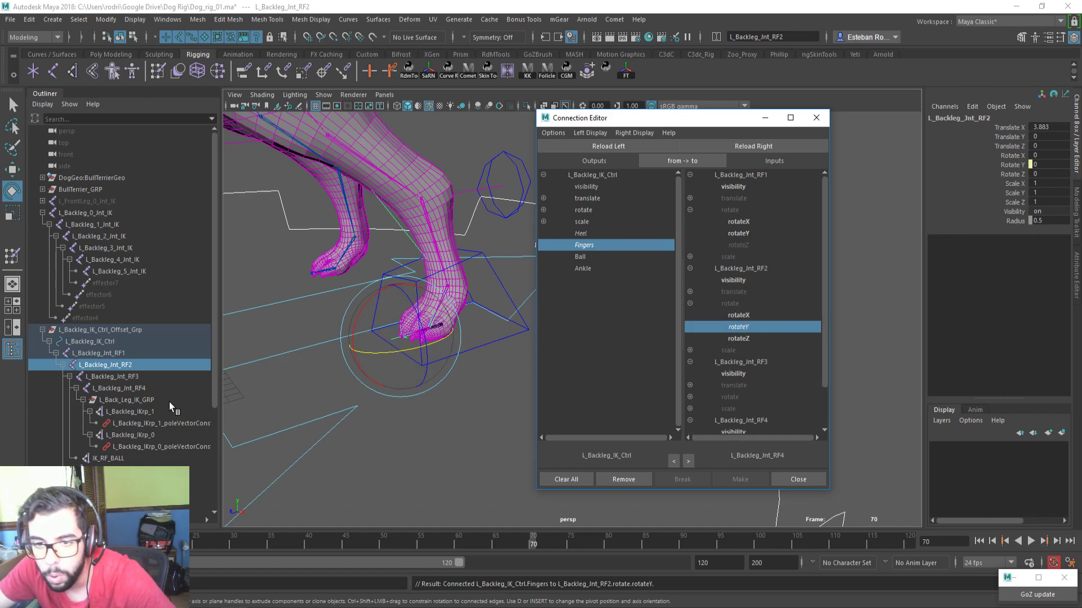
# Check the bend axis of L_Backleg_Jnt_RF3 with a test rotation and connect Ball to its rotateY
pyautogui.click(129, 377)
pyautogui.moveTo(404, 306); pyautogui.dragTo(397, 321)
pyautogui.hotkey('ctrl', 'z')
pyautogui.click(584, 257)
pyautogui.scroll(-2, 754, 362)
pyautogui.click(691, 350)
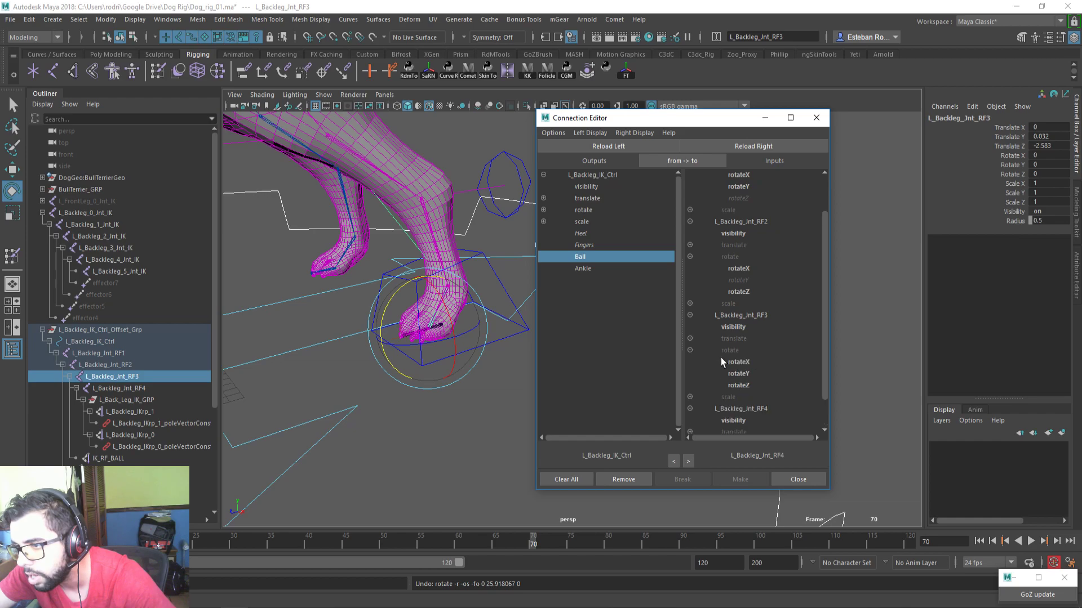
pyautogui.click(739, 374)
# Test the rotation axes of L_Backleg_Jnt_RF4, connect Ankle to the joint's rotation and close the Connection Editor
pyautogui.click(141, 388)
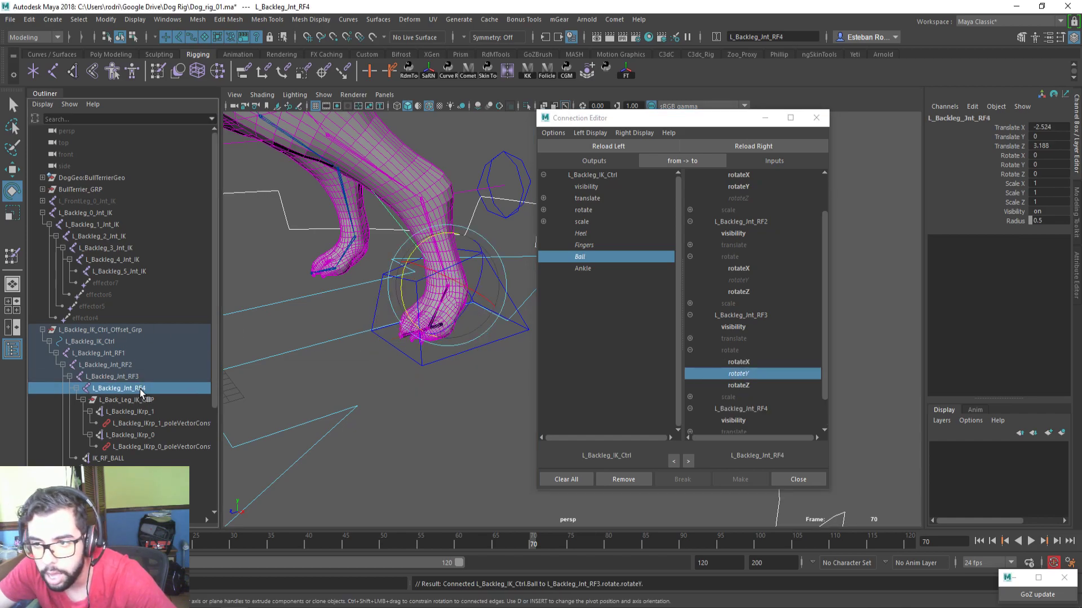
pyautogui.moveTo(402, 297); pyautogui.dragTo(486, 290)
pyautogui.hotkey('ctrl', 'z')
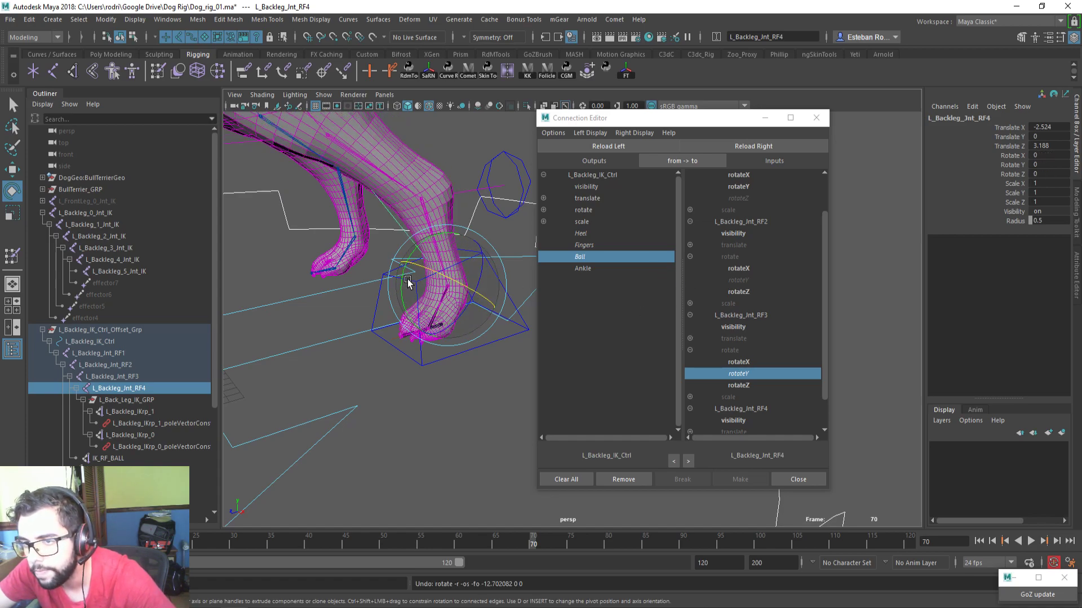
pyautogui.moveTo(402, 279); pyautogui.dragTo(399, 301)
pyautogui.hotkey('ctrl', 'z')
pyautogui.click(583, 268)
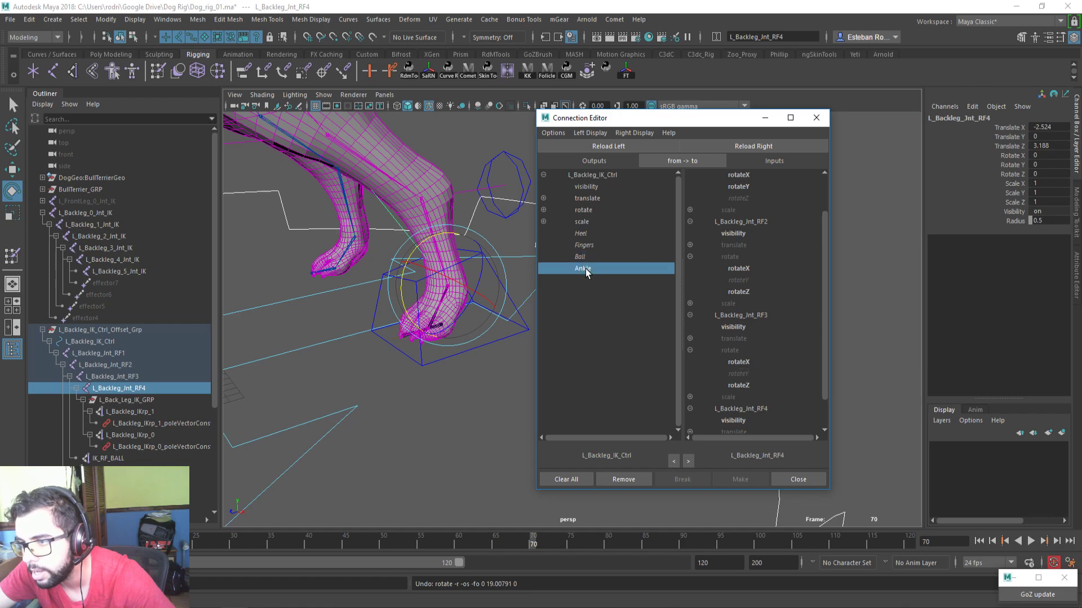
pyautogui.scroll(-1, 730, 381)
pyautogui.click(738, 421)
pyautogui.click(798, 480)
# Test the Ball and Ankle attributes of L_Backleg_IK_Ctrl by varying their values, undoing each change
pyautogui.click(504, 360)
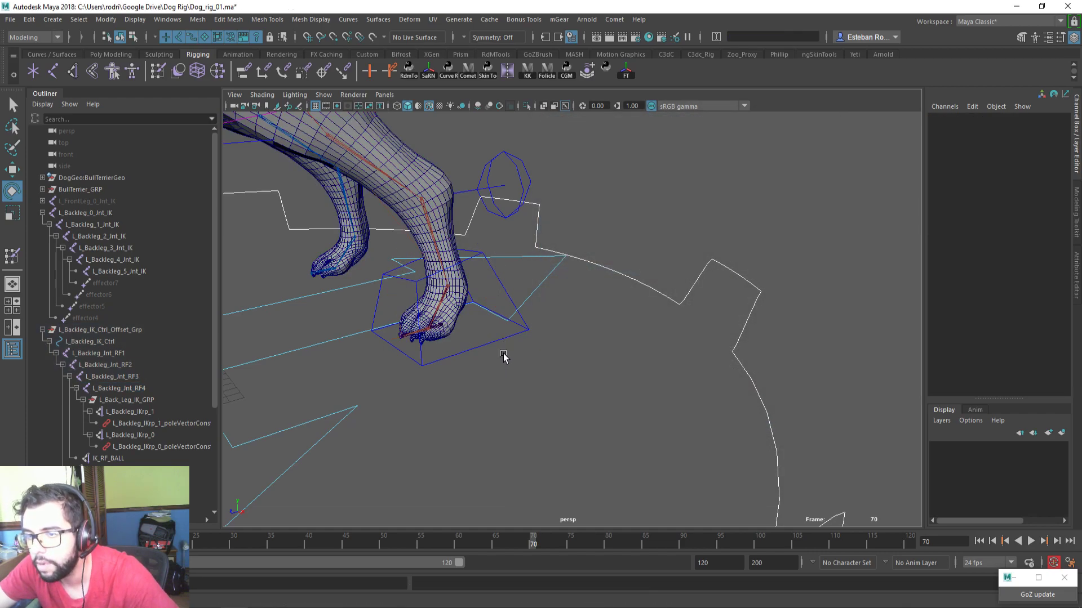
pyautogui.click(503, 337)
pyautogui.click(1020, 240)
pyautogui.moveTo(846, 264); pyautogui.dragTo(849, 289, button='middle')
pyautogui.hotkey('ctrl', 'z')
pyautogui.click(1026, 249)
pyautogui.moveTo(626, 269); pyautogui.dragTo(911, 347, button='middle')
pyautogui.hotkey('ctrl', 'z')
# Test the Fingers and Heel attributes of L_Backleg_IK_Ctrl by varying their values, undoing each change
pyautogui.click(1016, 230)
pyautogui.moveTo(789, 234); pyautogui.dragTo(789, 282, button='middle')
pyautogui.hotkey('ctrl', 'z')
pyautogui.click(1019, 221)
pyautogui.moveTo(572, 232); pyautogui.dragTo(551, 259, button='middle')
pyautogui.hotkey('ctrl', 'z')
pyautogui.keyDown('alt'); pyautogui.moveTo(550, 259); pyautogui.dragTo(592, 302); pyautogui.keyUp('alt')
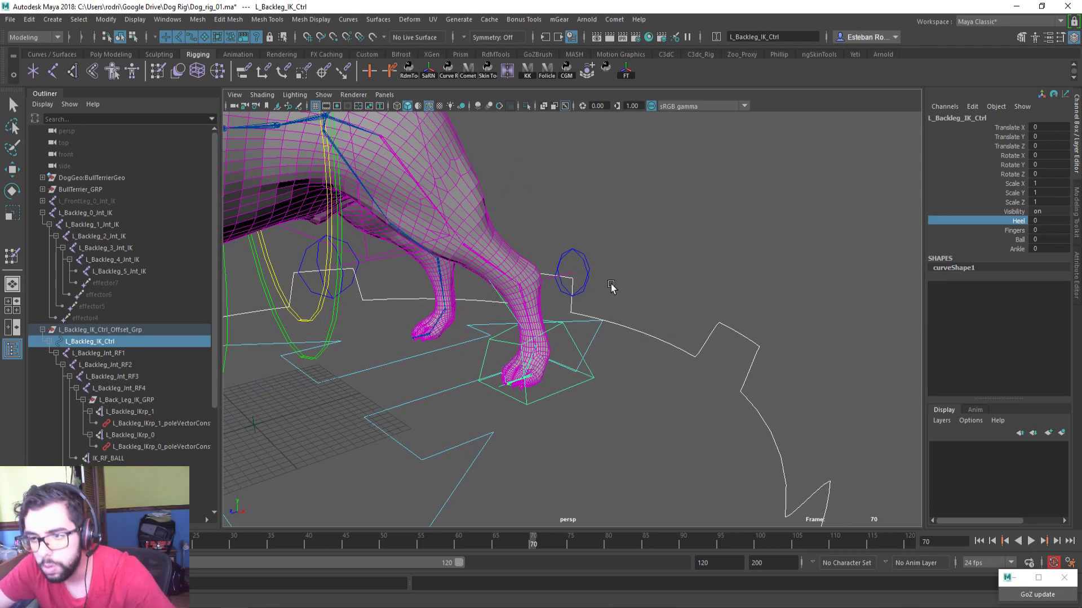
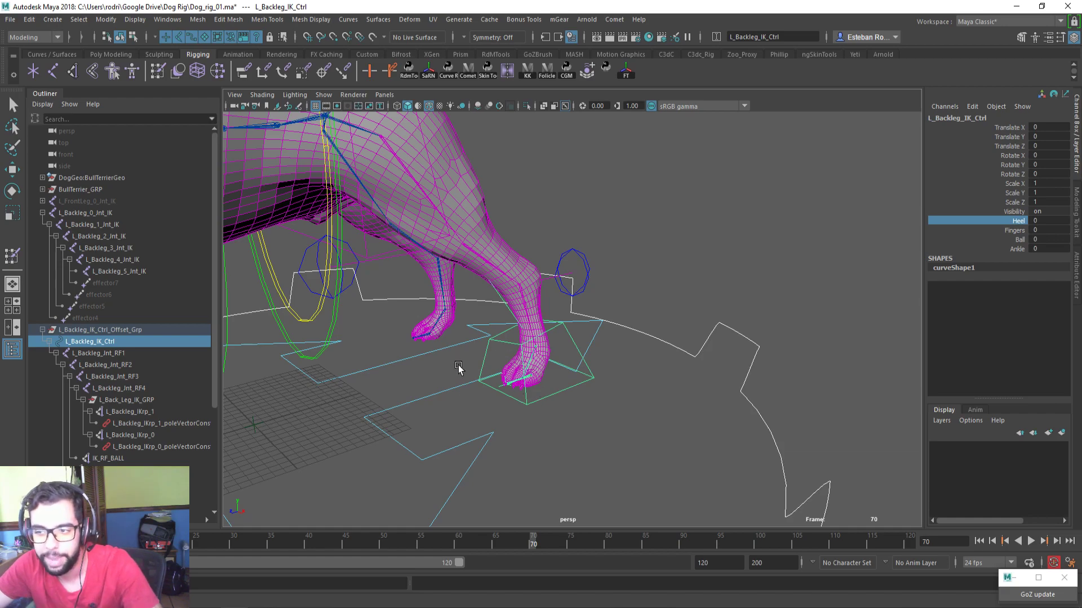
# Select the four reverse-foot joints L_Backleg_Jnt_RF1, RF2, RF3 and RF4 together
pyautogui.scroll(2, 525, 406)
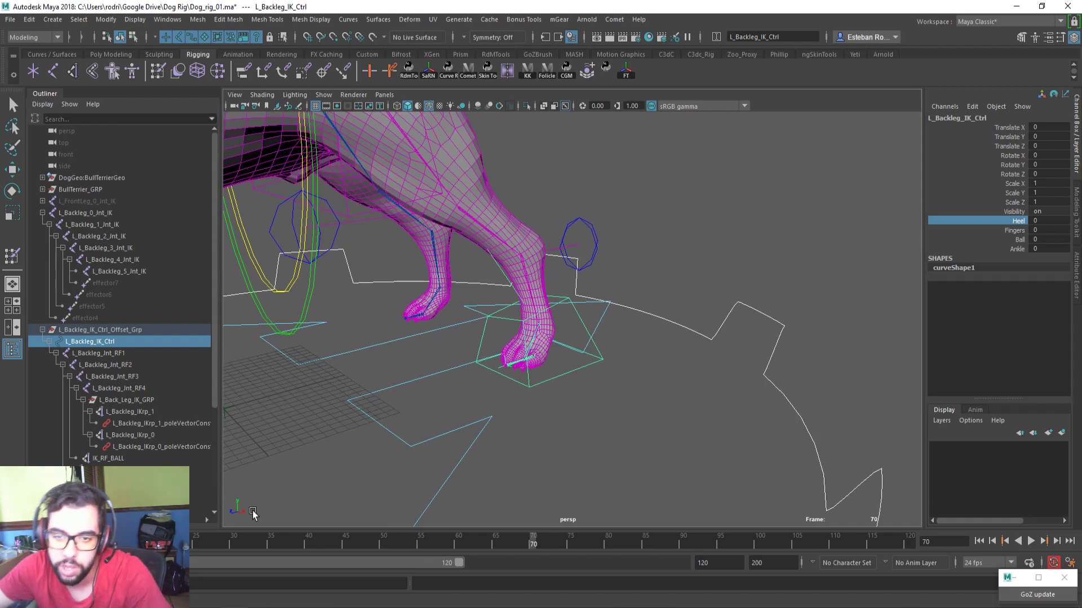
pyautogui.click(133, 355)
pyautogui.press('e')
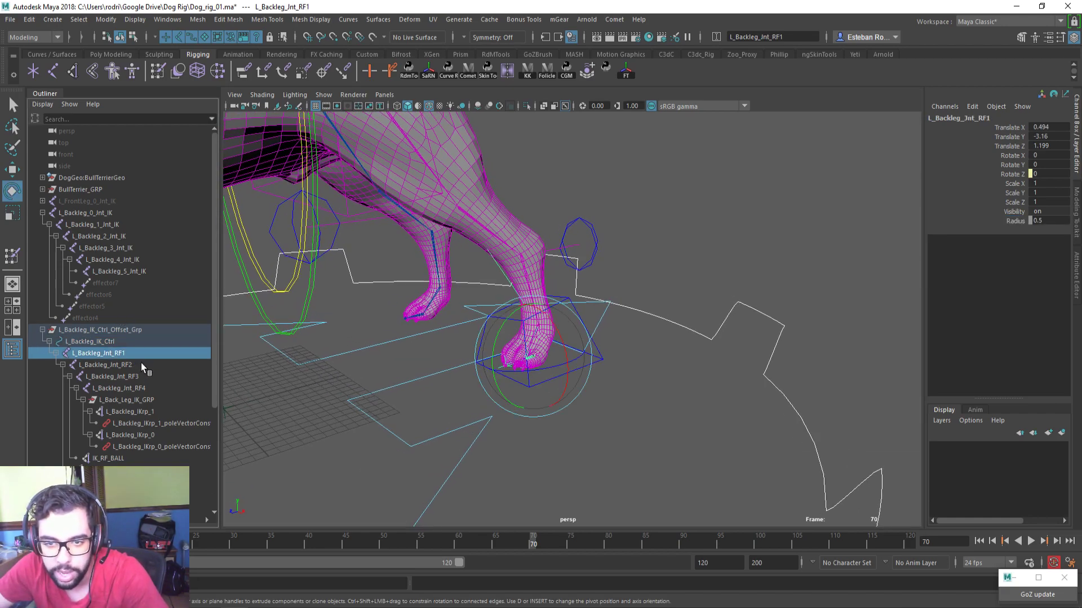
pyautogui.keyDown('ctrl'); pyautogui.click(141, 364); pyautogui.keyUp('ctrl')
pyautogui.keyDown('ctrl'); pyautogui.click(146, 376); pyautogui.keyUp('ctrl')
pyautogui.keyDown('ctrl'); pyautogui.click(147, 380); pyautogui.keyUp('ctrl')
pyautogui.keyDown('ctrl'); pyautogui.click(151, 376); pyautogui.keyUp('ctrl')
pyautogui.keyDown('ctrl'); pyautogui.click(155, 388); pyautogui.keyUp('ctrl')
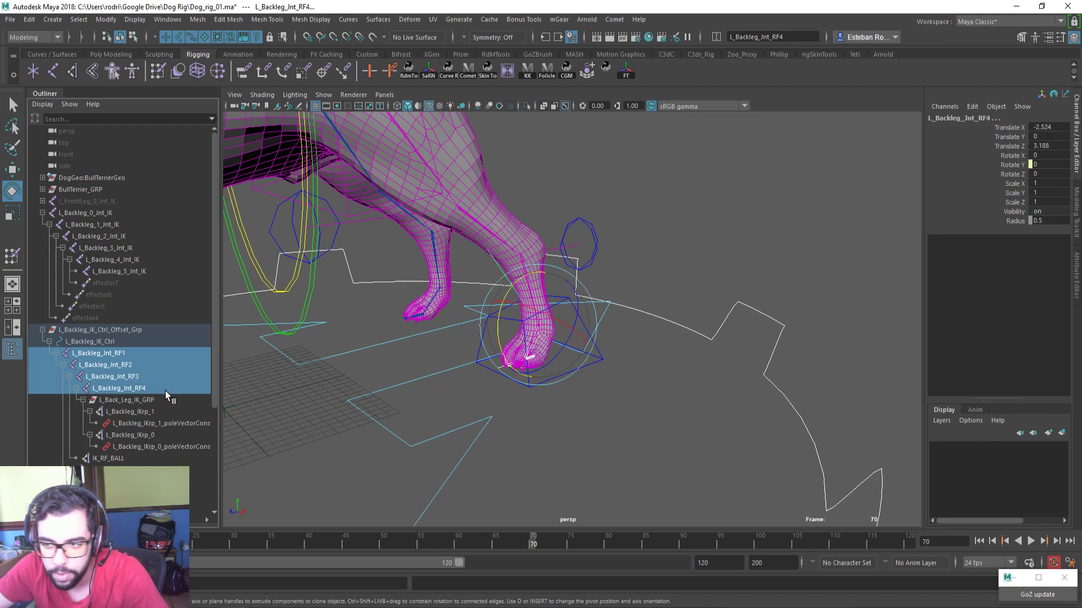
# Try to add zero groups above the four reverse-foot joints with Comet zeroOut and inspect the resulting hierarchy
pyautogui.keyDown('alt'); pyautogui.moveTo(428, 403); pyautogui.dragTo(425, 378, button='middle'); pyautogui.keyUp('alt')
pyautogui.scroll(1, 424, 378)
pyautogui.scroll(2, 592, 410)
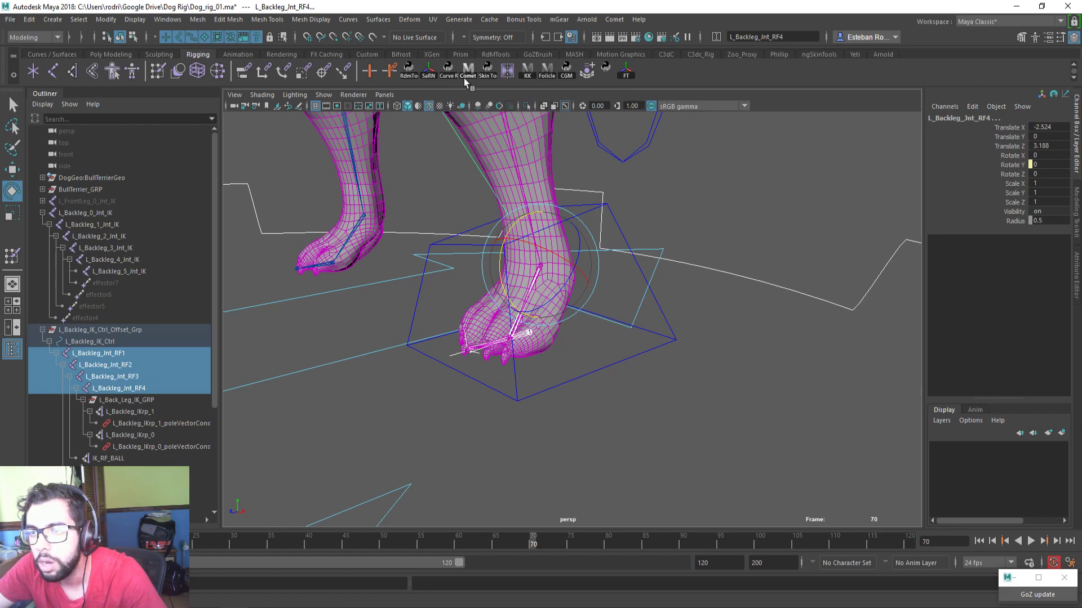
pyautogui.click(614, 19)
pyautogui.moveTo(652, 98)
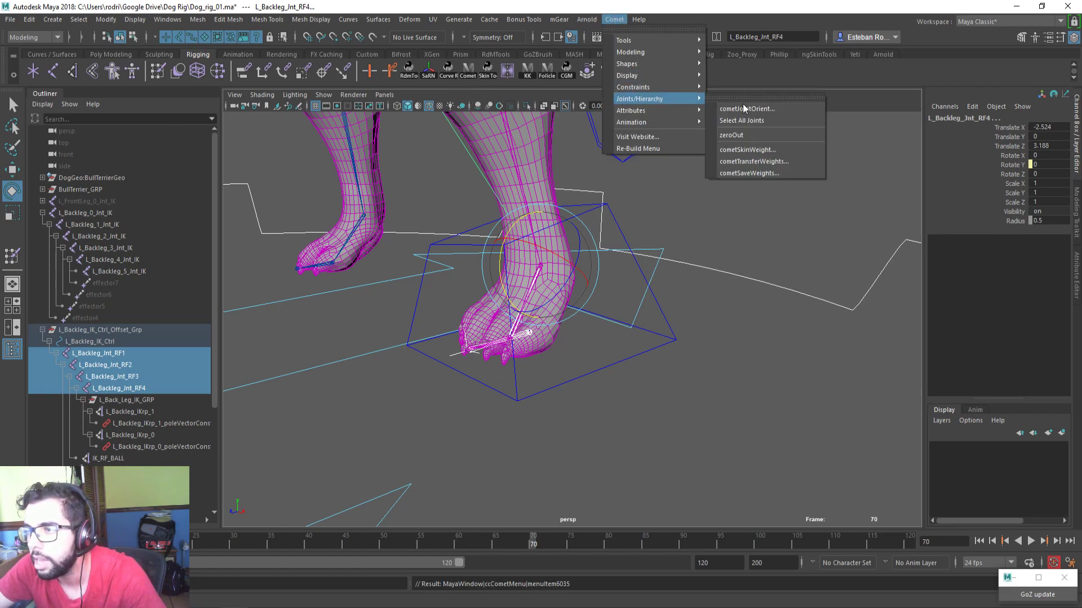
pyautogui.click(754, 137)
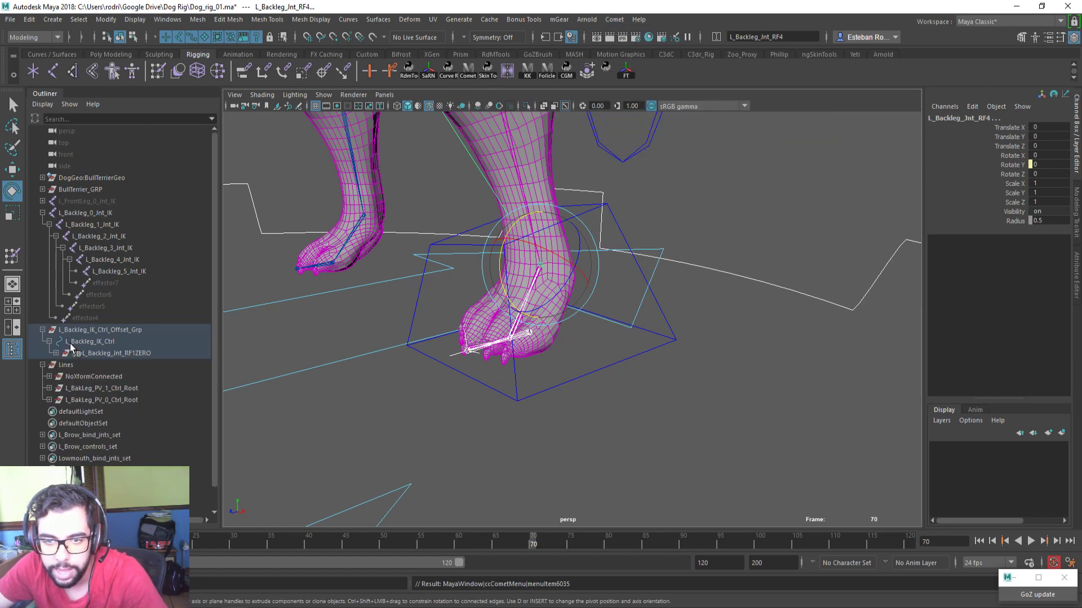
pyautogui.keyDown('shift'); pyautogui.click(56, 354); pyautogui.keyUp('shift')
pyautogui.keyDown('alt'); pyautogui.moveTo(462, 384); pyautogui.dragTo(461, 360, button='middle'); pyautogui.keyUp('alt')
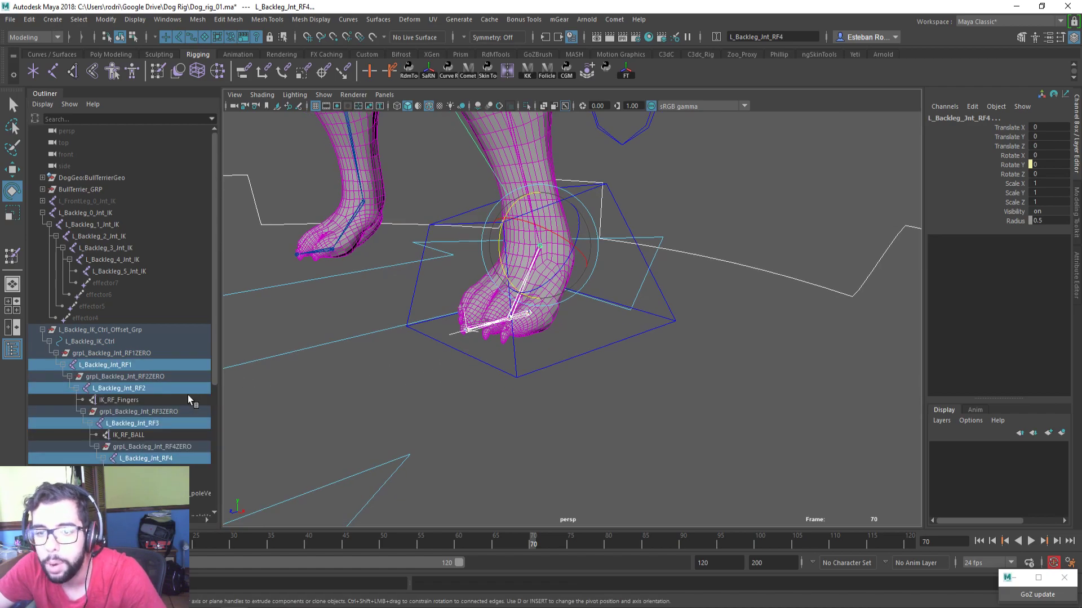
pyautogui.click(147, 412)
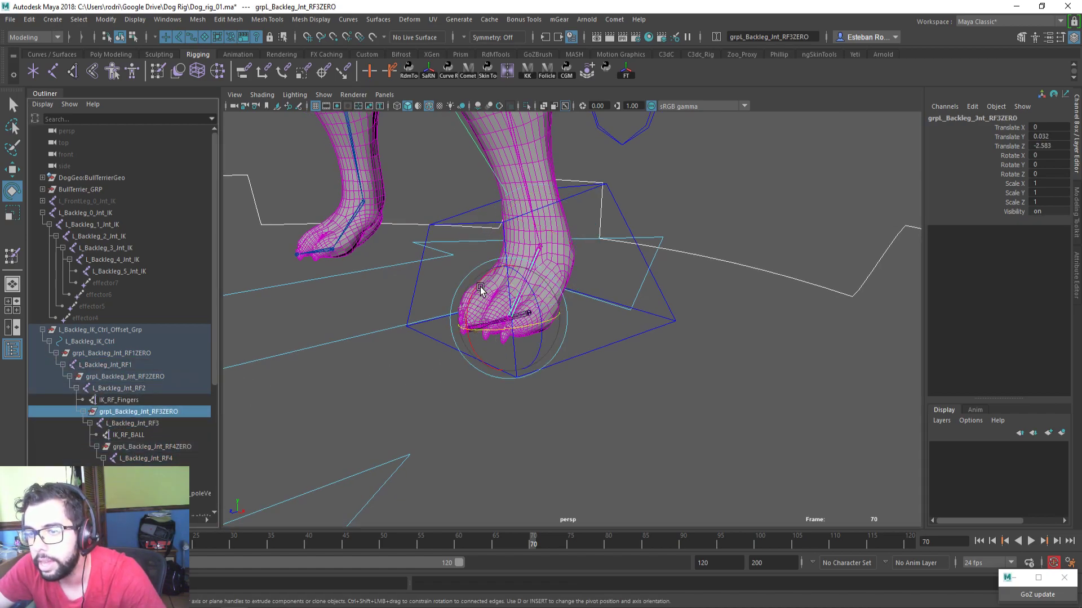
# Undo the zeroOut grouping of the reverse-foot joints
pyautogui.hotkey('ctrl', 'z')
pyautogui.hotkey('ctrl', 'z')
pyautogui.hotkey('ctrl', 'z')
pyautogui.hotkey('ctrl', 'z')
pyautogui.hotkey('ctrl', 'z')
pyautogui.hotkey('ctrl', 'z')
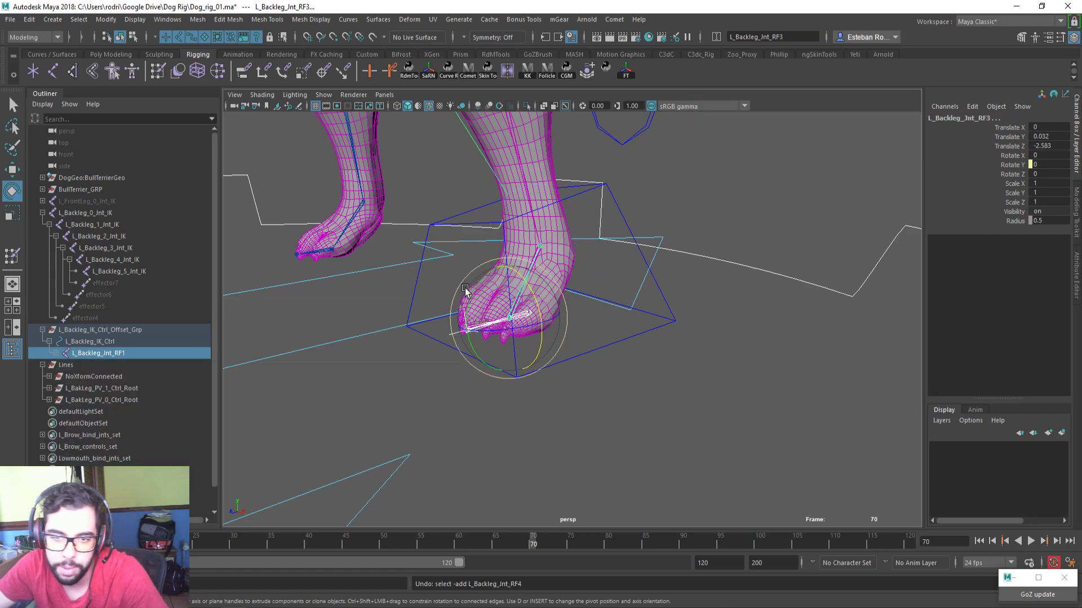
# Add L_Backleg_Jnt_RF4 to the selected joints and create Root and Auto groups for all four with RdM Tools
pyautogui.click(56, 353)
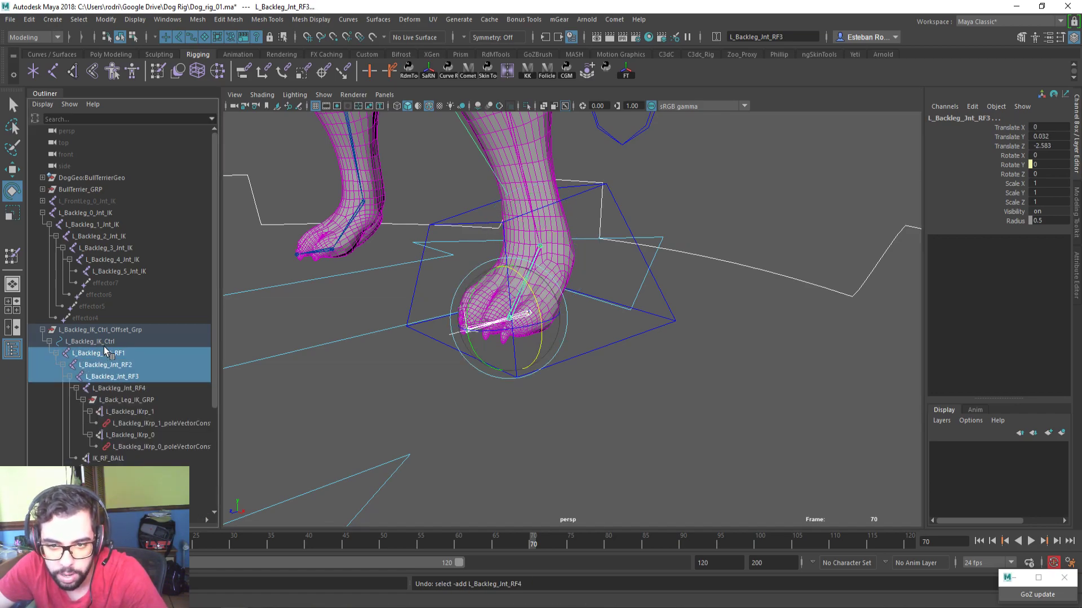
pyautogui.keyDown('ctrl'); pyautogui.click(129, 387); pyautogui.keyUp('ctrl')
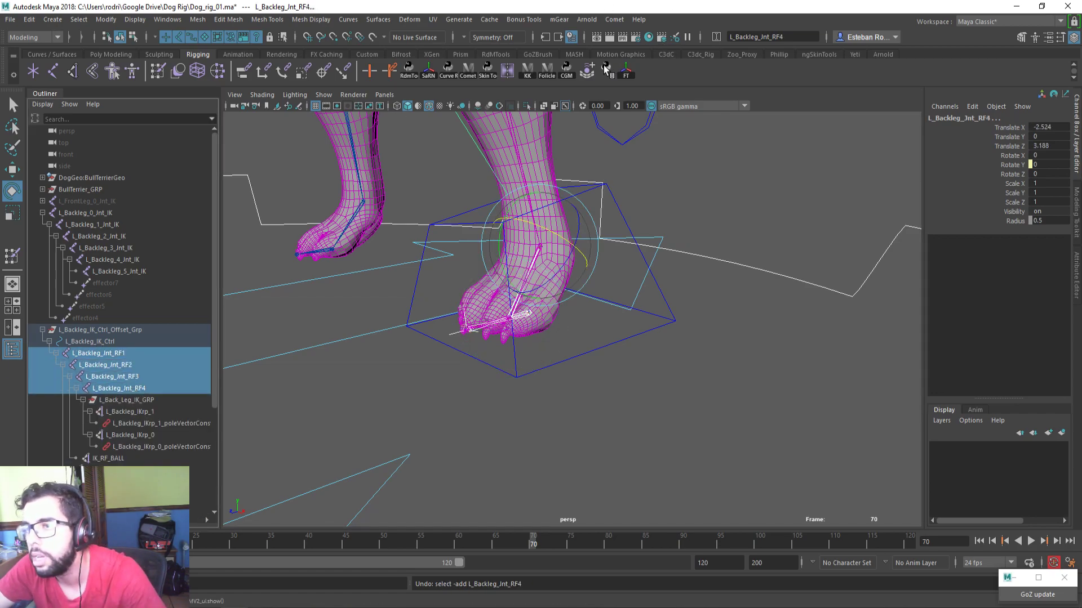
pyautogui.click(605, 66)
pyautogui.click(509, 150)
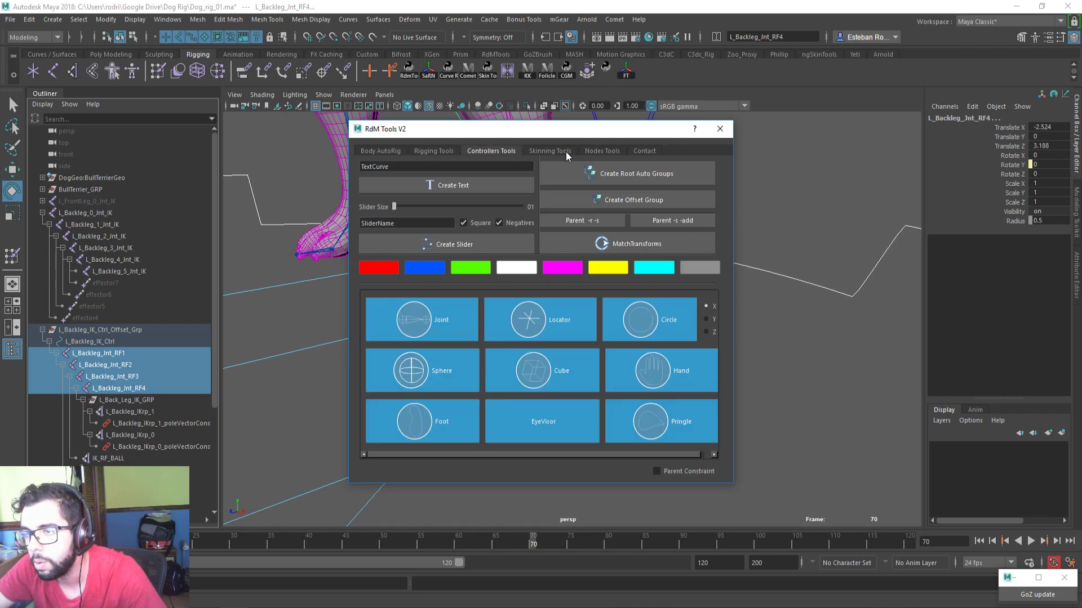
pyautogui.click(623, 169)
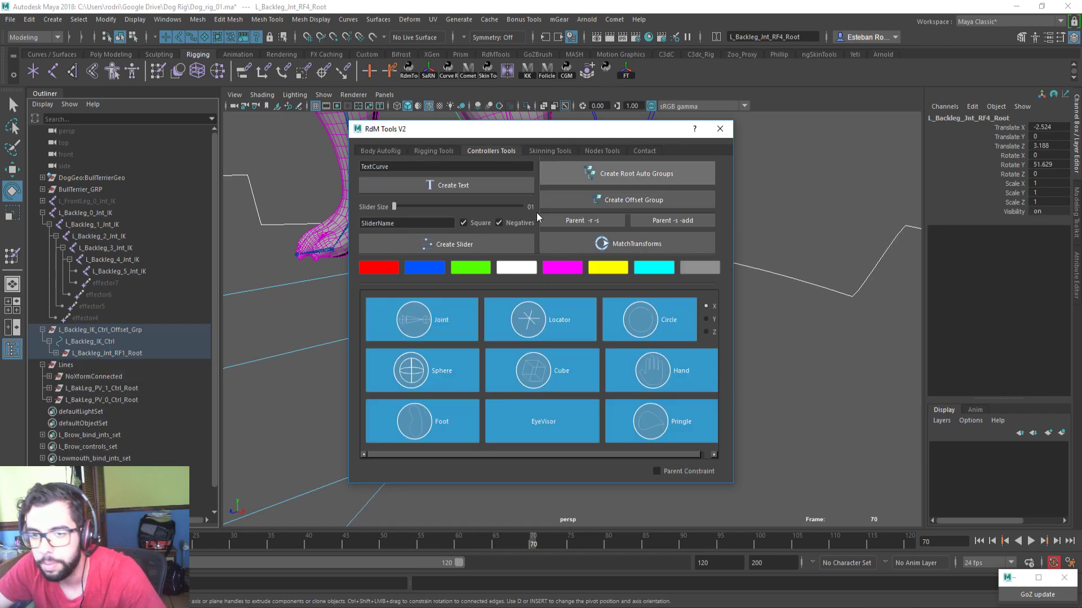
pyautogui.keyDown('shift'); pyautogui.click(56, 354); pyautogui.keyUp('shift')
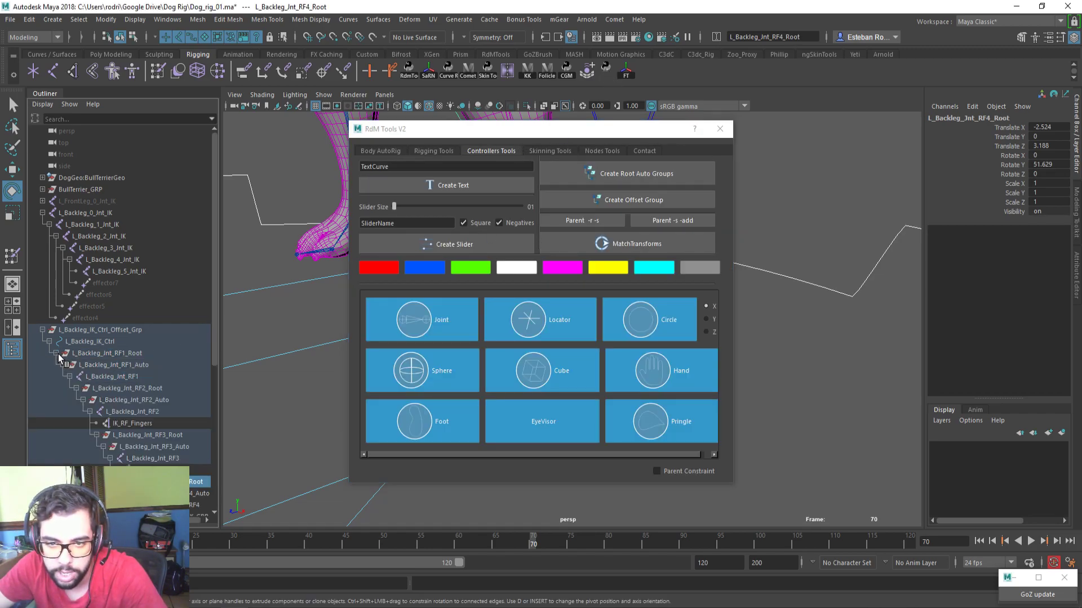
pyautogui.click(719, 129)
# Test the rotation of the Auto groups of RF4, RF3, RF2 and RF1, undoing each change
pyautogui.moveTo(214, 423); pyautogui.dragTo(264, 417)
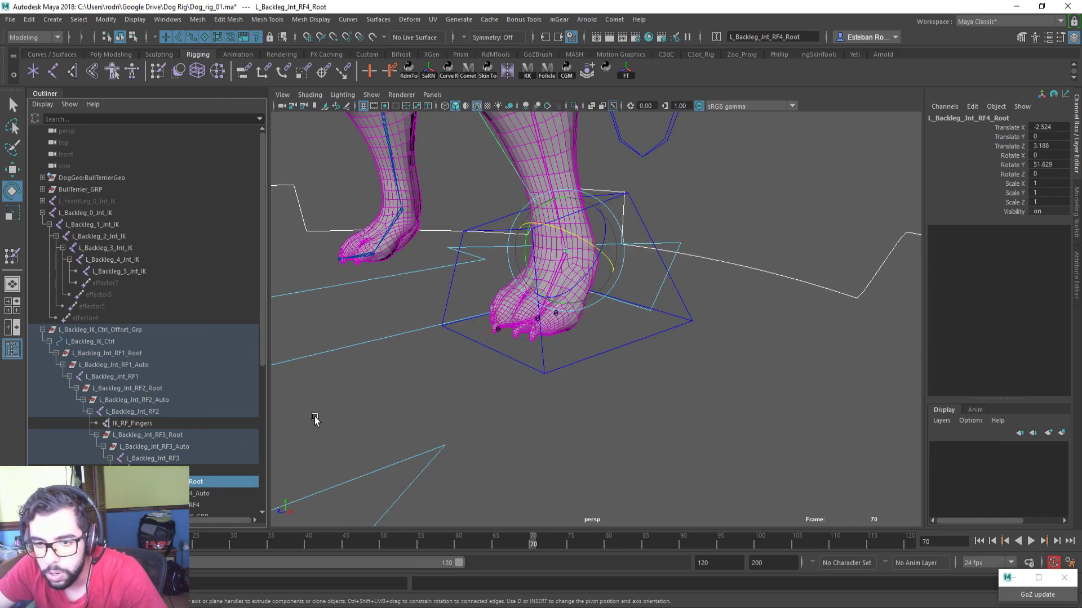
pyautogui.scroll(-3, 180, 329)
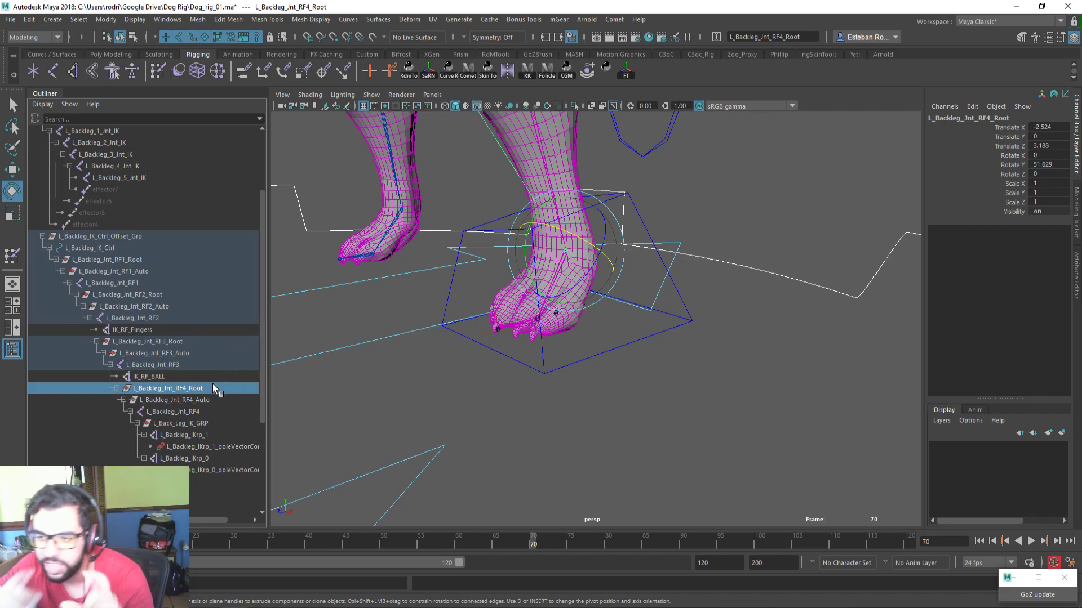
pyautogui.click(223, 401)
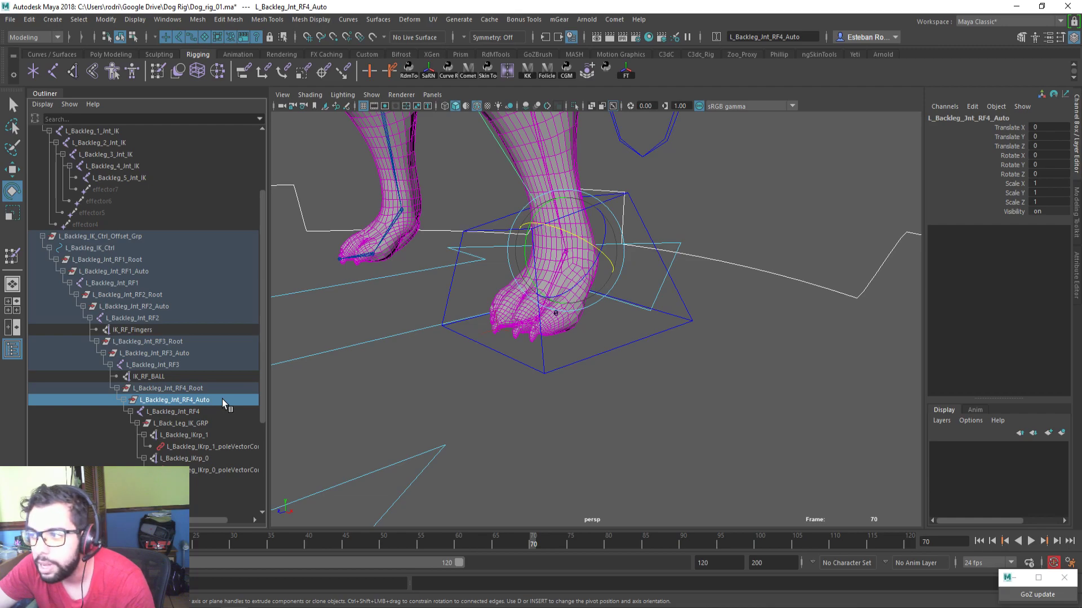
pyautogui.moveTo(524, 250); pyautogui.dragTo(541, 282)
pyautogui.hotkey('ctrl', 'z')
pyautogui.click(167, 354)
pyautogui.hotkey('ctrl', 'z')
pyautogui.click(164, 308)
pyautogui.hotkey('ctrl', 'z')
pyautogui.click(135, 271)
pyautogui.hotkey('ctrl', 'z')
# Create a NURBS circle and rename its shape node RF_Shape
pyautogui.click(56, 54)
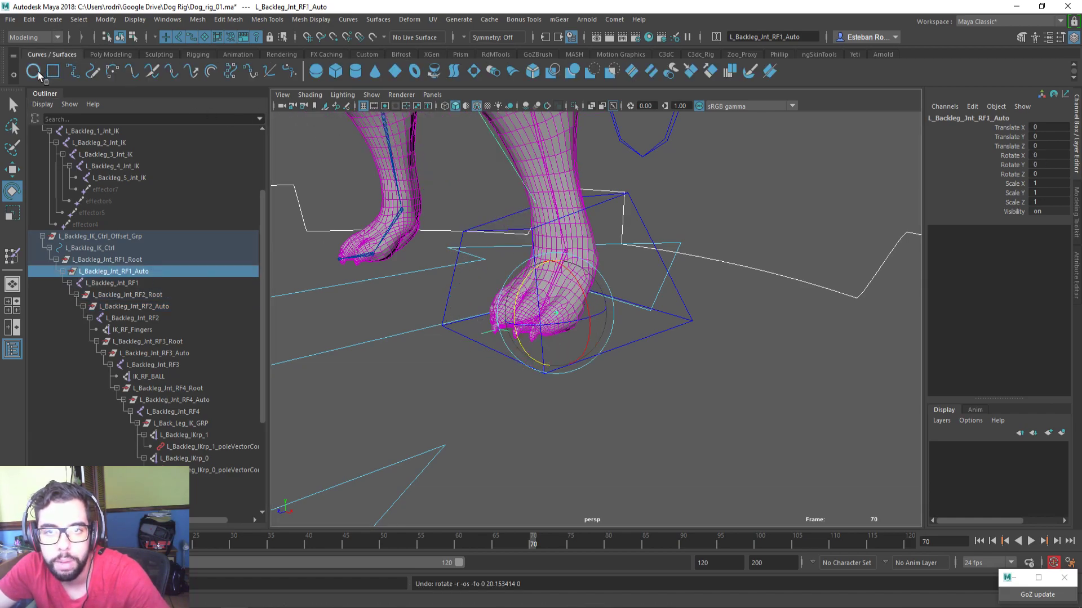
pyautogui.click(33, 71)
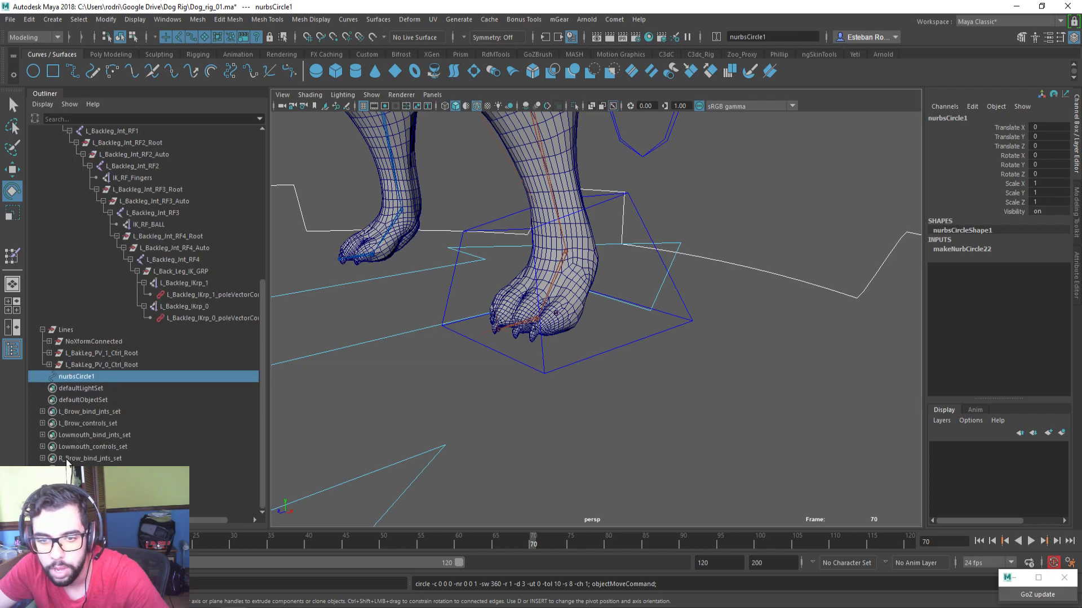
pyautogui.click(42, 329)
pyautogui.click(42, 388)
pyautogui.doubleClick(84, 400)
pyautogui.write('RF')
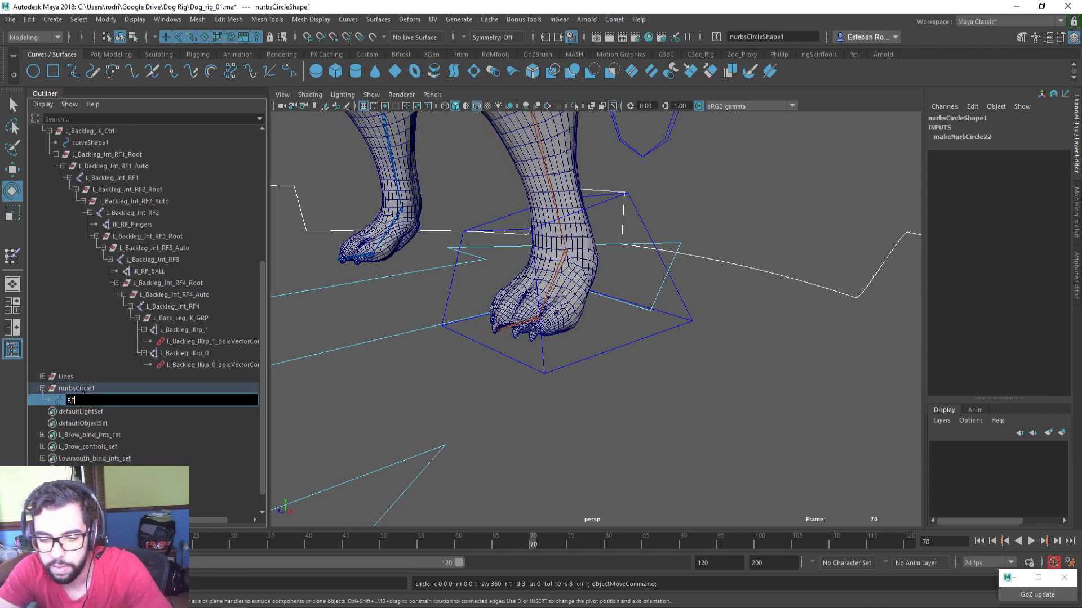
pyautogui.write(' Shape')
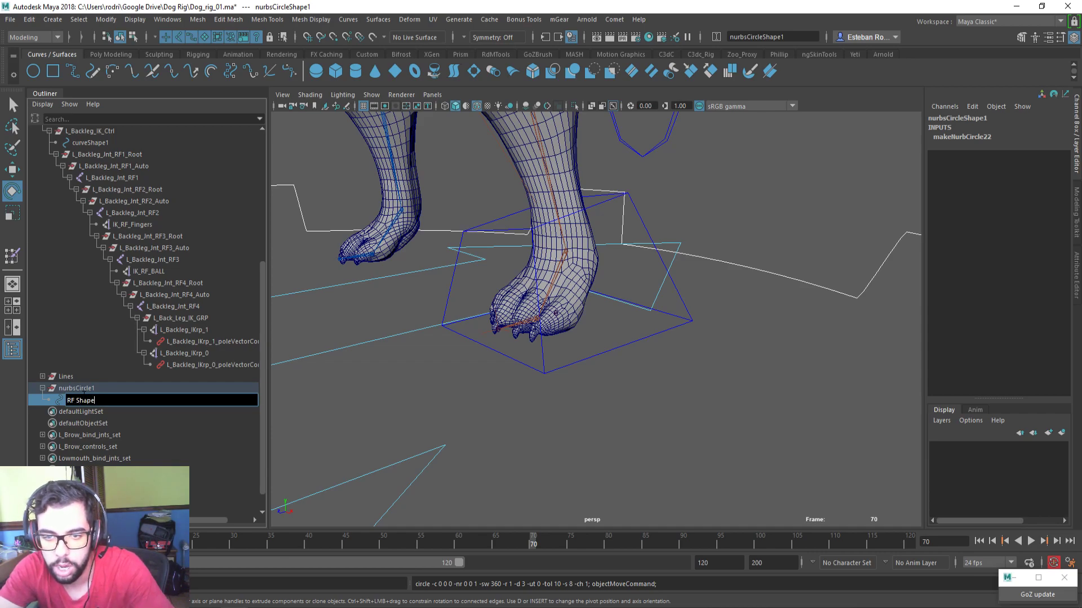
pyautogui.press('Return')
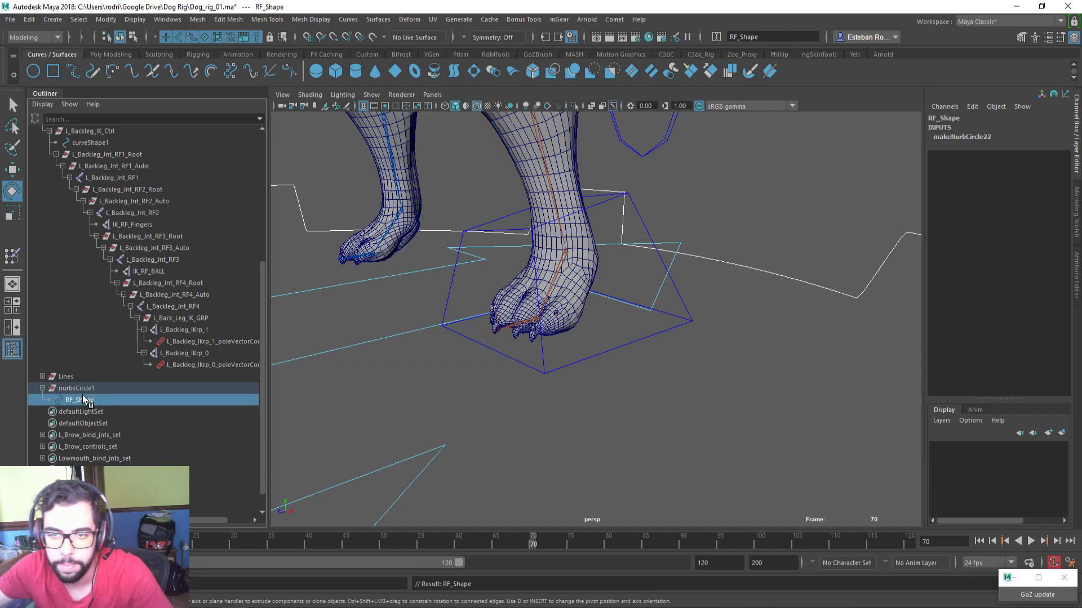
# Parent the RF_Shape curve shape under L_Backleg_Jnt_RF4_Auto with the RdM controller tools
pyautogui.click(219, 295)
pyautogui.click(198, 55)
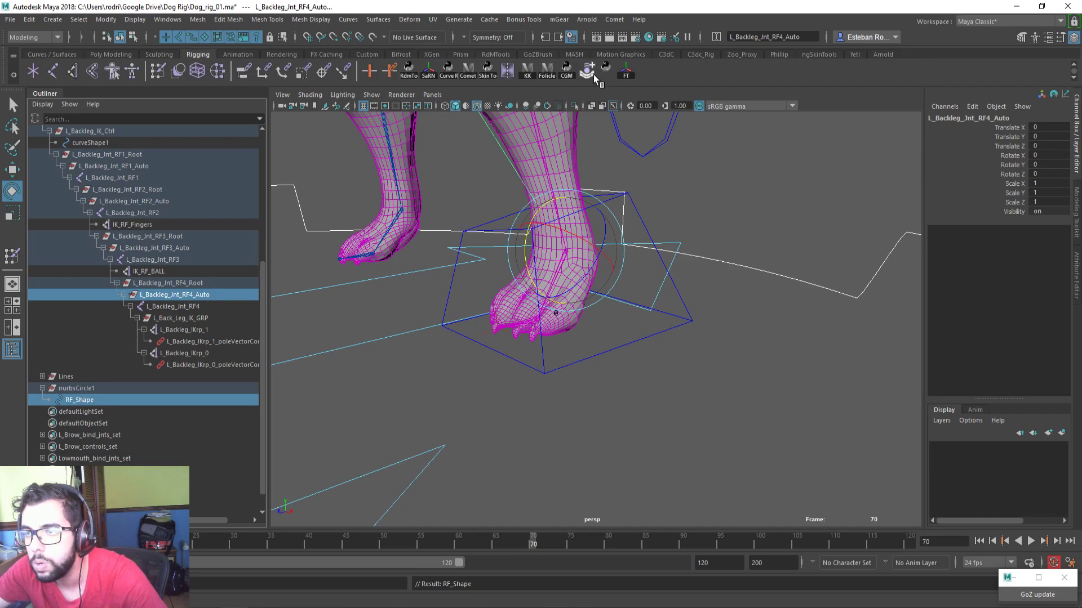
pyautogui.click(625, 75)
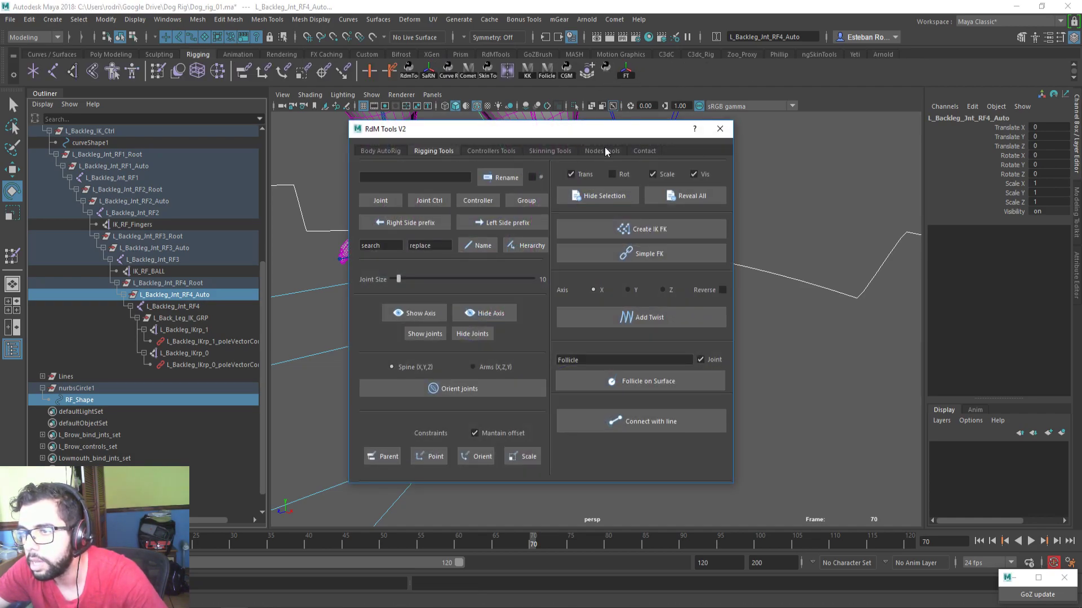
pyautogui.click(491, 150)
pyautogui.moveTo(521, 130); pyautogui.dragTo(906, 116)
pyautogui.click(987, 209)
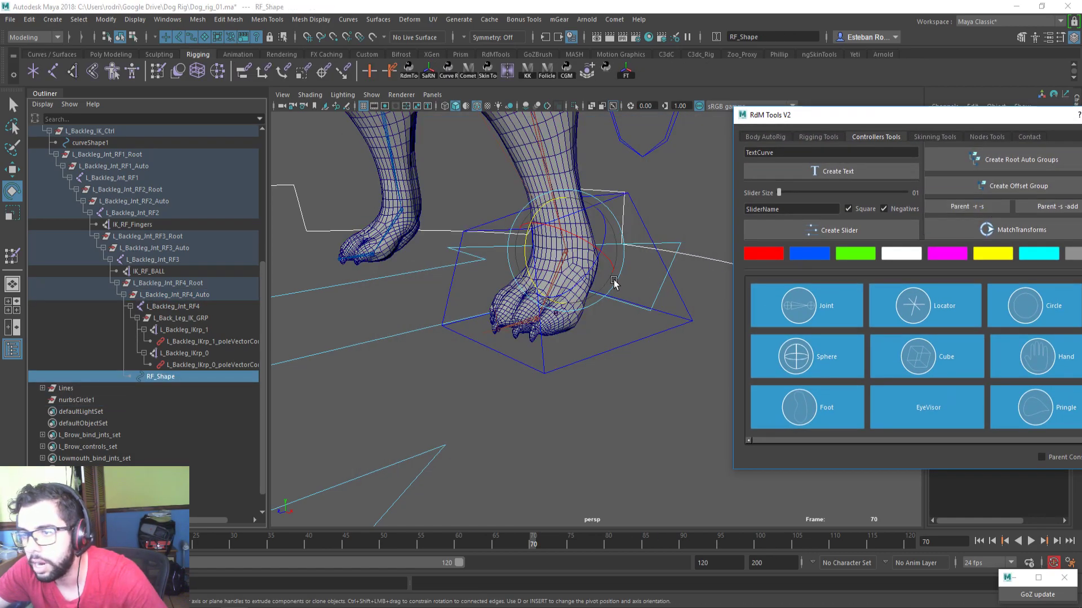
pyautogui.press('f')
pyautogui.hotkey('ctrl', '1')
pyautogui.rightClick(549, 254)
pyautogui.click(497, 248)
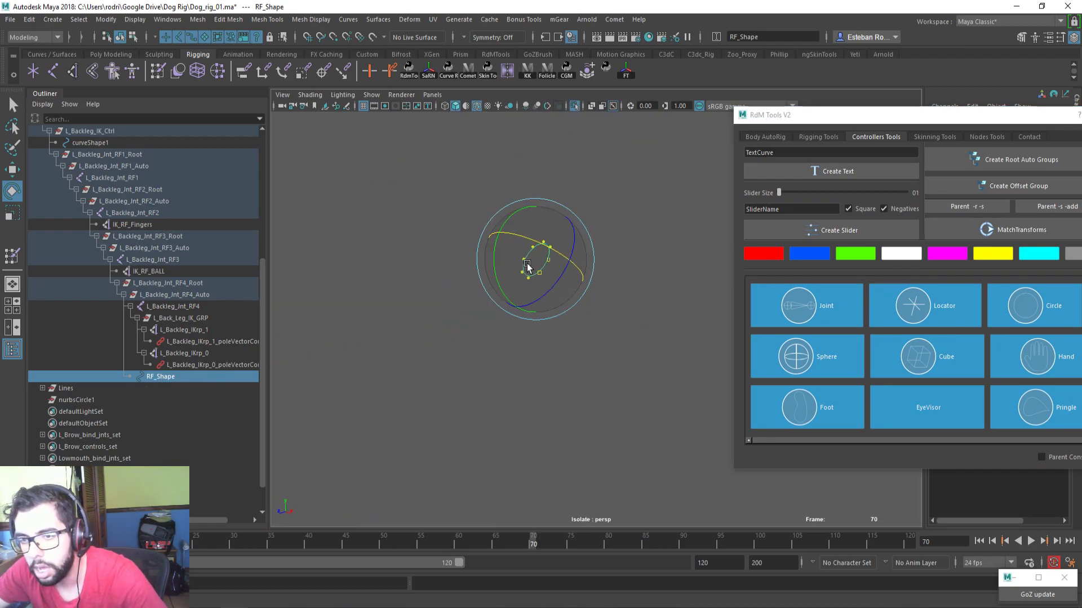
pyautogui.hotkey('ctrl', '1')
# Add RF_Shape as an instanced shape to L_Backleg_Jnt_RF3_Auto, L_Backleg_Jnt_RF2_Auto and L_Backleg_Jnt_RF1_Auto
pyautogui.click(173, 378)
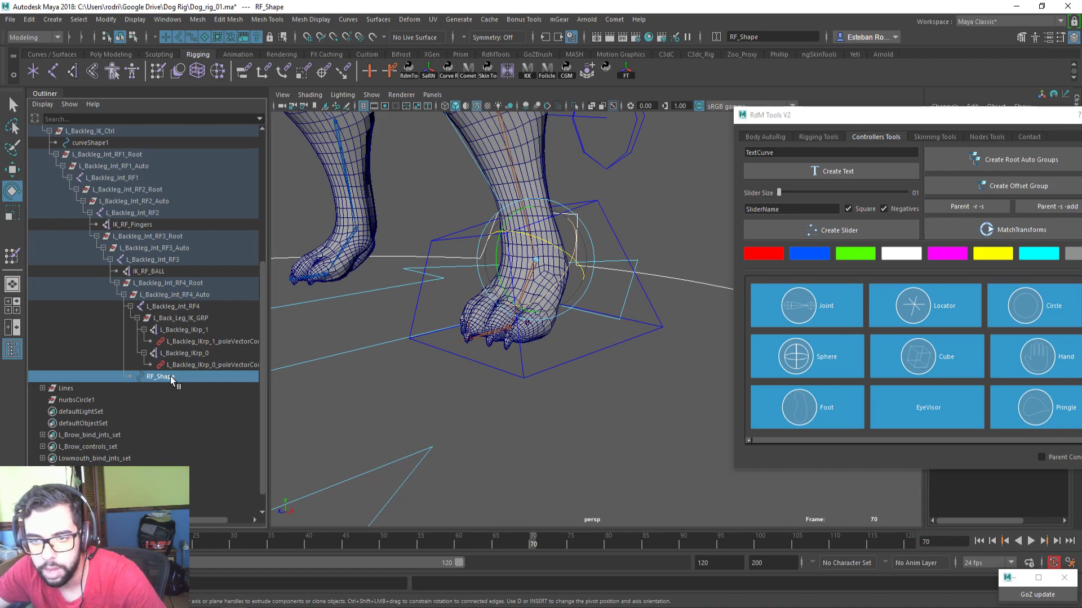
pyautogui.keyDown('ctrl'); pyautogui.click(182, 249); pyautogui.keyUp('ctrl')
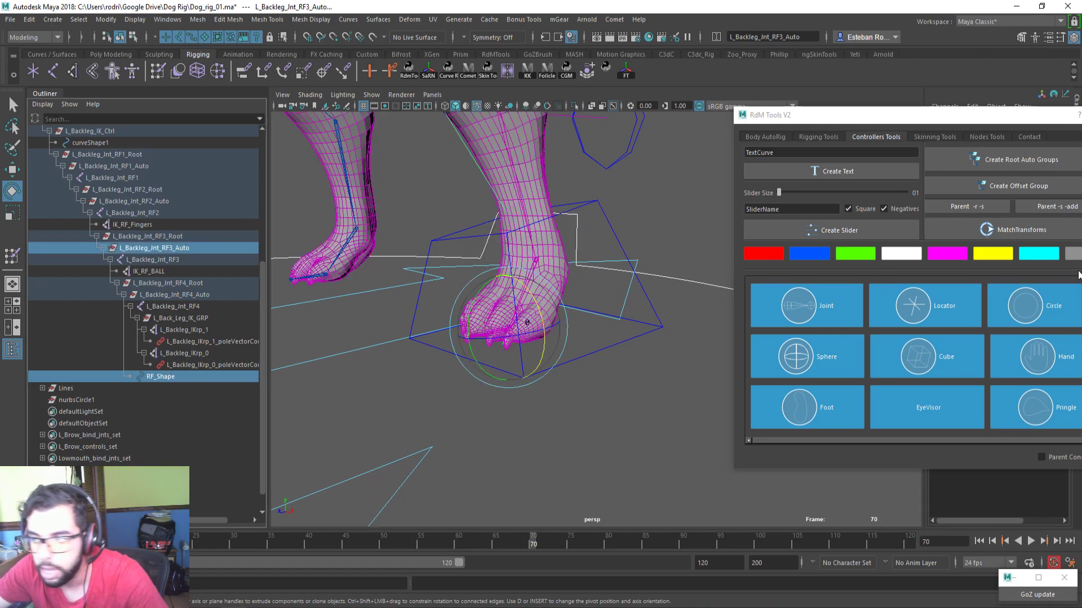
pyautogui.click(1049, 209)
pyautogui.keyDown('ctrl'); pyautogui.click(175, 191); pyautogui.keyUp('ctrl')
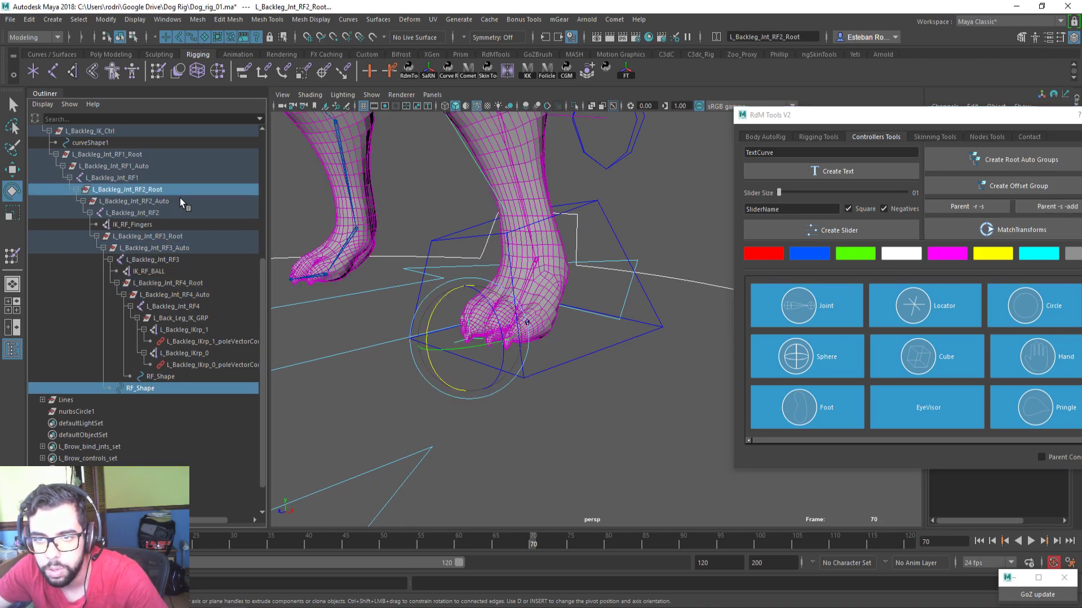
pyautogui.keyDown('ctrl'); pyautogui.click(180, 193); pyautogui.keyUp('ctrl')
pyautogui.keyDown('ctrl'); pyautogui.click(179, 202); pyautogui.keyUp('ctrl')
pyautogui.click(1071, 207)
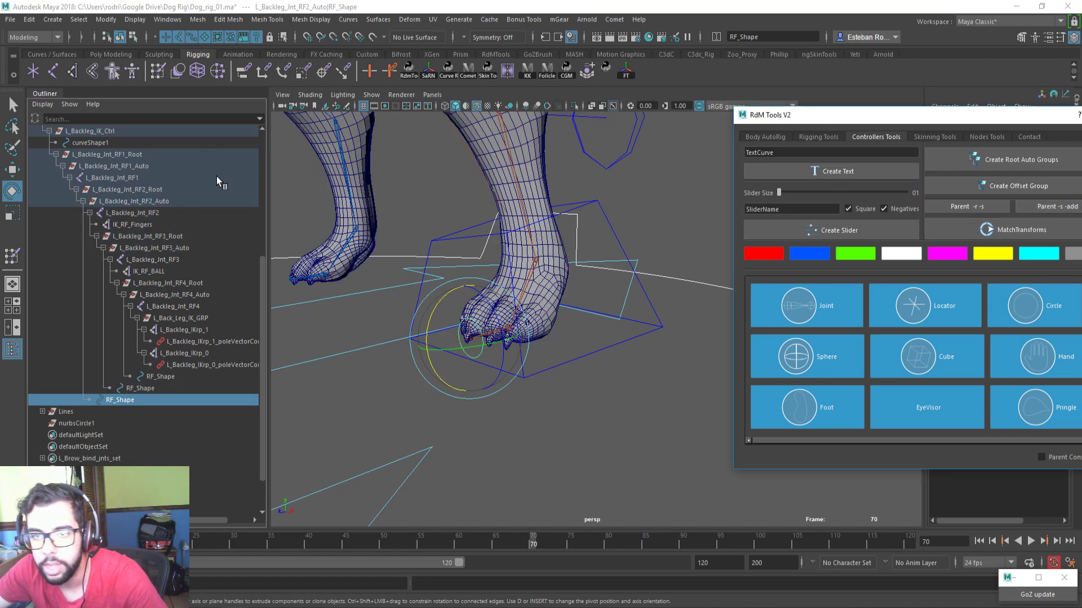
pyautogui.keyDown('ctrl'); pyautogui.click(136, 166); pyautogui.keyUp('ctrl')
pyautogui.click(1060, 214)
pyautogui.click(1067, 207)
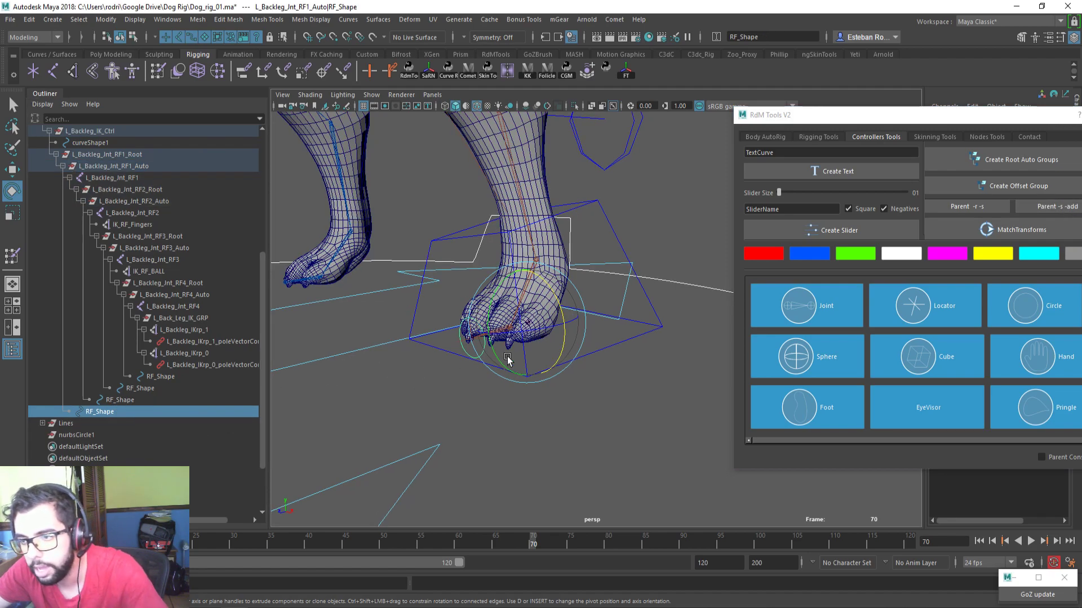
# Isolate RF_Shape and scale up its control vertices so the circles stand out around the foot
pyautogui.hotkey('ctrl', '1')
pyautogui.moveTo(537, 328); pyautogui.dragTo(489, 326, button='right')
pyautogui.press('r')
pyautogui.moveTo(501, 294); pyautogui.dragTo(573, 340)
pyautogui.hotkey('ctrl', '1')
# Try rotating the RF_Shape control vertices, undo it, and scale the vertices again
pyautogui.keyDown('alt'); pyautogui.moveTo(543, 377); pyautogui.dragTo(408, 367); pyautogui.keyUp('alt')
pyautogui.press('e')
pyautogui.hotkey('ctrl', 'z')
pyautogui.click(420, 385)
pyautogui.keyDown('ctrl'); pyautogui.moveTo(423, 378); pyautogui.dragTo(406, 380, button='right'); pyautogui.keyUp('ctrl')
pyautogui.keyDown('alt'); pyautogui.moveTo(406, 385); pyautogui.dragTo(411, 381); pyautogui.keyUp('alt')
pyautogui.press('r')
pyautogui.moveTo(569, 237); pyautogui.dragTo(524, 296)
# Return the curve to object mode and select the L_Backleg_Jnt_RF4_Auto circle at the ankle
pyautogui.click(584, 324)
pyautogui.moveTo(589, 316); pyautogui.dragTo(659, 242, button='right')
pyautogui.click(630, 270)
pyautogui.keyDown('alt'); pyautogui.moveTo(630, 272); pyautogui.dragTo(562, 263); pyautogui.keyUp('alt')
pyautogui.click(574, 257)
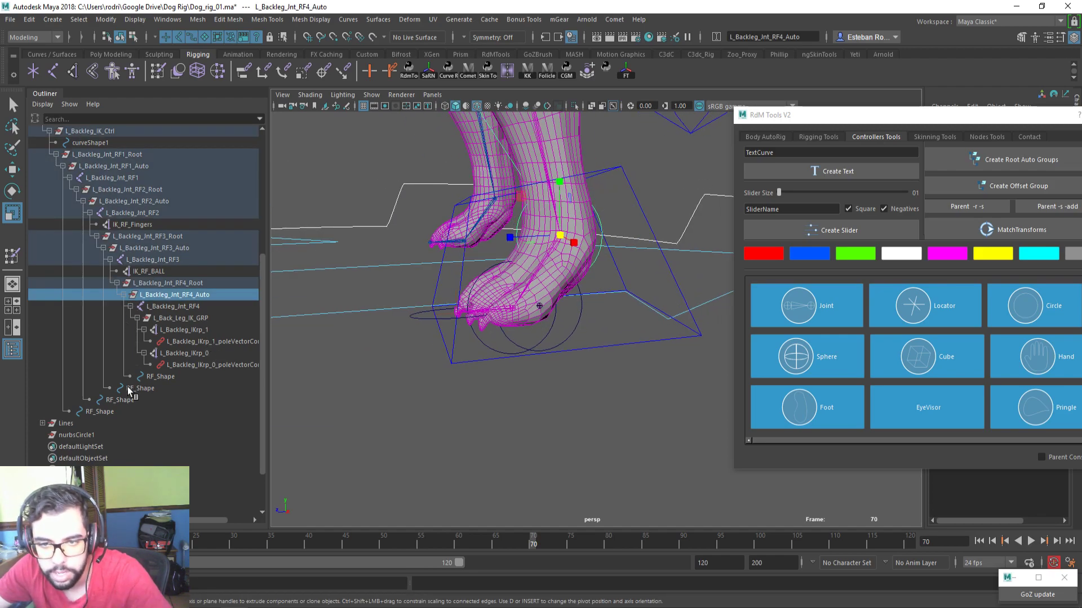
# Try deleting the RF_Shape instance under L_Backleg_Jnt_RF4_Auto and undo the deletion
pyautogui.click(148, 378)
pyautogui.press('Delete')
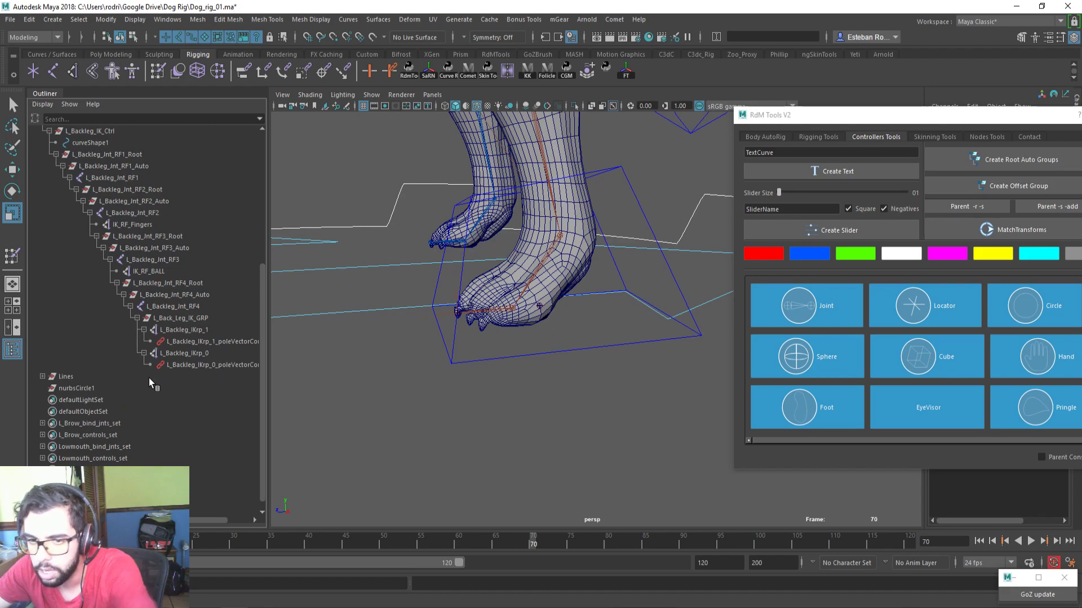
pyautogui.hotkey('ctrl', 'z')
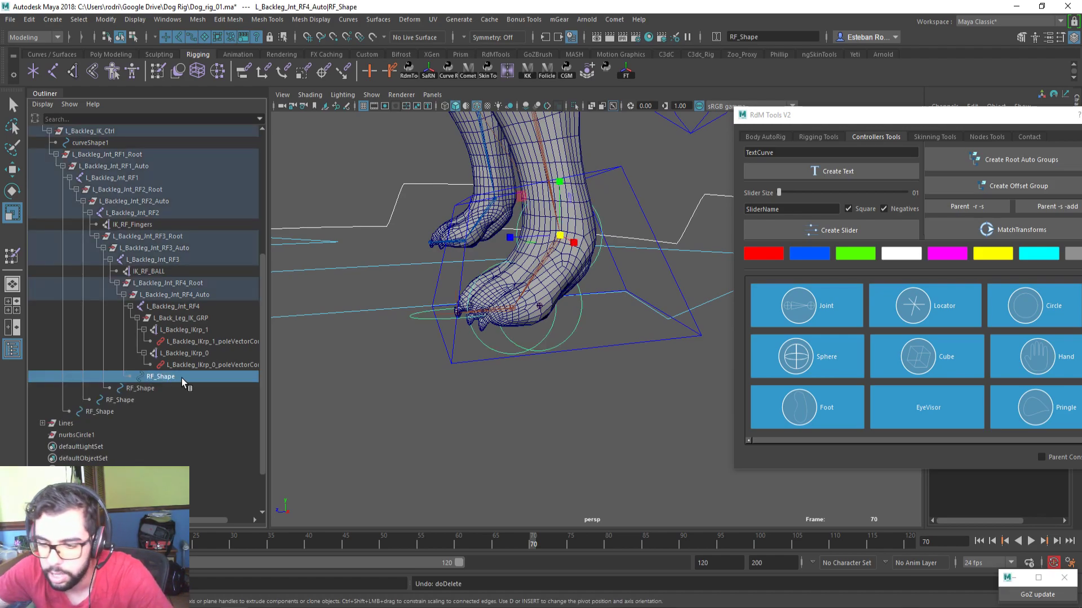
# Delete the instanced RF_Shape curve from the Auto groups along with the empty nurbsCircle1 transform
pyautogui.press('Delete')
pyautogui.click(147, 388)
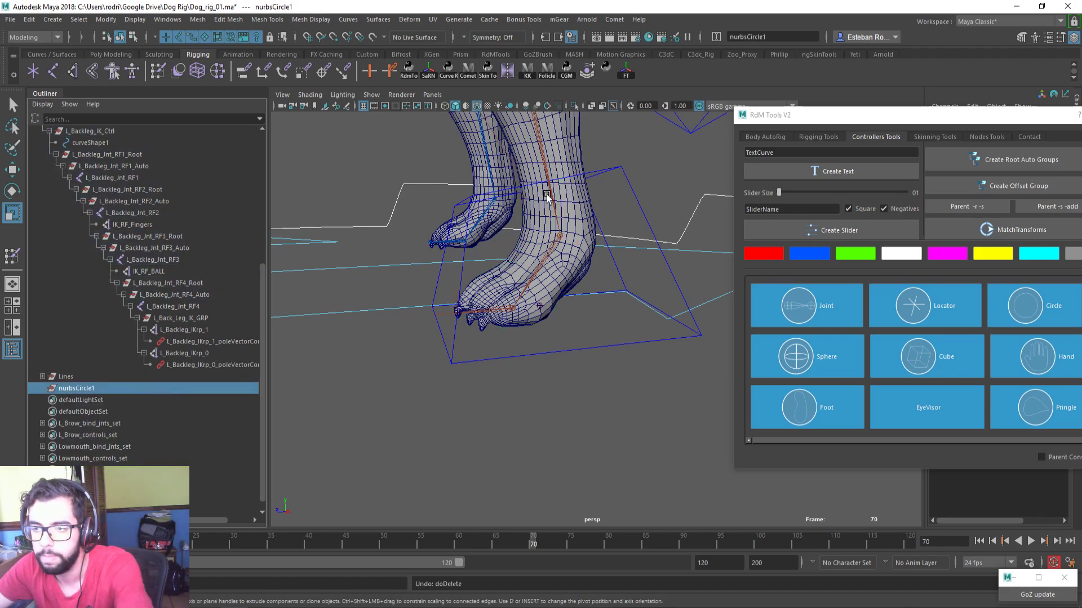
pyautogui.press('Delete')
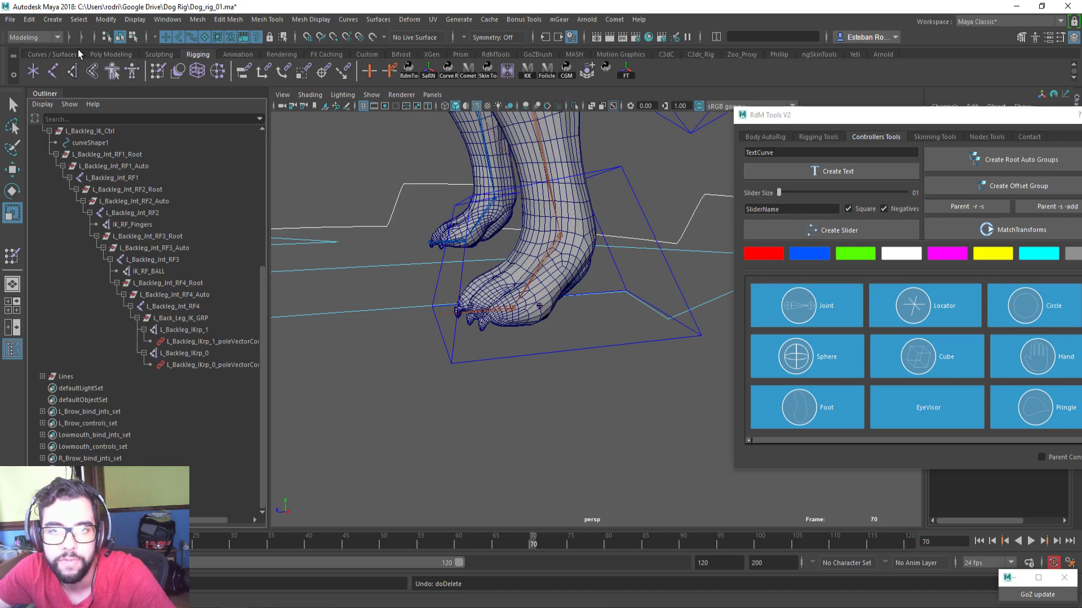
# Create four separate NURBS circles, nurbsCircle1 to nurbsCircle4, at the origin
pyautogui.click(63, 54)
pyautogui.click(33, 71)
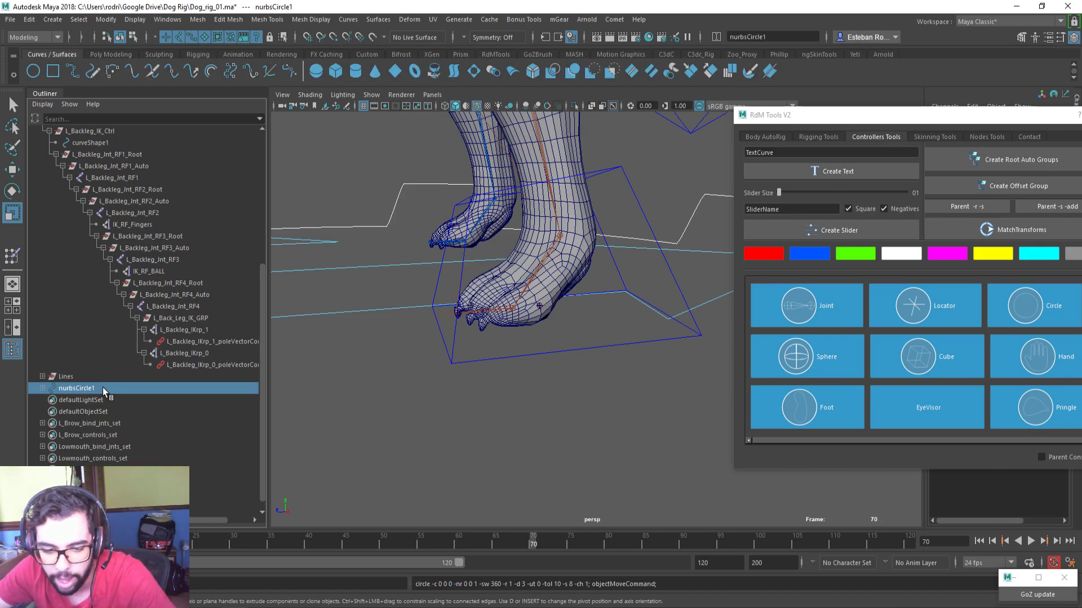
pyautogui.press('g')
pyautogui.press('g')
pyautogui.press('g')
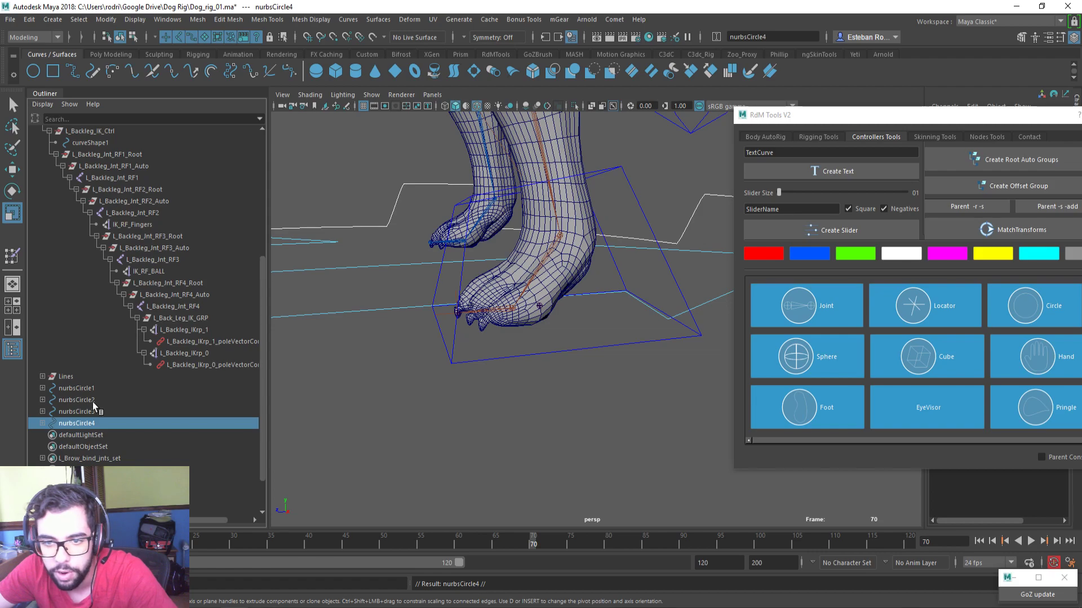
# Shape-parent nurbsCircleShape4 under L_Backleg_Jnt_RF4_Auto and nurbsCircleShape3 under L_Backleg_Jnt_RF3_Auto
pyautogui.click(43, 424)
pyautogui.click(43, 412)
pyautogui.click(43, 400)
pyautogui.click(43, 389)
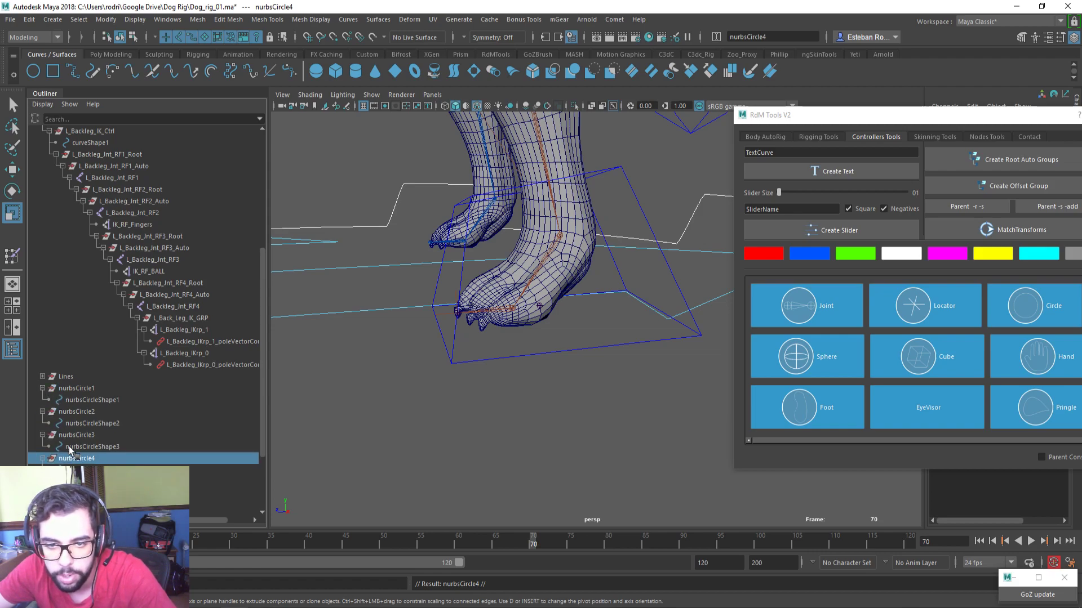
pyautogui.click(84, 469)
pyautogui.keyDown('ctrl'); pyautogui.click(206, 296); pyautogui.keyUp('ctrl')
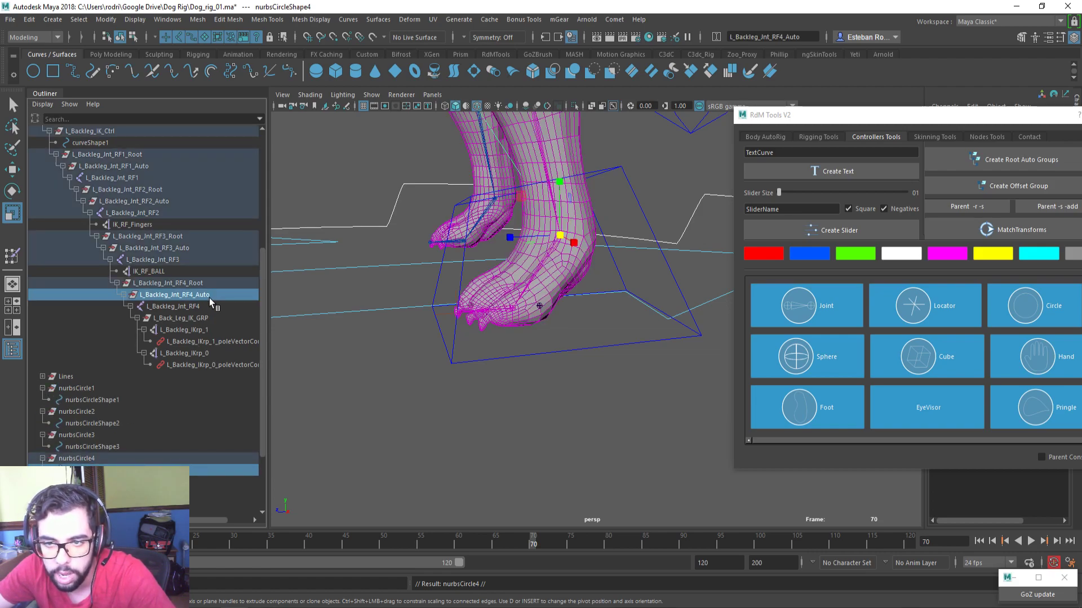
pyautogui.click(974, 208)
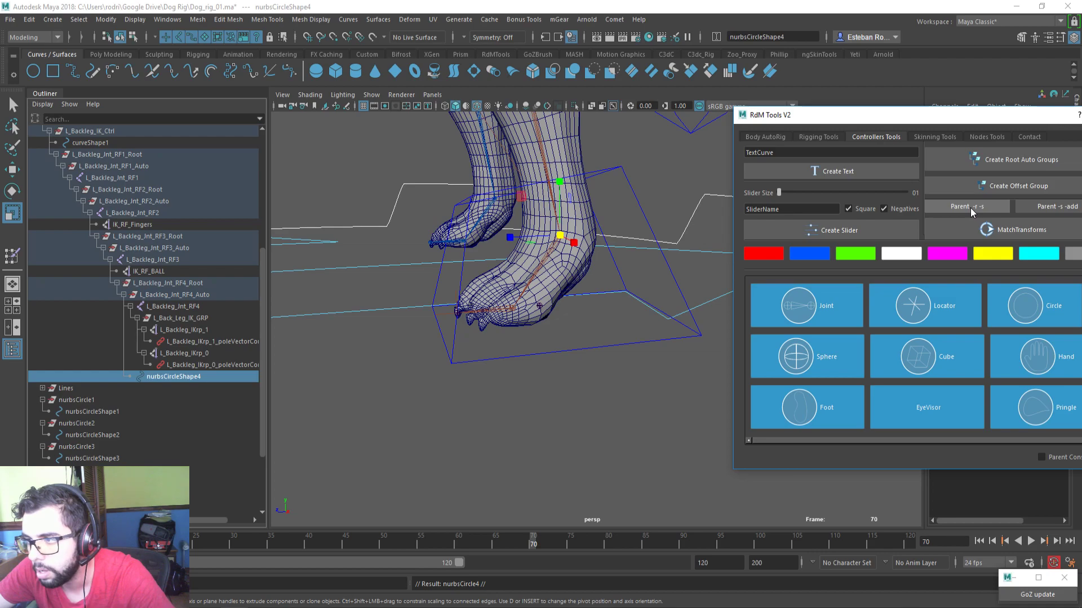
pyautogui.click(103, 458)
pyautogui.keyDown('ctrl'); pyautogui.click(155, 248); pyautogui.keyUp('ctrl')
pyautogui.click(974, 206)
# Shape-parent nurbsCircleShape2 under L_Backleg_Jnt_RF2_Auto and nurbsCircleShape1 under L_Backleg_Jnt_RF1_Auto
pyautogui.click(93, 446)
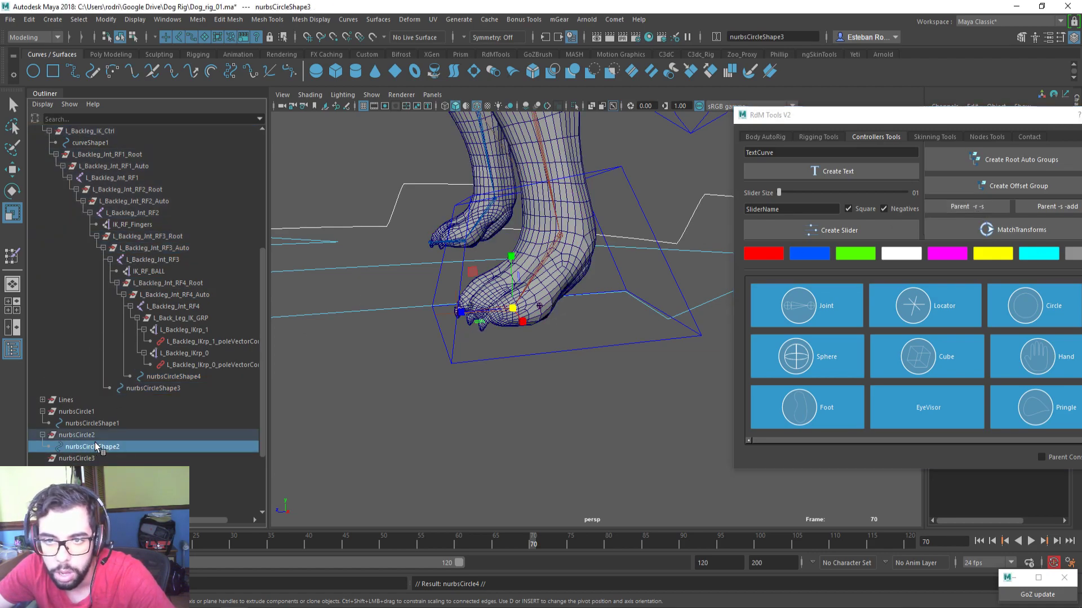
pyautogui.keyDown('ctrl'); pyautogui.click(134, 202); pyautogui.keyUp('ctrl')
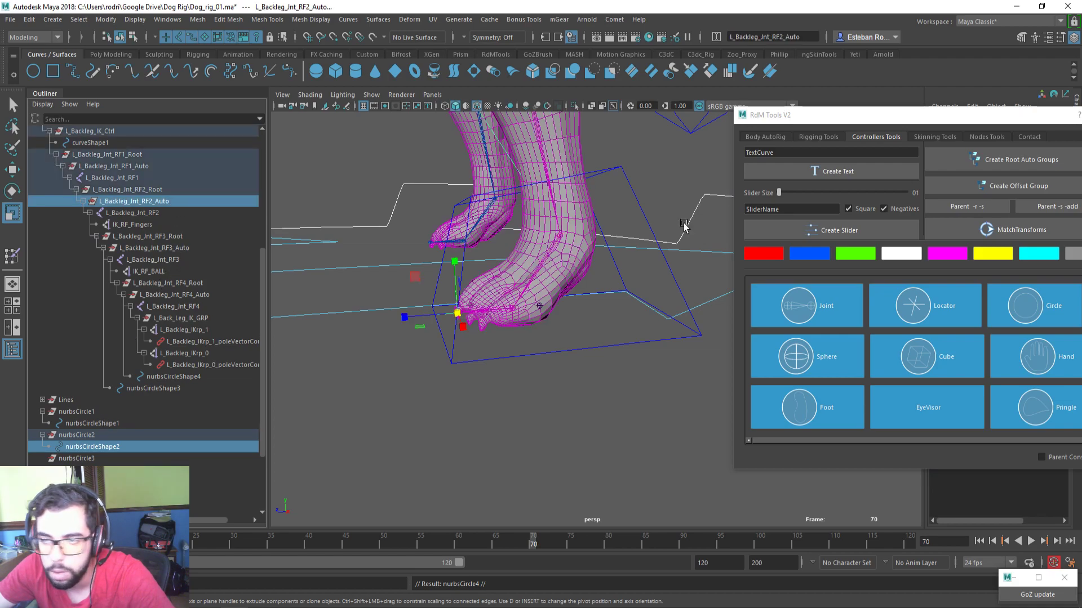
pyautogui.click(977, 208)
pyautogui.click(92, 435)
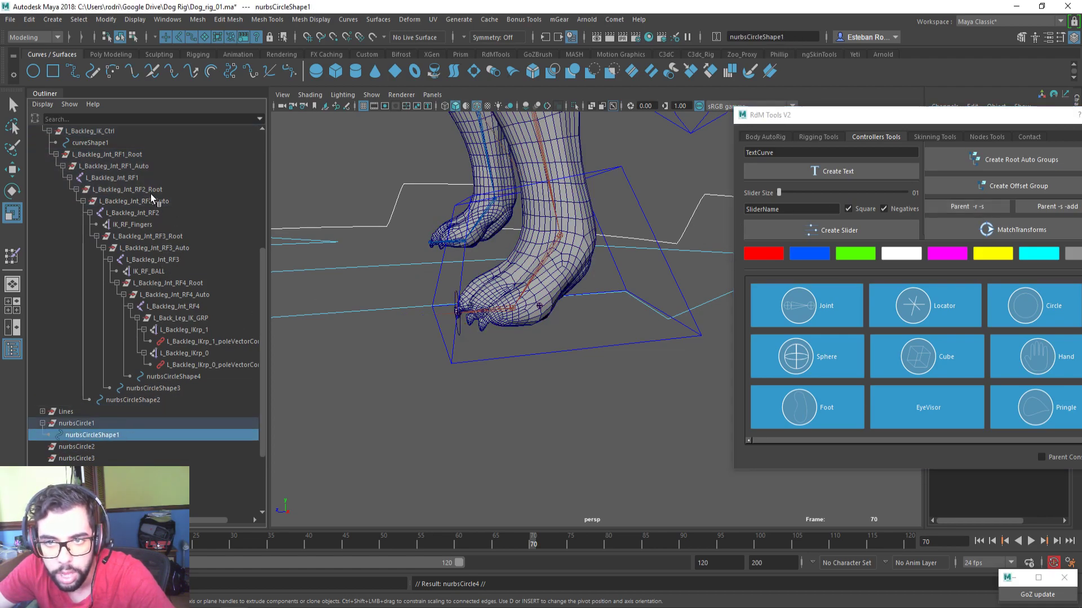
pyautogui.keyDown('ctrl'); pyautogui.click(116, 166); pyautogui.keyUp('ctrl')
pyautogui.click(945, 210)
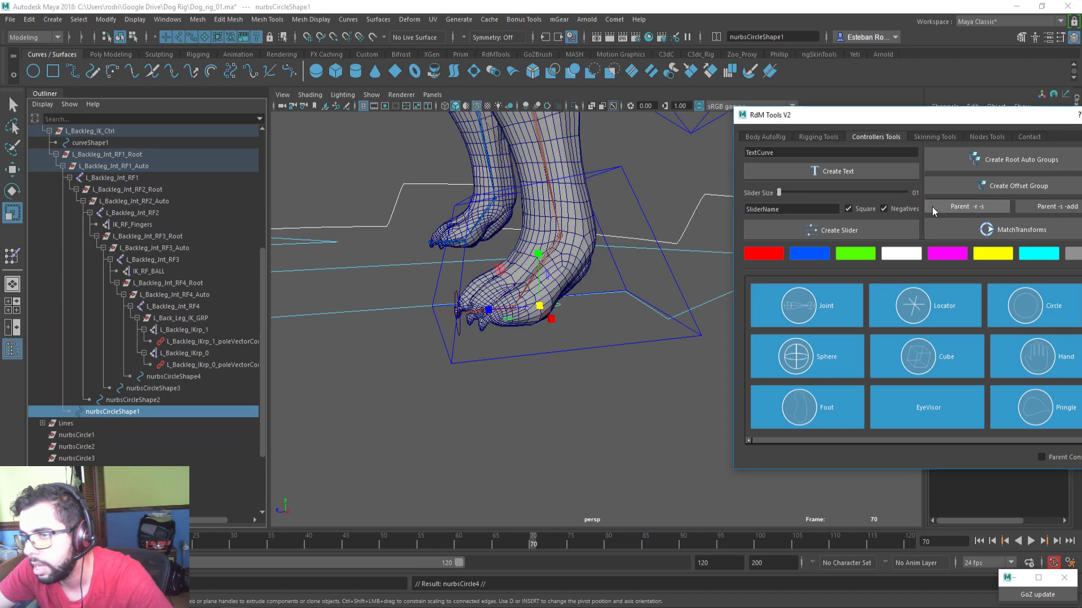
# Rename the four circle shapes under the Auto groups to RF Shape with automatic numbering
pyautogui.moveTo(151, 413); pyautogui.dragTo(181, 376)
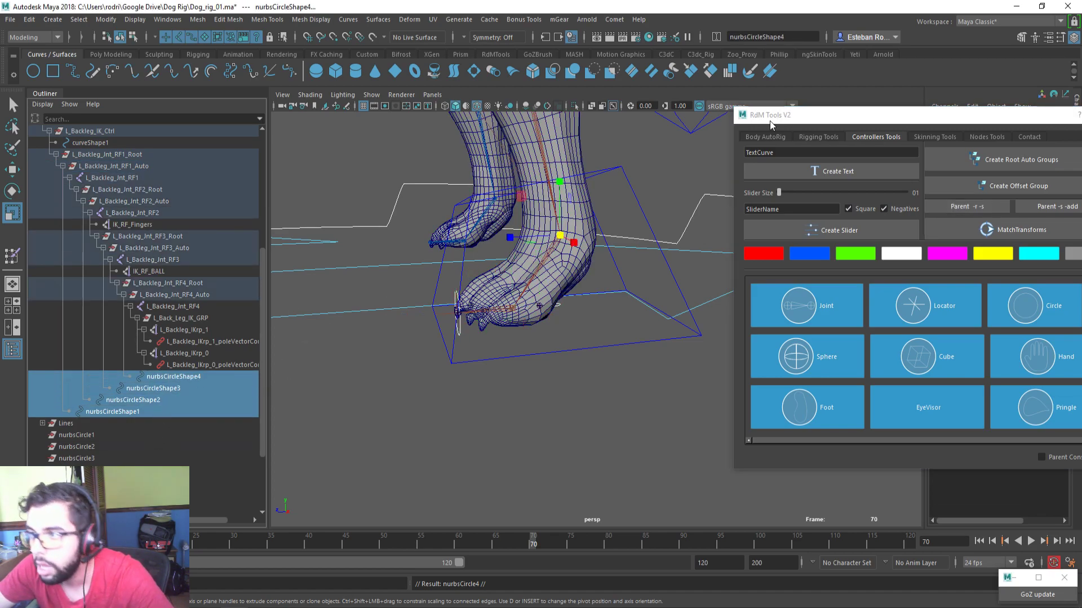
pyautogui.click(818, 137)
pyautogui.click(827, 163)
pyautogui.write('RF')
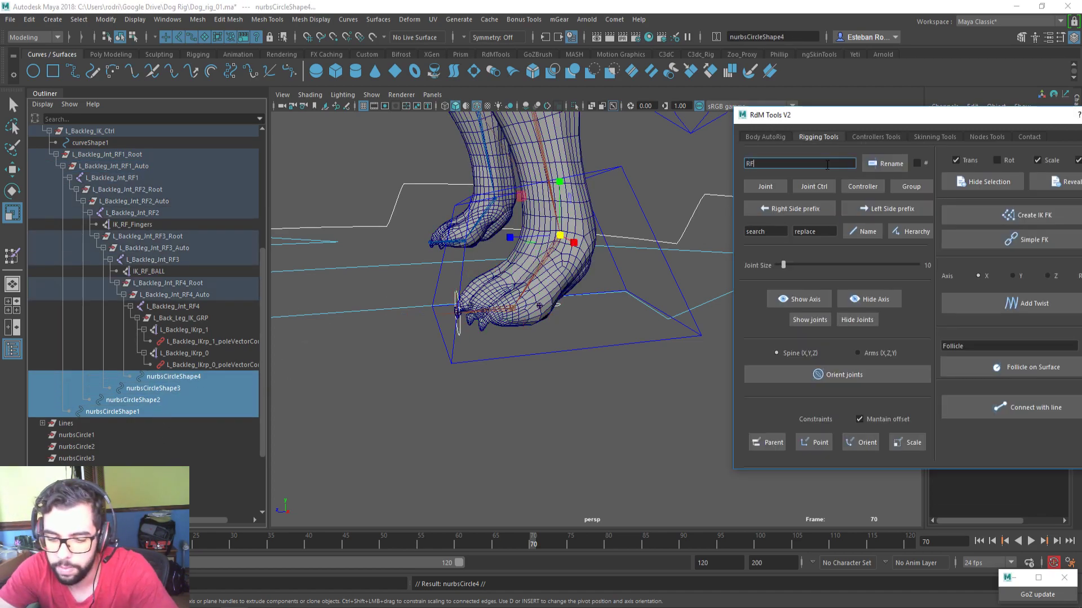
pyautogui.write(' Shape')
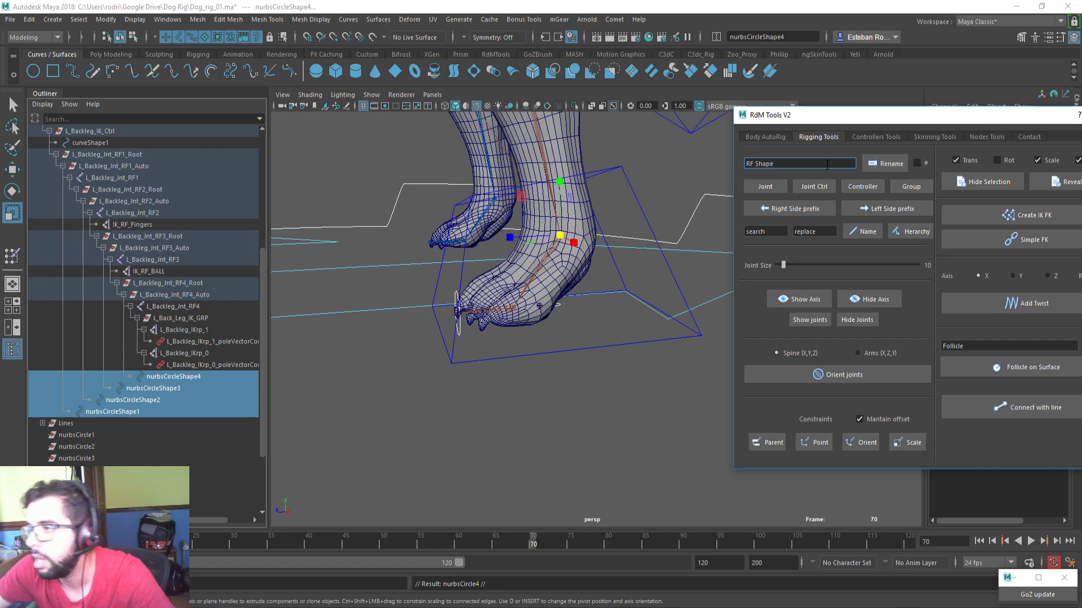
pyautogui.click(885, 163)
pyautogui.moveTo(901, 115); pyautogui.dragTo(869, 113)
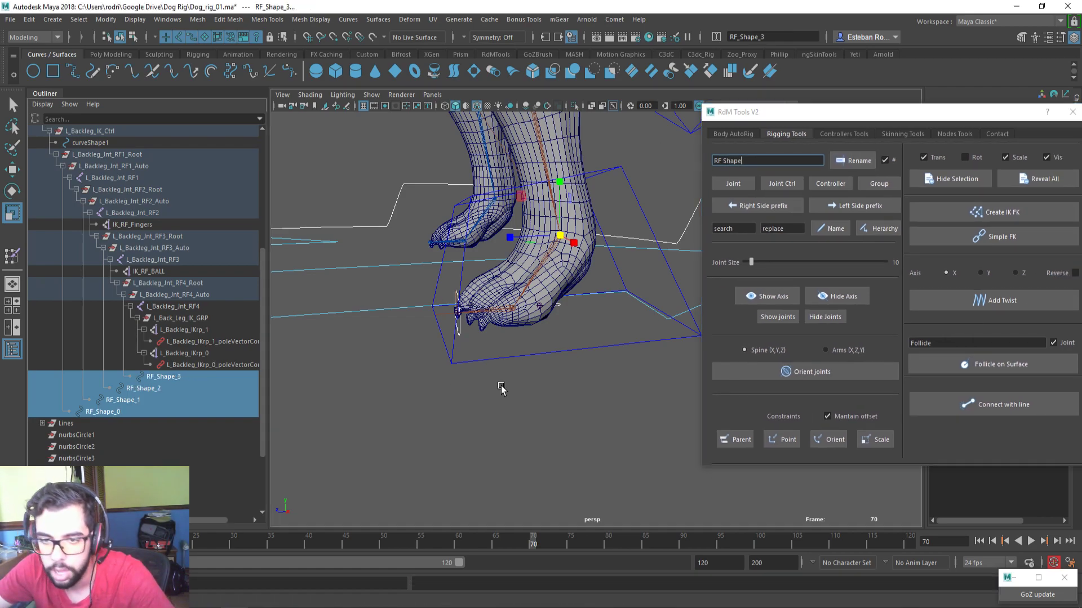
# Isolate the four RF_Shape curves in component mode, try rotating a selection of their control vertices, and undo it
pyautogui.hotkey('ctrl', '1')
pyautogui.moveTo(510, 347)
pyautogui.keyDown('alt'); pyautogui.mouseDown()
pyautogui.moveTo(474, 317)
pyautogui.moveTo(519, 321)
pyautogui.moveTo(529, 351)
pyautogui.mouseUp(); pyautogui.keyUp('alt')
pyautogui.click(134, 37)
pyautogui.press('e')
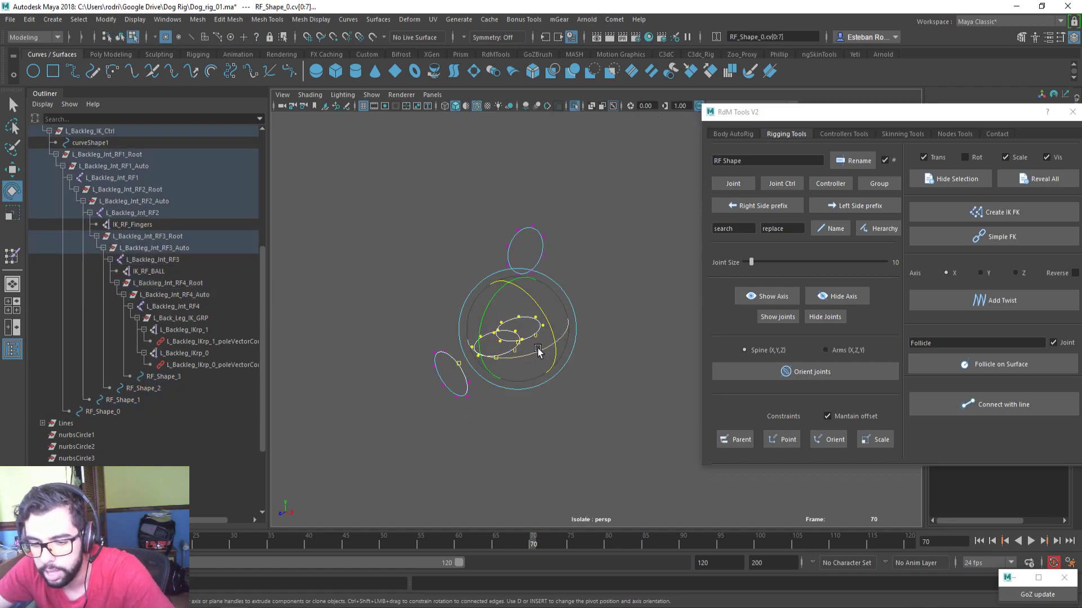
pyautogui.moveTo(482, 276)
pyautogui.mouseDown()
pyautogui.moveTo(471, 268)
pyautogui.moveTo(481, 278)
pyautogui.mouseUp()
pyautogui.hotkey('ctrl', 'z')
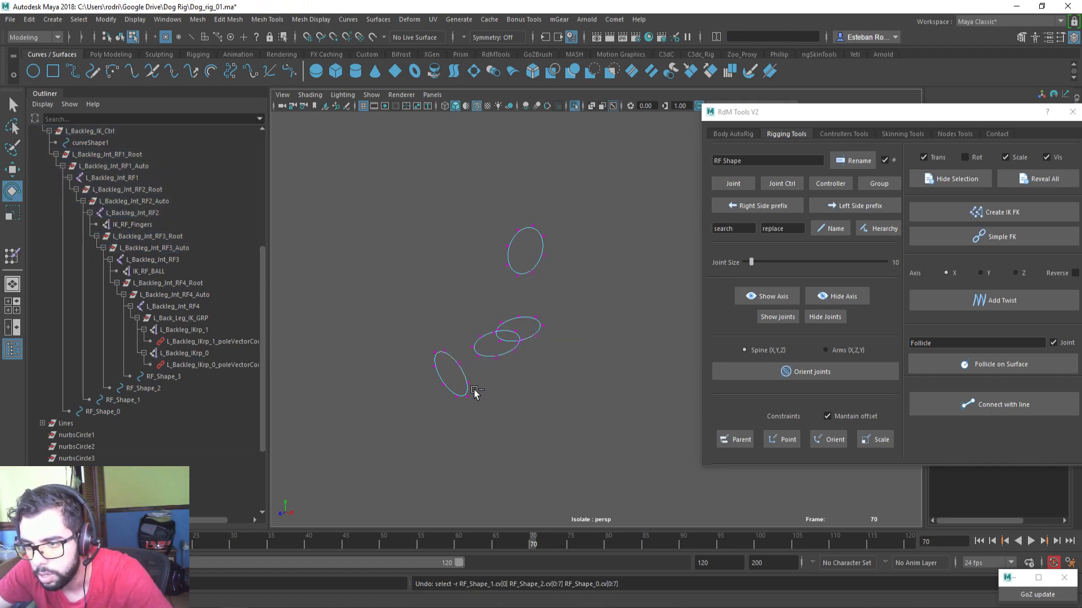
# Select the control vertices of RF_Shape_2 and RF_Shape_0, rotate both circles upright, and enlarge them around the foot
pyautogui.moveTo(559, 358); pyautogui.dragTo(485, 266)
pyautogui.press('r')
pyautogui.press('e')
pyautogui.moveTo(558, 312)
pyautogui.keyDown('alt'); pyautogui.mouseDown()
pyautogui.moveTo(574, 314)
pyautogui.moveTo(563, 309)
pyautogui.mouseUp(); pyautogui.keyUp('alt')
pyautogui.hotkey('ctrl', '1')
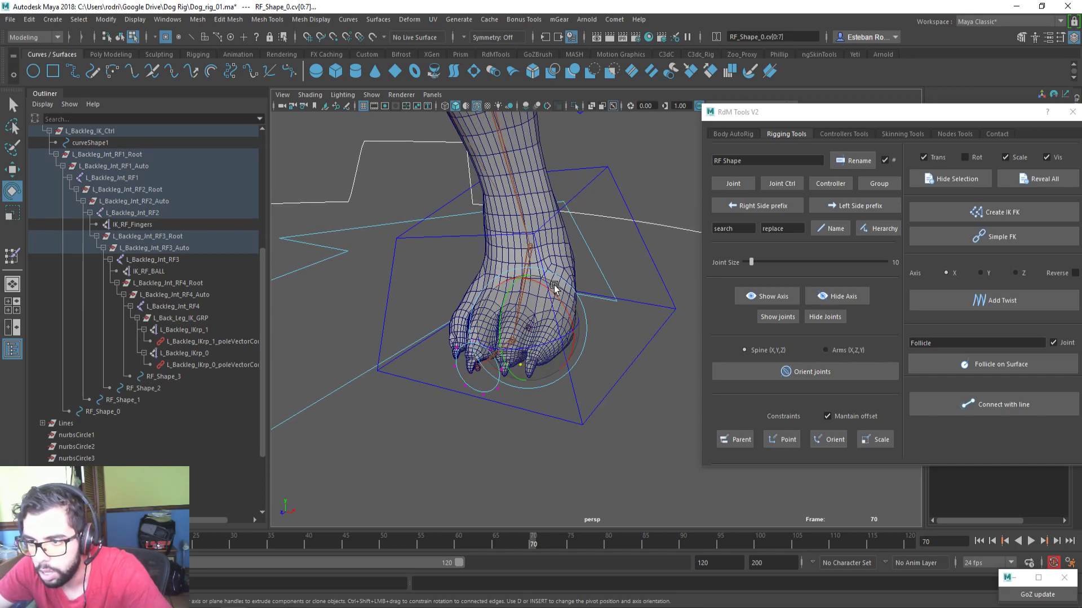
pyautogui.press('r')
pyautogui.moveTo(527, 335); pyautogui.dragTo(480, 333)
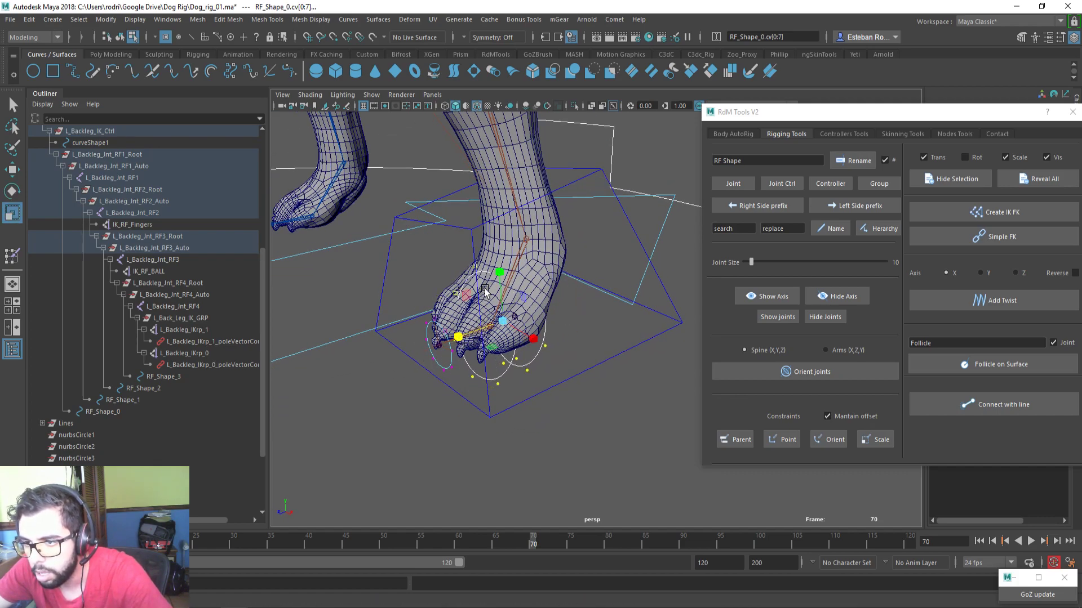
# Enlarge the ball and heel circles further and rotate RF_Shape_0's control vertices so it lies flat around the heel
pyautogui.moveTo(498, 277); pyautogui.dragTo(584, 336)
pyautogui.press('w')
pyautogui.press('r')
pyautogui.keyDown('ctrl'); pyautogui.moveTo(581, 329); pyautogui.dragTo(548, 324, button='right'); pyautogui.keyUp('ctrl')
pyautogui.press('e')
pyautogui.moveTo(569, 329); pyautogui.dragTo(499, 239)
pyautogui.click(599, 328)
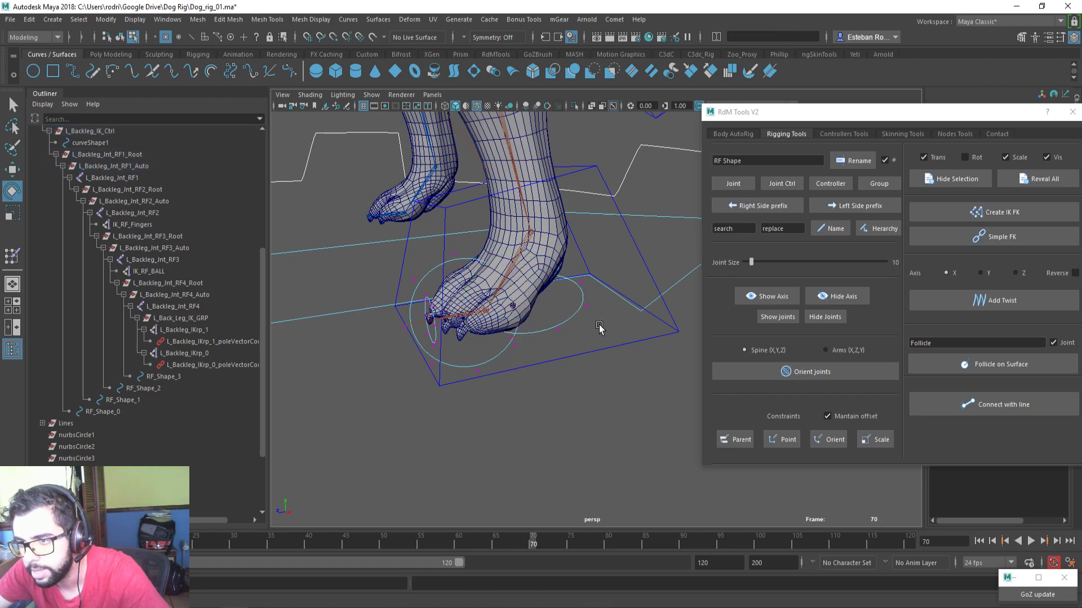
# Return to object mode and try rotating the foot's circle controls to test how they drive the foot
pyautogui.moveTo(578, 314); pyautogui.dragTo(617, 282, button='right')
pyautogui.click(559, 323)
pyautogui.moveTo(509, 318); pyautogui.dragTo(518, 313)
pyautogui.click(459, 374)
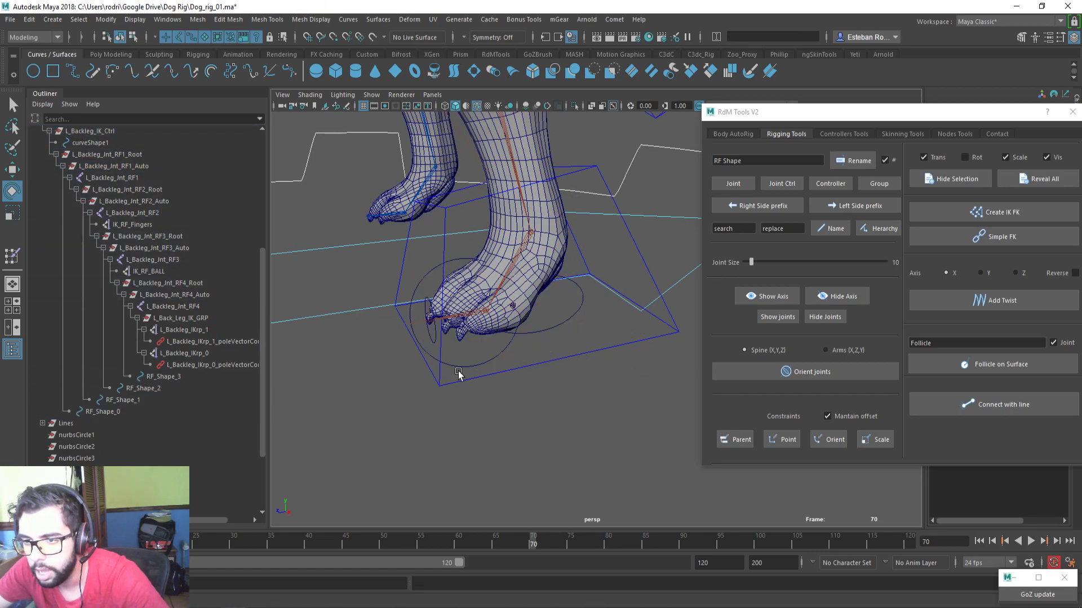
pyautogui.click(467, 368)
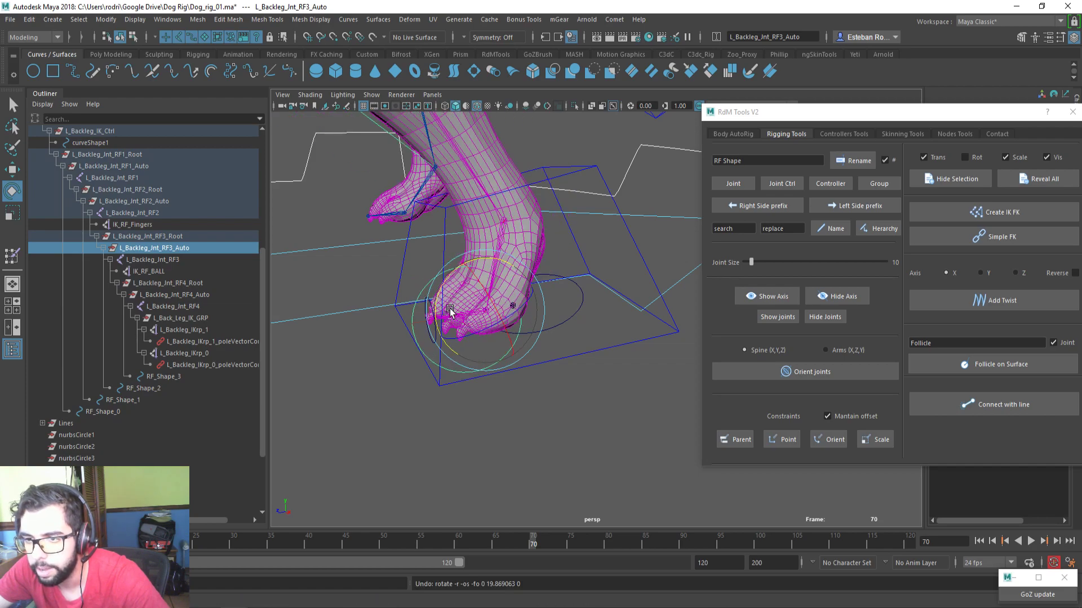
# Isolate the L_Backleg_Jnt_RF3_Auto circle, select all control vertices of RF_Shape_2, and scale them down
pyautogui.hotkey('ctrl', '1')
pyautogui.rightClick(471, 283)
pyautogui.click(404, 282)
pyautogui.click(459, 265)
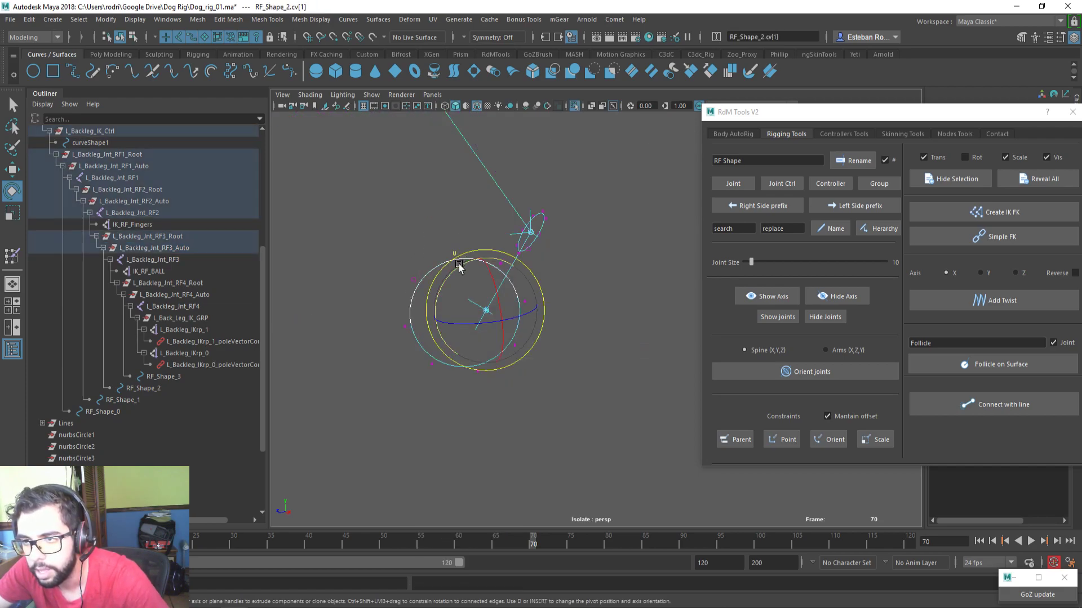
pyautogui.press('r')
pyautogui.moveTo(467, 315); pyautogui.dragTo(432, 306)
pyautogui.hotkey('ctrl', '1')
# Move RF_Shape_2's control vertices up so the circle arcs over the top of the foot
pyautogui.press('w')
pyautogui.keyDown('alt'); pyautogui.moveTo(469, 275); pyautogui.dragTo(567, 263); pyautogui.keyUp('alt')
pyautogui.press('e')
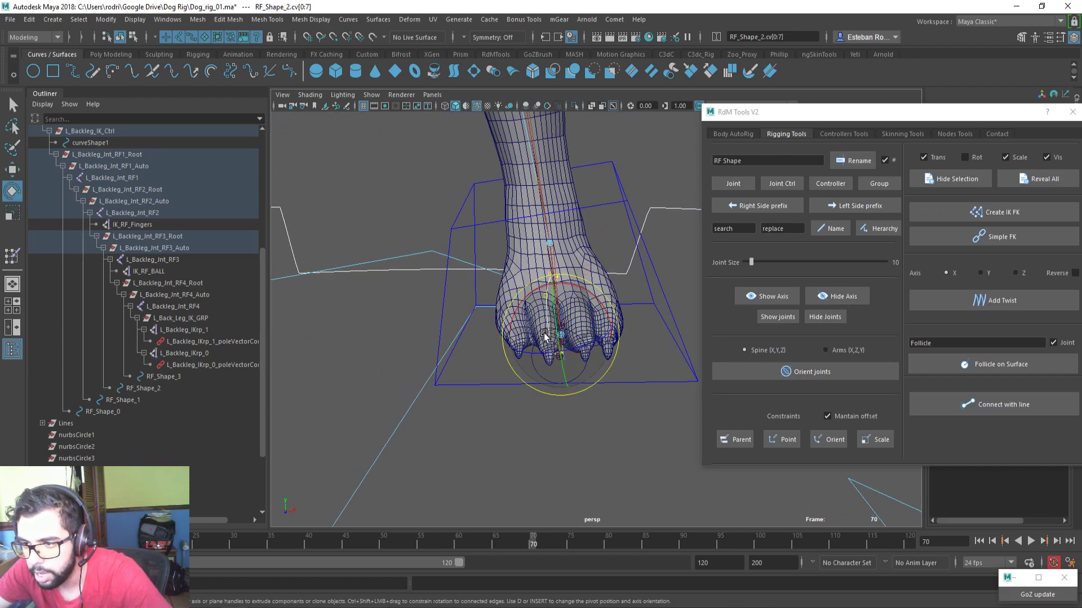
pyautogui.keyDown('alt'); pyautogui.moveTo(519, 374); pyautogui.dragTo(451, 375); pyautogui.keyUp('alt')
pyautogui.press('w')
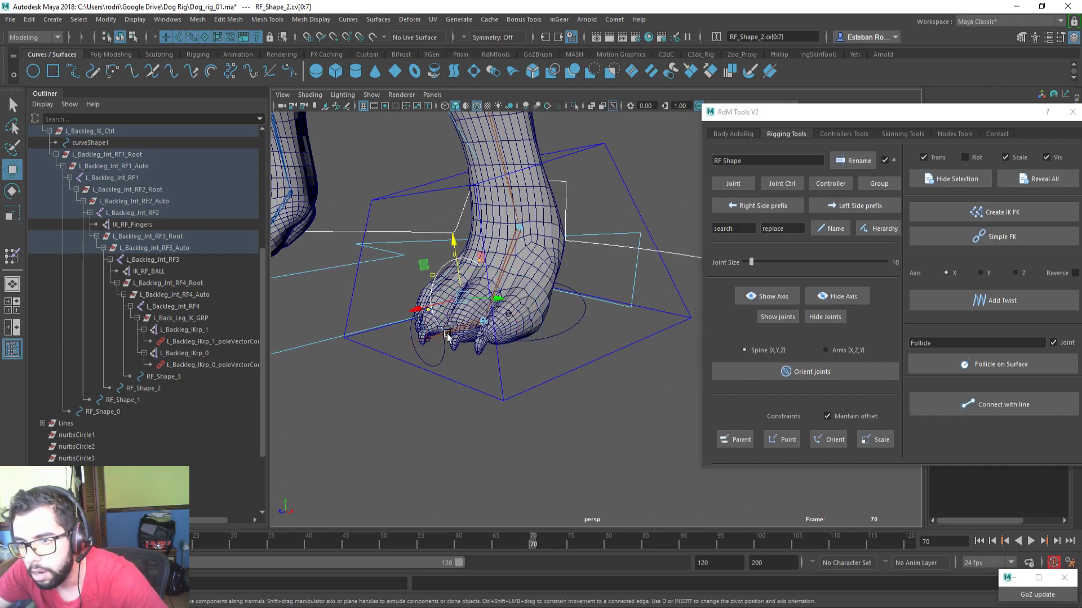
pyautogui.keyDown('alt'); pyautogui.moveTo(448, 322); pyautogui.dragTo(506, 298); pyautogui.keyUp('alt')
pyautogui.press('r')
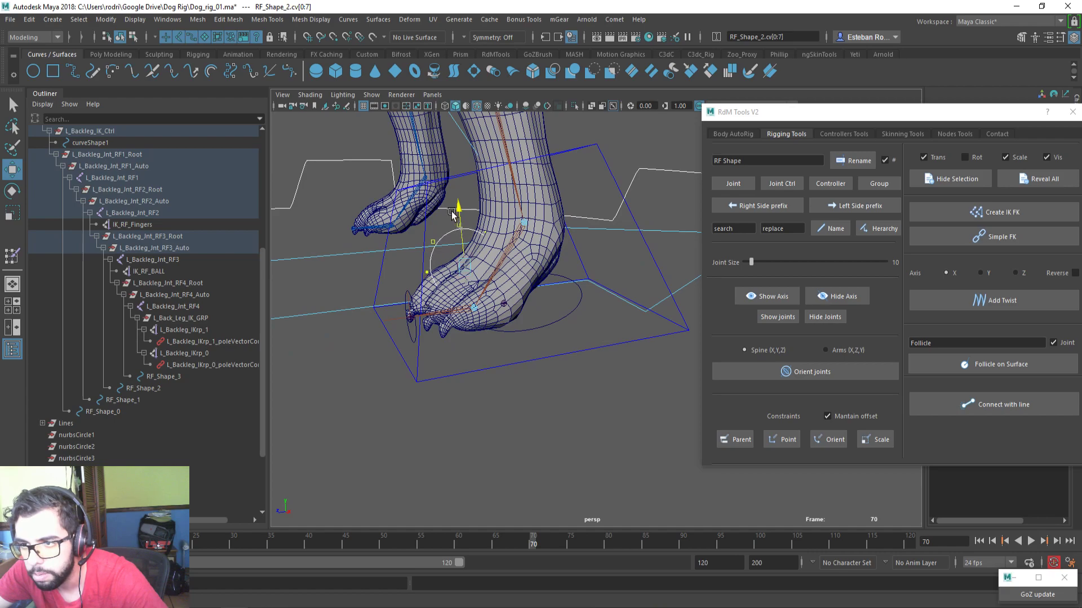
# Isolate the toe-tip circle and rotate all of RF_Shape_1's control vertices so it lies flat in front of the toes
pyautogui.click(406, 294)
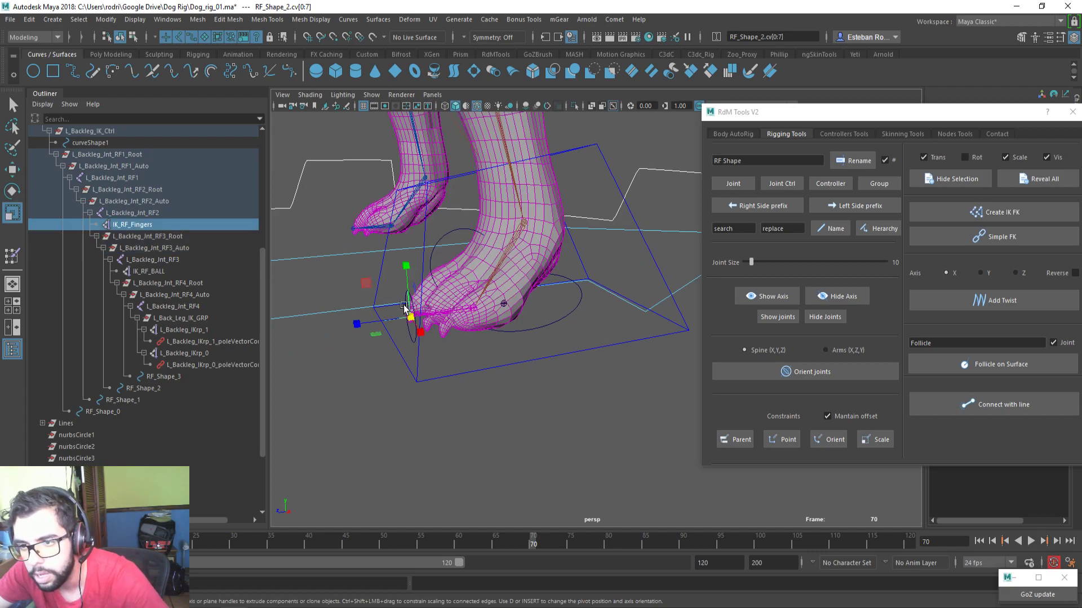
pyautogui.click(415, 341)
pyautogui.hotkey('ctrl', '1')
pyautogui.moveTo(416, 333); pyautogui.dragTo(359, 309, button='right')
pyautogui.doubleClick(414, 348)
pyautogui.press('e')
pyautogui.moveTo(375, 282); pyautogui.dragTo(356, 362)
pyautogui.hotkey('ctrl', '1')
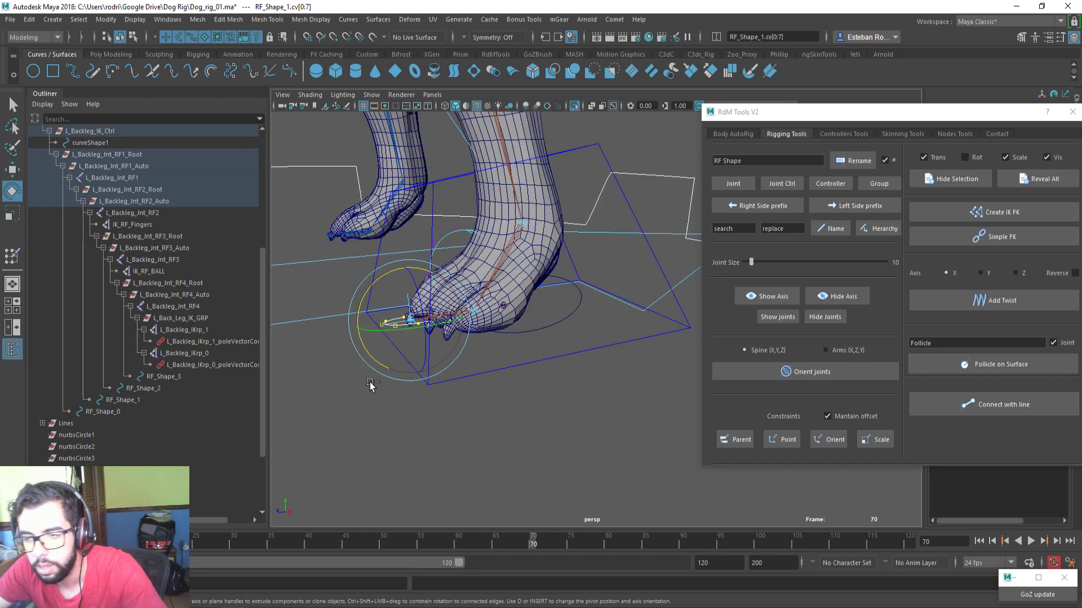
pyautogui.scroll(4, 474, 402)
pyautogui.press('r')
# Select all control vertices of RF_Shape_0 and rotate the heel circle to adjust its tilt
pyautogui.keyDown('alt'); pyautogui.moveTo(474, 403); pyautogui.dragTo(585, 348); pyautogui.keyUp('alt')
pyautogui.click(599, 356)
pyautogui.press('F9')
pyautogui.doubleClick(628, 345)
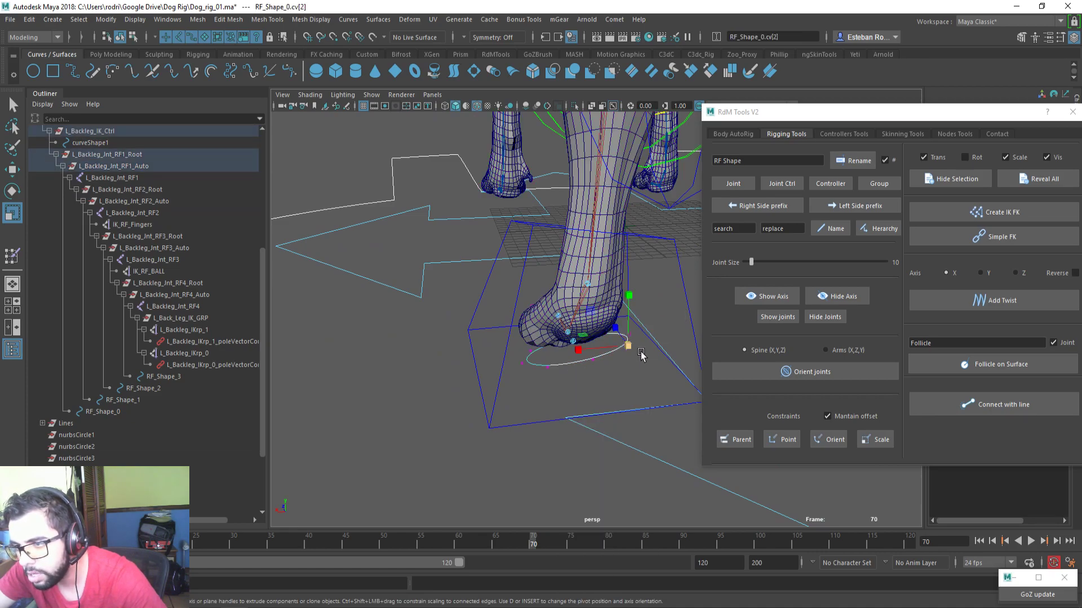
pyautogui.press('e')
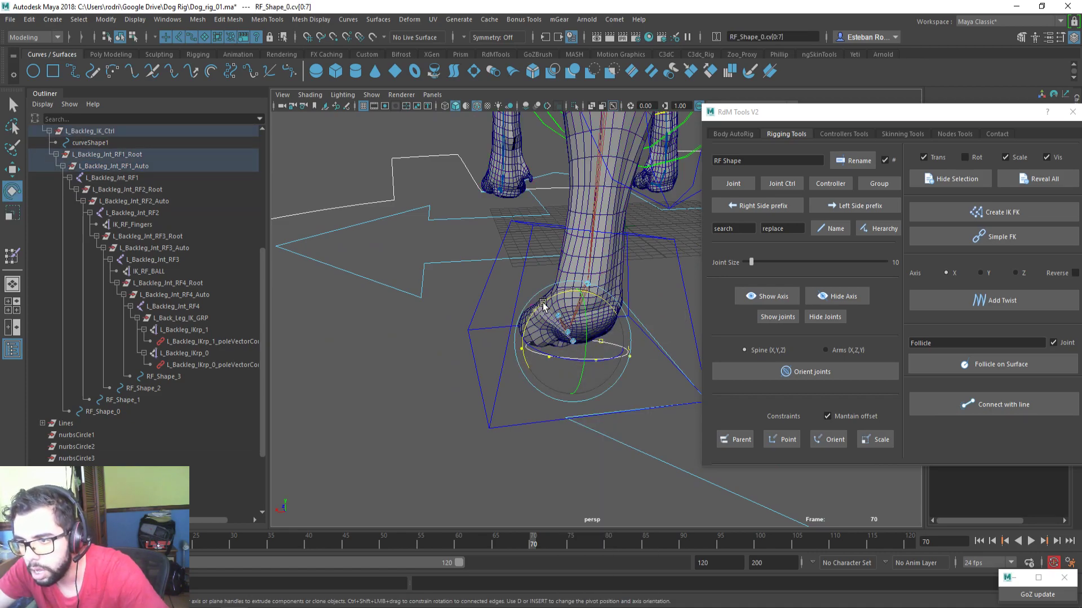
pyautogui.keyDown('alt'); pyautogui.moveTo(544, 305); pyautogui.dragTo(664, 327); pyautogui.keyUp('alt')
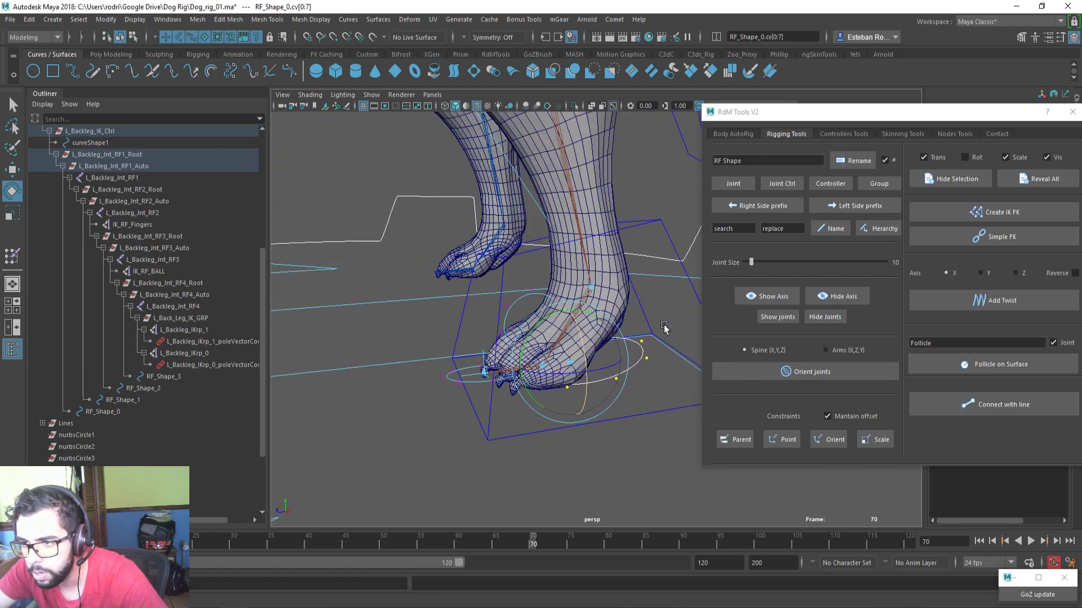
# Isolate the RF_Shape_3 ankle circle to select all its control vertices, and rotate them so it lies level around the ankle
pyautogui.click(112, 411)
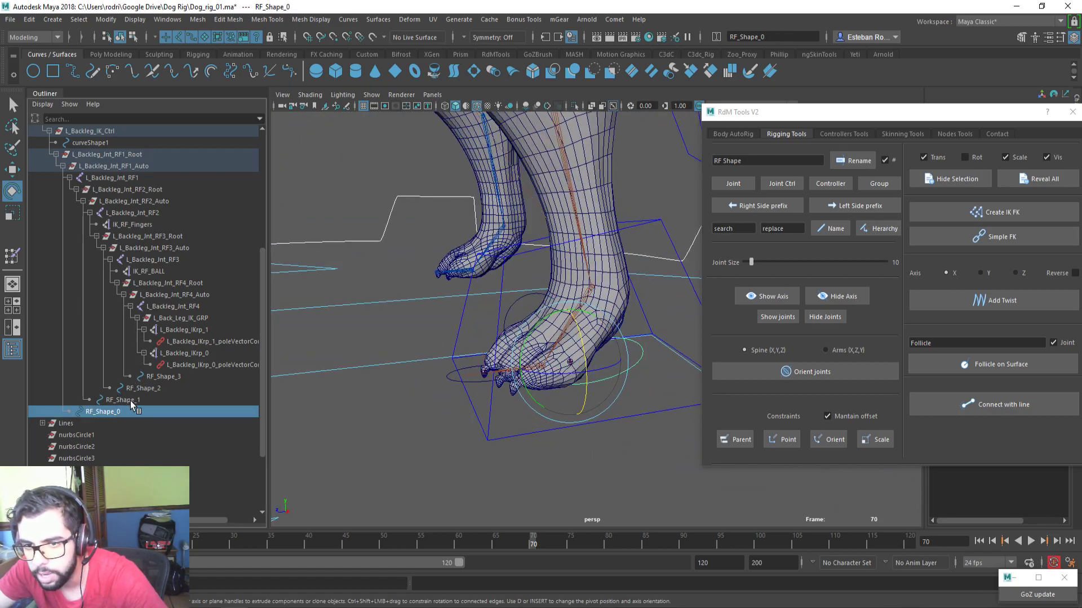
pyautogui.click(131, 400)
pyautogui.click(167, 389)
pyautogui.click(181, 376)
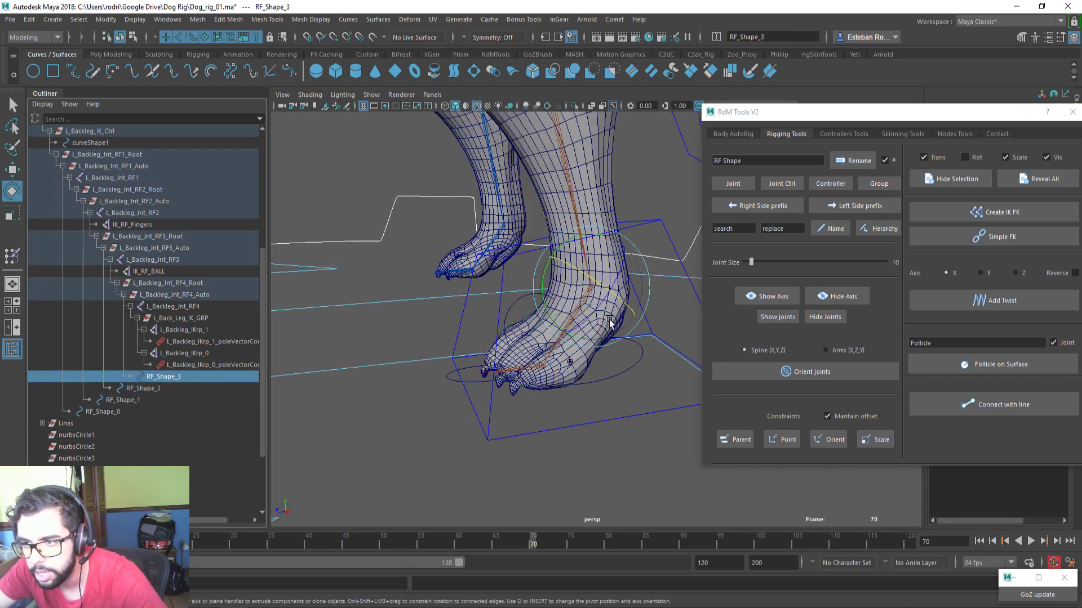
pyautogui.press('f')
pyautogui.hotkey('ctrl', '1')
pyautogui.moveTo(592, 304); pyautogui.dragTo(527, 305, button='right')
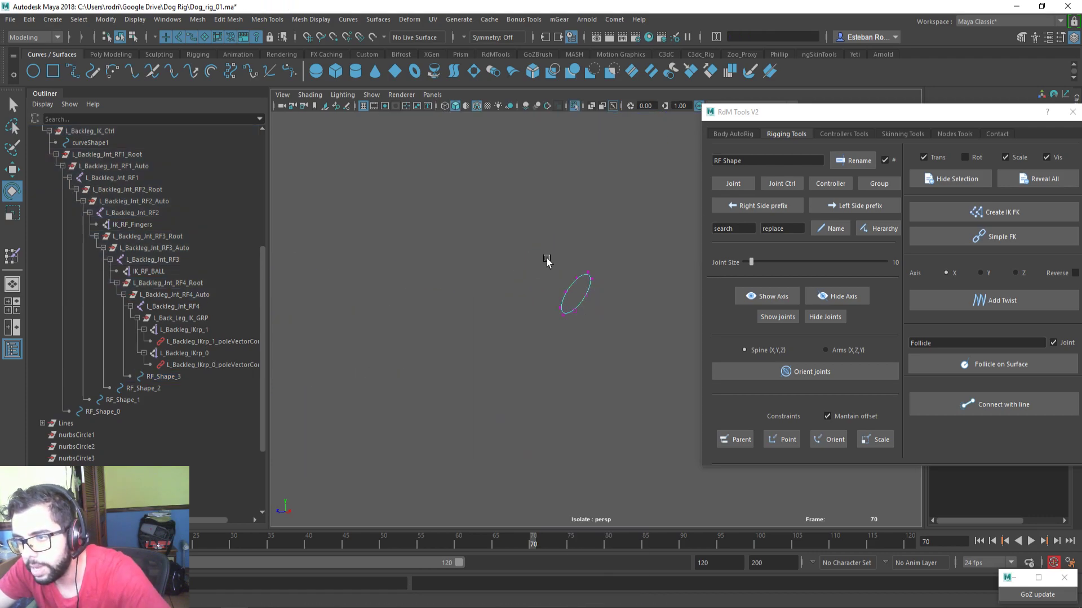
pyautogui.moveTo(547, 262); pyautogui.dragTo(609, 337)
pyautogui.hotkey('ctrl', '1')
pyautogui.press('r')
pyautogui.press('e')
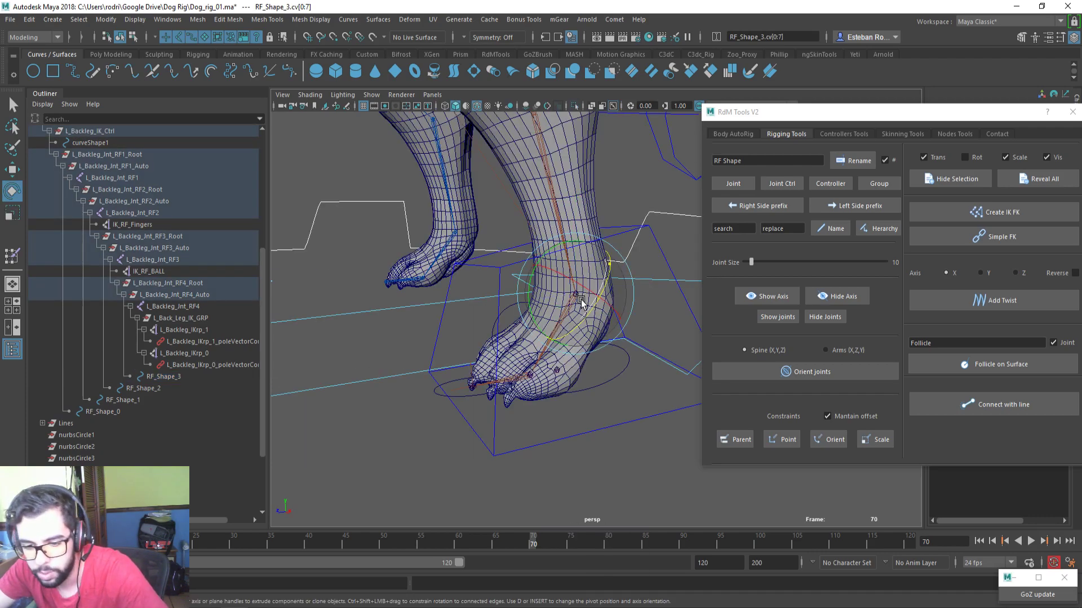
pyautogui.moveTo(535, 276); pyautogui.dragTo(551, 250)
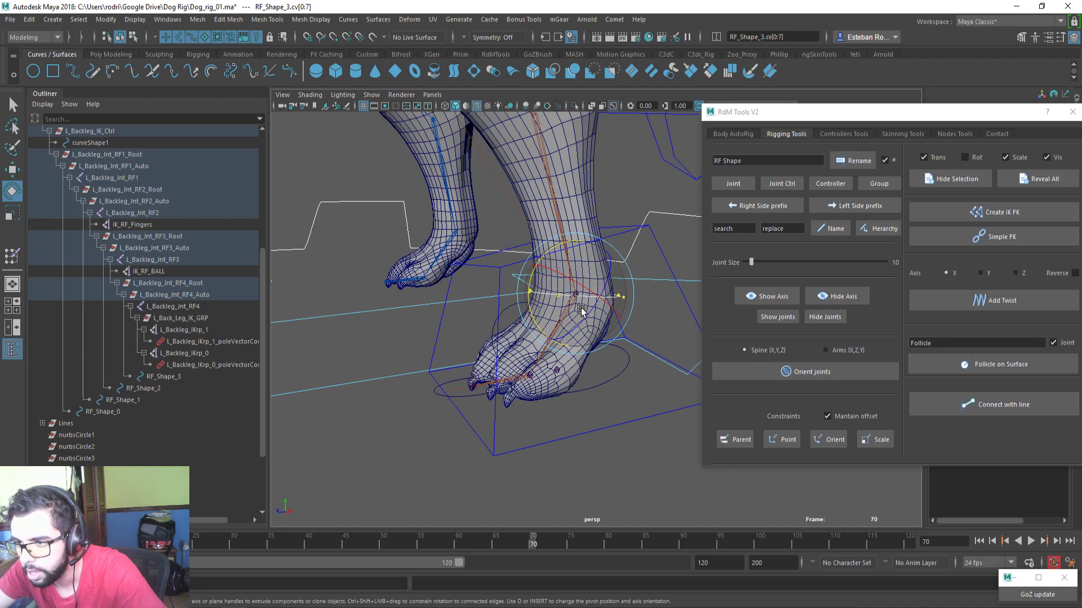
# Scale up RF_Shape_3's control vertices and raise them so the circle surrounds the leg just above the ankle joint
pyautogui.press('r')
pyautogui.moveTo(576, 293); pyautogui.dragTo(514, 286)
pyautogui.press('w')
pyautogui.click(571, 268)
pyautogui.hotkey('ctrl', 'z')
pyautogui.press('w')
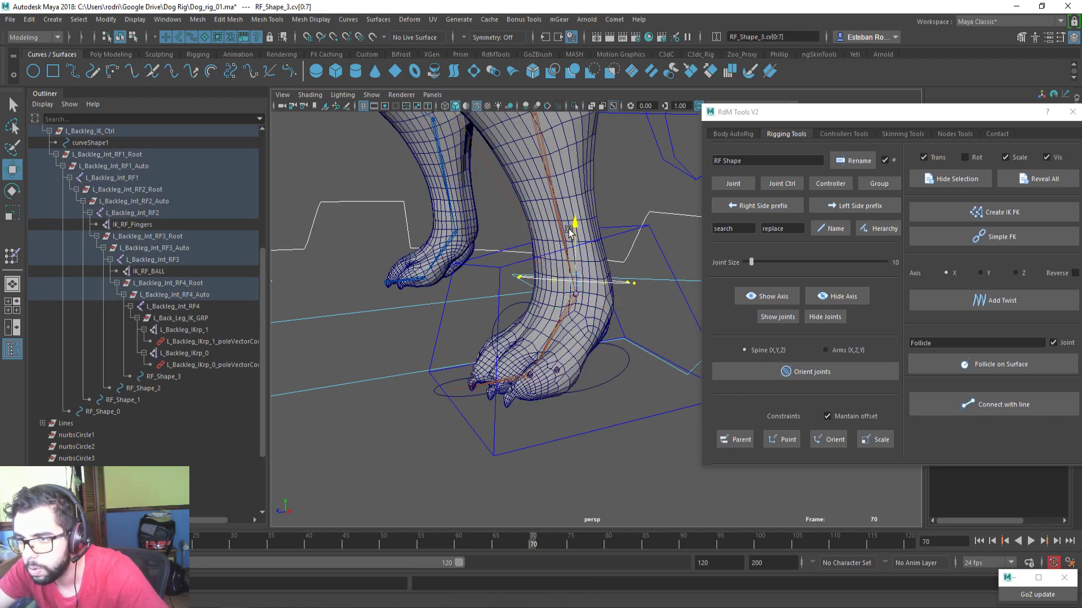
pyautogui.press('r')
pyautogui.moveTo(613, 286); pyautogui.dragTo(699, 251, button='right')
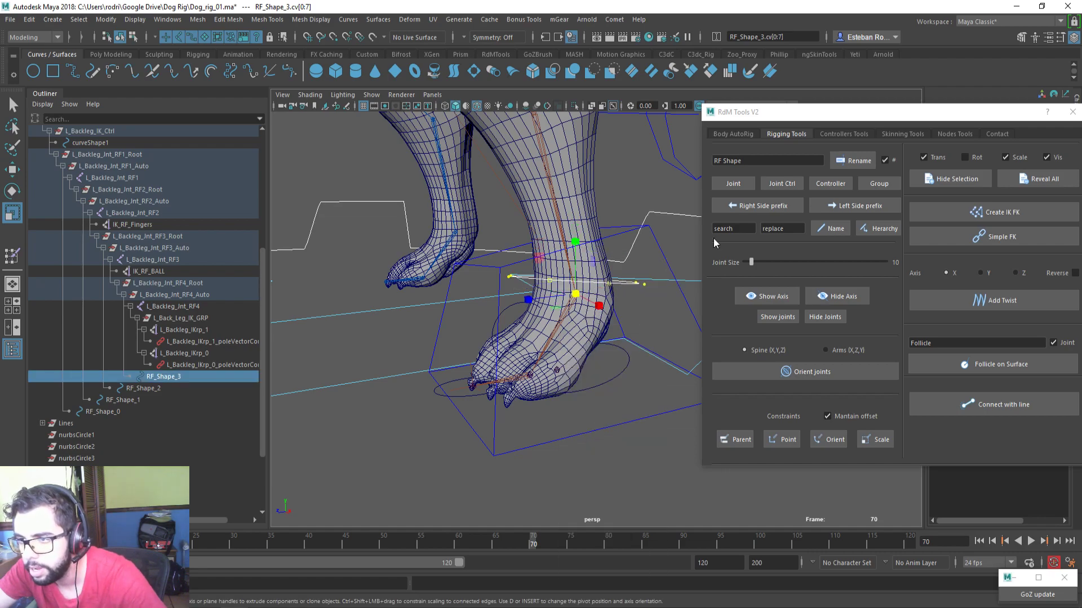
pyautogui.keyDown('alt'); pyautogui.moveTo(630, 325); pyautogui.dragTo(652, 324); pyautogui.keyUp('alt')
pyautogui.click(1075, 115)
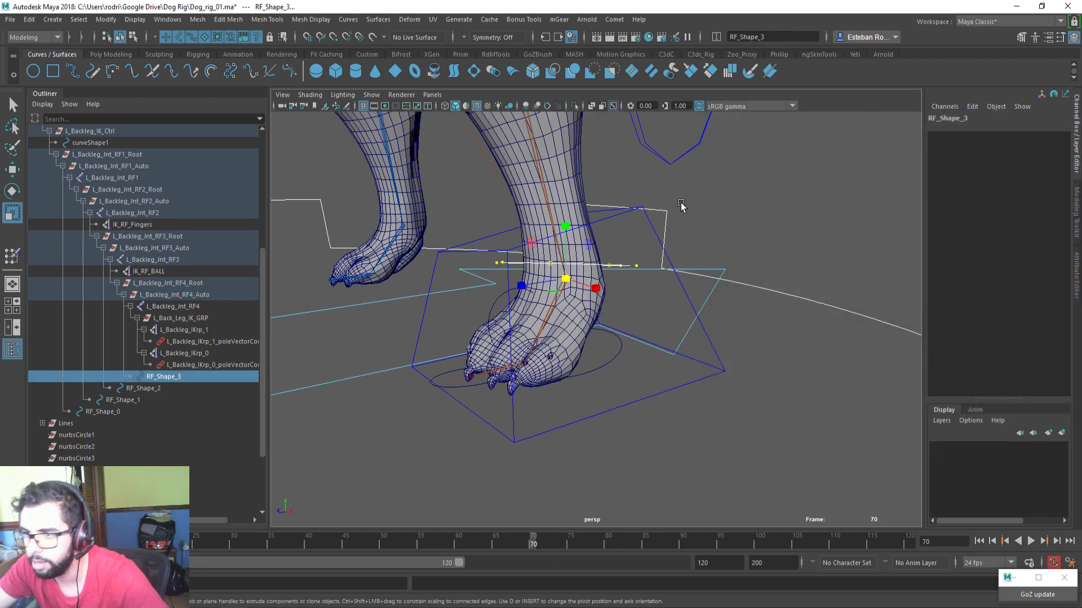
pyautogui.click(626, 331)
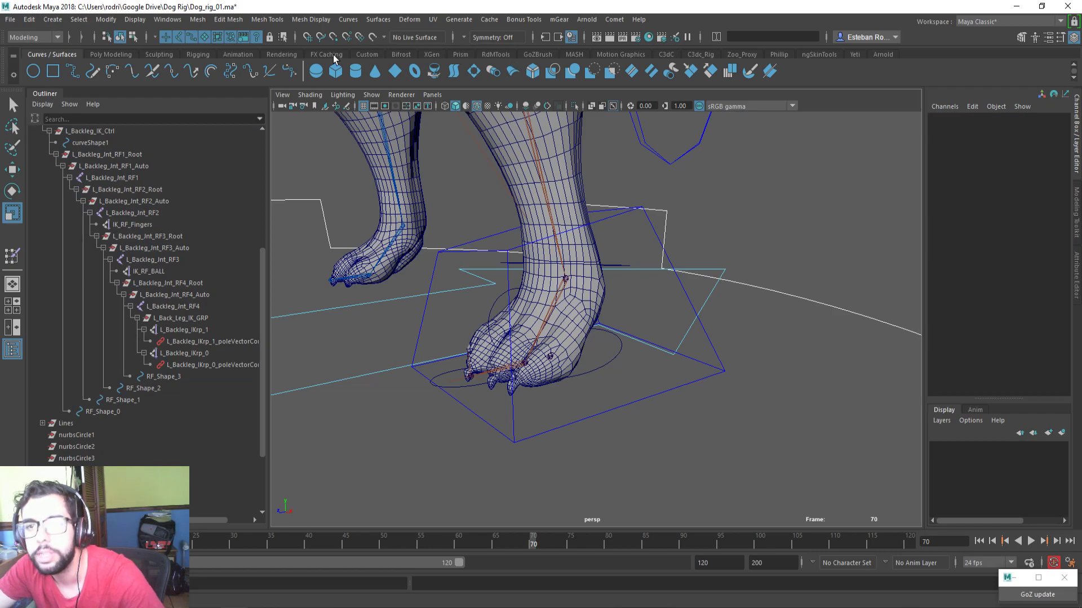
# Assign cyan to the four reverse foot circles, L_Backleg_Jnt_RF1_Auto through RF4_Auto, using the Control Creator
pyautogui.click(199, 55)
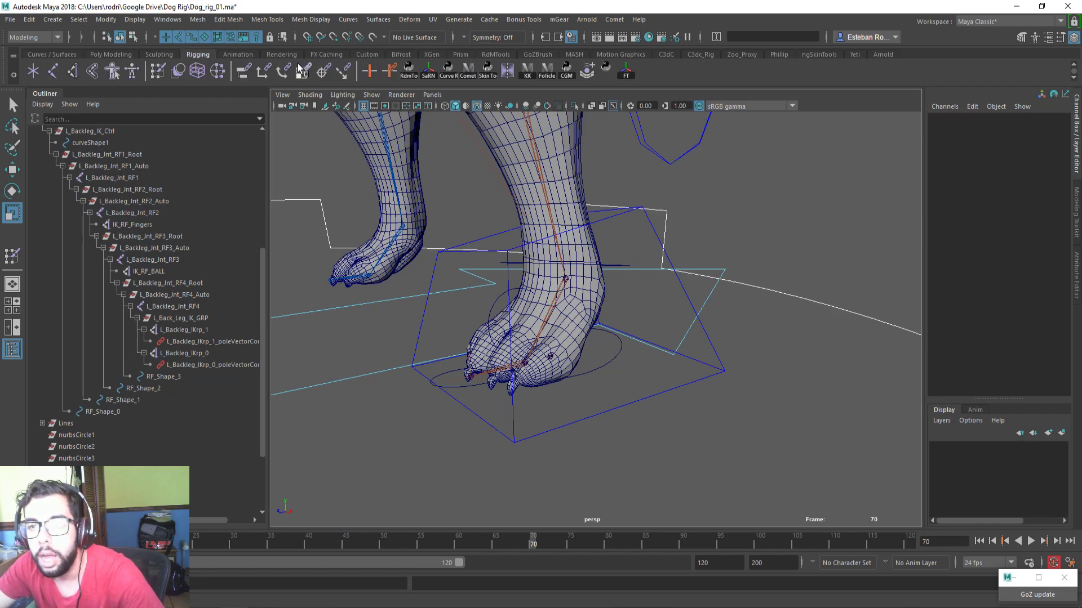
pyautogui.click(448, 70)
pyautogui.click(607, 272)
pyautogui.moveTo(628, 297); pyautogui.dragTo(744, 273)
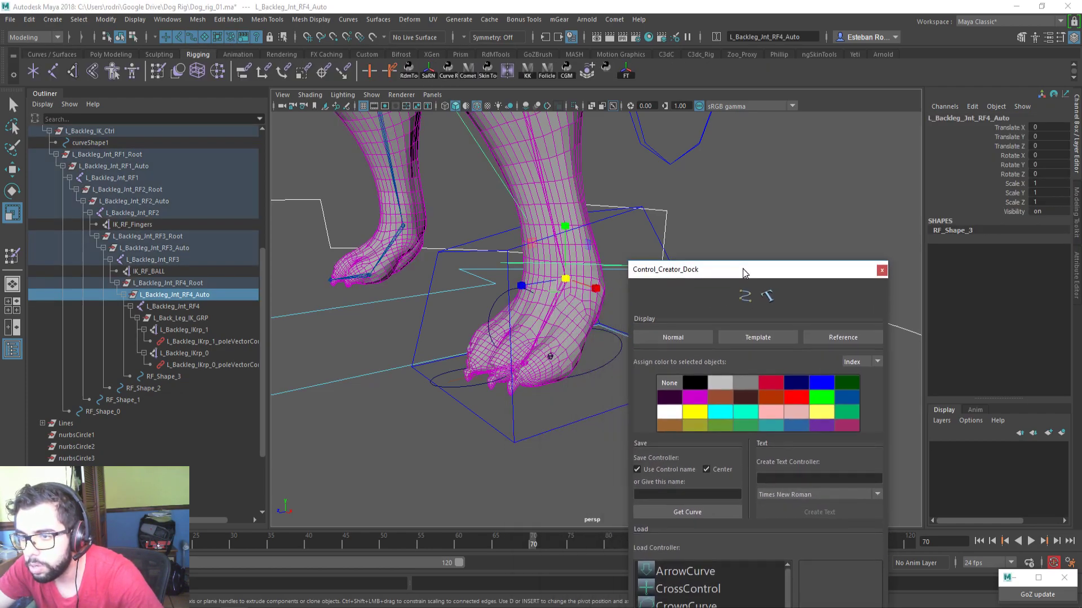
pyautogui.keyDown('shift'); pyautogui.click(476, 392); pyautogui.keyUp('shift')
pyautogui.keyDown('shift'); pyautogui.click(493, 310); pyautogui.keyUp('shift')
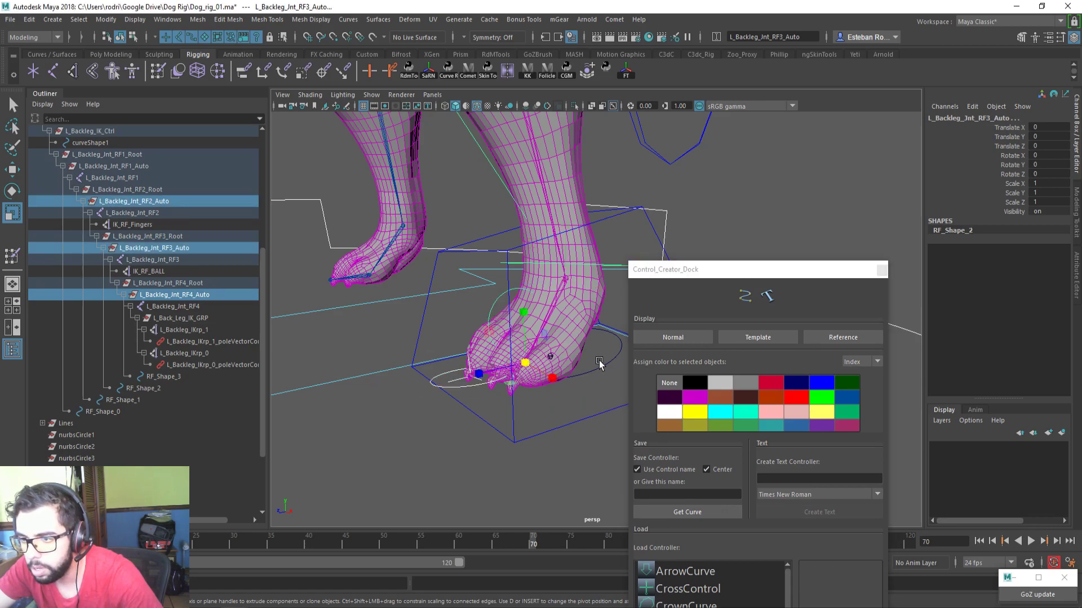
pyautogui.keyDown('shift'); pyautogui.click(597, 366); pyautogui.keyUp('shift')
pyautogui.click(725, 414)
pyautogui.click(549, 465)
pyautogui.keyDown('alt'); pyautogui.moveTo(546, 466); pyautogui.dragTo(569, 445); pyautogui.keyUp('alt')
pyautogui.click(882, 271)
pyautogui.keyDown('alt'); pyautogui.moveTo(791, 360); pyautogui.dragTo(712, 398); pyautogui.keyUp('alt')
pyautogui.click(583, 361)
pyautogui.keyDown('alt'); pyautogui.moveTo(857, 239); pyautogui.dragTo(884, 232); pyautogui.keyUp('alt')
pyautogui.click(973, 107)
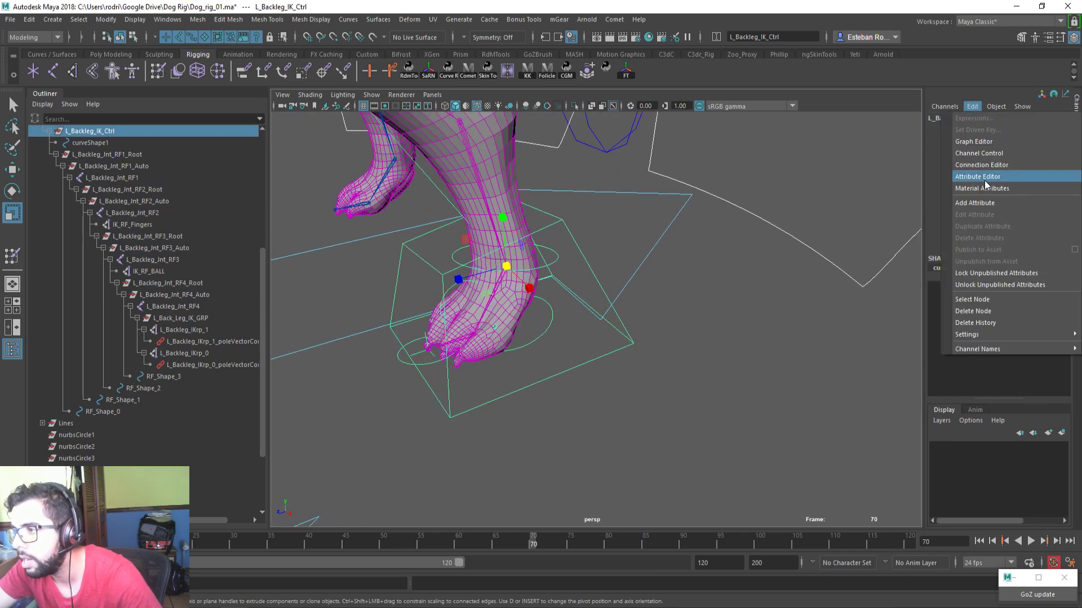
pyautogui.click(979, 198)
pyautogui.write('Show')
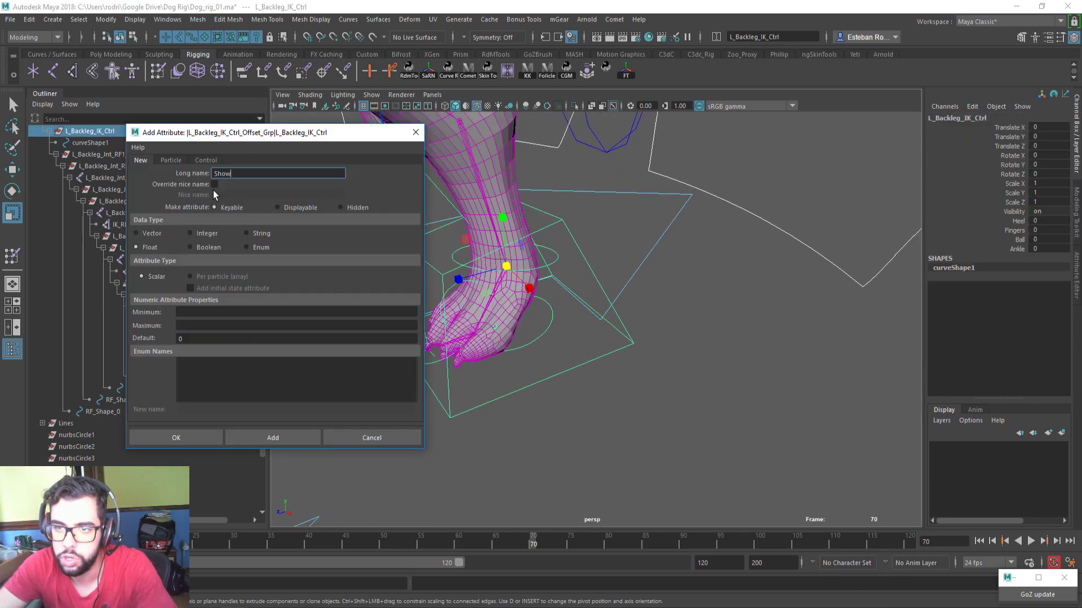
pyautogui.click(239, 311)
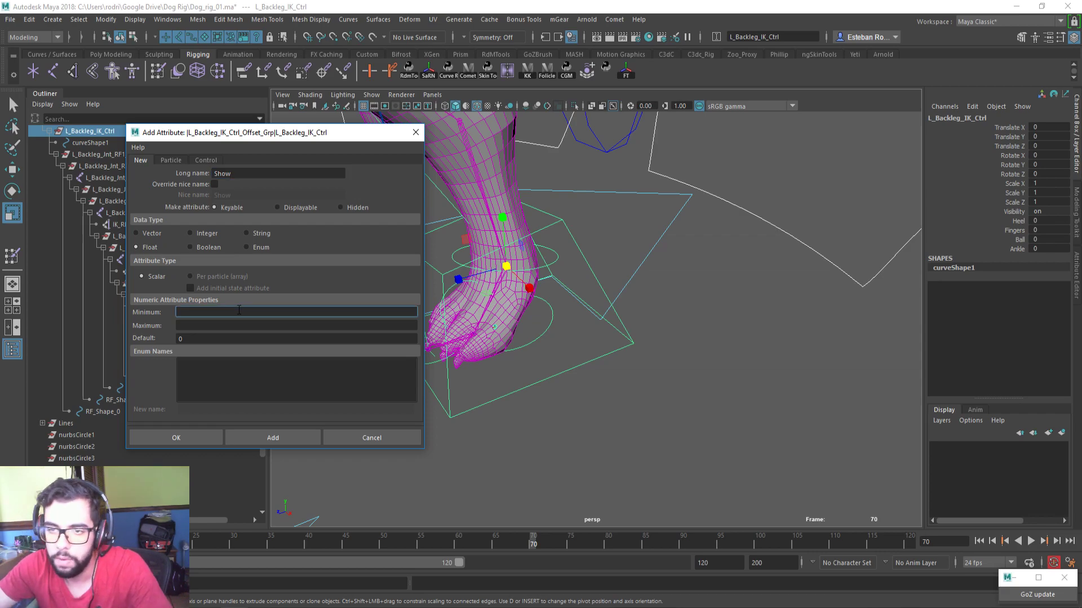
pyautogui.click(268, 248)
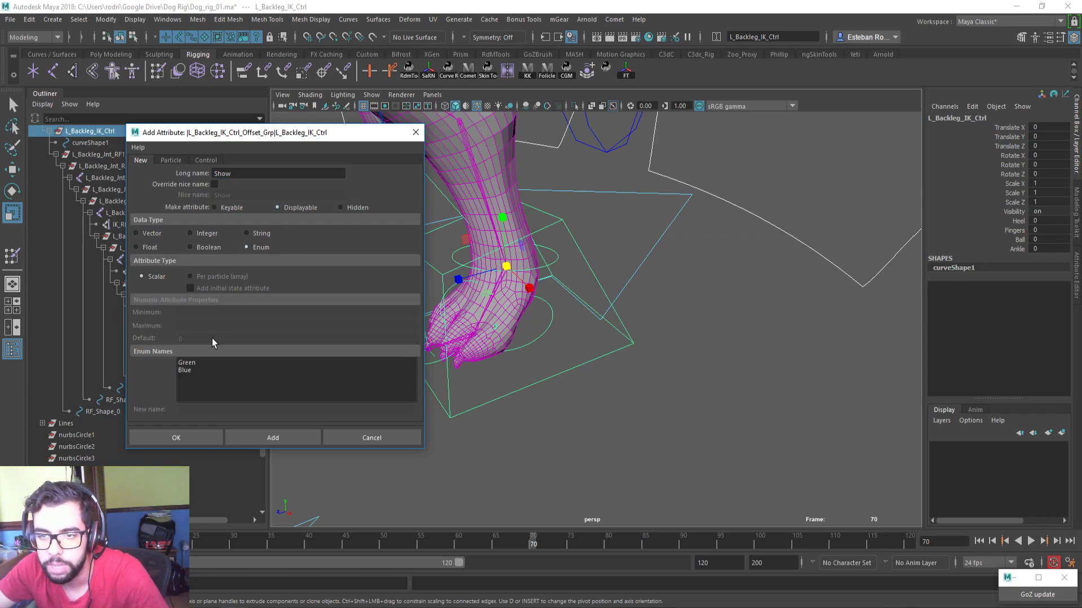
pyautogui.click(191, 370)
pyautogui.click(198, 406)
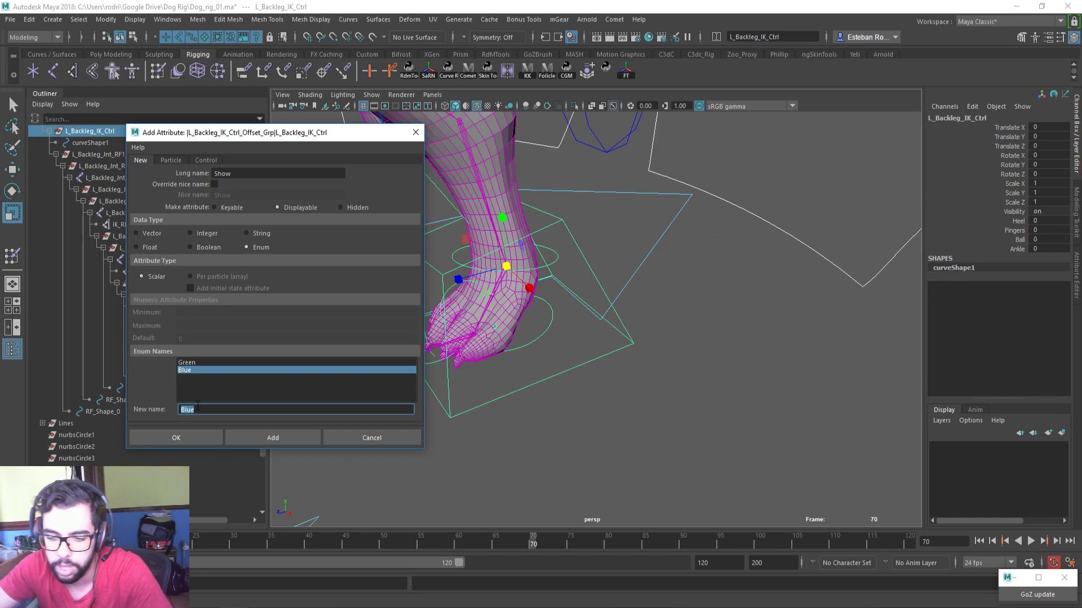
pyautogui.write('Hide')
pyautogui.press('Return')
pyautogui.click(194, 364)
pyautogui.click(209, 407)
pyautogui.write('Hide')
pyautogui.press('Return')
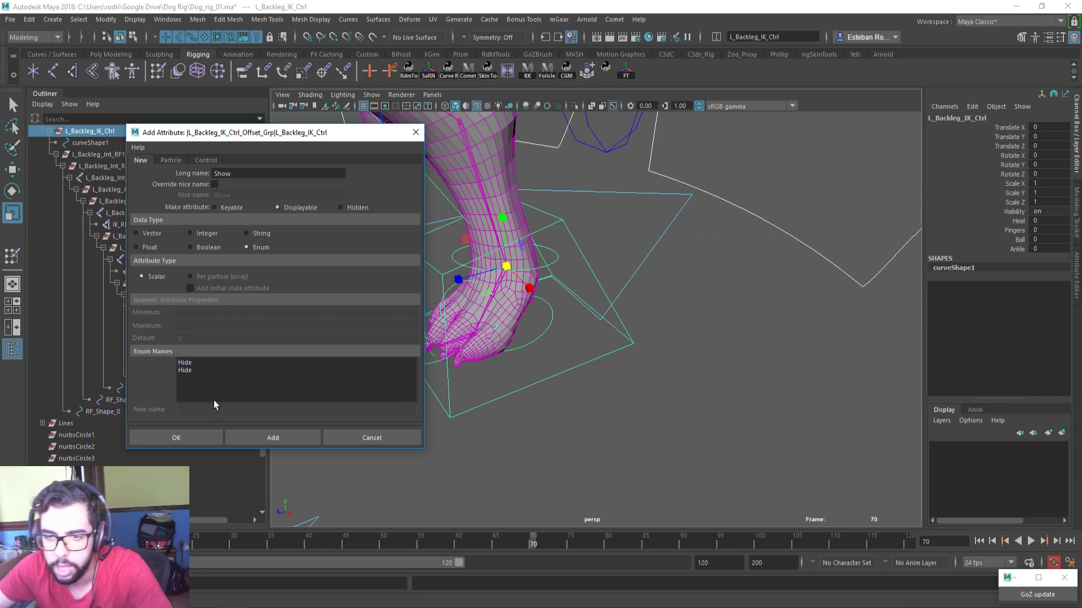
pyautogui.click(194, 375)
pyautogui.click(201, 370)
pyautogui.doubleClick(216, 411)
pyautogui.write('Show')
pyautogui.press('Return')
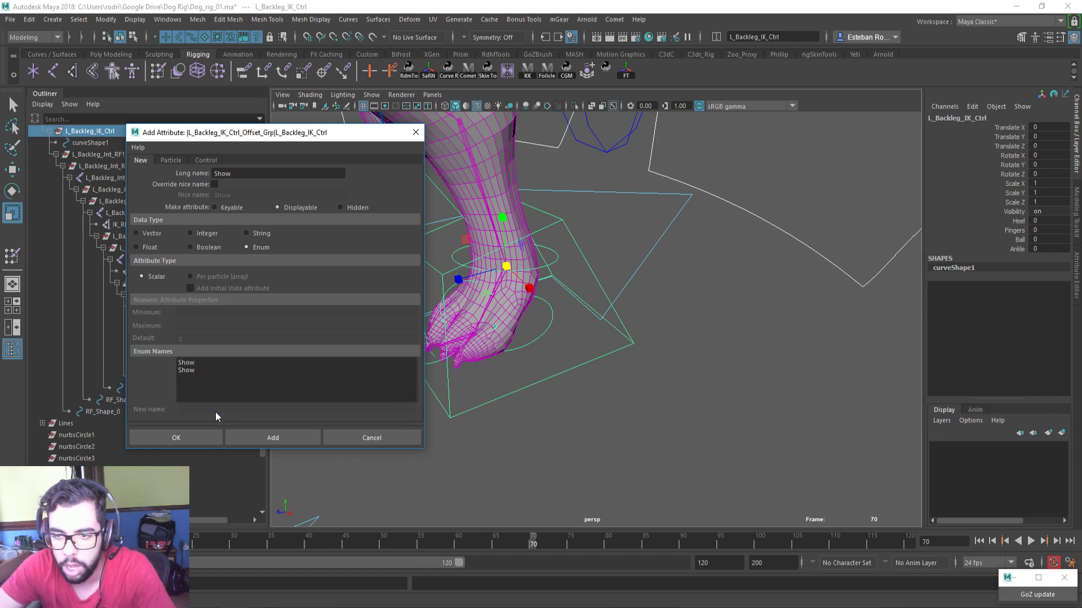
pyautogui.click(415, 132)
# Graph L_Backleg_IK_Ctrl's connections in the Node Editor and place the editor beside the leg
pyautogui.click(171, 22)
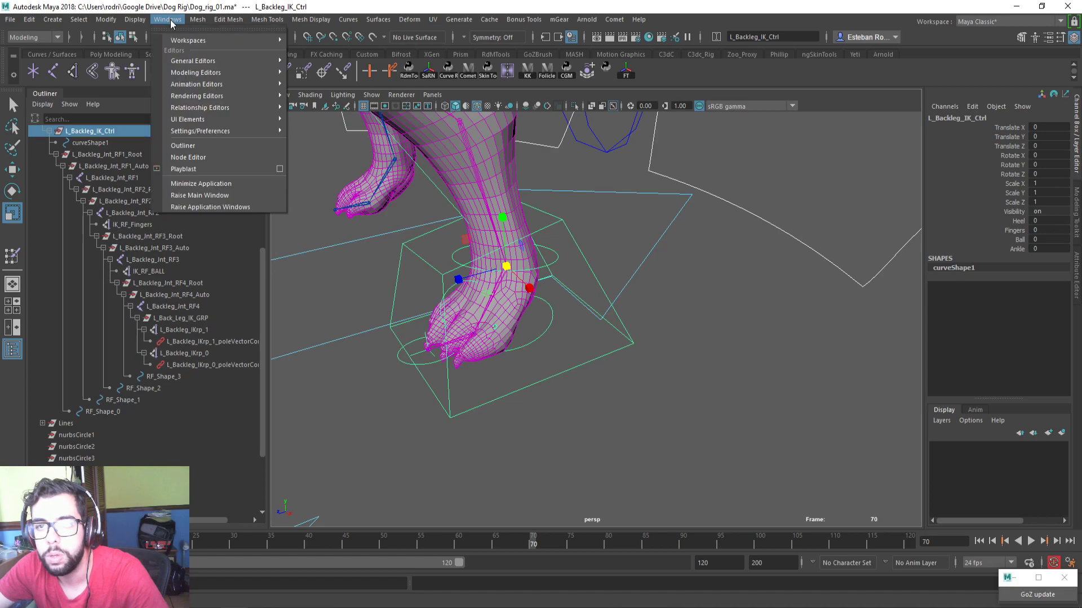
pyautogui.click(218, 160)
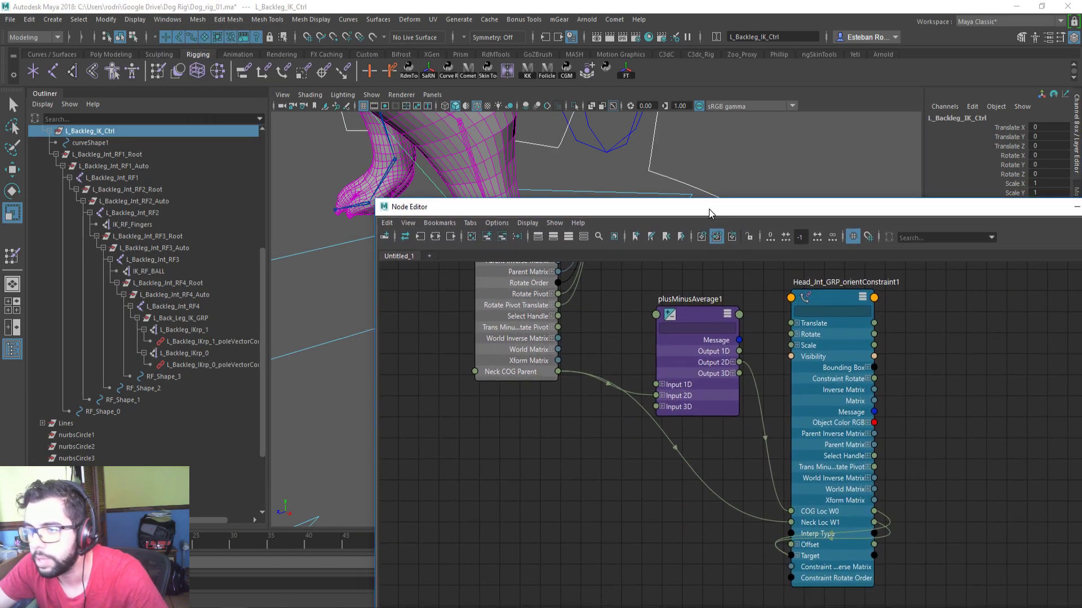
pyautogui.click(436, 237)
pyautogui.moveTo(653, 204); pyautogui.dragTo(755, 106)
# Try toggling the visibility of the heel circle's shape, RF_Shape_0
pyautogui.click(124, 415)
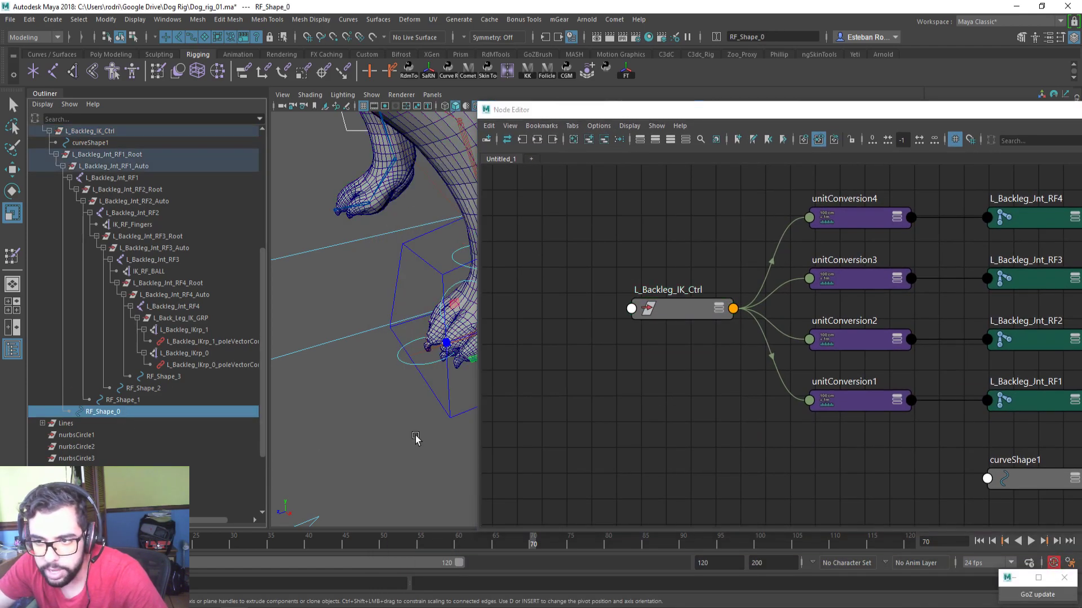
pyautogui.press('f')
pyautogui.press('h')
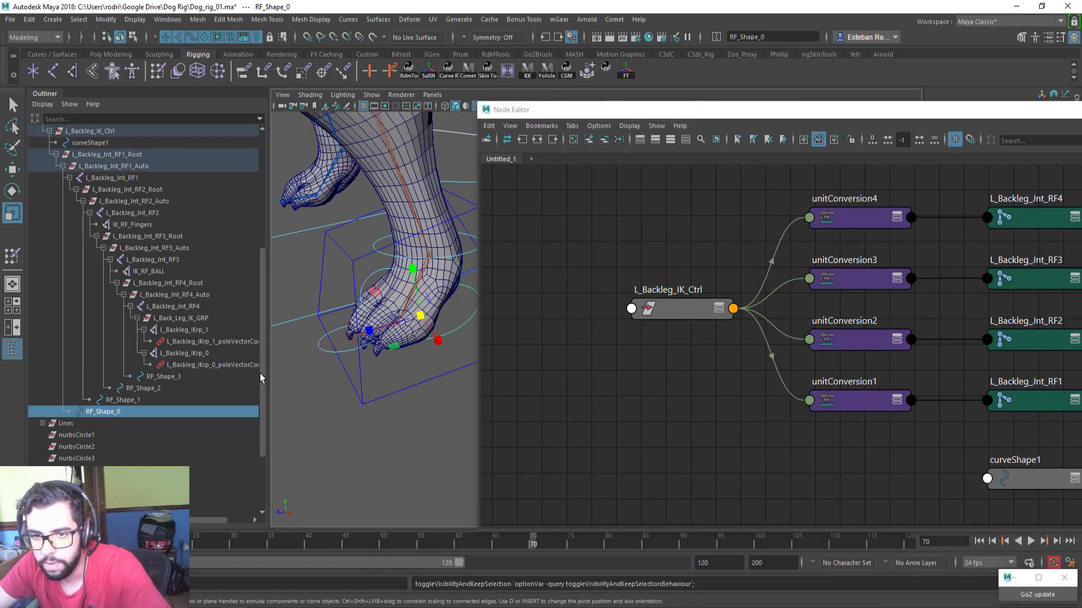
# Select RF_Shape_0 through RF_Shape_3 and turn off the display of shape nodes in the Outliner
pyautogui.click(178, 378)
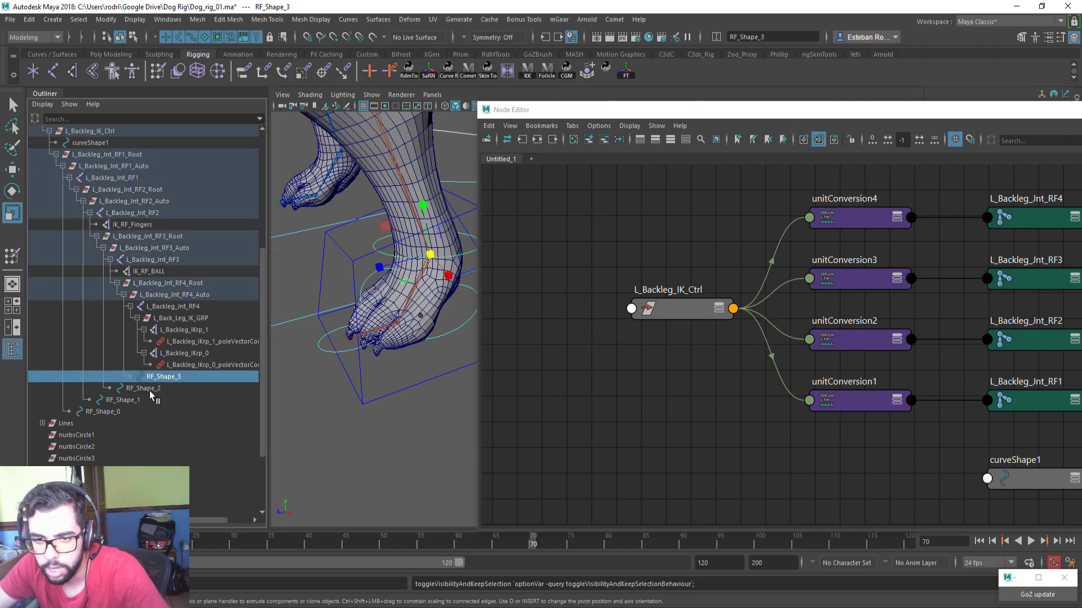
pyautogui.moveTo(151, 394); pyautogui.dragTo(111, 417)
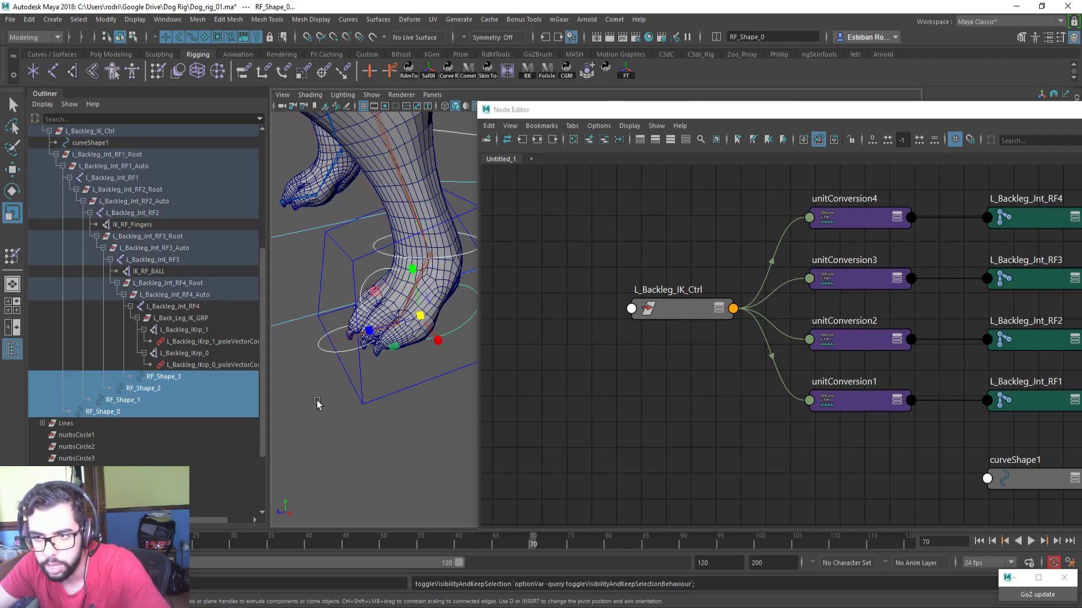
pyautogui.rightClick(247, 398)
pyautogui.click(269, 416)
# Test hiding the reverse foot circles by toggling the visibility of L_Backleg_Jnt_RF2_Root and L_Backleg_Jnt_RF1_Root
pyautogui.click(182, 272)
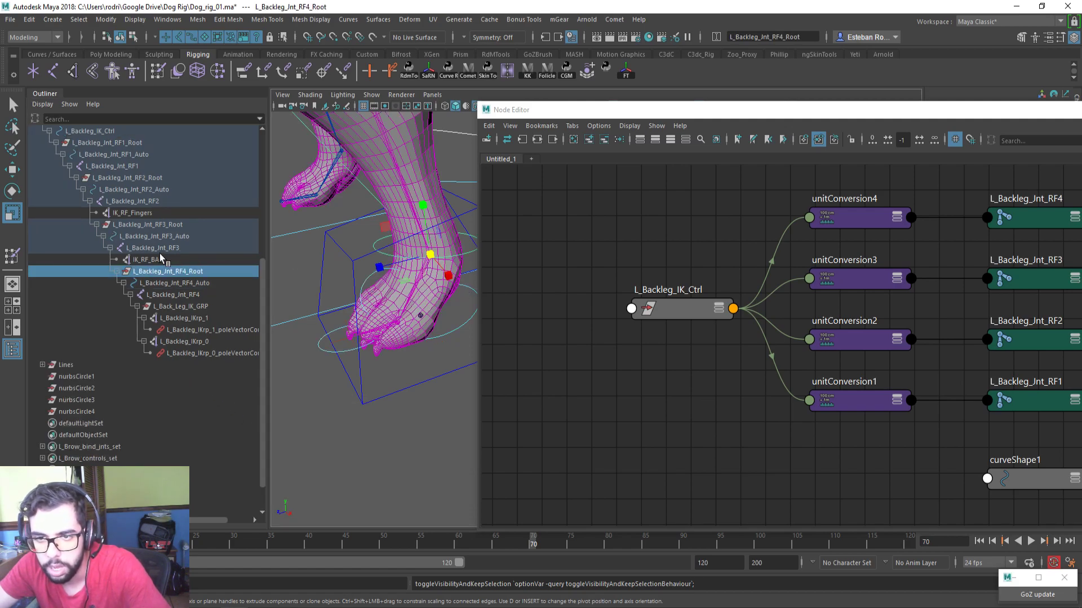
pyautogui.click(144, 225)
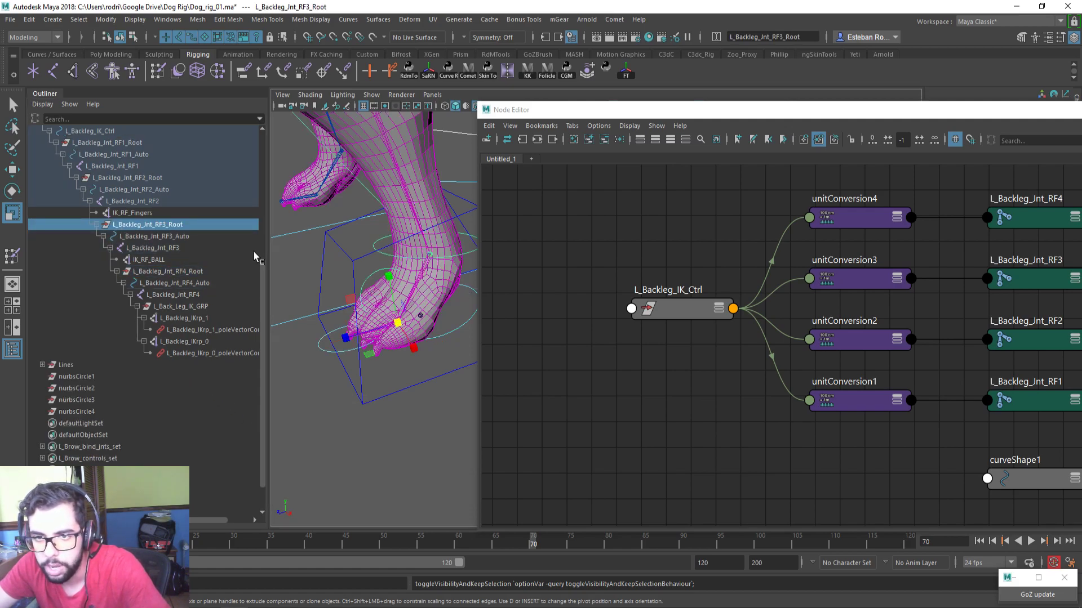
pyautogui.click(153, 202)
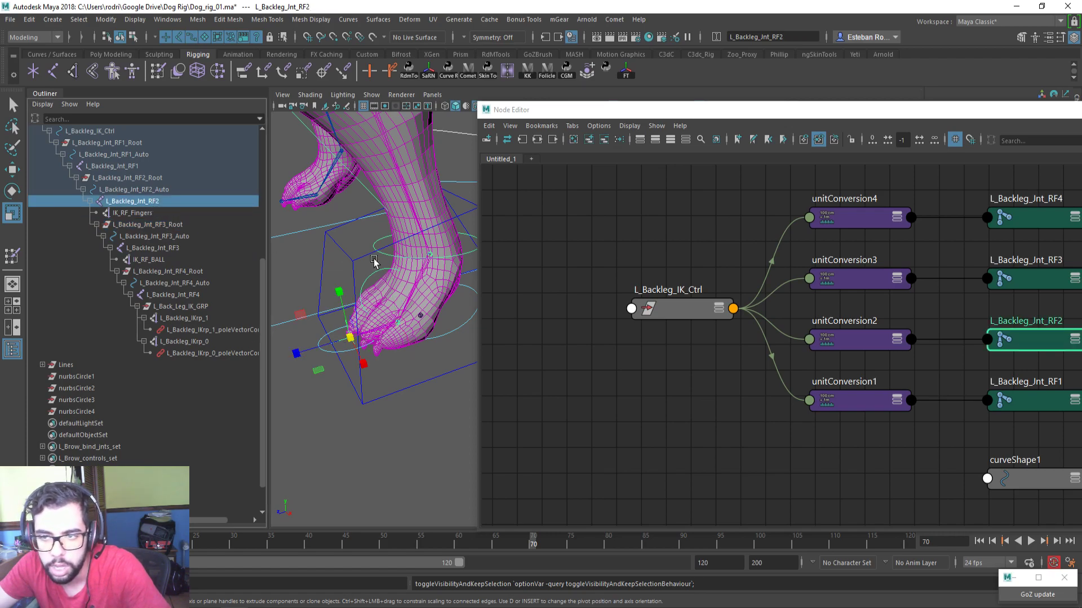
pyautogui.click(136, 178)
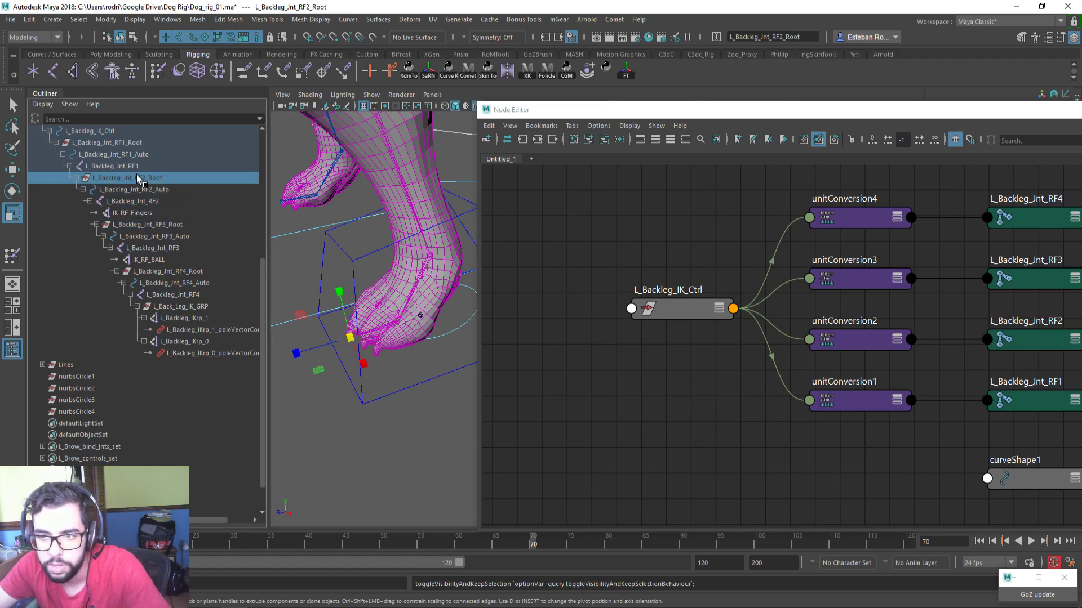
pyautogui.click(126, 156)
pyautogui.click(124, 145)
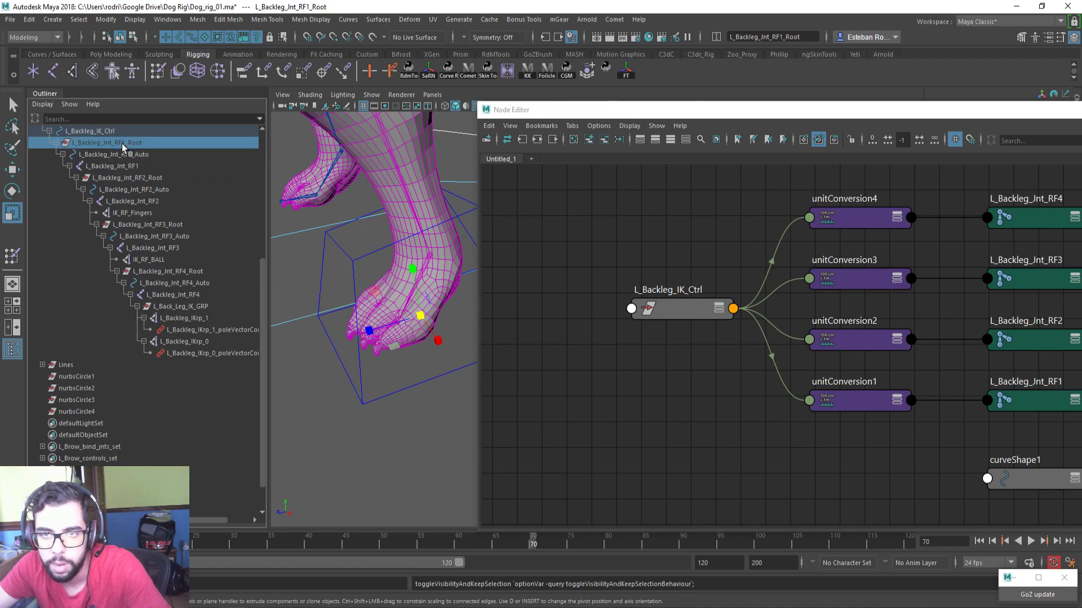
# Add L_Backleg_Jnt_RF1_Root beside the fully expanded L_Backleg_IK_Ctrl node in the Node Editor, and close the editor
pyautogui.moveTo(124, 148); pyautogui.dragTo(743, 383, button='middle')
pyautogui.moveTo(772, 421); pyautogui.dragTo(713, 489)
pyautogui.moveTo(676, 309); pyautogui.dragTo(576, 244)
pyautogui.press('3')
pyautogui.moveTo(596, 330); pyautogui.dragTo(596, 205)
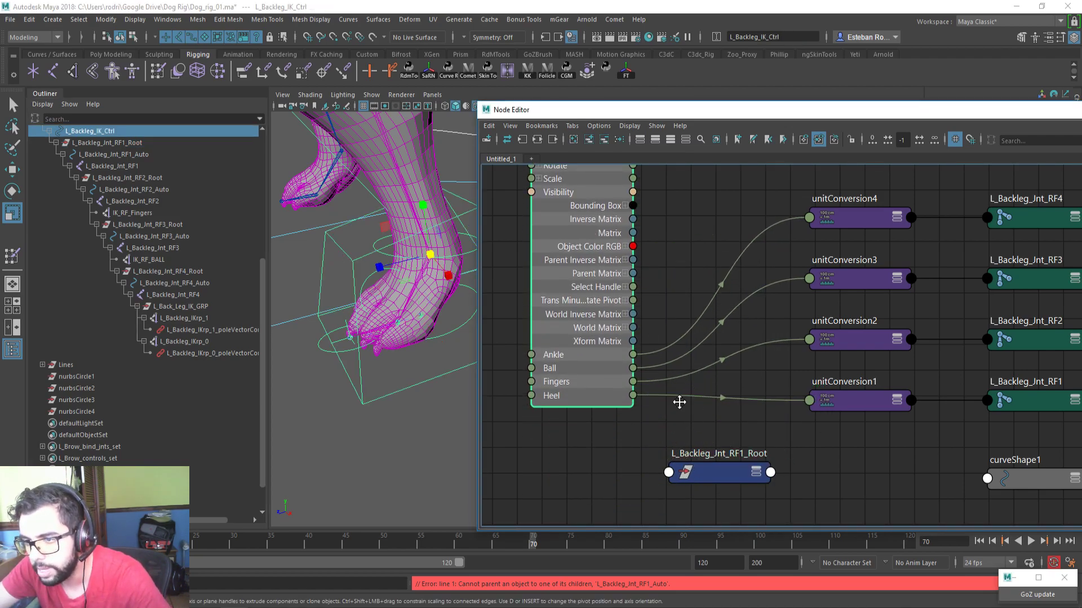
pyautogui.moveTo(684, 403); pyautogui.dragTo(613, 326, button='middle')
pyautogui.keyDown('alt'); pyautogui.moveTo(552, 362); pyautogui.dragTo(616, 344, button='middle'); pyautogui.keyUp('alt')
pyautogui.moveTo(602, 298); pyautogui.dragTo(590, 307)
pyautogui.moveTo(734, 114); pyautogui.dragTo(424, 111)
pyautogui.click(974, 107)
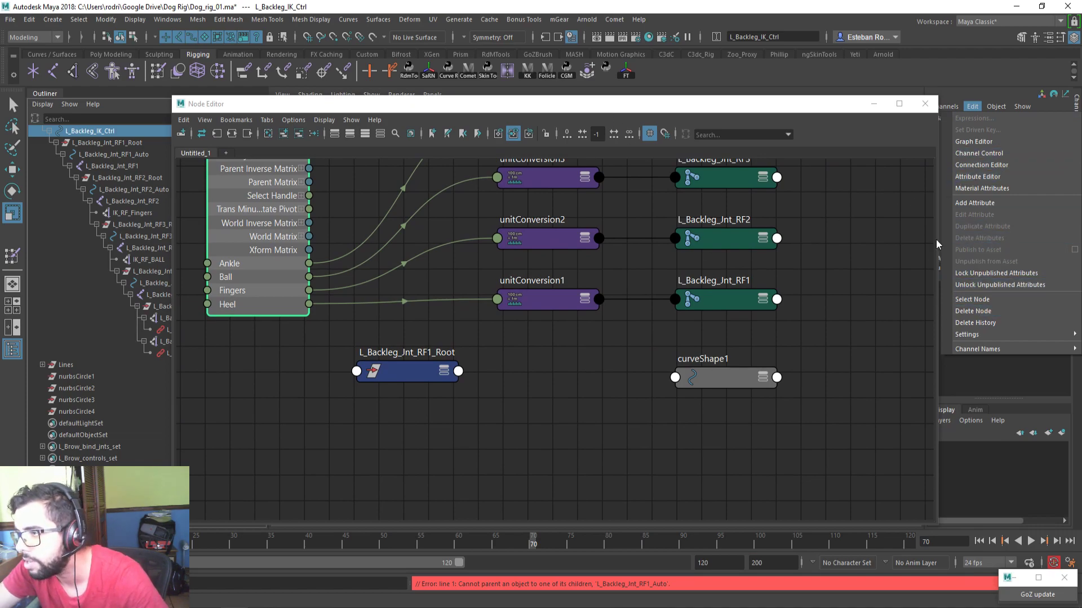
pyautogui.click(925, 104)
pyautogui.moveTo(479, 104); pyautogui.dragTo(1081, 141)
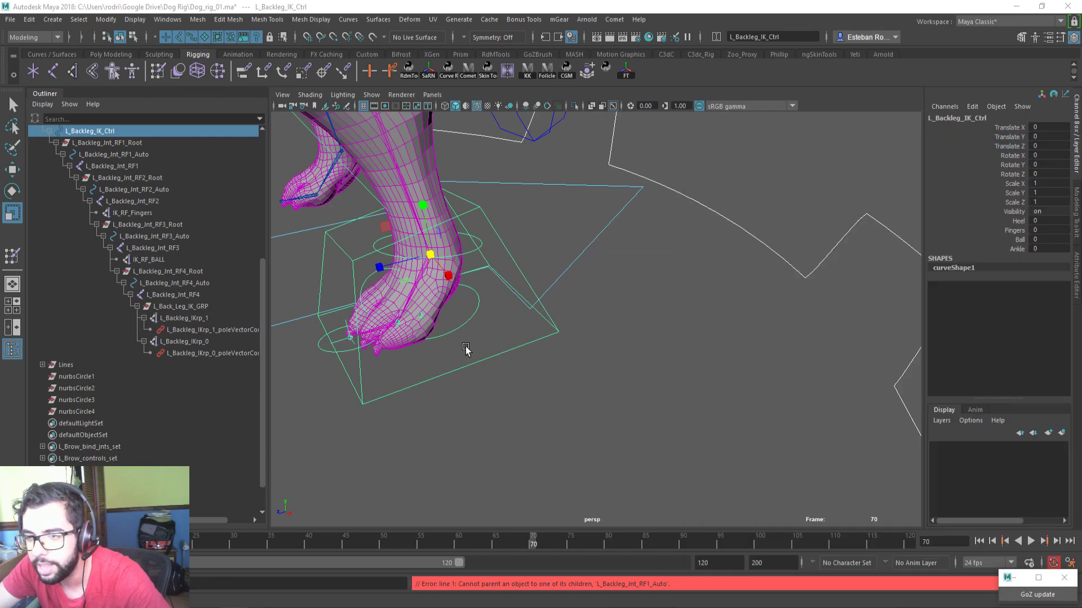
# Undo the visibility changes on the reverse foot root groups of the left back leg
pyautogui.hotkey('ctrl', 'z')
pyautogui.hotkey('ctrl', 'z')
pyautogui.hotkey('ctrl', 'z')
pyautogui.hotkey('ctrl', 'z')
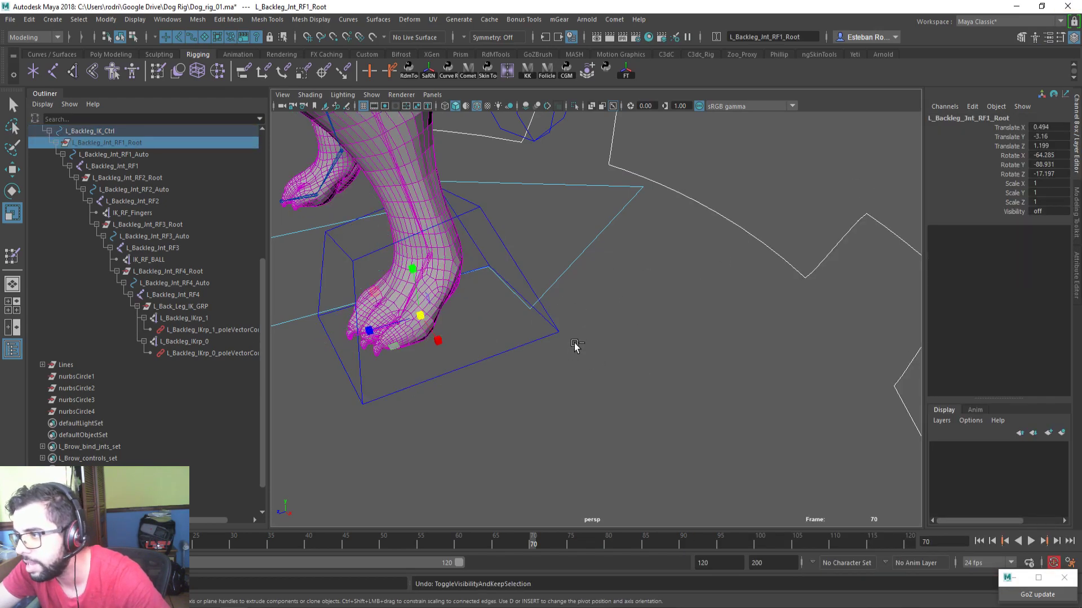
pyautogui.press('Down')
pyautogui.press('Down')
pyautogui.press('Down')
pyautogui.press('Down')
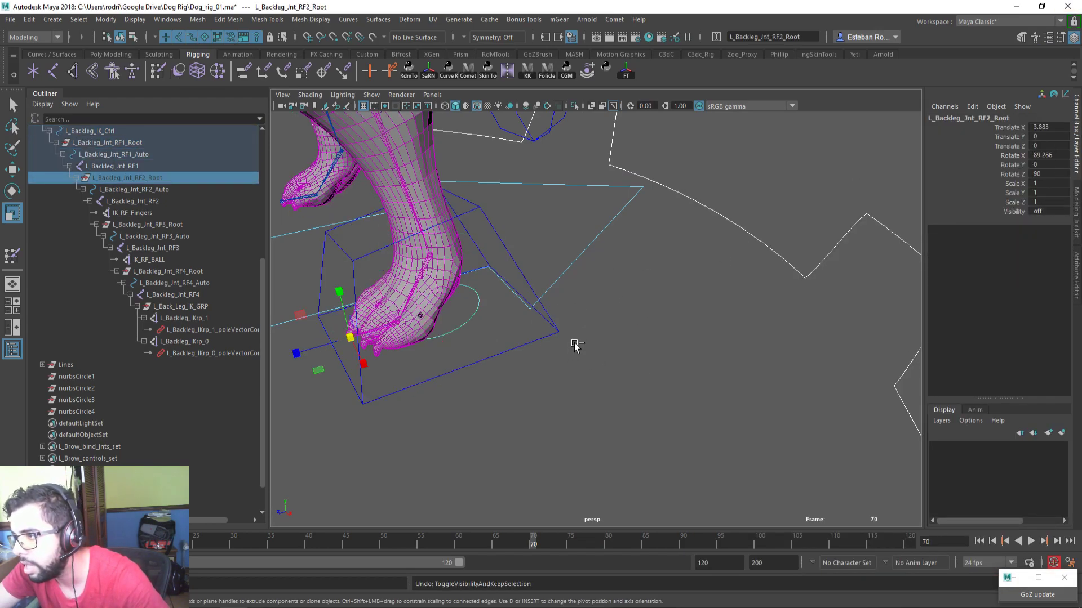
pyautogui.press('Down')
pyautogui.press('Down')
pyautogui.press('Down')
pyautogui.press('Down')
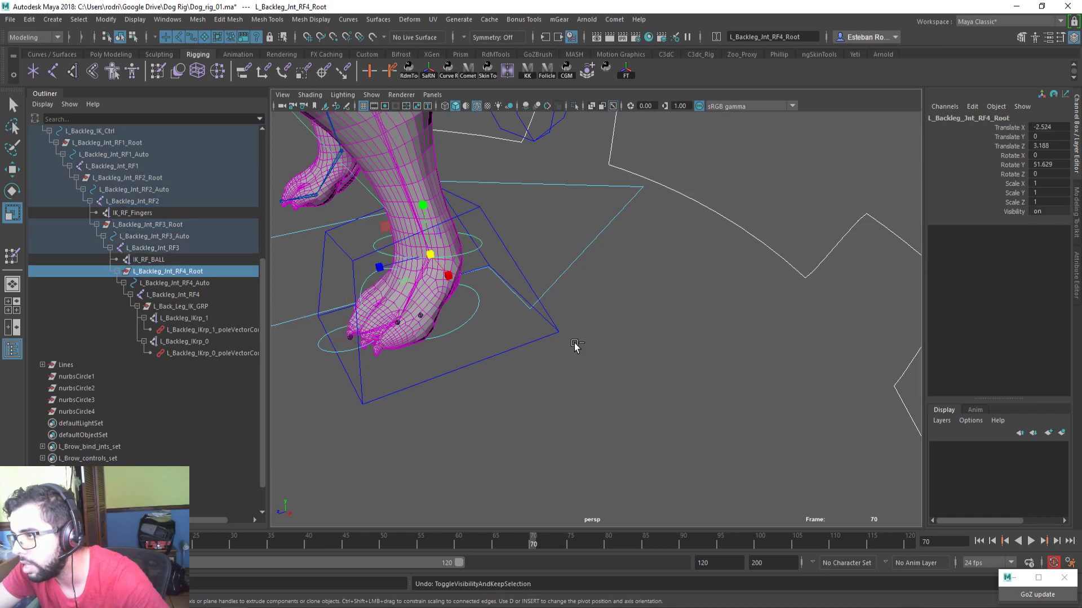
# Undo the visibility changes on the reverse foot circle shapes, stepping back to the selection of the four RF Auto circles
pyautogui.hotkey('ctrl', 'z')
pyautogui.hotkey('ctrl', 'z')
pyautogui.hotkey('ctrl', 'z')
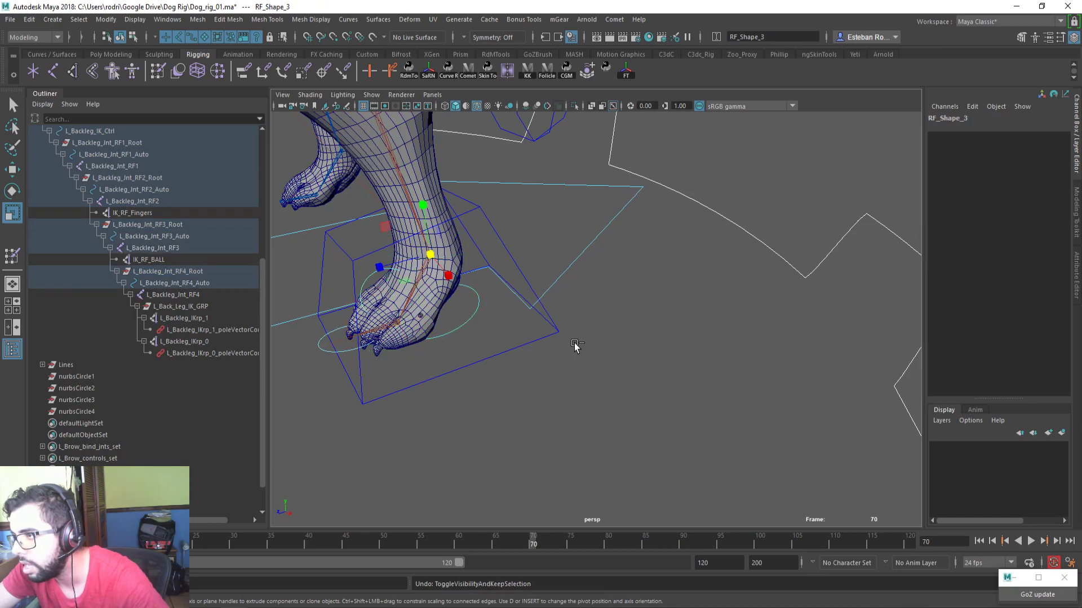
pyautogui.hotkey('ctrl', 'z')
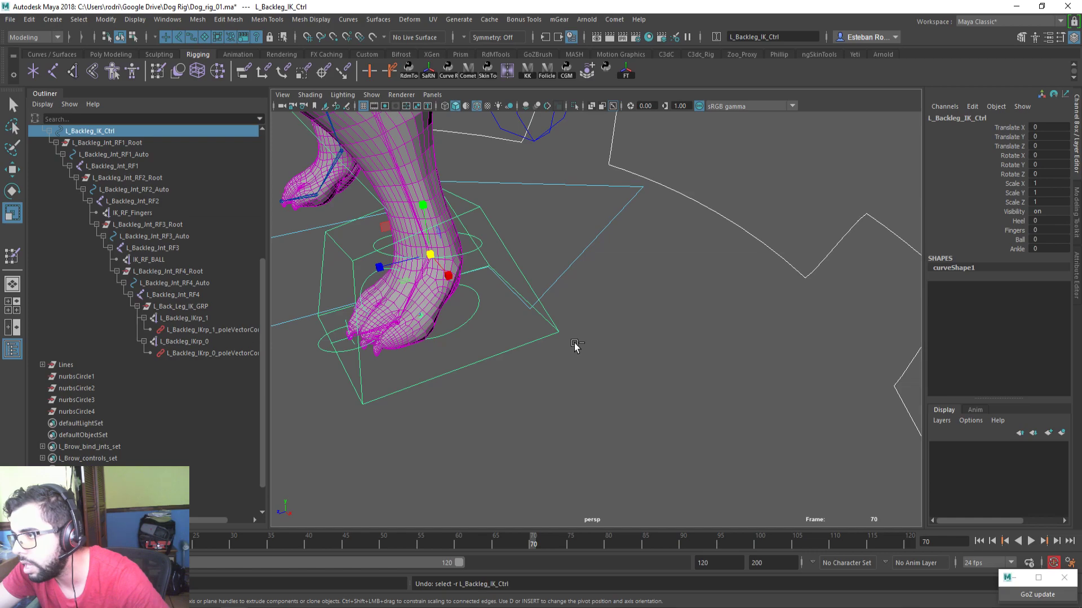
pyautogui.hotkey('ctrl', 'z')
pyautogui.hotkey('ctrl', 'z')
pyautogui.hotkey('ctrl', 'z')
pyautogui.hotkey('ctrl', 'z')
pyautogui.hotkey('ctrl', 'z')
pyautogui.hotkey('ctrl', 'z')
pyautogui.hotkey('ctrl', 'z')
pyautogui.hotkey('ctrl', 'z')
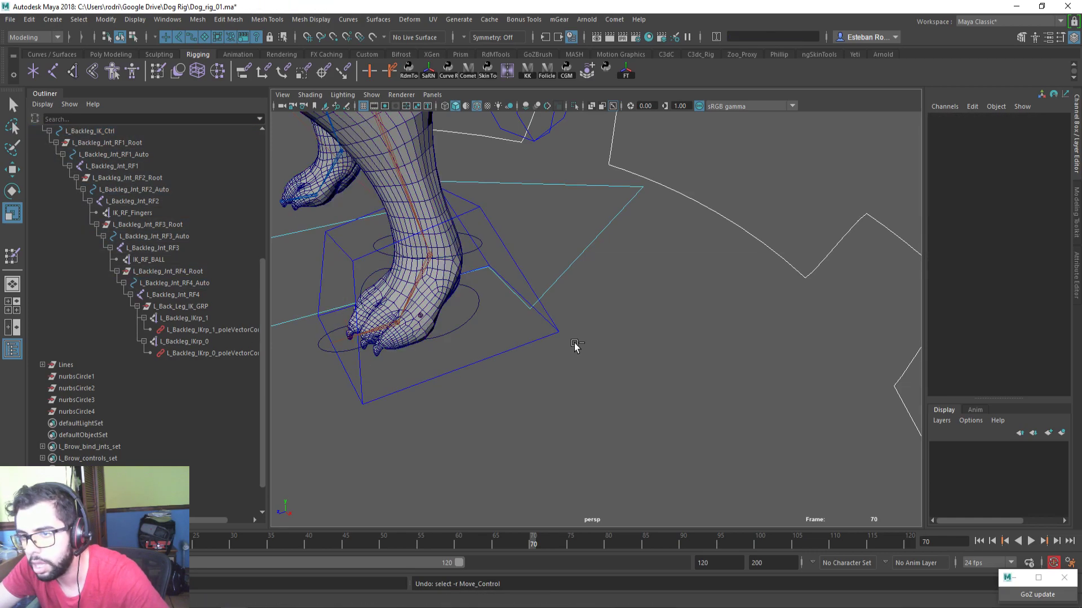
pyautogui.hotkey('ctrl', 'z')
pyautogui.hotkey('ctrl', 'z')
pyautogui.hotkey('ctrl', 'z')
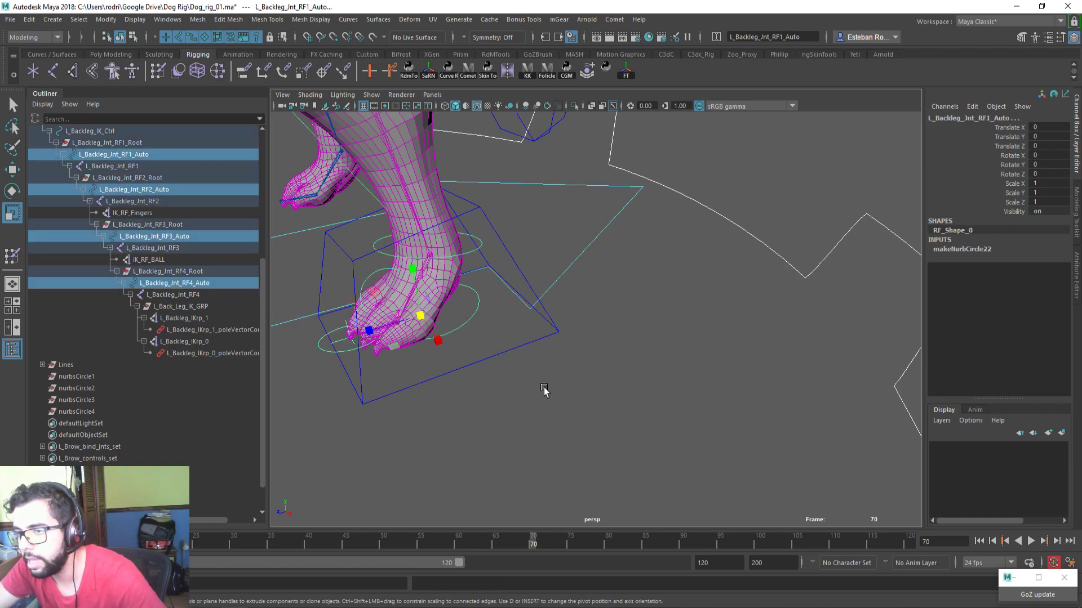
# Add a displayable enum attribute named ShowCrtls with the options Hide and Show to L_Backleg_IK_Ctrl
pyautogui.click(727, 348)
pyautogui.moveTo(532, 327); pyautogui.dragTo(551, 387)
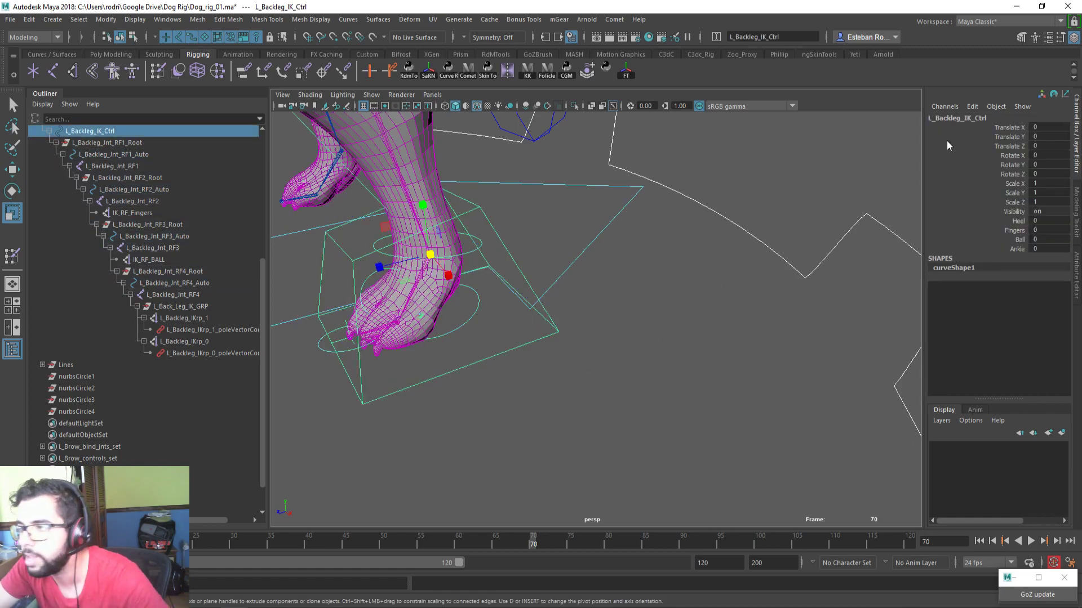
pyautogui.click(971, 110)
pyautogui.click(1017, 199)
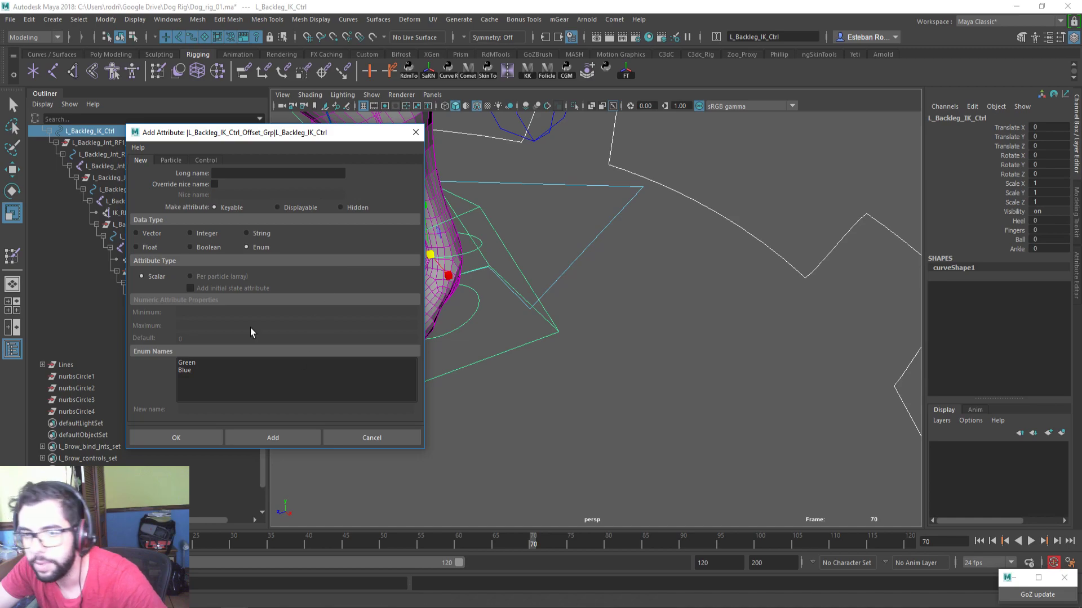
pyautogui.write('SHowCrtls')
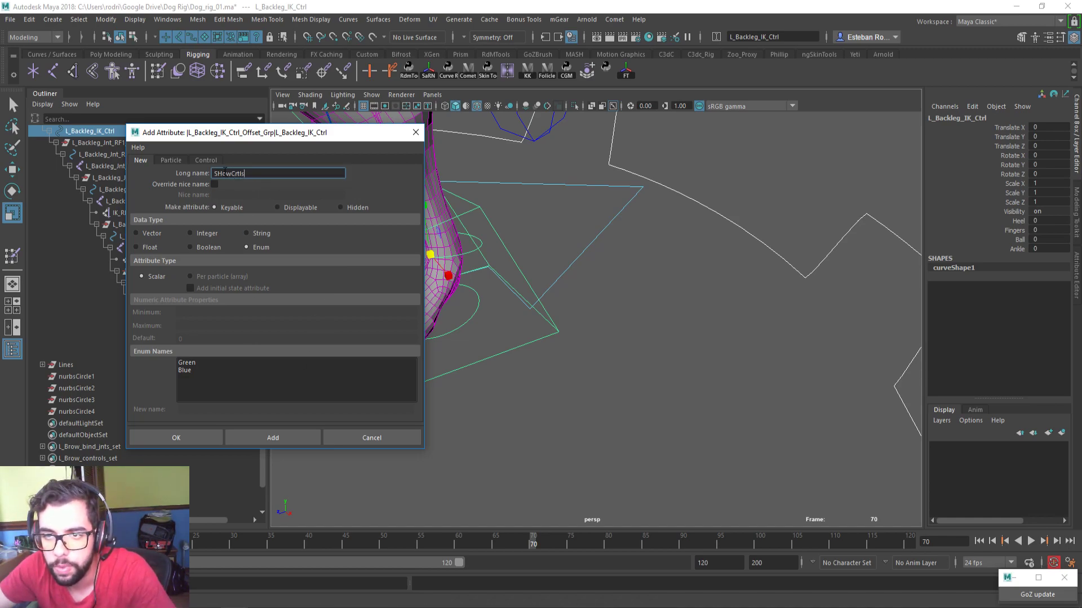
pyautogui.click(225, 364)
pyautogui.doubleClick(220, 410)
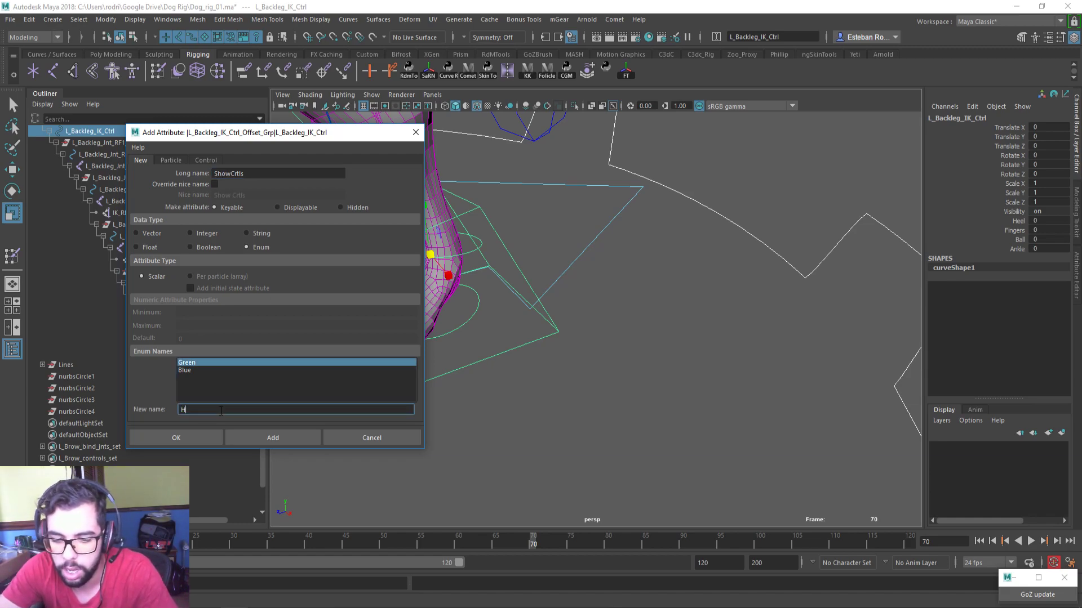
pyautogui.click(225, 371)
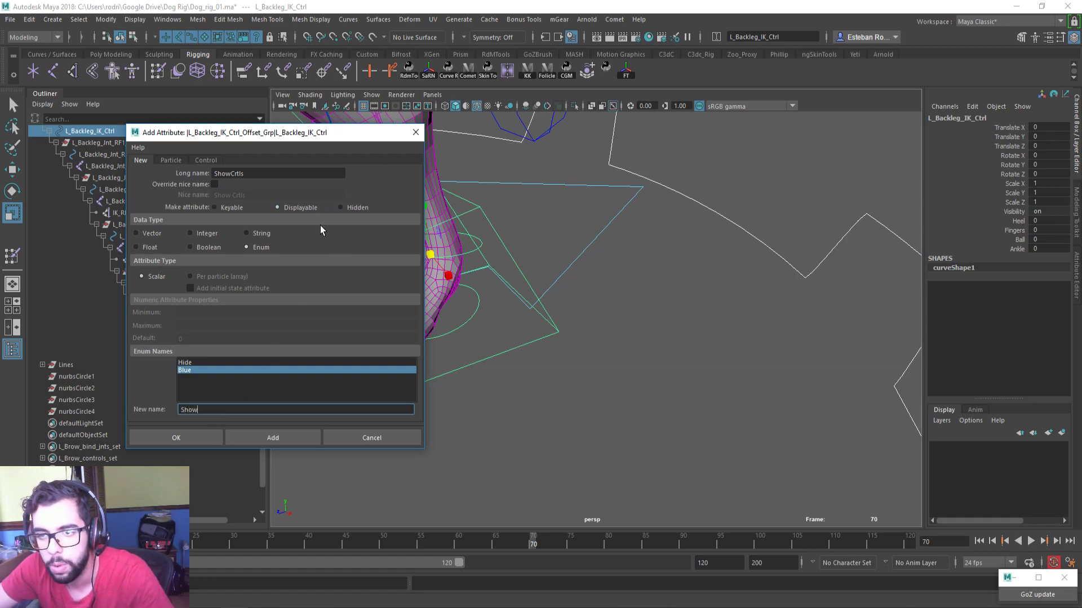
pyautogui.click(182, 436)
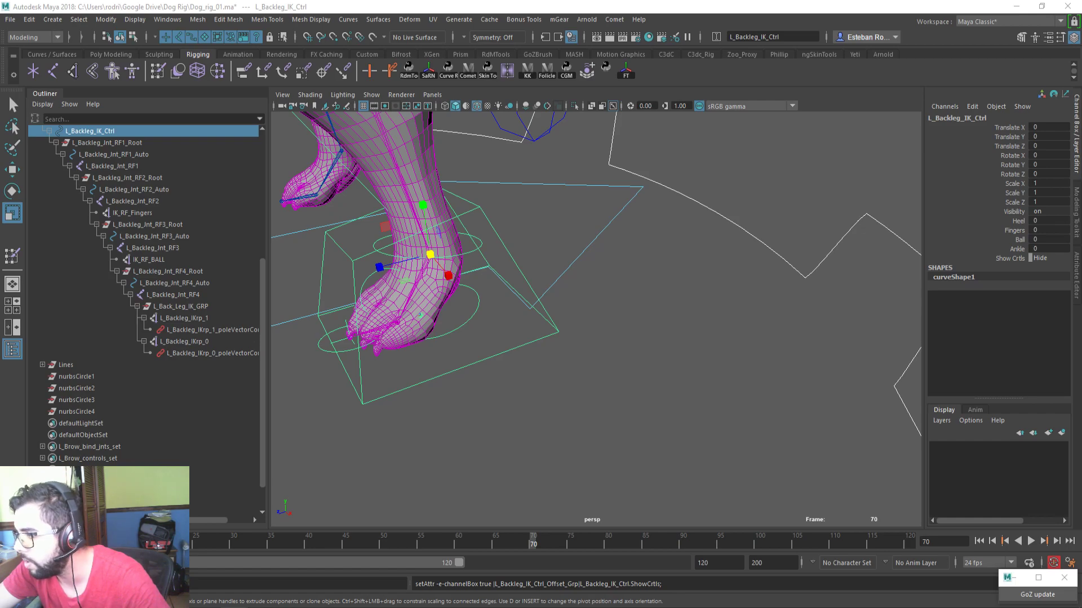
# Connect L_Backleg_IK_Ctrl's ShowCrtls attribute to the visibility of L_Backleg_Jnt_RF1_Root and set Show Crtls to Show
pyautogui.press('Return')
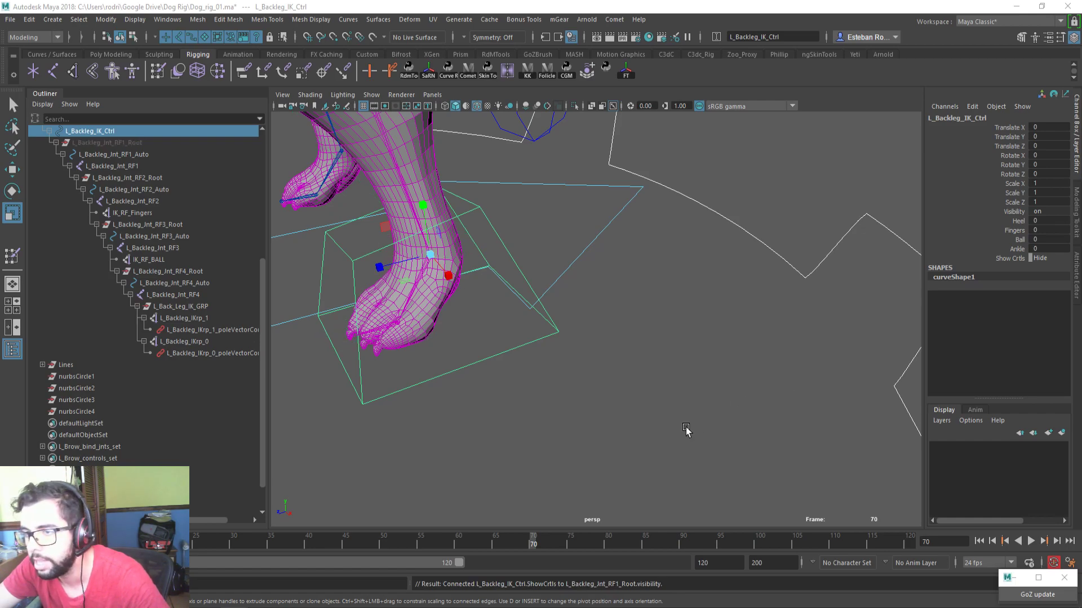
pyautogui.click(1014, 259)
pyautogui.moveTo(785, 289); pyautogui.dragTo(814, 310, button='middle')
# Test the left back leg by moving L_Backleg_IK_Ctrl freely, and undo the moves
pyautogui.keyDown('alt'); pyautogui.moveTo(716, 267); pyautogui.dragTo(795, 353, button='middle'); pyautogui.keyUp('alt')
pyautogui.keyDown('alt'); pyautogui.moveTo(795, 353); pyautogui.dragTo(459, 297, button='right'); pyautogui.keyUp('alt')
pyautogui.keyDown('alt'); pyautogui.moveTo(579, 352); pyautogui.dragTo(513, 343); pyautogui.keyUp('alt')
pyautogui.click(633, 390)
pyautogui.click(631, 379)
pyautogui.press('w')
pyautogui.keyDown('alt'); pyautogui.moveTo(632, 381); pyautogui.dragTo(567, 340); pyautogui.keyUp('alt')
pyautogui.hotkey('ctrl', 'z')
pyautogui.keyDown('alt'); pyautogui.moveTo(512, 318); pyautogui.dragTo(488, 313); pyautogui.keyUp('alt')
pyautogui.moveTo(629, 360); pyautogui.dragTo(588, 350)
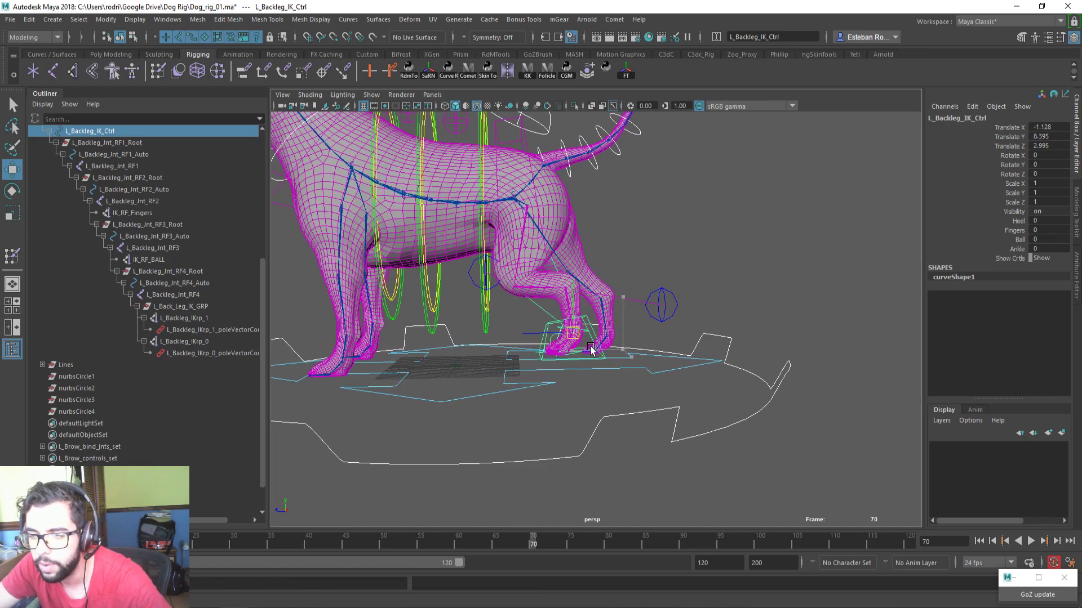
pyautogui.hotkey('ctrl', 'z')
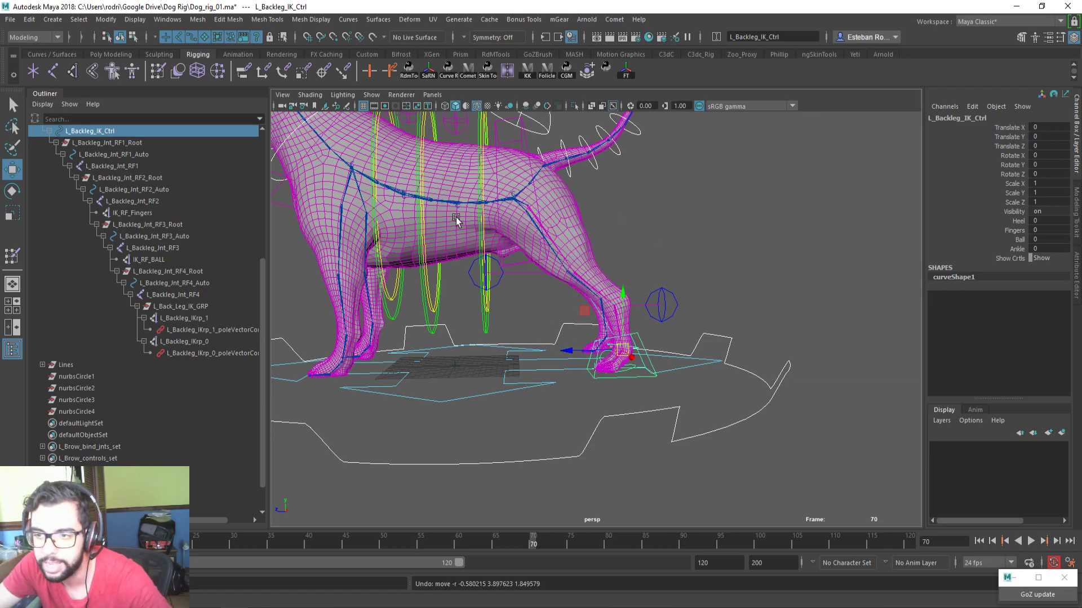
# Add a keyable float attribute FollowLeg with minimum 0 and maximum 1 to both left back leg pole vector controls
pyautogui.click(510, 286)
pyautogui.click(662, 298)
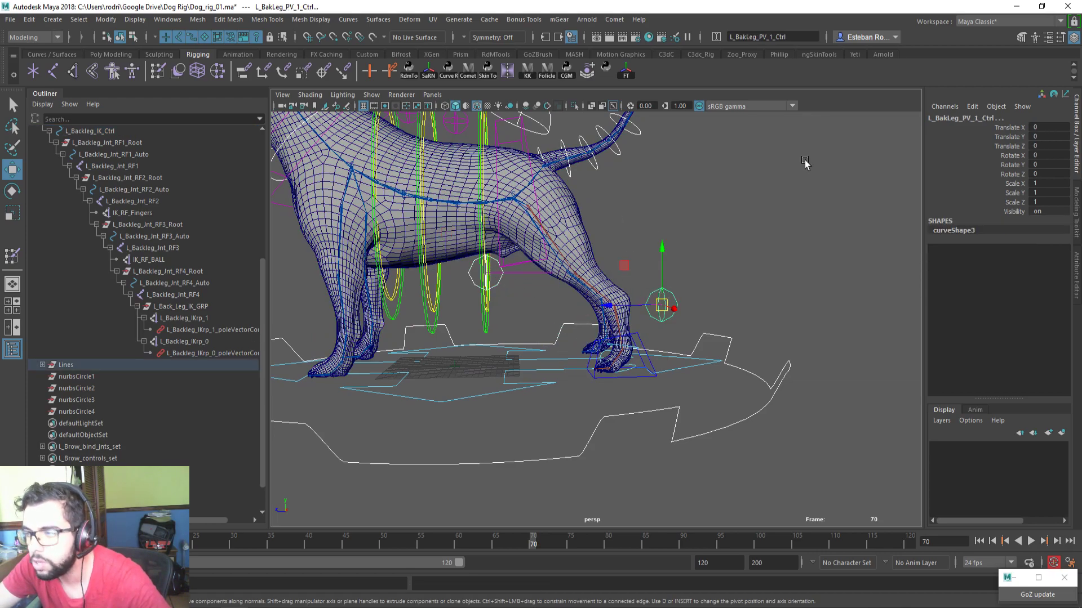
pyautogui.click(973, 107)
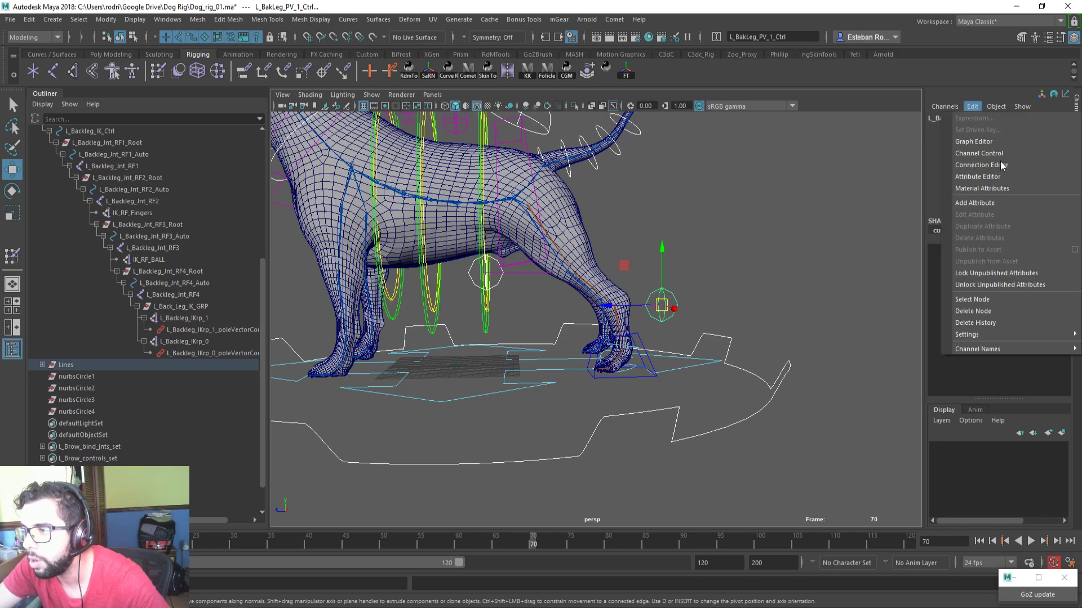
pyautogui.click(1002, 204)
pyautogui.write('FollowLeg')
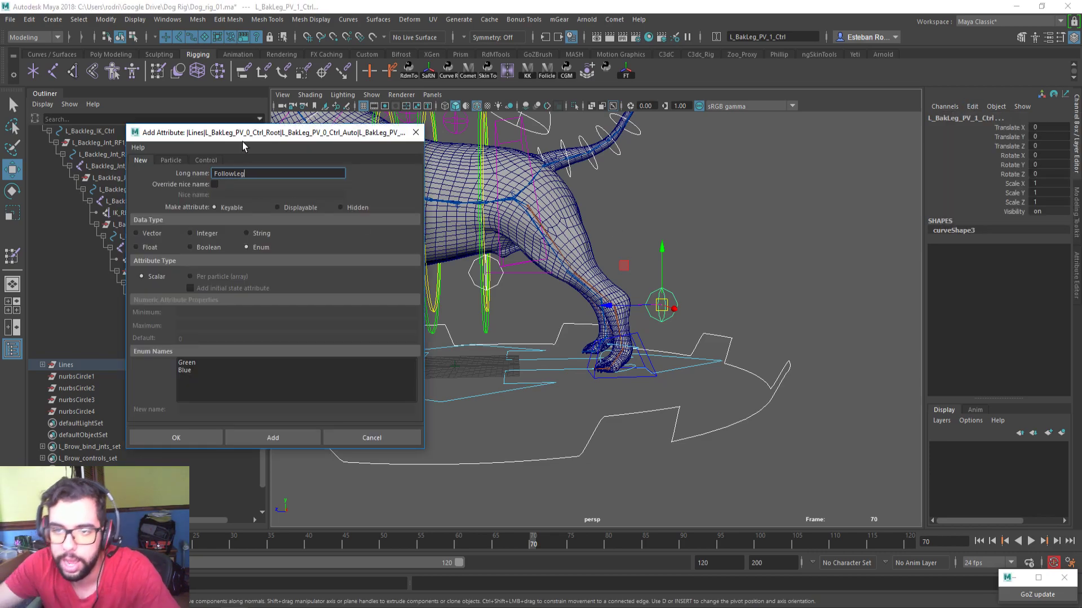
pyautogui.click(149, 248)
pyautogui.click(204, 311)
pyautogui.write('0')
pyautogui.press('Tab')
pyautogui.write('1')
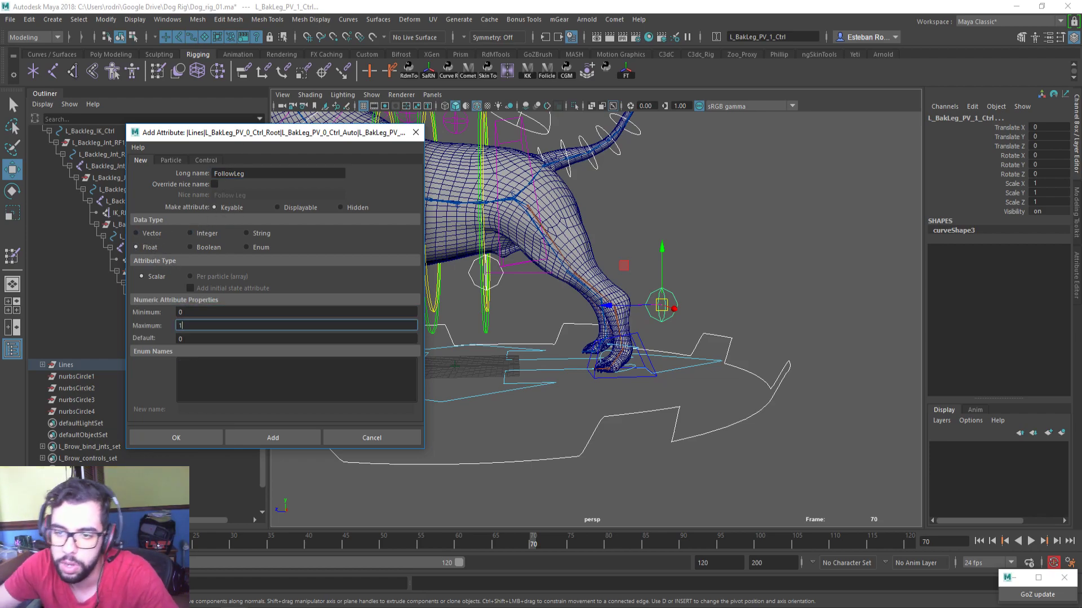
pyautogui.click(276, 433)
pyautogui.click(416, 133)
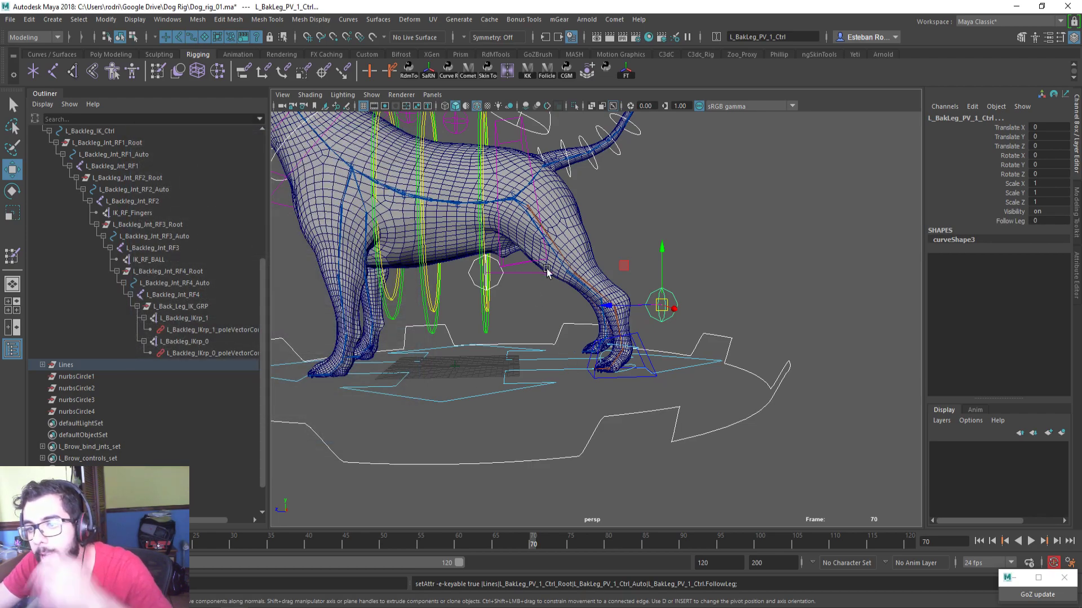
# Hide the translate, rotate, scale and visibility channels of the pole vector connector lines curve1 and curve3 with RdM Tools
pyautogui.keyDown('alt'); pyautogui.moveTo(609, 213); pyautogui.dragTo(623, 233); pyautogui.keyUp('alt')
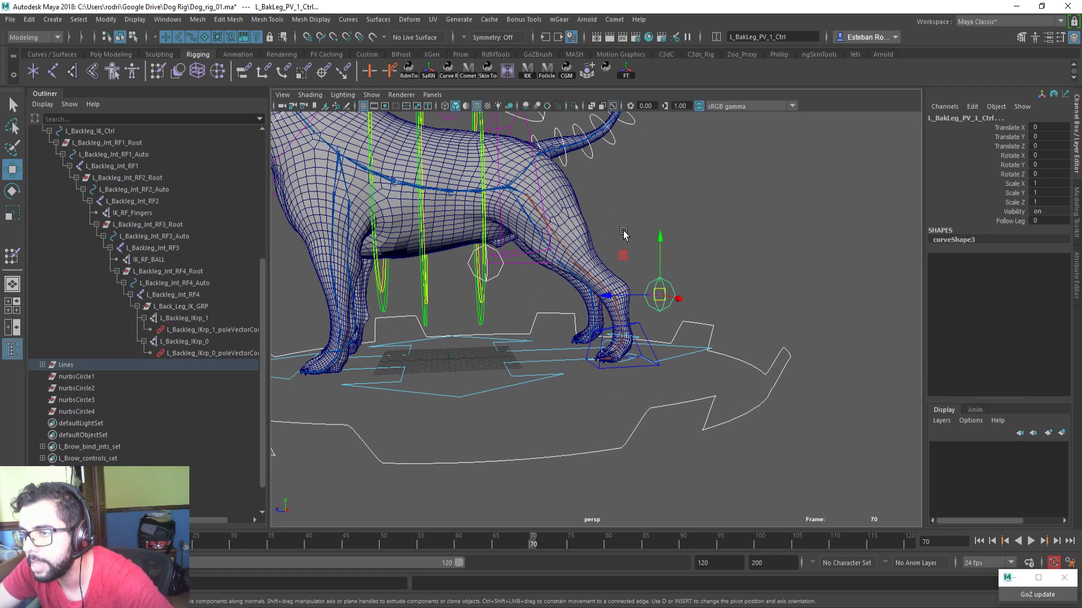
pyautogui.click(714, 278)
pyautogui.keyDown('alt'); pyautogui.moveTo(671, 300); pyautogui.dragTo(618, 311); pyautogui.keyUp('alt')
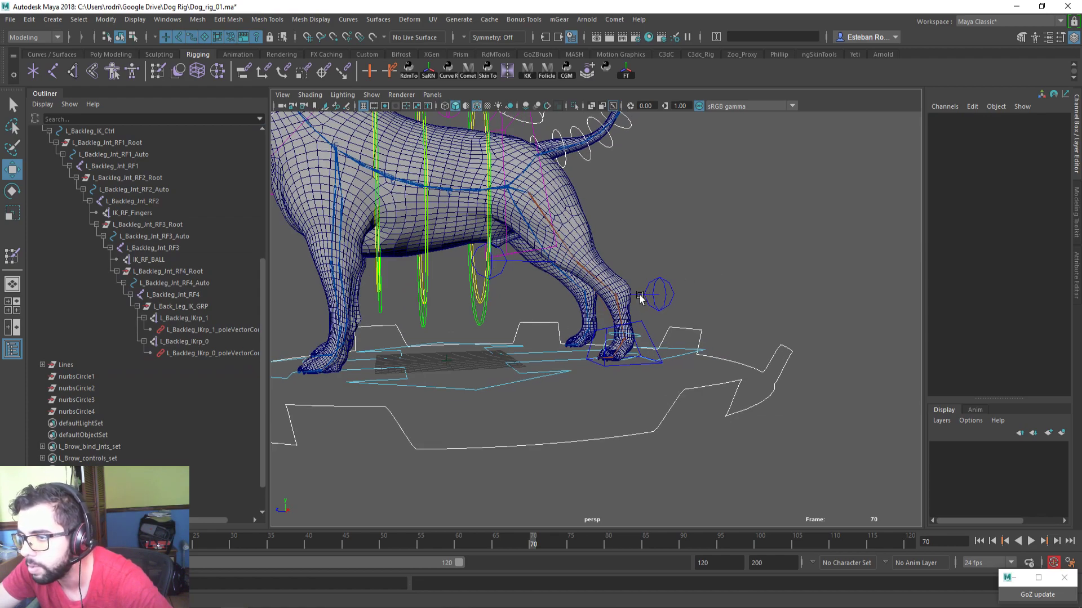
pyautogui.click(640, 296)
pyautogui.click(608, 72)
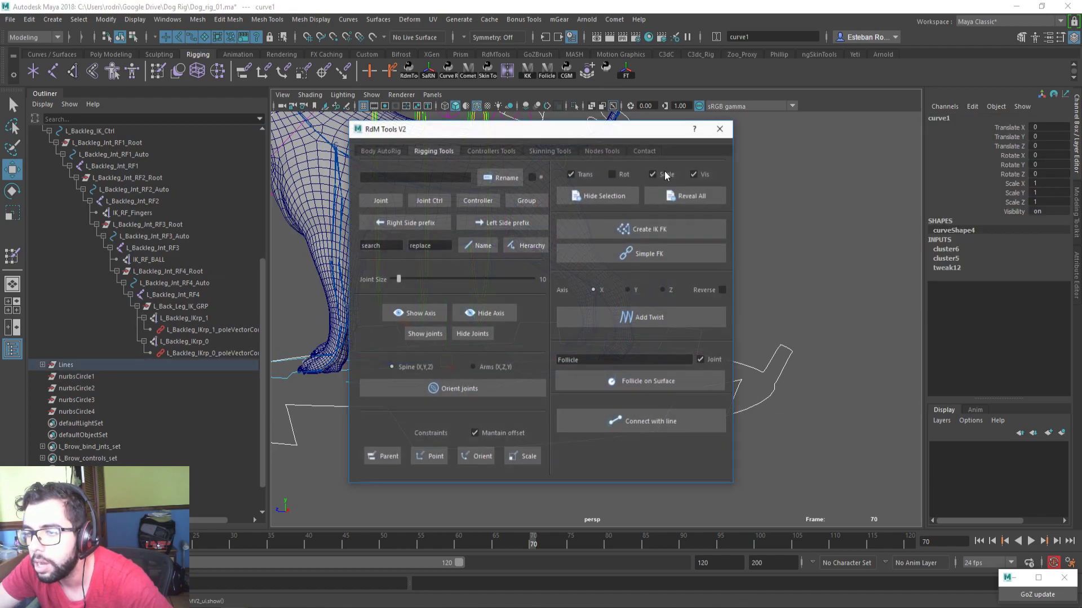
pyautogui.moveTo(616, 129); pyautogui.dragTo(356, 118)
pyautogui.keyDown('alt'); pyautogui.moveTo(702, 196); pyautogui.dragTo(665, 231); pyautogui.keyUp('alt')
pyautogui.click(566, 257)
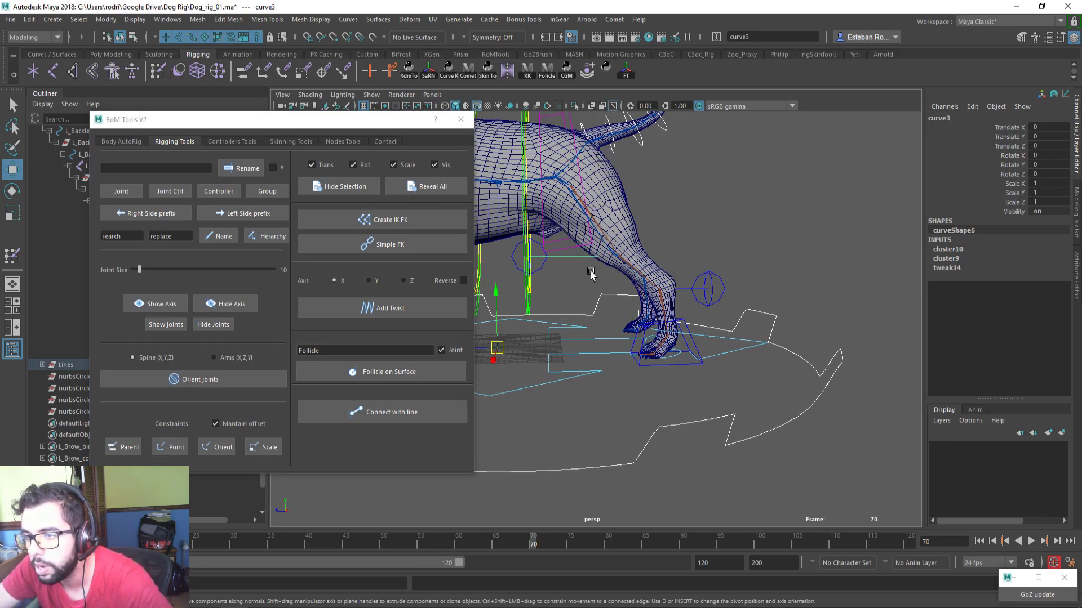
pyautogui.click(343, 182)
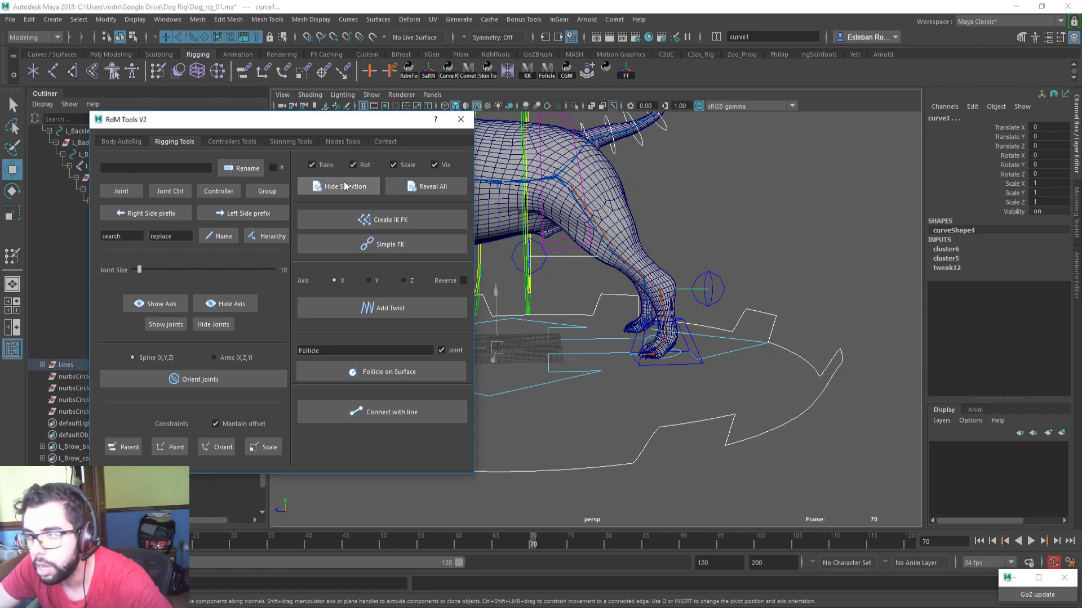
# Hide the rotate, scale and visibility channels of L_BakLeg_PV_1_Ctrl and L_BakLeg_PV_0_Ctrl, keeping translate available
pyautogui.click(702, 275)
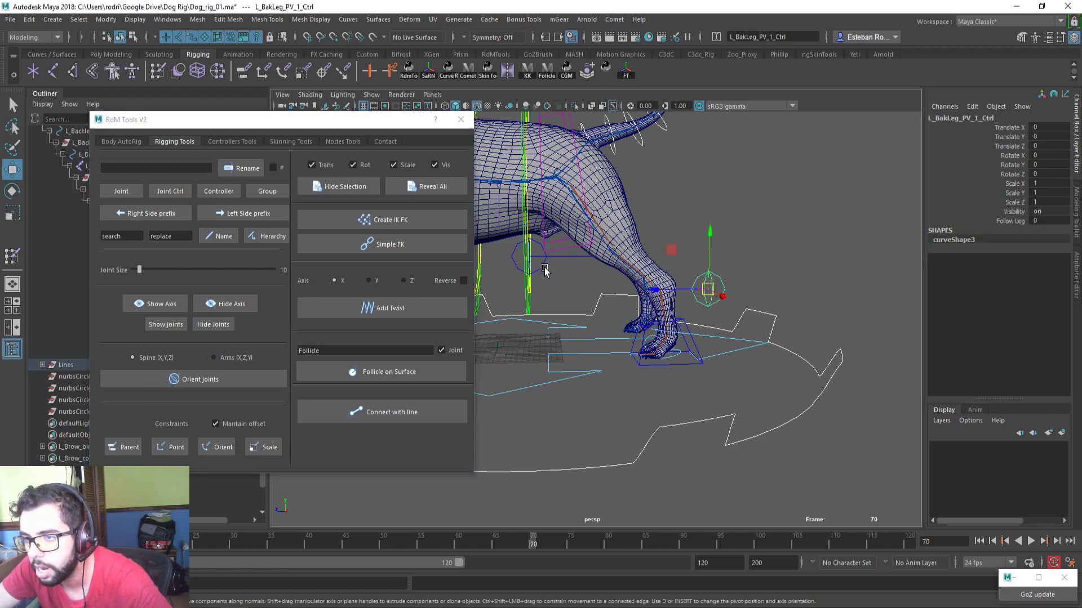
pyautogui.click(530, 258)
pyautogui.click(324, 165)
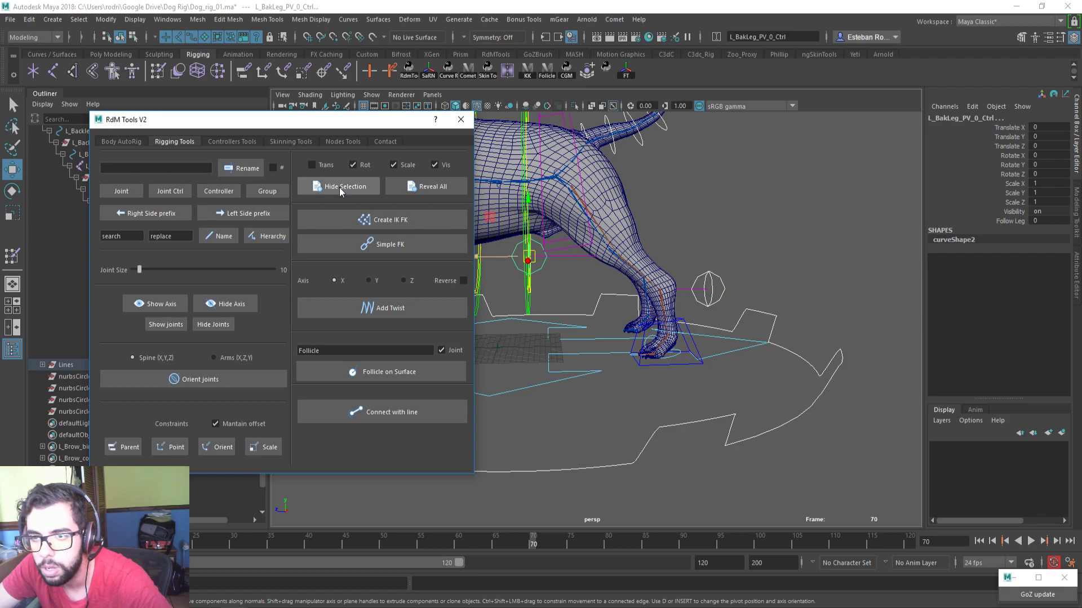
# Hide only the scale and visibility channels of L_Backleg_IK_Ctrl
pyautogui.click(653, 346)
pyautogui.click(364, 168)
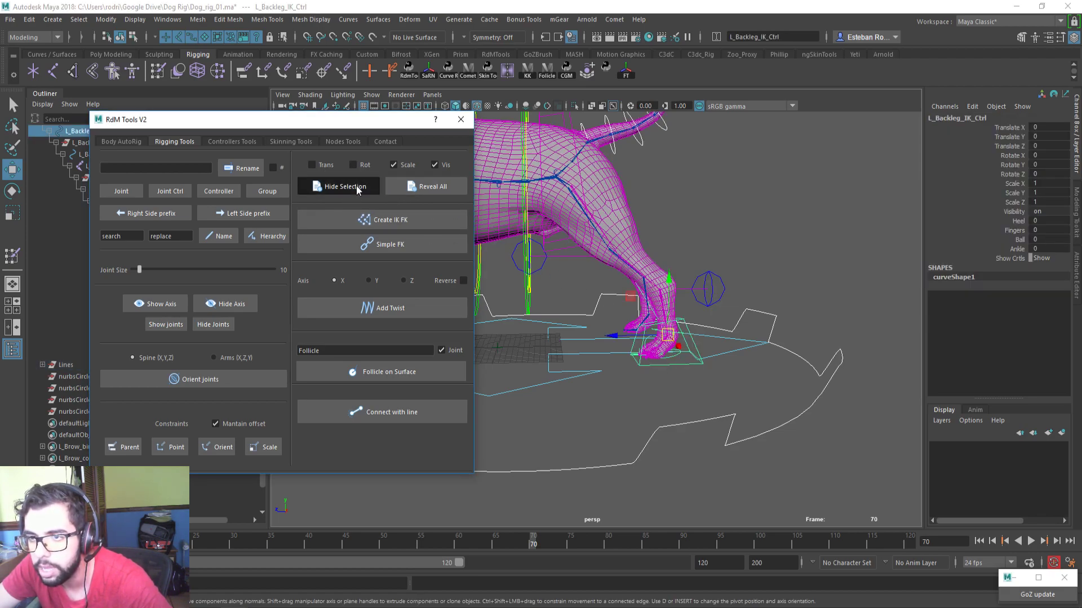
pyautogui.click(356, 186)
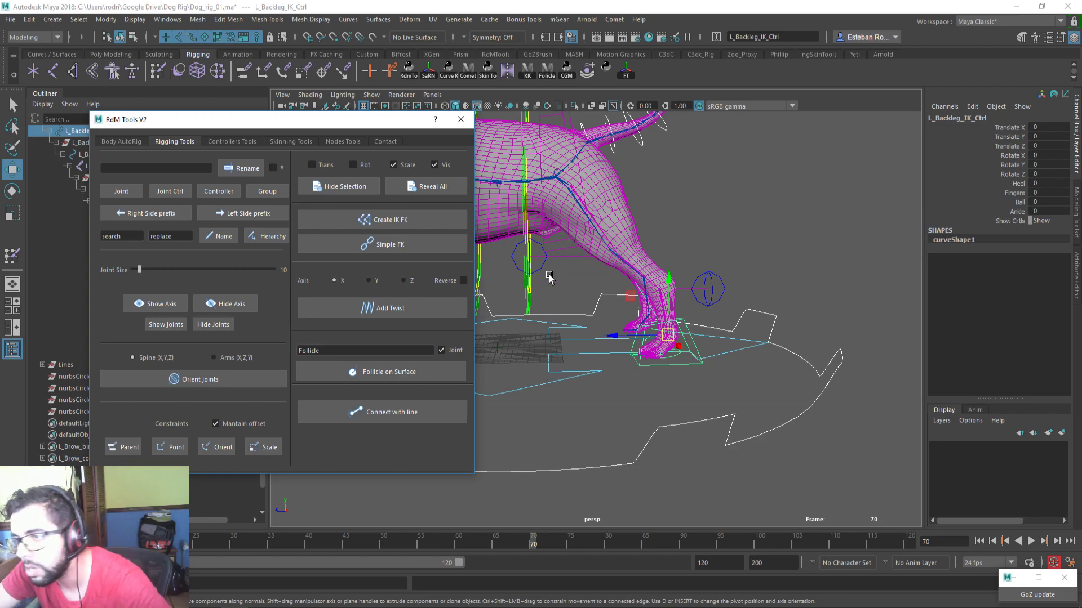
# Undo the test move of L_BakLeg_PV_0_Ctrl and close RdM Tools
pyautogui.hotkey('ctrl', 'z')
pyautogui.hotkey('ctrl', 'z')
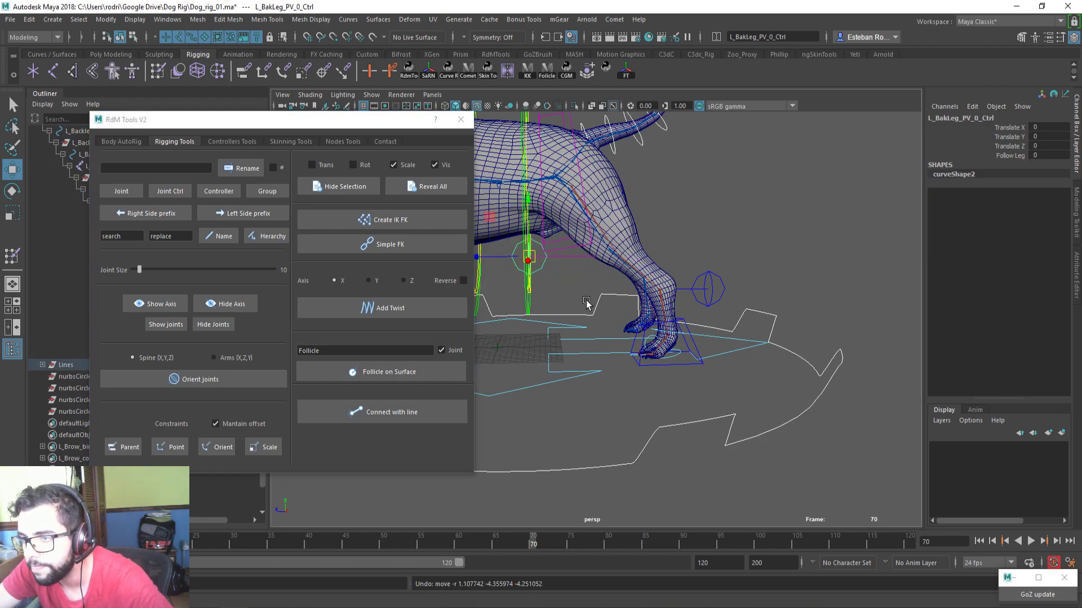
pyautogui.click(461, 119)
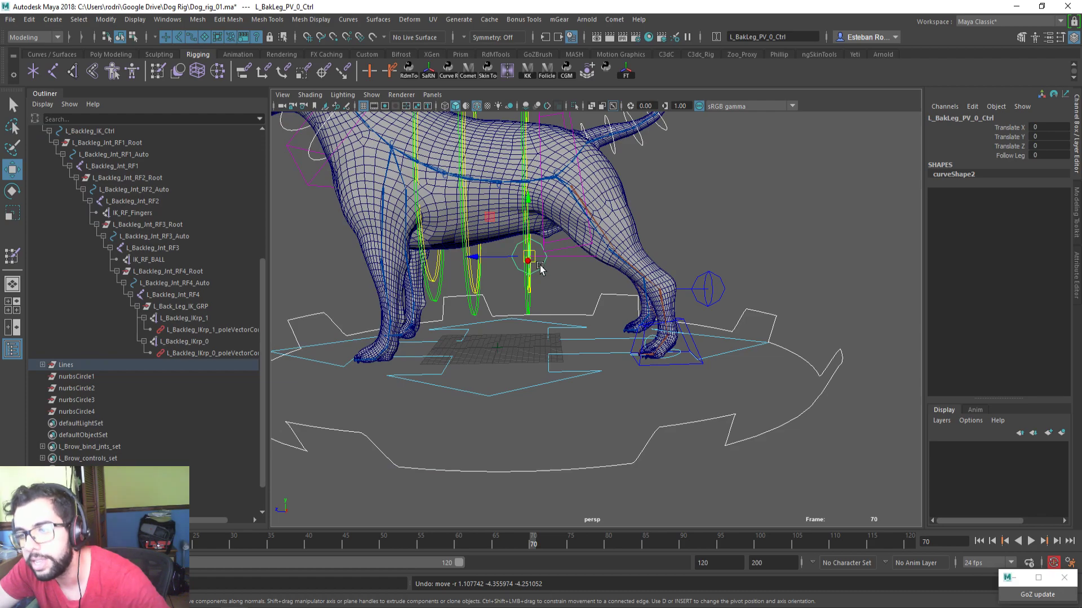
# Locate Null_Loc inside the Extras group of BullTerrier_GRP, test moving it and undo the move
pyautogui.scroll(3, 110, 193)
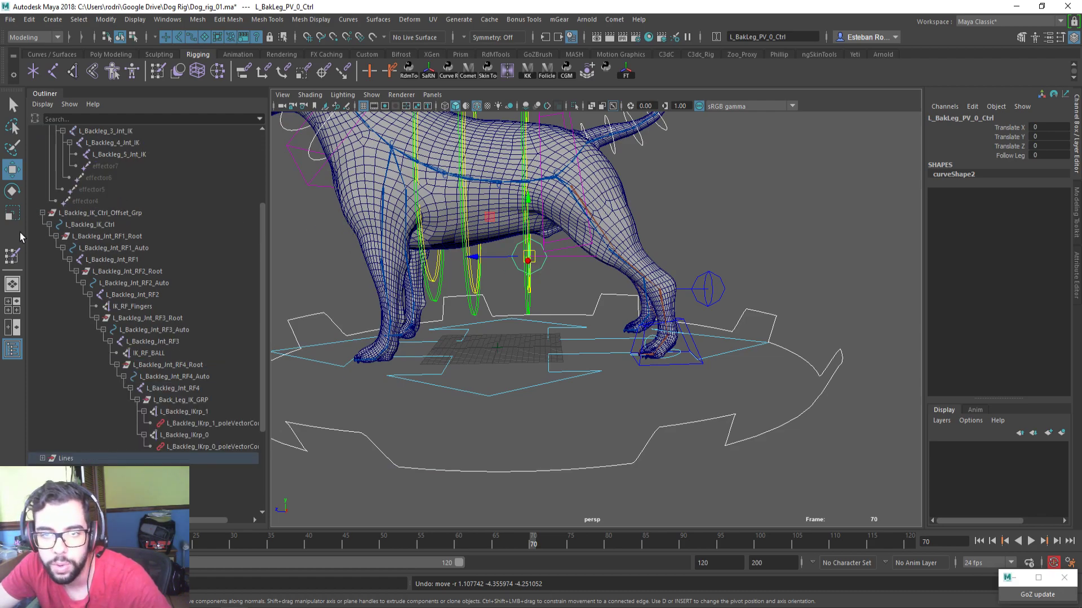
pyautogui.click(42, 213)
pyautogui.click(42, 202)
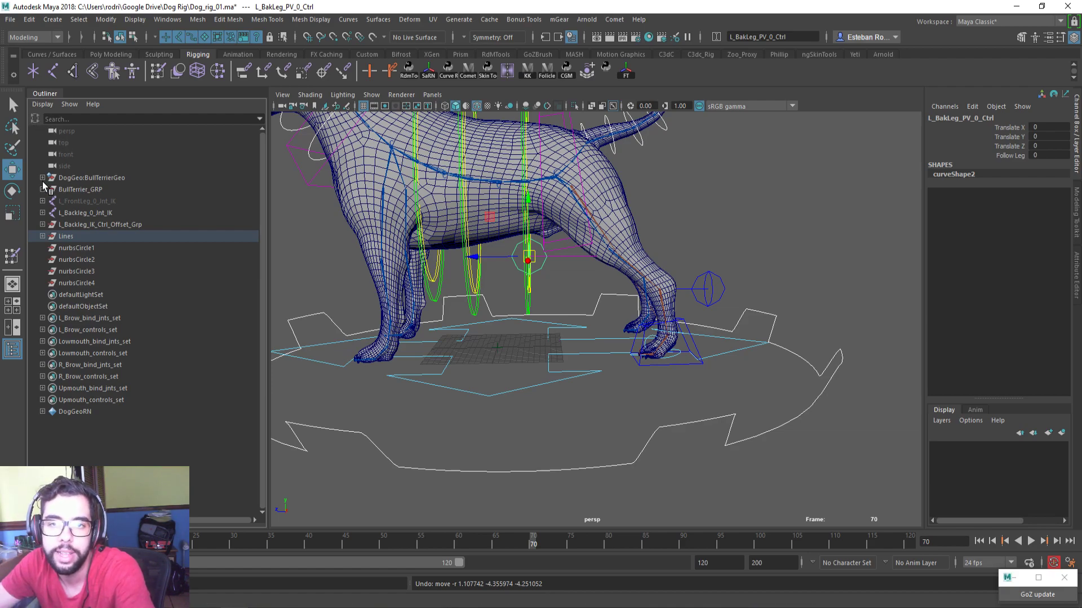
pyautogui.click(43, 190)
pyautogui.click(47, 225)
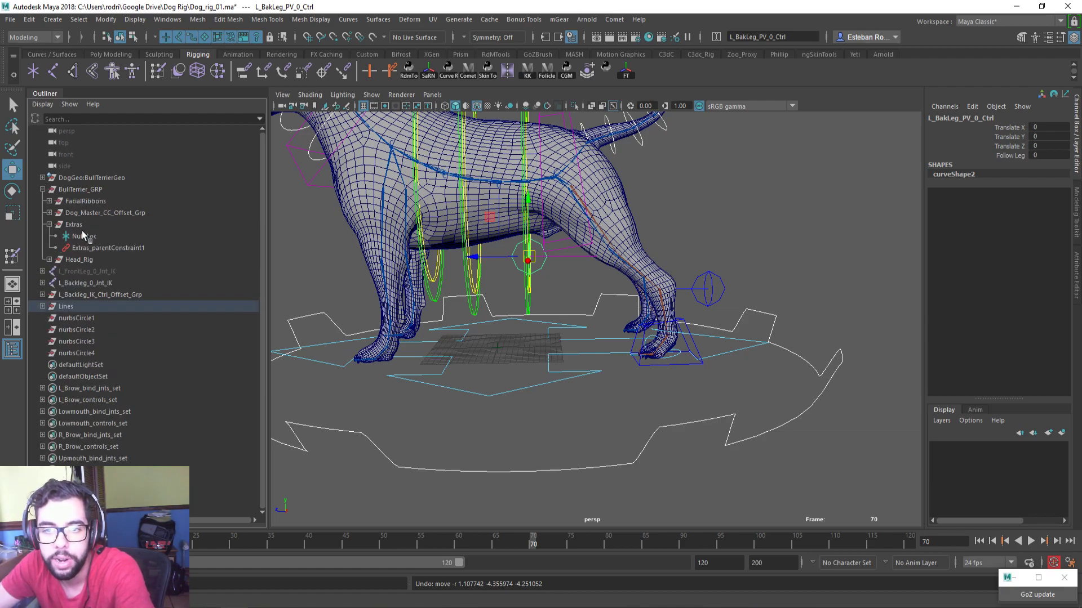
pyautogui.click(90, 236)
pyautogui.moveTo(497, 347); pyautogui.dragTo(513, 341)
pyautogui.hotkey('ctrl', 'z')
pyautogui.keyDown('alt'); pyautogui.moveTo(552, 390); pyautogui.dragTo(522, 334); pyautogui.keyUp('alt')
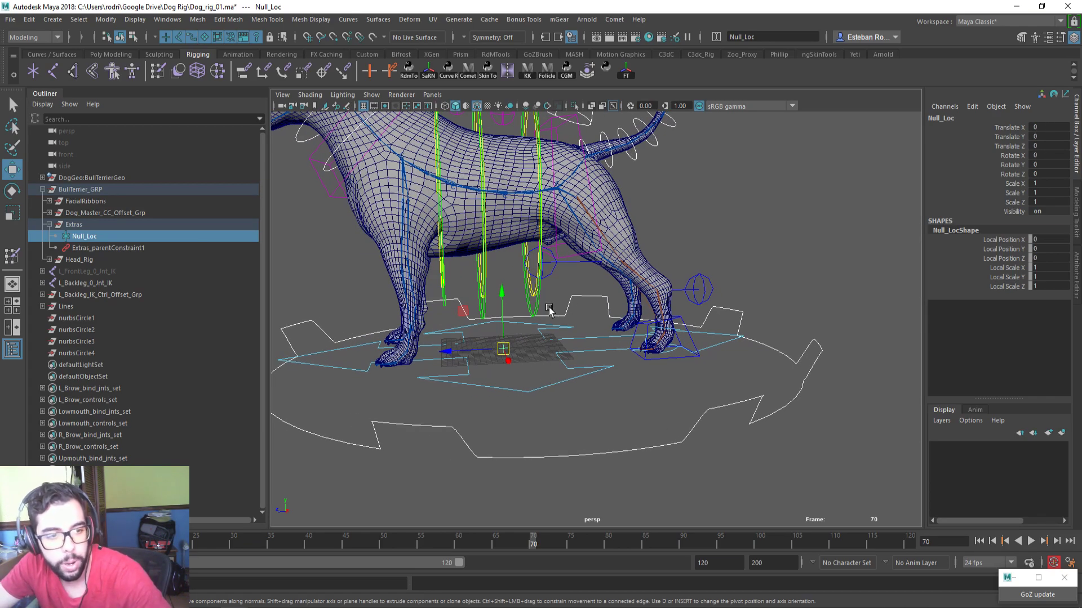
pyautogui.keyDown('alt'); pyautogui.moveTo(731, 347); pyautogui.dragTo(675, 324, button='middle'); pyautogui.keyUp('alt')
pyautogui.scroll(1, 600, 281)
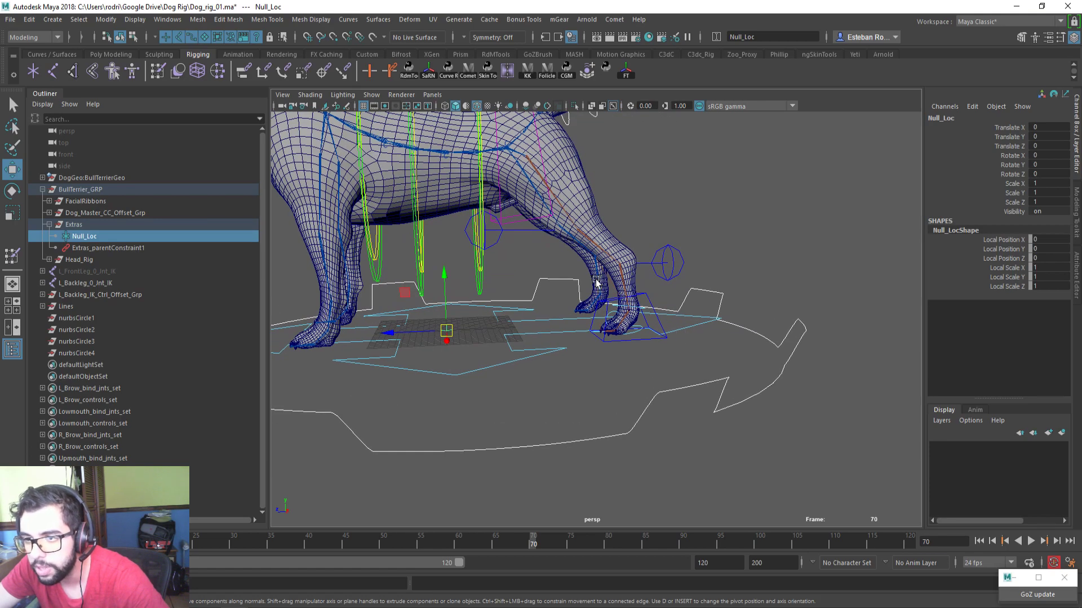
# Delete the leftover groups nurbsCircle1 to nurbsCircle4 from the scene
pyautogui.click(496, 242)
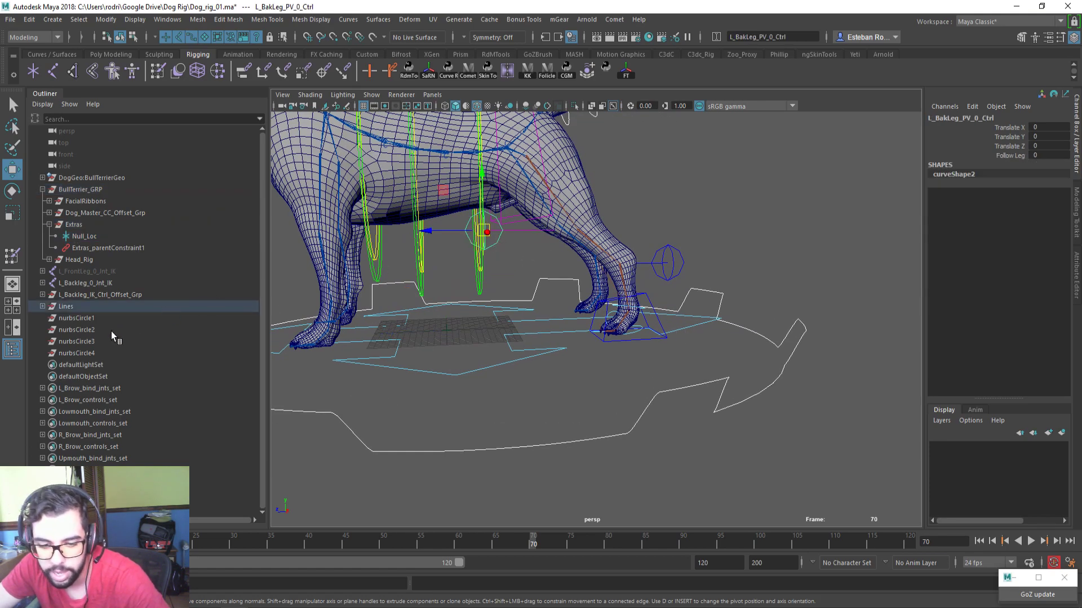
pyautogui.moveTo(107, 319); pyautogui.dragTo(104, 352)
pyautogui.press('Delete')
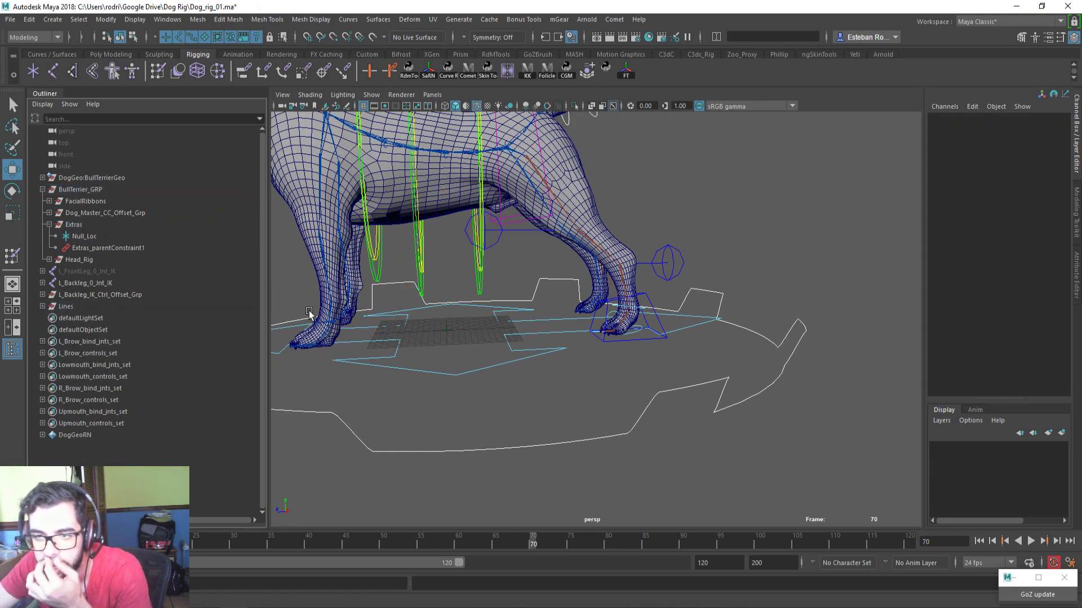
# Reveal Null_Loc and the hierarchies of L_BakLeg_PV_0_Ctrl and L_BakLeg_PV_1_Ctrl in the Outliner
pyautogui.moveTo(552, 332)
pyautogui.keyDown('alt'); pyautogui.mouseDown()
pyautogui.moveTo(572, 331)
pyautogui.moveTo(551, 334)
pyautogui.mouseUp(); pyautogui.keyUp('alt')
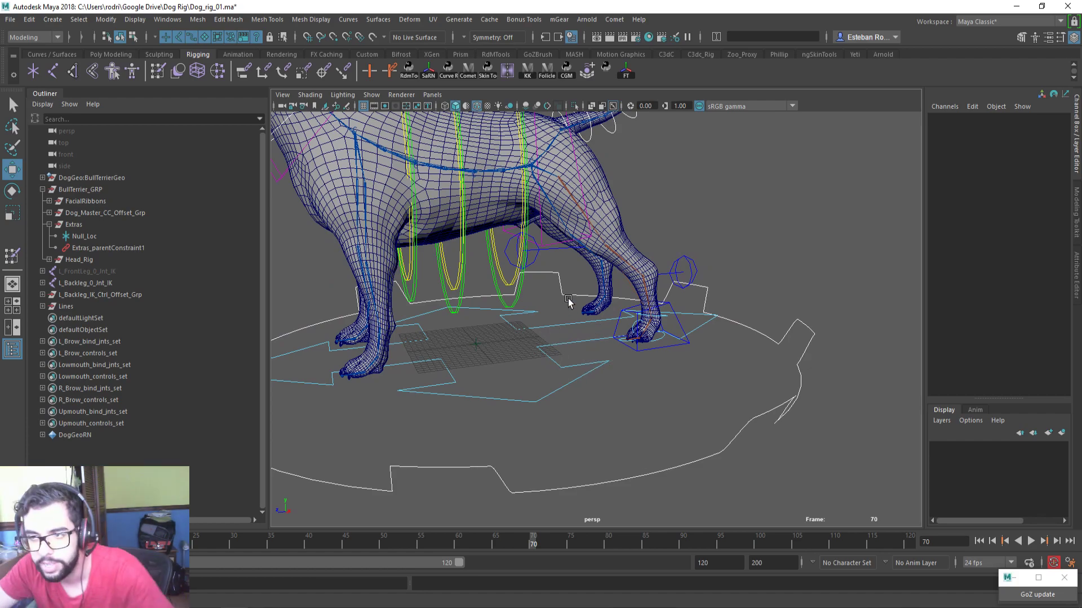
pyautogui.click(96, 236)
pyautogui.press('f')
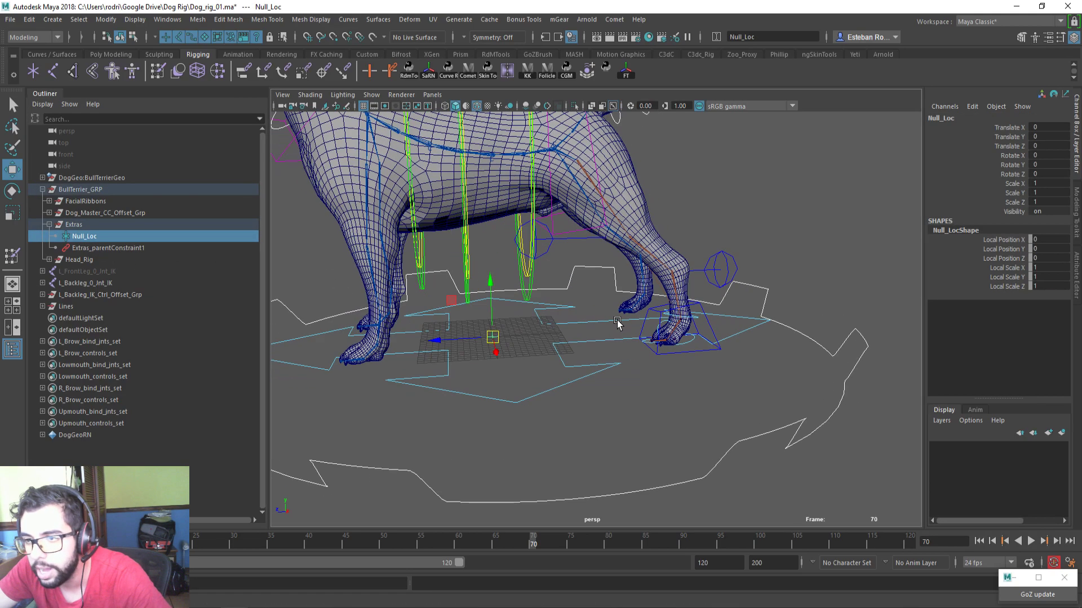
pyautogui.click(542, 258)
pyautogui.press('f')
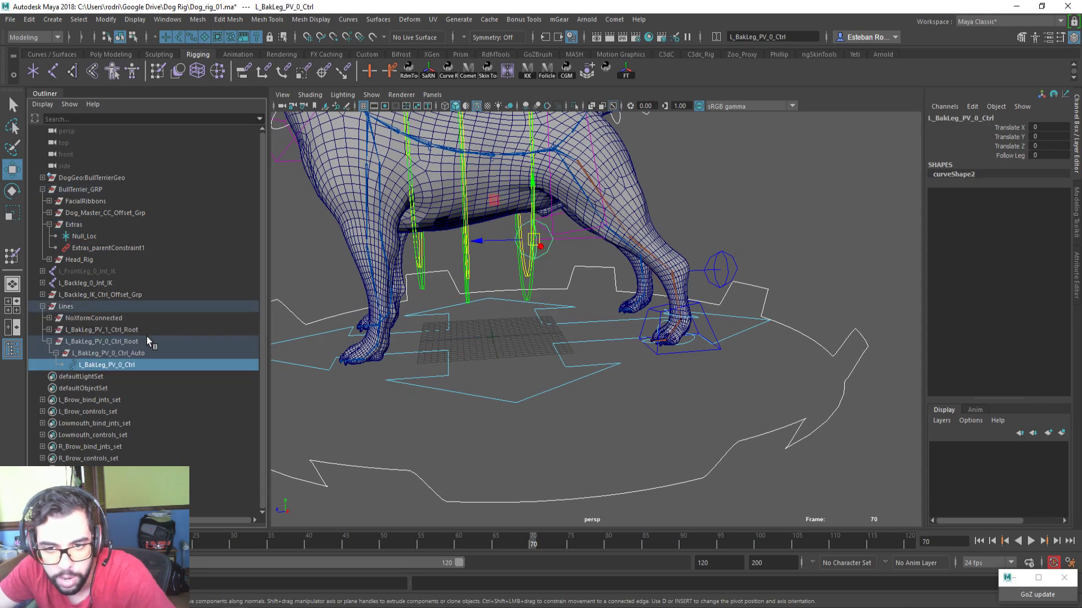
pyautogui.click(733, 271)
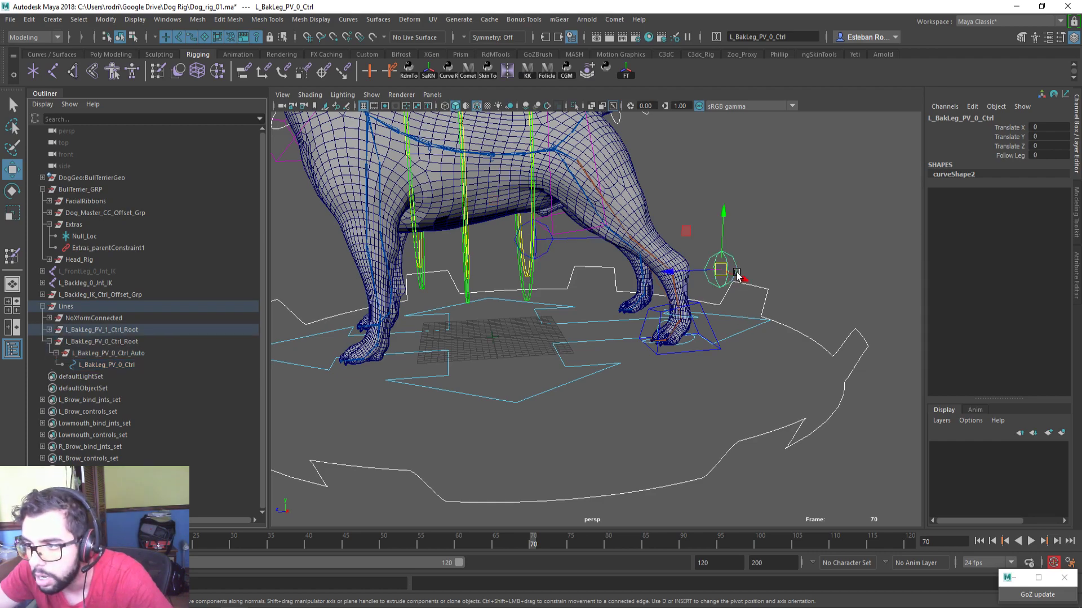
pyautogui.press('f')
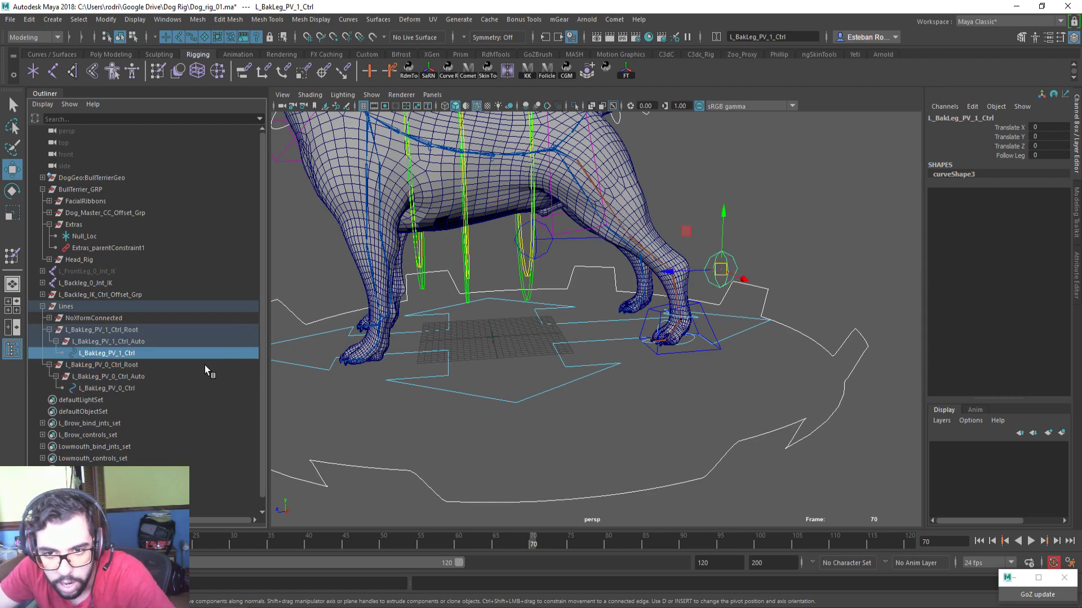
# Parent constrain L_BakLeg_PV_1_Ctrl_Auto and L_BakLeg_PV_0_Ctrl_Auto to Null_Loc
pyautogui.click(156, 341)
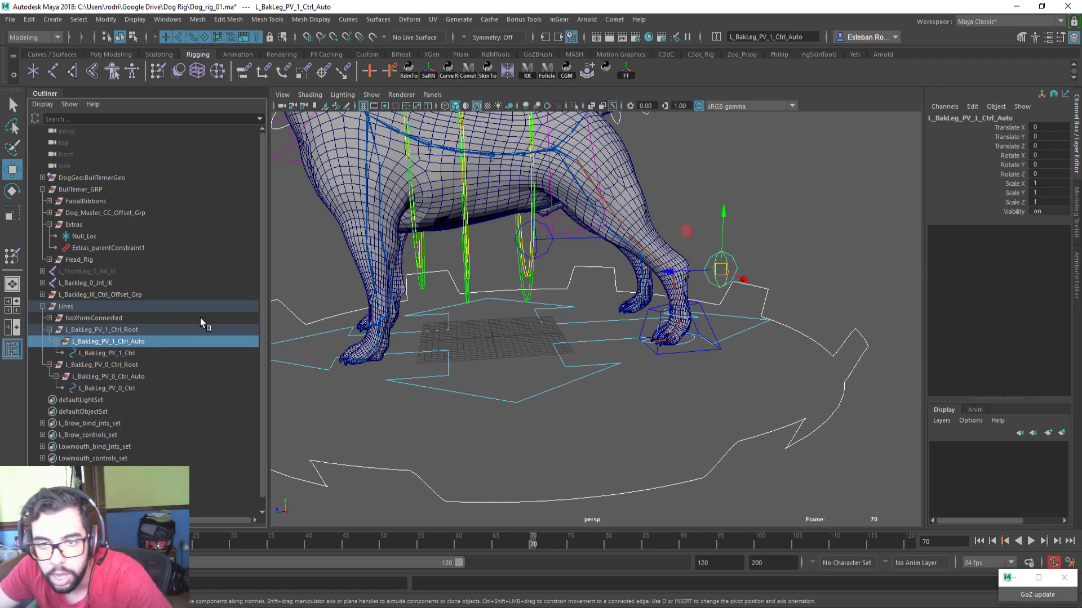
pyautogui.click(489, 337)
pyautogui.keyDown('ctrl'); pyautogui.click(154, 341); pyautogui.keyUp('ctrl')
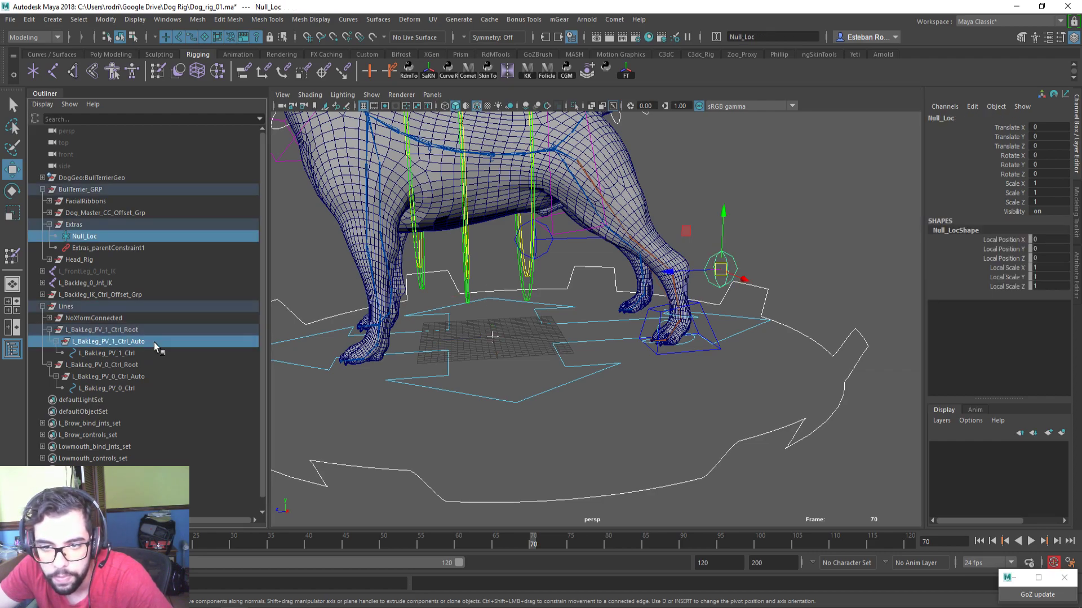
pyautogui.click(242, 72)
pyautogui.click(488, 337)
pyautogui.keyDown('ctrl'); pyautogui.click(175, 391); pyautogui.keyUp('ctrl')
pyautogui.press('g')
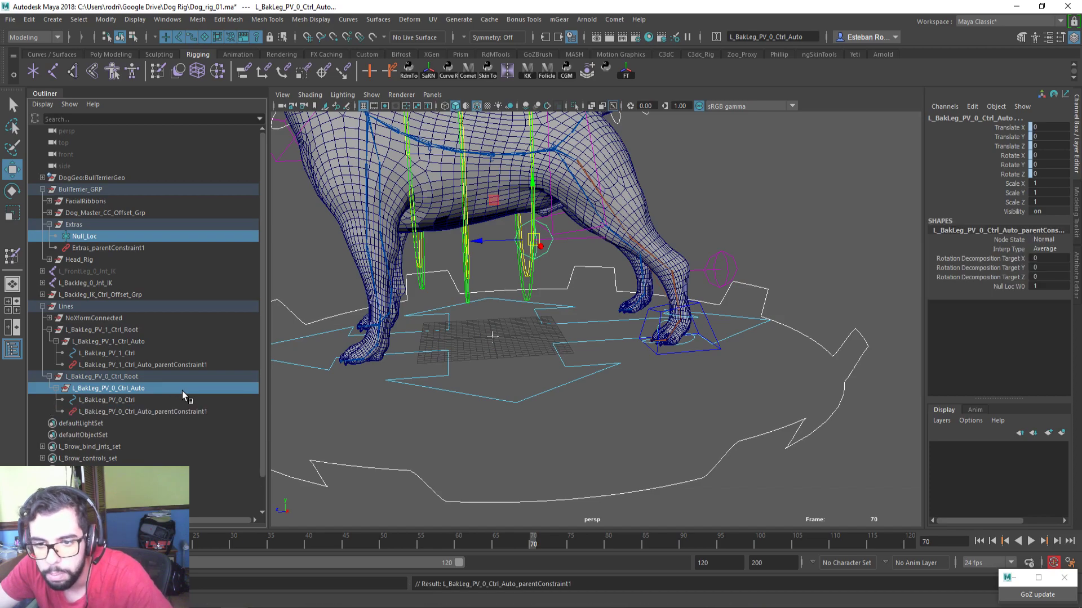
# Try moving Null_Loc to test the pole vector constraints, and undo the move
pyautogui.keyDown('alt'); pyautogui.moveTo(591, 389); pyautogui.dragTo(608, 388); pyautogui.keyUp('alt')
pyautogui.click(712, 343)
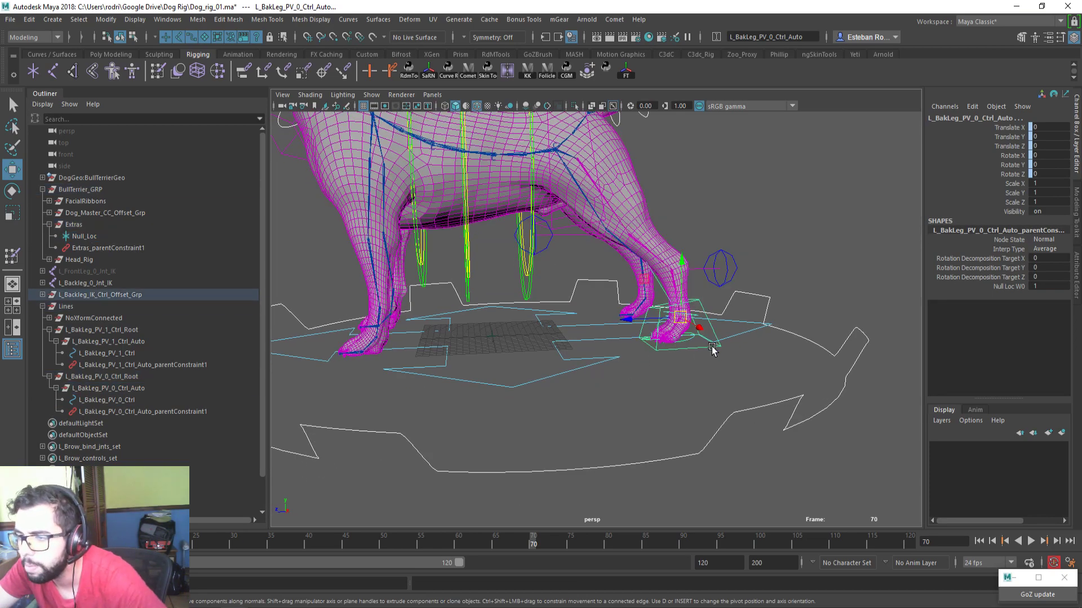
pyautogui.keyDown('alt'); pyautogui.moveTo(712, 346); pyautogui.dragTo(693, 355); pyautogui.keyUp('alt')
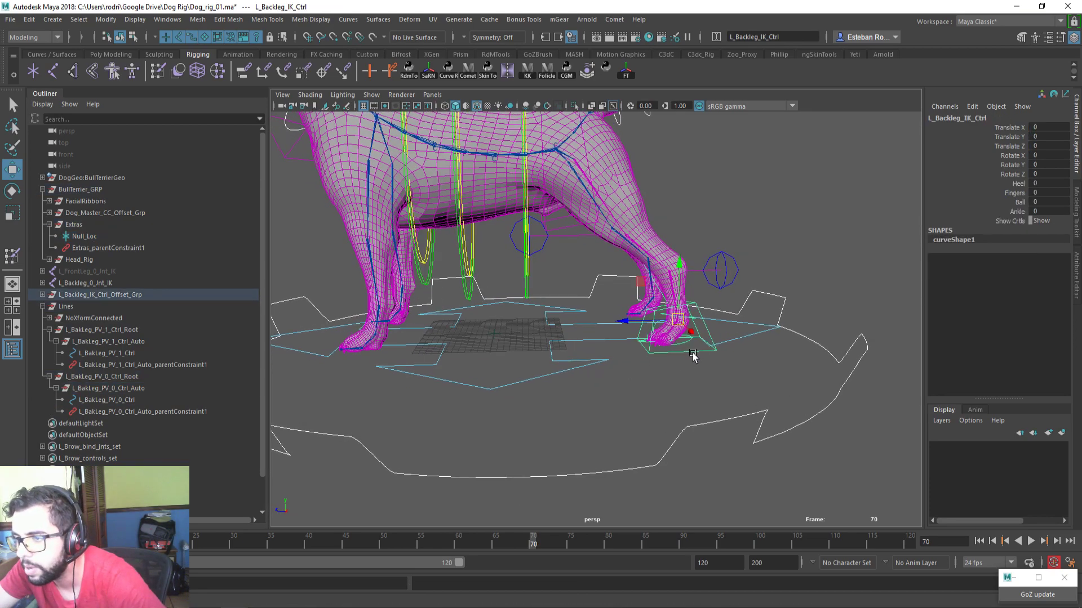
pyautogui.click(500, 345)
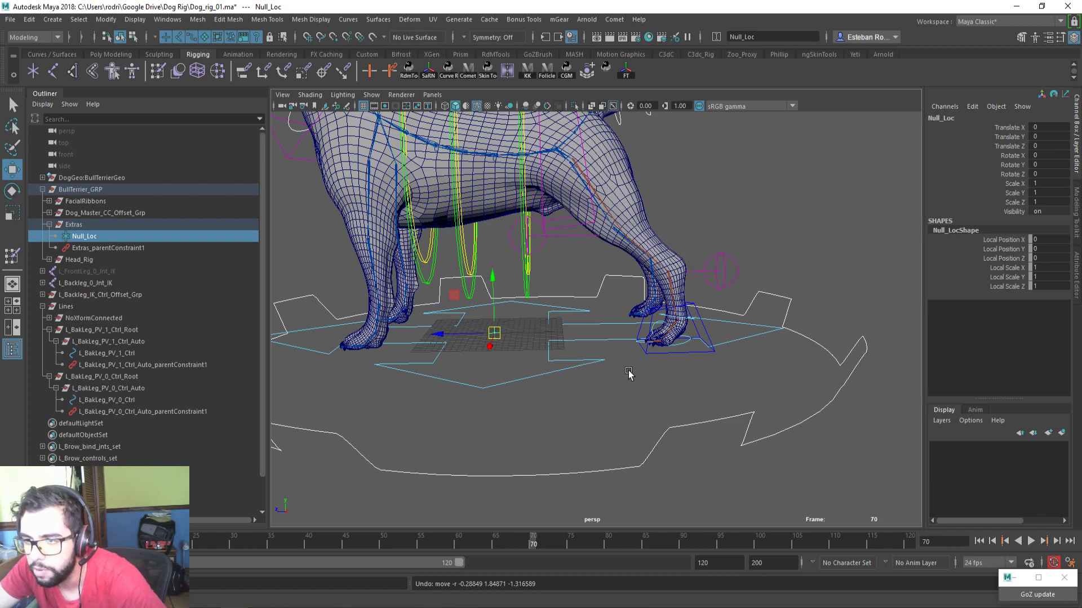
# Parent constrain L_BakLeg_PV_0_Ctrl_Auto and L_BakLeg_PV_1_Ctrl_Auto to L_Backleg_IK_Ctrl as a second target
pyautogui.click(661, 349)
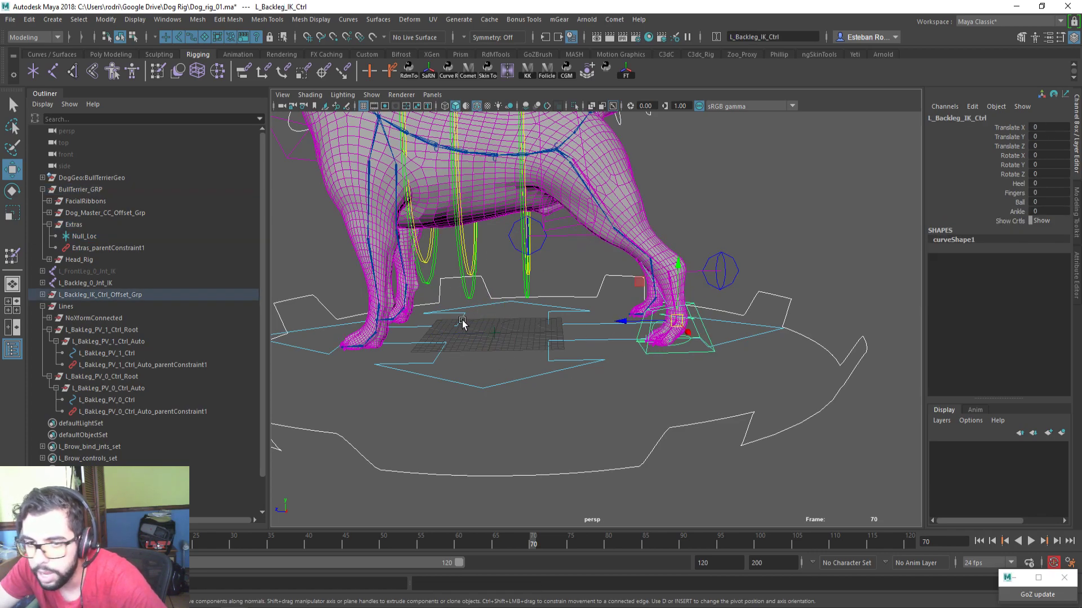
pyautogui.keyDown('ctrl'); pyautogui.click(169, 388); pyautogui.keyUp('ctrl')
pyautogui.click(244, 72)
pyautogui.keyDown('ctrl'); pyautogui.click(118, 390); pyautogui.keyUp('ctrl')
pyautogui.keyDown('ctrl'); pyautogui.click(129, 343); pyautogui.keyUp('ctrl')
pyautogui.press('g')
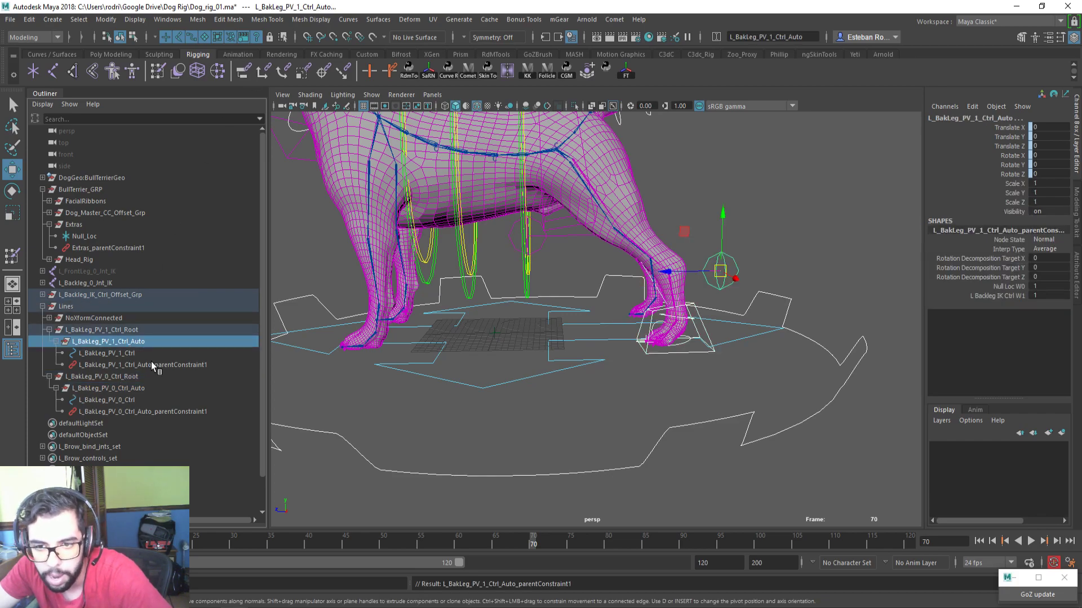
# Check the target weights on the parent constraints of both pole vector Auto groups
pyautogui.click(153, 364)
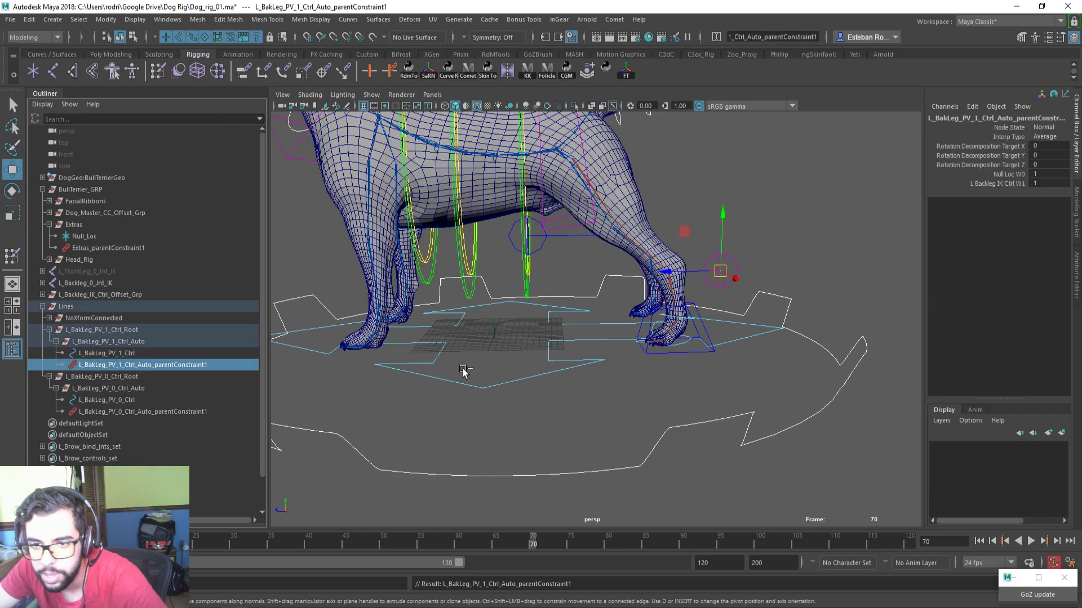
pyautogui.click(112, 412)
pyautogui.keyDown('alt'); pyautogui.moveTo(687, 295); pyautogui.dragTo(609, 276); pyautogui.keyUp('alt')
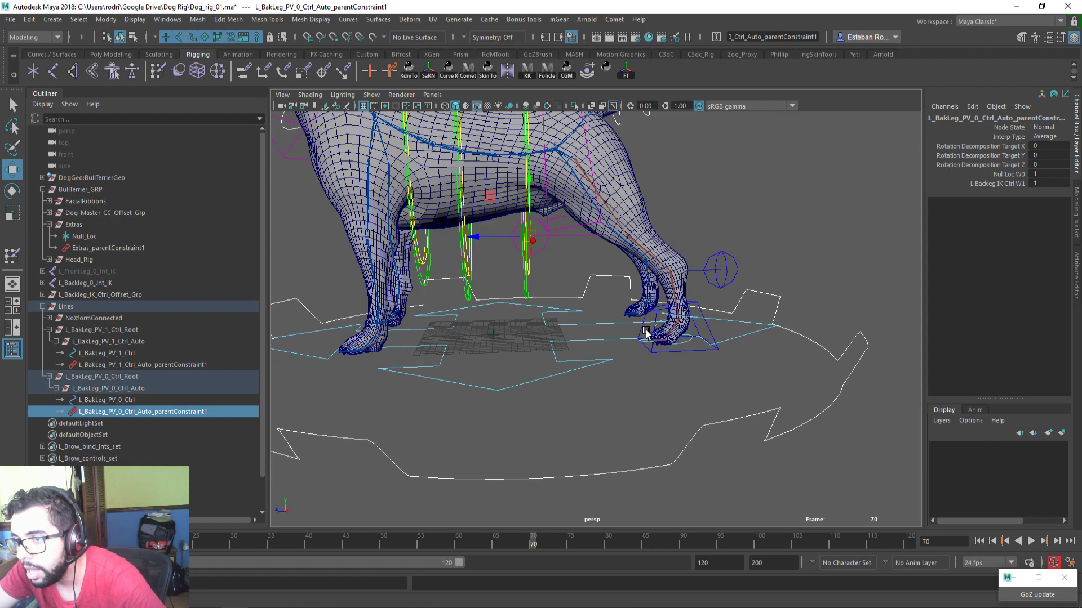
# With L_BakLeg_PV_0_Ctrl selected, open the Node Editor, narrow its window and place it clear of the controls
pyautogui.click(546, 252)
pyautogui.moveTo(1081, 338); pyautogui.dragTo(609, 191)
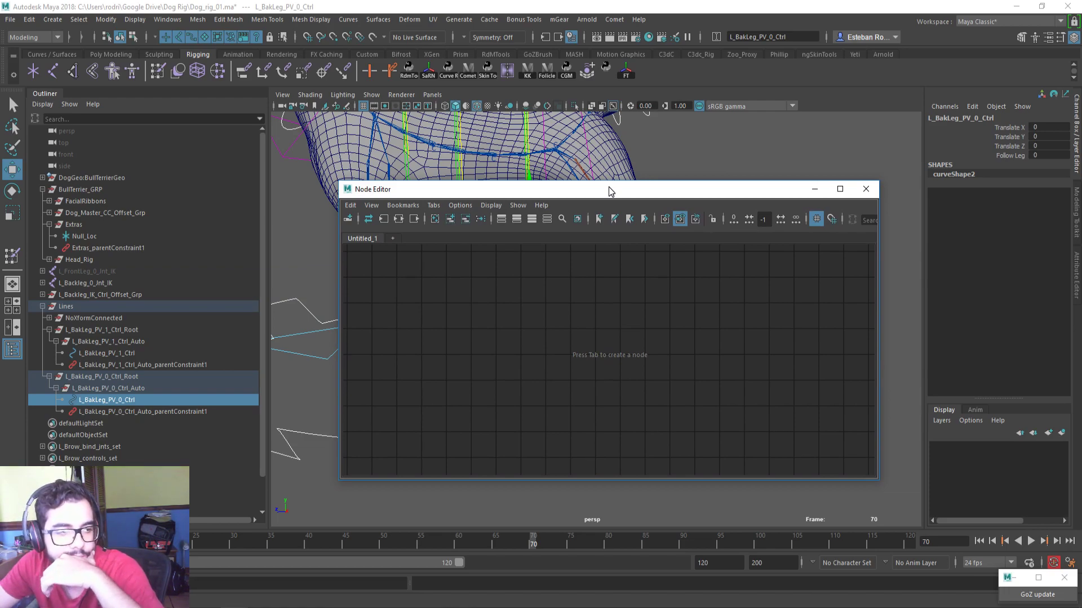
pyautogui.moveTo(609, 191); pyautogui.dragTo(616, 185)
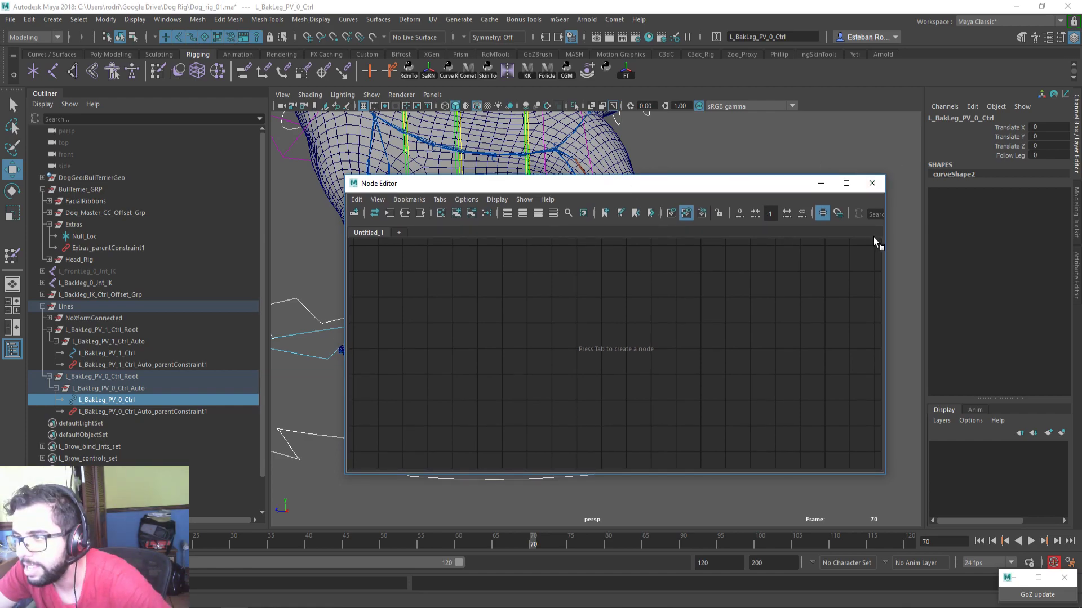
pyautogui.moveTo(885, 247); pyautogui.dragTo(816, 248)
pyautogui.moveTo(617, 183); pyautogui.dragTo(934, 105)
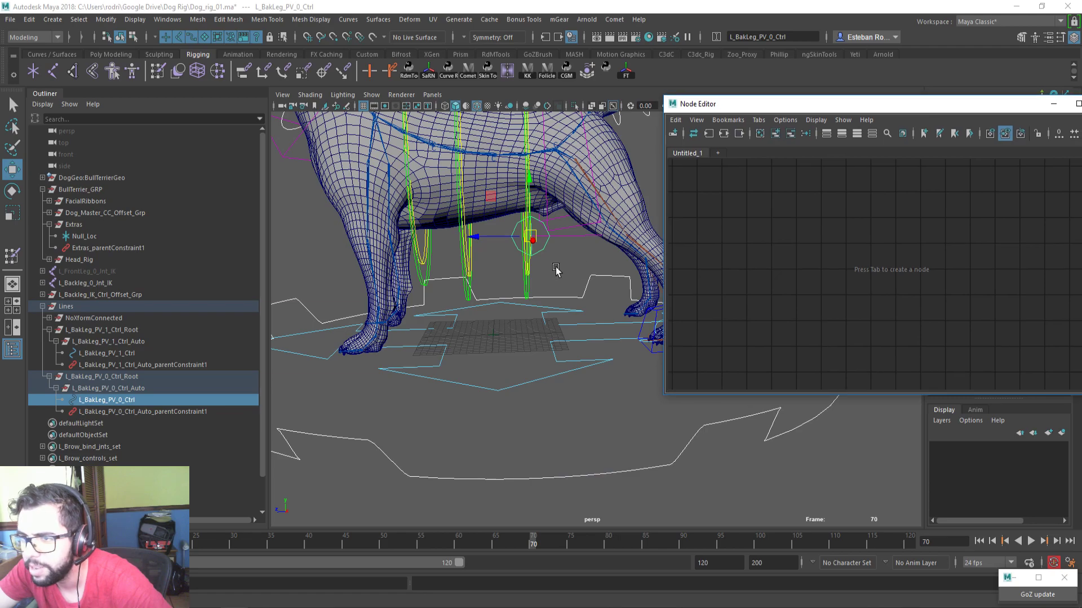
# Add L_BakLeg_PV_0_Ctrl and L_BakLeg_PV_1_Ctrl to the Node Editor and separate their transform nodes from the curve shapes
pyautogui.keyDown('alt'); pyautogui.moveTo(490, 286); pyautogui.dragTo(467, 299); pyautogui.keyUp('alt')
pyautogui.keyDown('shift'); pyautogui.click(558, 311); pyautogui.keyUp('shift')
pyautogui.keyDown('alt'); pyautogui.moveTo(561, 314); pyautogui.dragTo(308, 344); pyautogui.keyUp('alt')
pyautogui.moveTo(172, 351); pyautogui.dragTo(787, 248, button='middle')
pyautogui.moveTo(833, 257); pyautogui.dragTo(759, 210)
pyautogui.moveTo(961, 264); pyautogui.dragTo(838, 281)
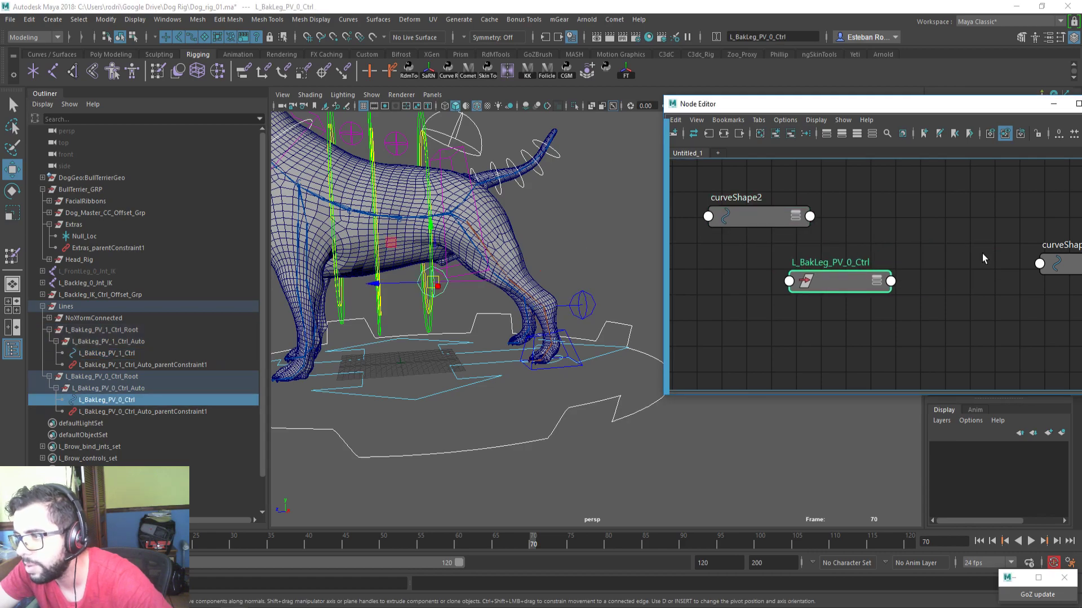
pyautogui.keyDown('alt'); pyautogui.moveTo(982, 255); pyautogui.dragTo(806, 244, button='middle'); pyautogui.keyUp('alt')
pyautogui.moveTo(919, 255); pyautogui.dragTo(813, 213)
pyautogui.scroll(-3, 839, 260)
pyautogui.moveTo(994, 257); pyautogui.dragTo(836, 325)
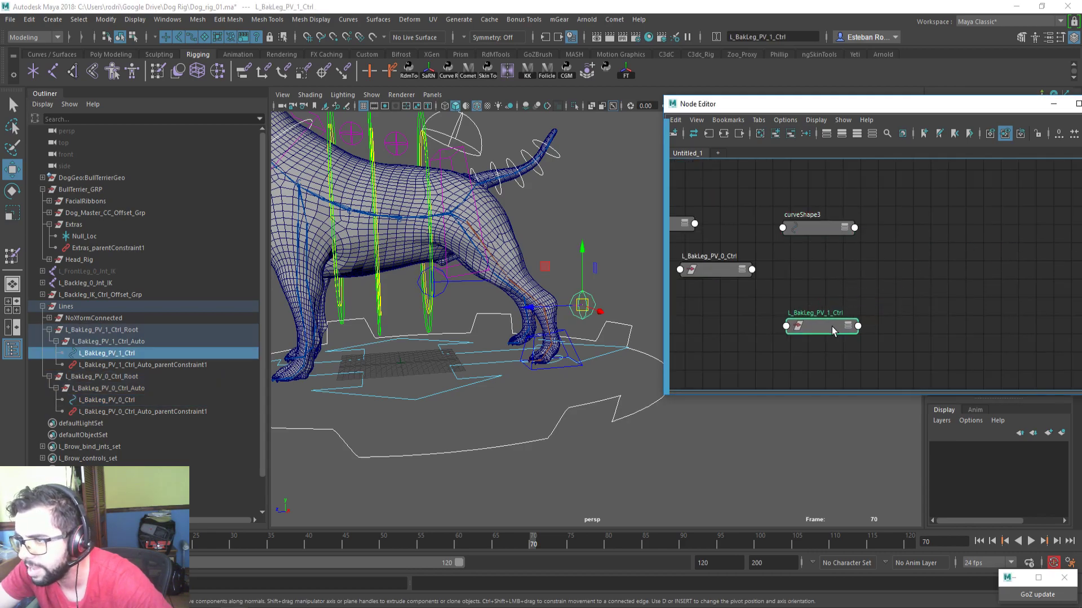
# Show the full attribute lists of both pole vector control nodes and space the nodes so they do not overlap
pyautogui.keyDown('alt'); pyautogui.moveTo(793, 292); pyautogui.dragTo(828, 279, button='middle'); pyautogui.keyUp('alt')
pyautogui.press('3')
pyautogui.click(753, 258)
pyautogui.press('3')
pyautogui.moveTo(752, 258); pyautogui.dragTo(719, 245)
pyautogui.keyDown('alt'); pyautogui.moveTo(795, 238); pyautogui.dragTo(795, 224, button='middle'); pyautogui.keyUp('alt')
pyautogui.scroll(-2, 822, 236)
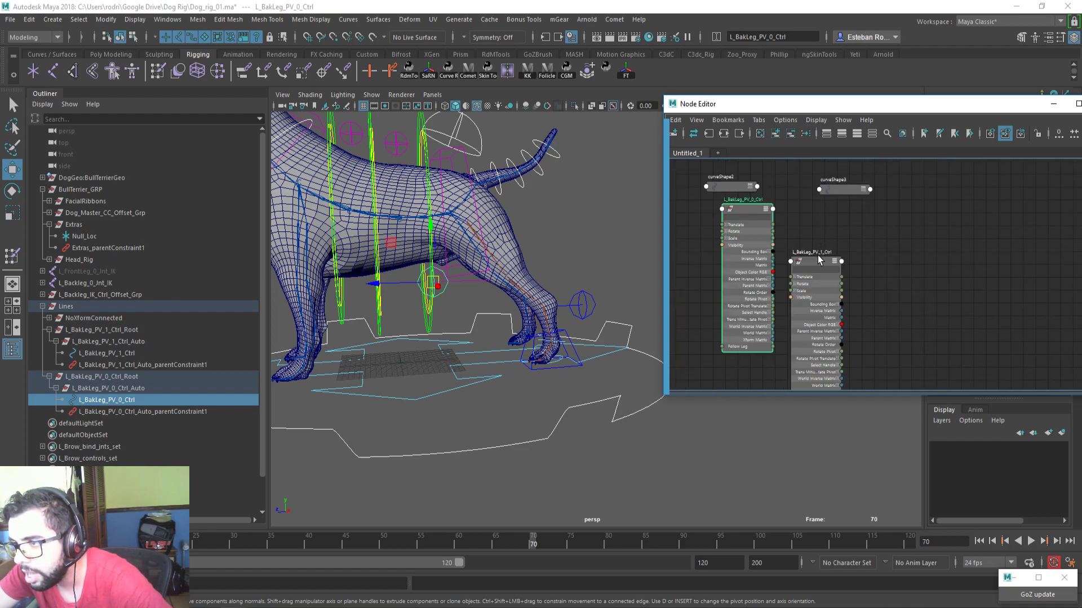
pyautogui.click(818, 264)
pyautogui.moveTo(817, 260); pyautogui.dragTo(824, 271)
pyautogui.keyDown('alt'); pyautogui.moveTo(817, 235); pyautogui.dragTo(796, 177, button='middle'); pyautogui.keyUp('alt')
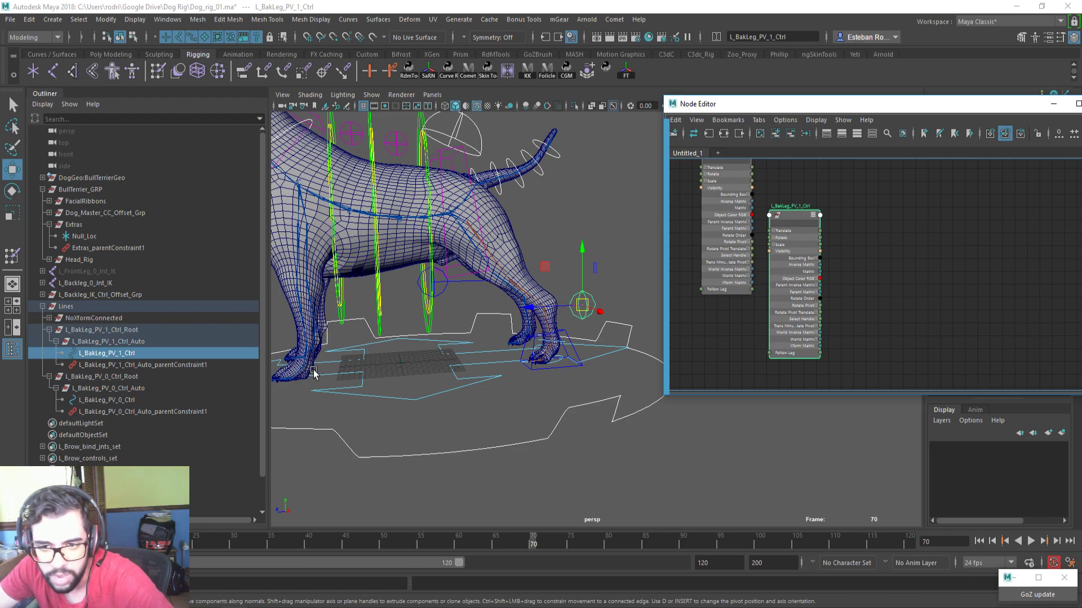
# Add the parent constraints of both pole vector Auto groups to the Node Editor and arrange each near its control's node
pyautogui.click(175, 374)
pyautogui.click(175, 365)
pyautogui.keyDown('ctrl'); pyautogui.click(178, 412); pyautogui.keyUp('ctrl')
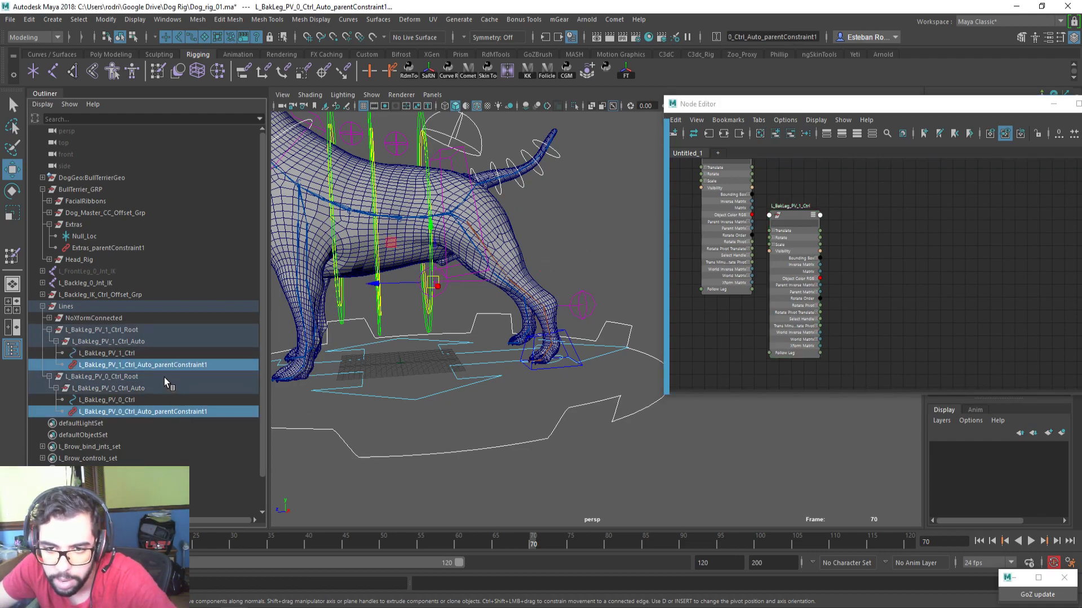
pyautogui.moveTo(1022, 269); pyautogui.dragTo(1023, 267, button='middle')
pyautogui.keyDown('alt'); pyautogui.moveTo(937, 213); pyautogui.dragTo(922, 269, button='middle'); pyautogui.keyUp('alt')
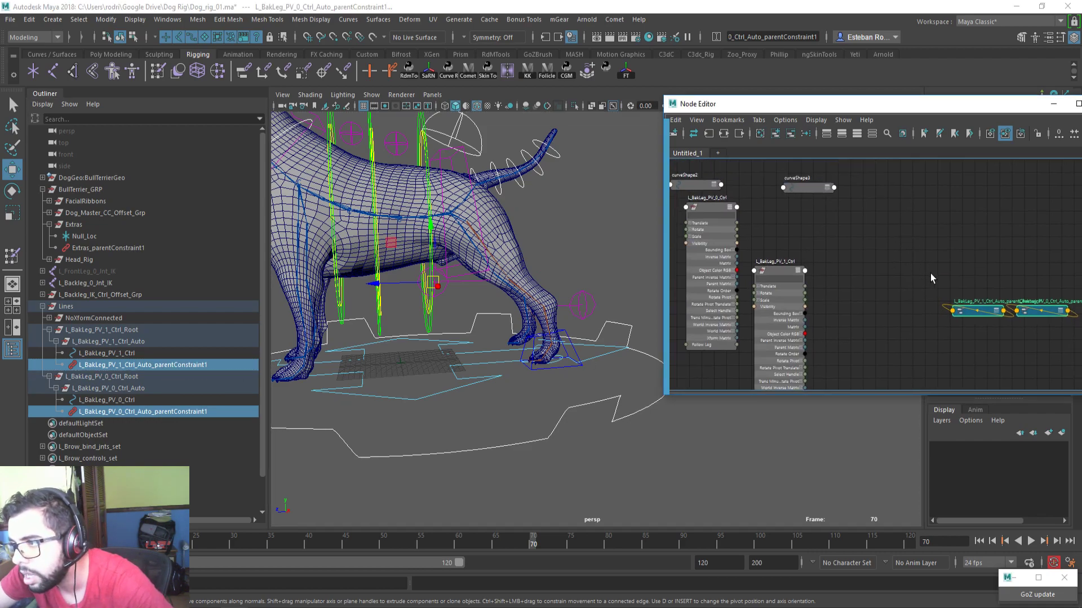
pyautogui.click(923, 270)
pyautogui.moveTo(944, 307); pyautogui.dragTo(866, 239)
pyautogui.click(715, 209)
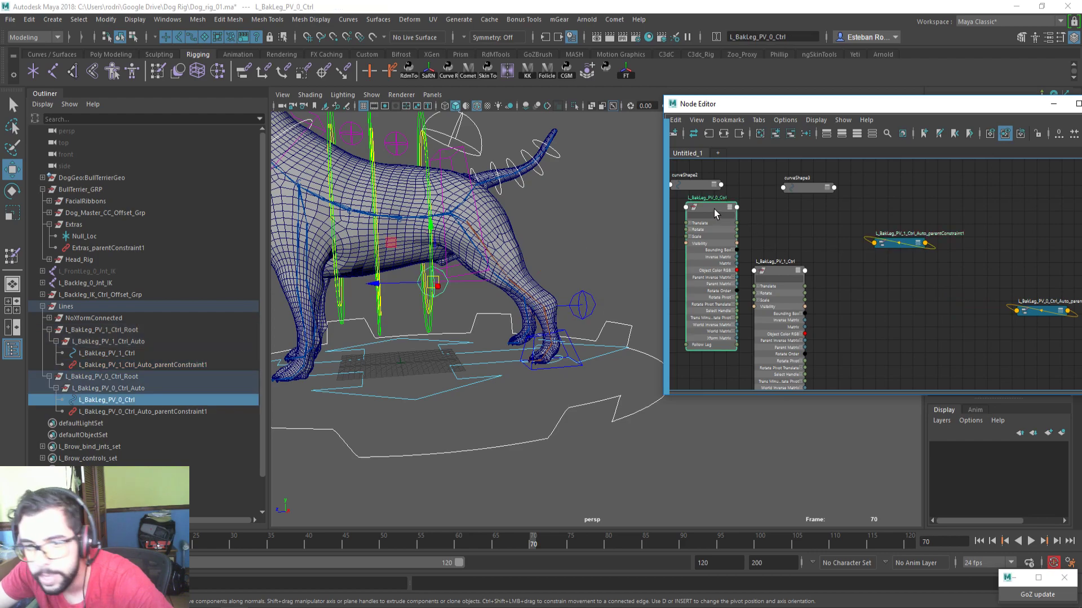
pyautogui.click(158, 415)
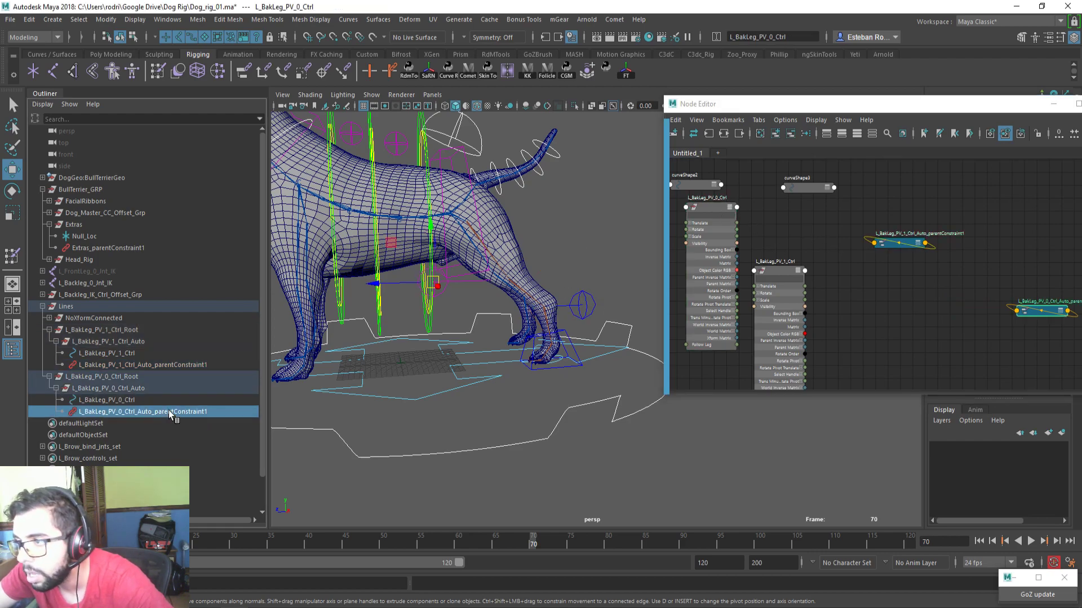
pyautogui.moveTo(1037, 316); pyautogui.dragTo(824, 230)
pyautogui.moveTo(897, 252); pyautogui.dragTo(910, 313)
# Show the full attribute lists of both pole vector parent constraint nodes and space the L_BakLeg_PV_1_Ctrl node clear of them
pyautogui.press('3')
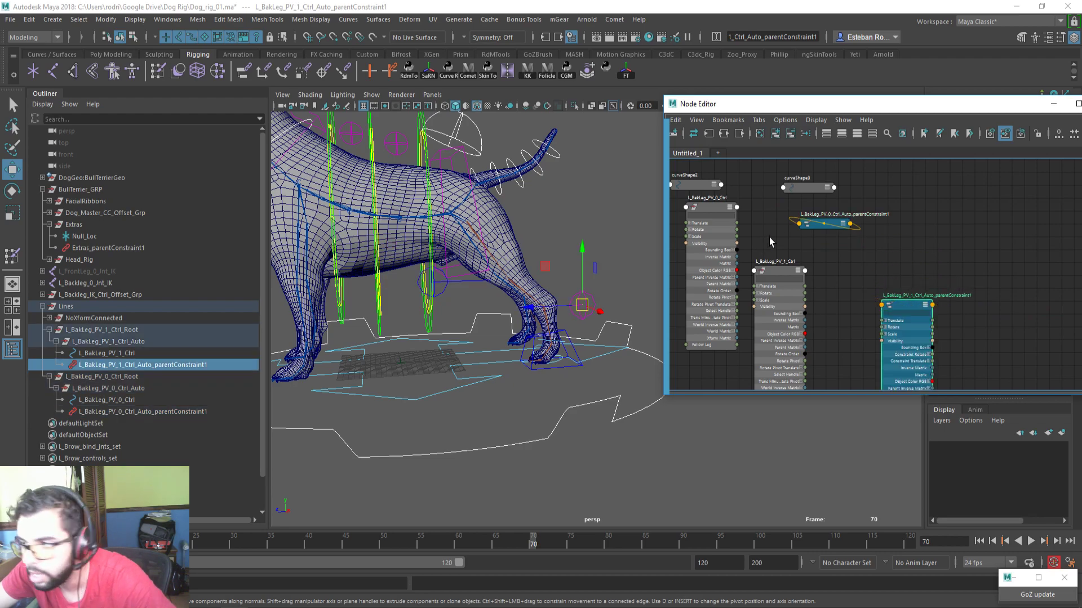
pyautogui.click(818, 229)
pyautogui.press('3')
pyautogui.moveTo(782, 275); pyautogui.dragTo(766, 383)
pyautogui.moveTo(769, 333); pyautogui.dragTo(758, 276, button='middle')
pyautogui.scroll(2, 757, 276)
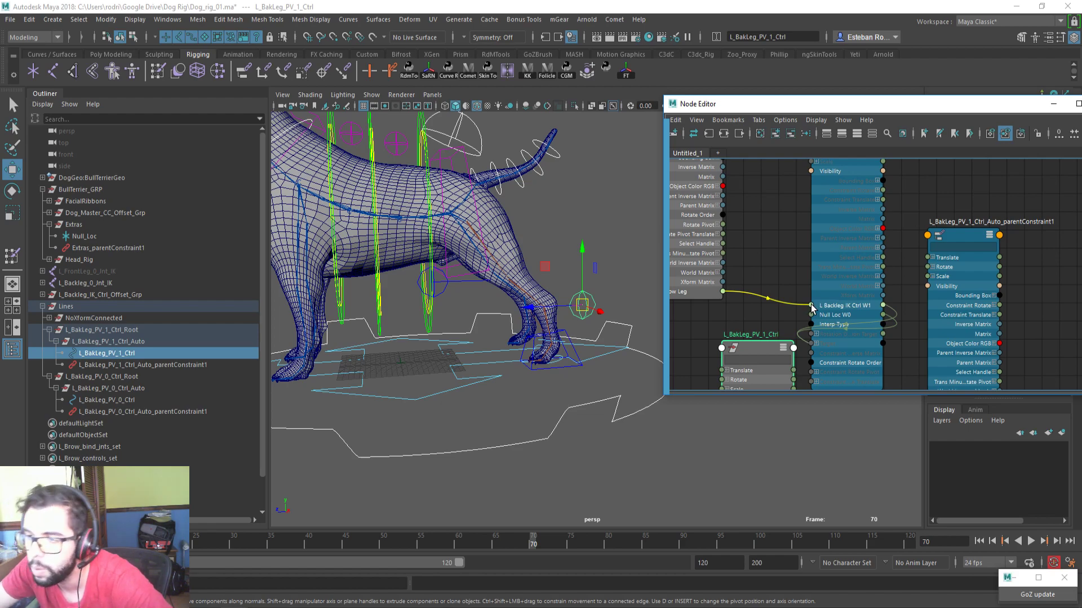
# Connect each pole vector control's Follow Leg to the L Backleg IK Ctrl W1 weight of its own parent constraint
pyautogui.moveTo(810, 304); pyautogui.dragTo(810, 304)
pyautogui.moveTo(765, 382); pyautogui.dragTo(742, 289, button='middle')
pyautogui.keyDown('alt'); pyautogui.moveTo(818, 361); pyautogui.dragTo(810, 295, button='middle'); pyautogui.keyUp('alt')
pyautogui.moveTo(809, 326); pyautogui.dragTo(897, 253)
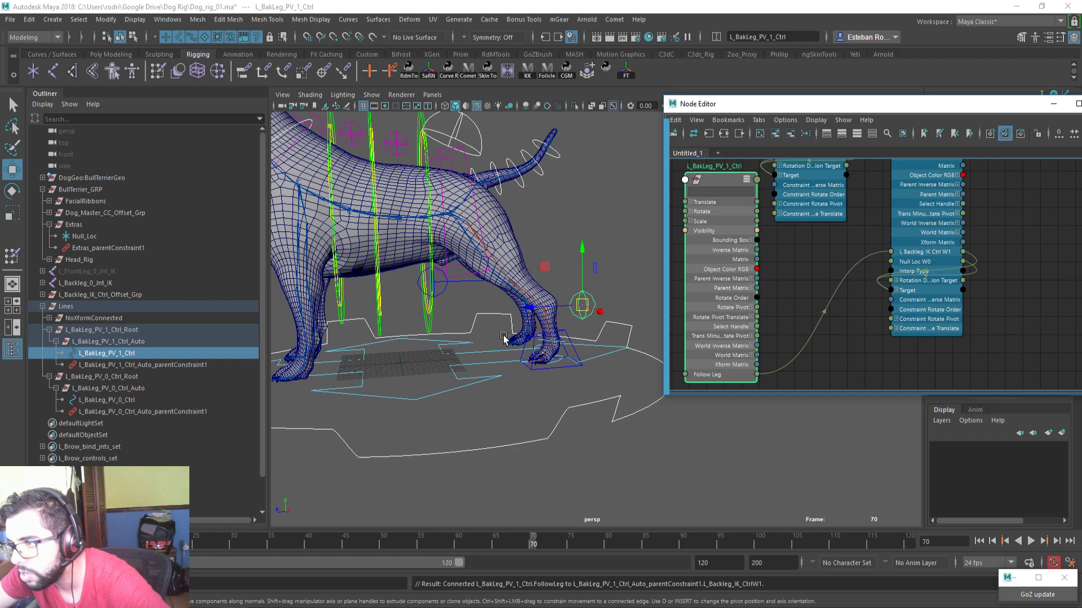
# Place the Node Editor clear of the channels and raise Follow Leg to 1 on both pole vector controls
pyautogui.click(445, 285)
pyautogui.keyDown('shift'); pyautogui.click(584, 309); pyautogui.keyUp('shift')
pyautogui.moveTo(766, 107); pyautogui.dragTo(655, 301)
pyautogui.click(1008, 155)
pyautogui.moveTo(756, 163); pyautogui.dragTo(848, 166, button='middle')
# Test-move L_Backleg_IK_Ctrl to check how the pole vectors follow, and undo the move
pyautogui.keyDown('alt'); pyautogui.moveTo(617, 210); pyautogui.dragTo(498, 190, button='middle'); pyautogui.keyUp('alt')
pyautogui.click(446, 317)
pyautogui.press('w')
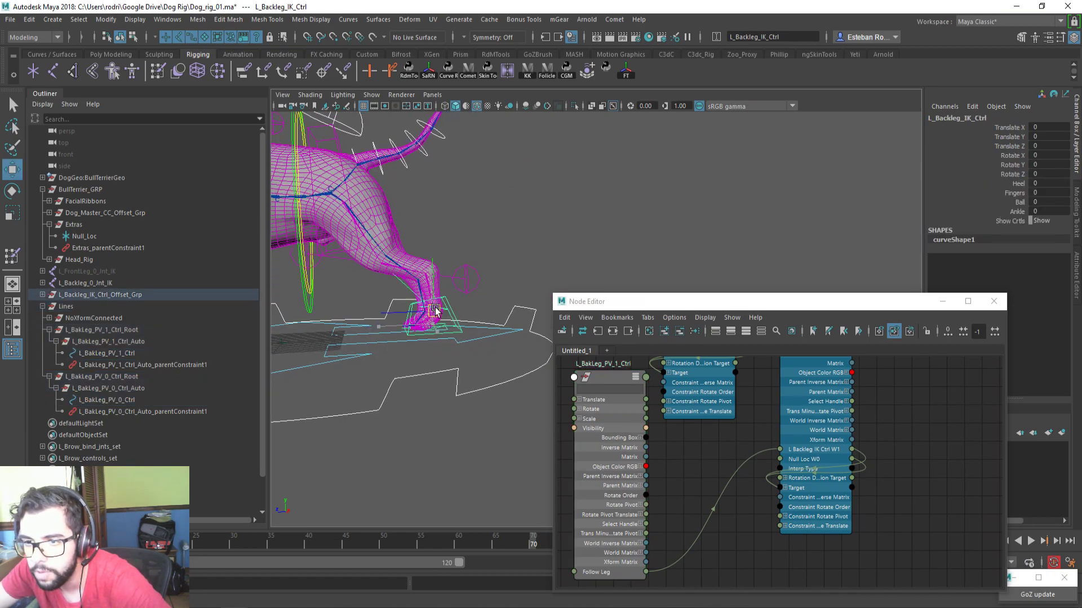
pyautogui.moveTo(397, 320); pyautogui.dragTo(433, 298)
pyautogui.hotkey('ctrl', 'z')
pyautogui.keyDown('alt'); pyautogui.moveTo(537, 259); pyautogui.dragTo(548, 248, button='middle'); pyautogui.keyUp('alt')
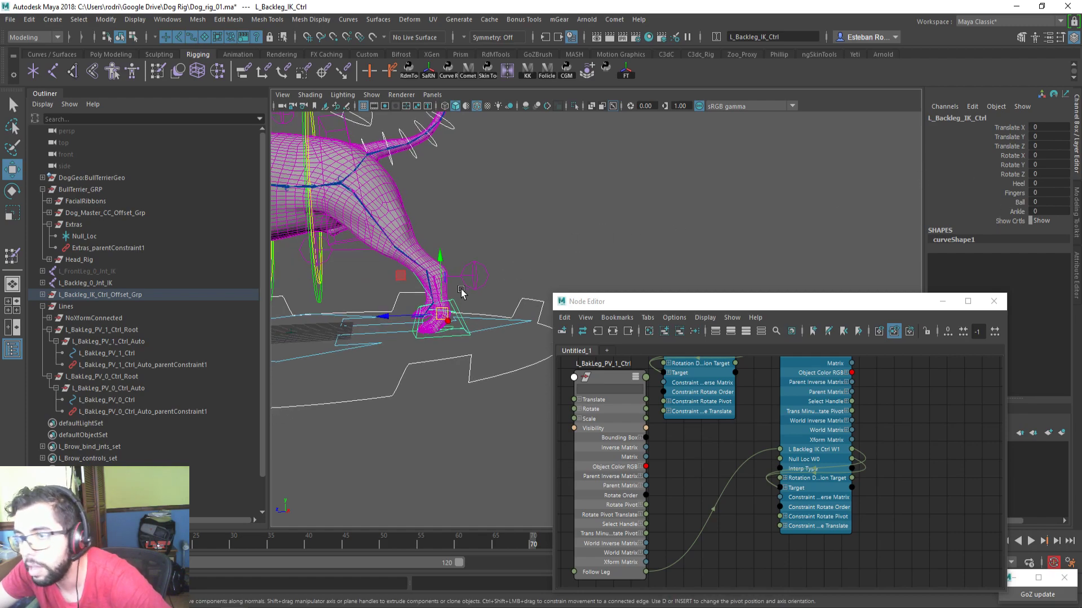
# Lower Follow Leg to 0 on both L_BakLeg_PV_1_Ctrl and L_BakLeg_PV_0_Ctrl
pyautogui.click(1009, 220)
pyautogui.click(473, 266)
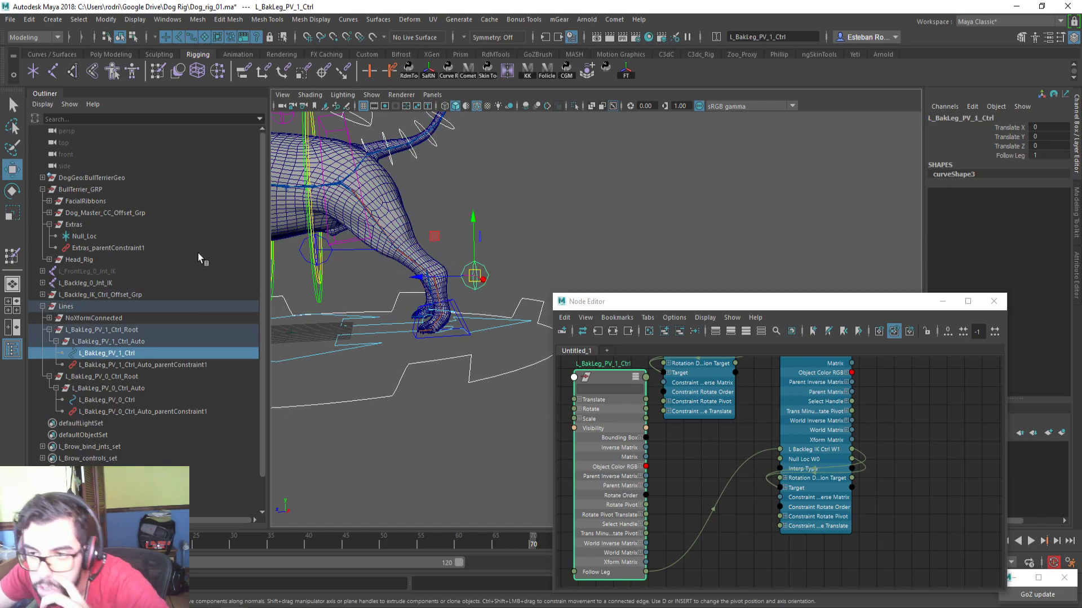
pyautogui.keyDown('shift'); pyautogui.click(324, 256); pyautogui.keyUp('shift')
pyautogui.click(1010, 156)
pyautogui.moveTo(664, 166); pyautogui.dragTo(635, 166, button='middle')
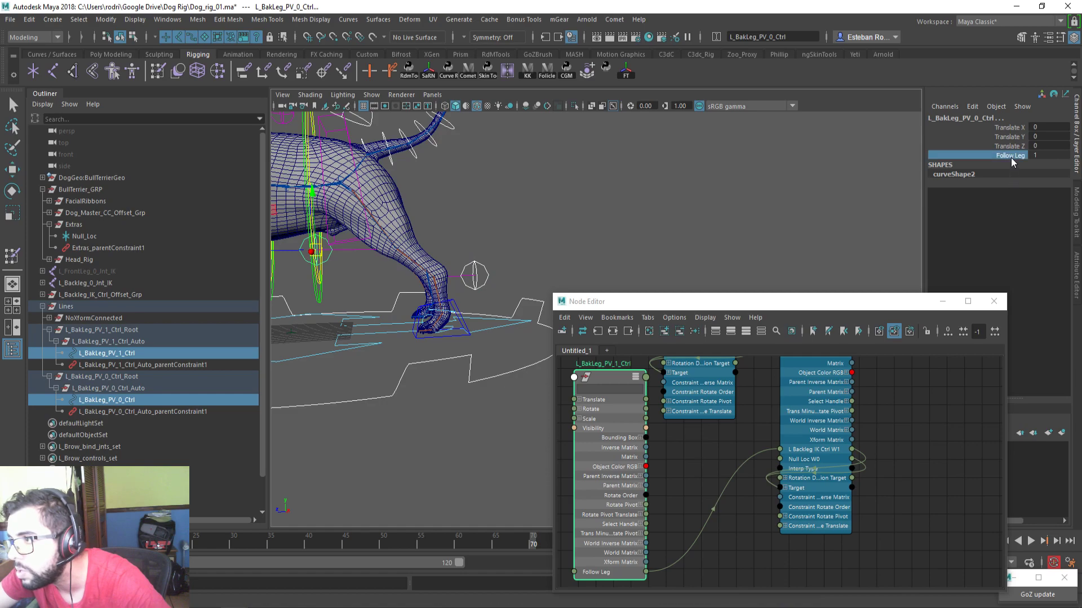
# Test-move L_Backleg_IK_Ctrl with Follow Leg off, undo the move, and shift the Node Editor slightly
pyautogui.click(456, 309)
pyautogui.moveTo(442, 315); pyautogui.dragTo(419, 286)
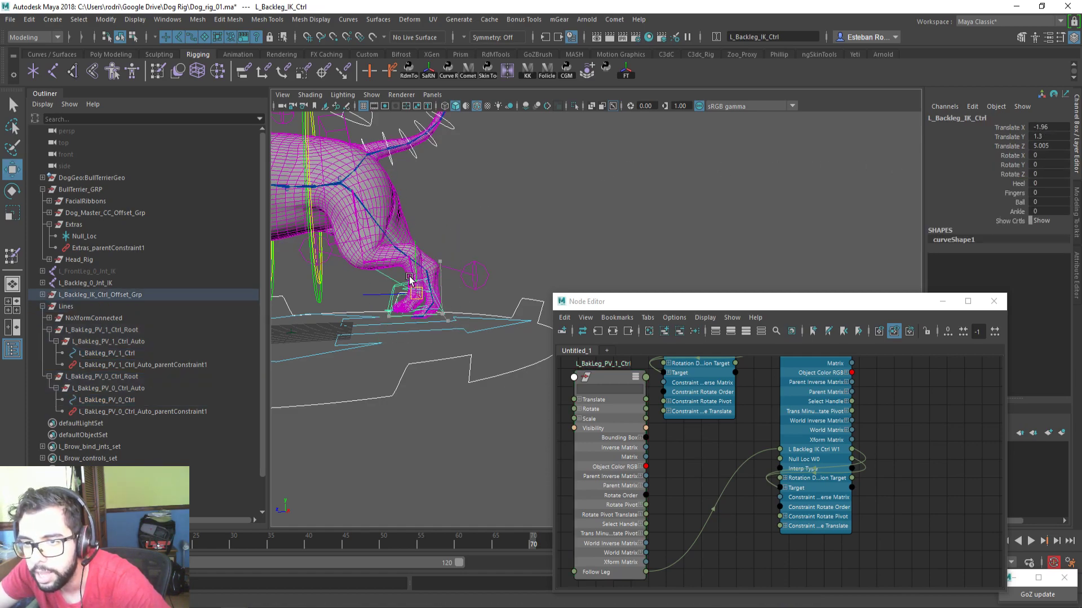
pyautogui.hotkey('ctrl', 'z')
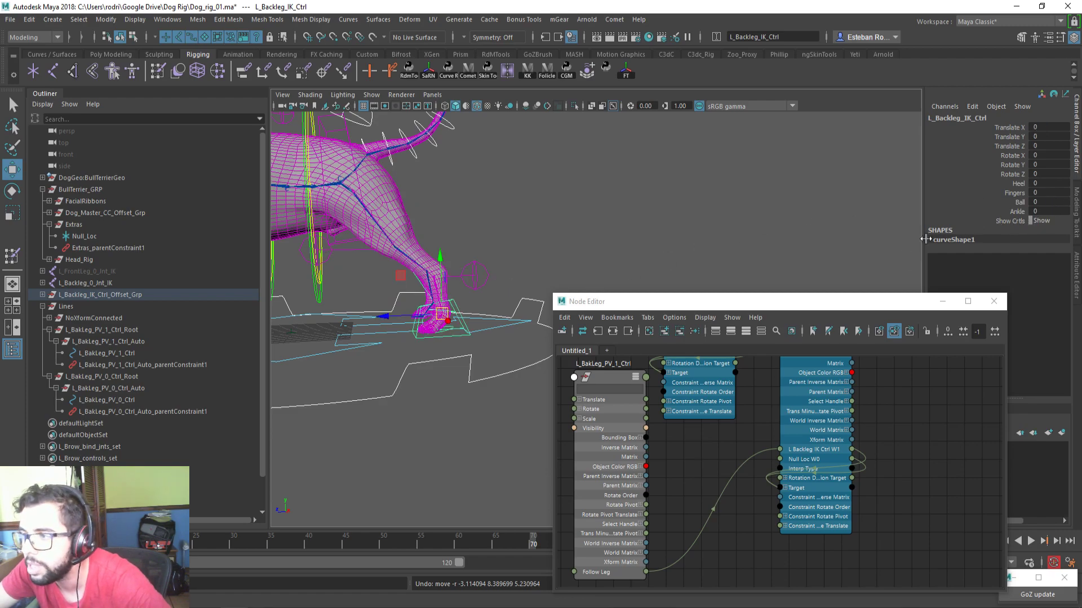
pyautogui.moveTo(830, 307); pyautogui.dragTo(820, 261)
# Reposition the Node Editor and spread out the L_BakLeg_PV_1_Ctrl node and its constraint to make room for another node
pyautogui.click(484, 266)
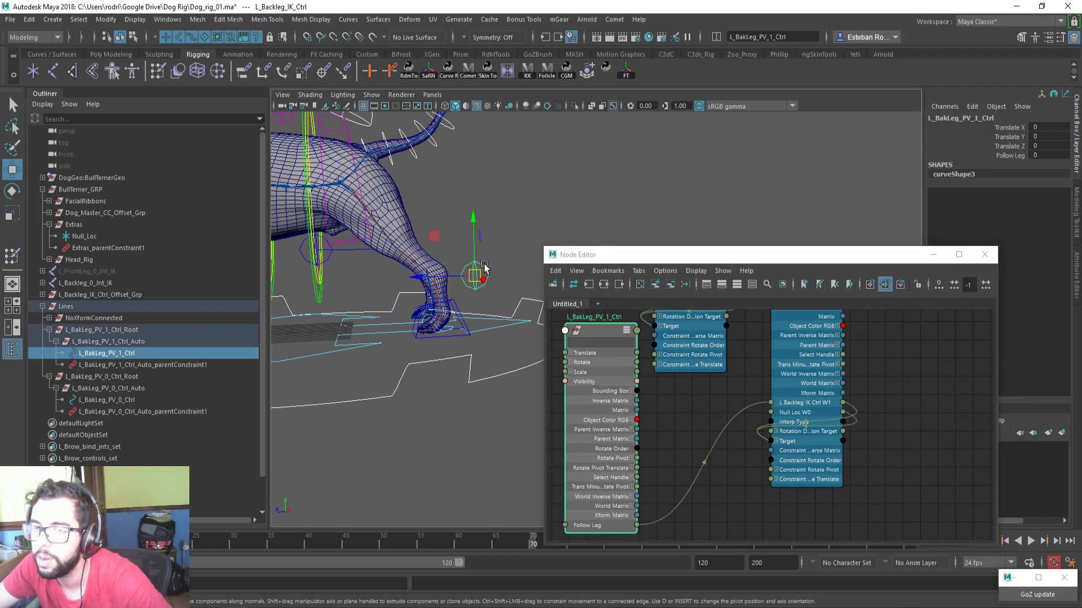
pyautogui.keyDown('shift'); pyautogui.click(328, 258); pyautogui.keyUp('shift')
pyautogui.click(979, 155)
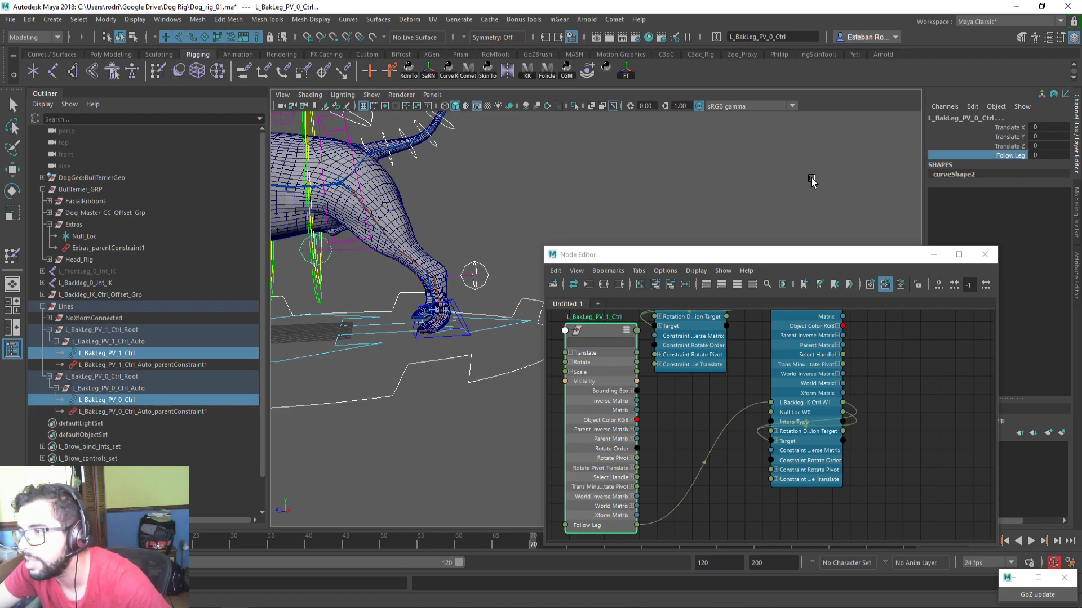
pyautogui.moveTo(776, 258); pyautogui.dragTo(784, 205)
pyautogui.keyDown('alt'); pyautogui.moveTo(681, 373); pyautogui.dragTo(733, 478, button='middle'); pyautogui.keyUp('alt')
pyautogui.moveTo(659, 379); pyautogui.dragTo(644, 446)
pyautogui.click(658, 401)
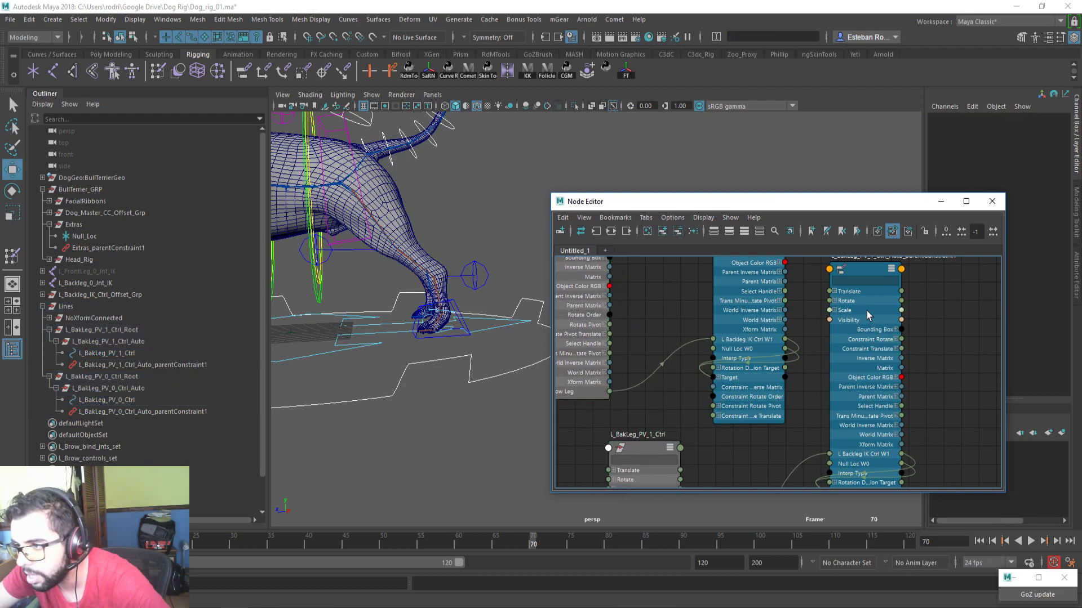
pyautogui.moveTo(866, 311); pyautogui.dragTo(938, 457)
pyautogui.keyDown('alt'); pyautogui.moveTo(838, 413); pyautogui.dragTo(846, 346, button='middle'); pyautogui.keyUp('alt')
pyautogui.moveTo(604, 325); pyautogui.dragTo(586, 296)
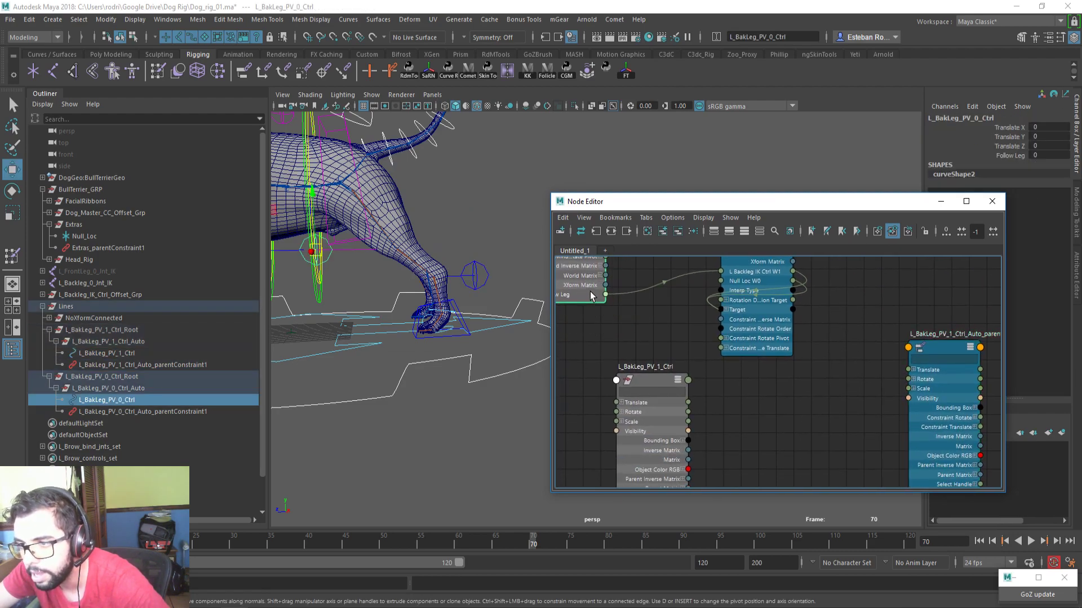
# Create a plusMinusAverage node, open its attributes, and move the Node Editor clear of them
pyautogui.press('Tab')
pyautogui.write('plusMinusAverage')
pyautogui.press('Return')
pyautogui.doubleClick(643, 324)
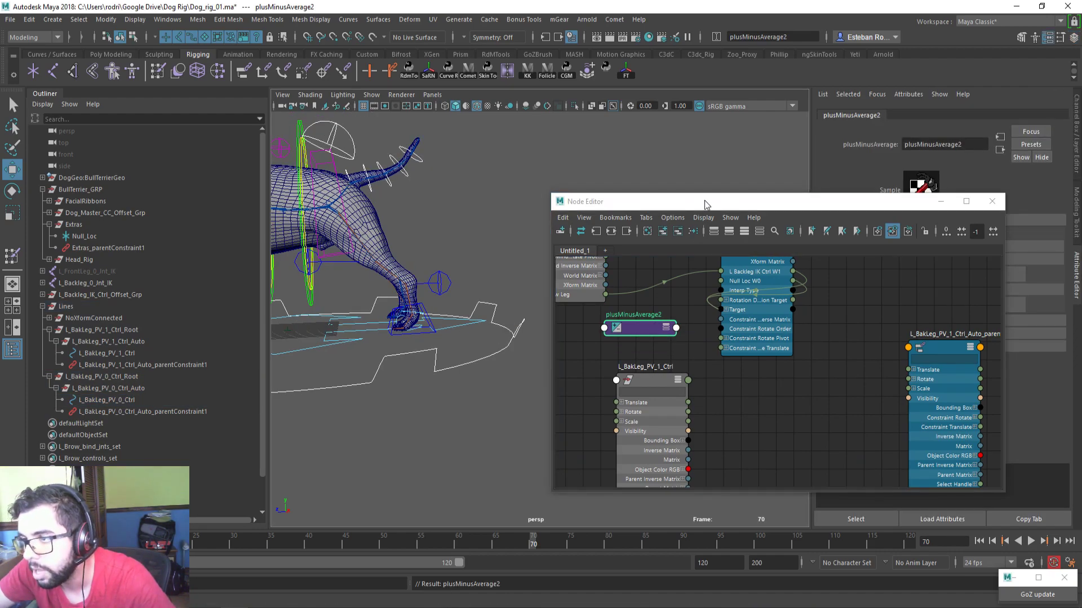
pyautogui.moveTo(708, 202); pyautogui.dragTo(539, 150)
pyautogui.moveTo(684, 148); pyautogui.dragTo(659, 140)
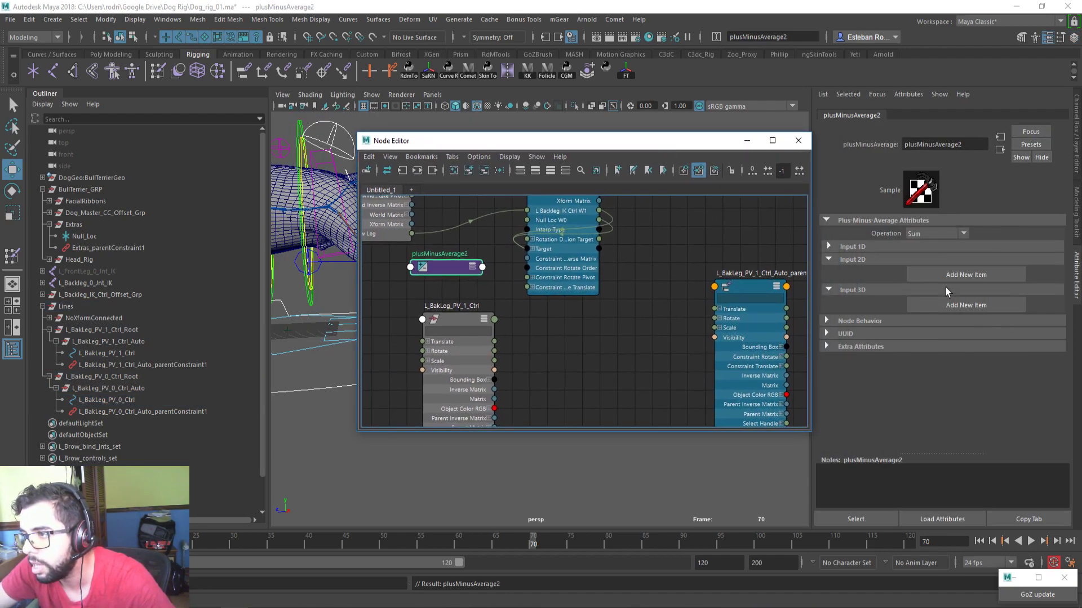
# Add two Input 2D items to the plusMinusAverage node, set the first item's X to 1, and set the operation to Subtract
pyautogui.click(962, 276)
pyautogui.click(965, 276)
pyautogui.click(928, 289)
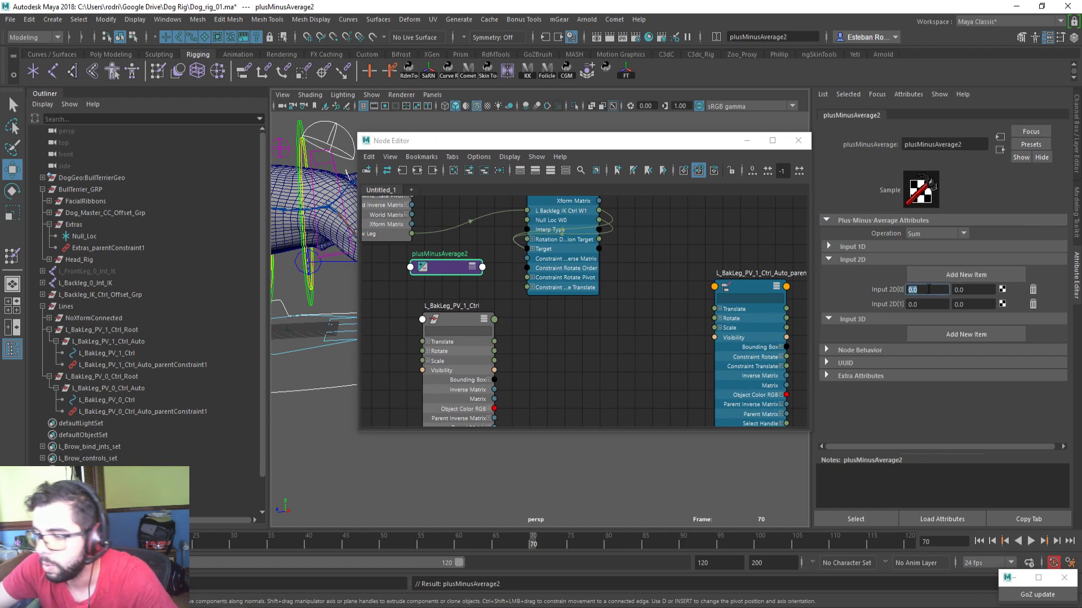
pyautogui.click(947, 235)
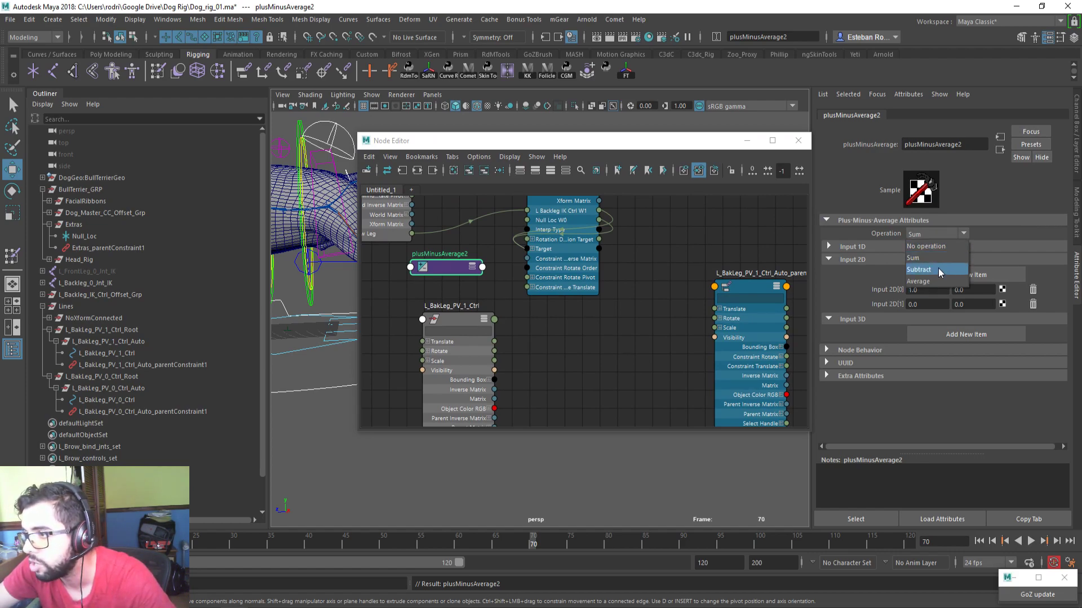
# Expand the plusMinusAverage node and connect L_BakLeg_PV_0_Ctrl's Follow Leg to the Input 2Dx of its Input 2D[1]
pyautogui.click(442, 272)
pyautogui.press('3')
pyautogui.moveTo(441, 266)
pyautogui.mouseDown()
pyautogui.moveTo(454, 258)
pyautogui.moveTo(427, 262)
pyautogui.mouseUp()
pyautogui.click(429, 328)
pyautogui.moveTo(459, 278)
pyautogui.moveTo(535, 290)
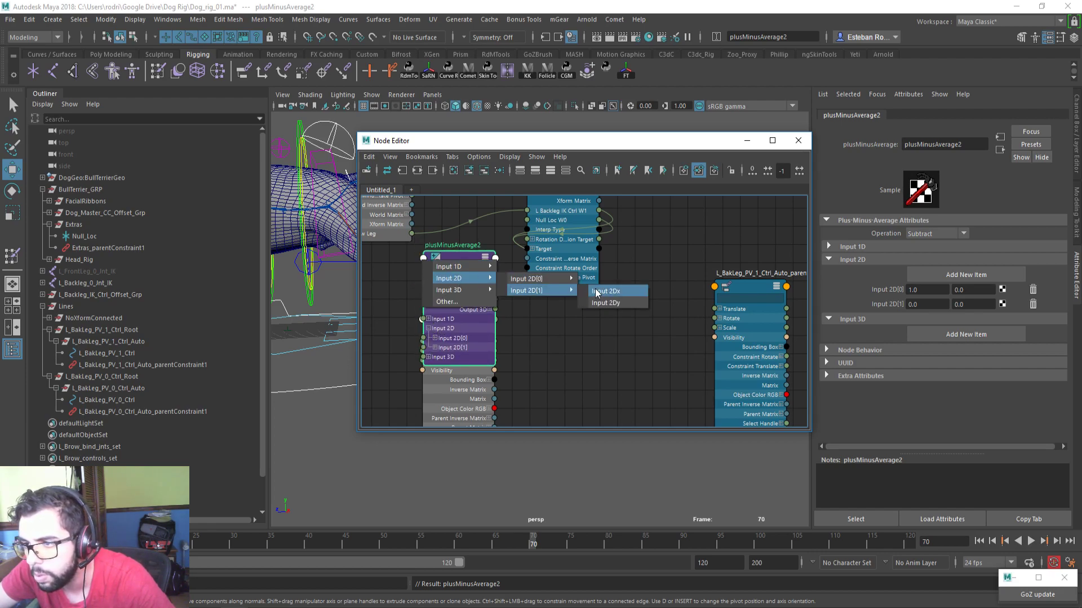
pyautogui.click(607, 291)
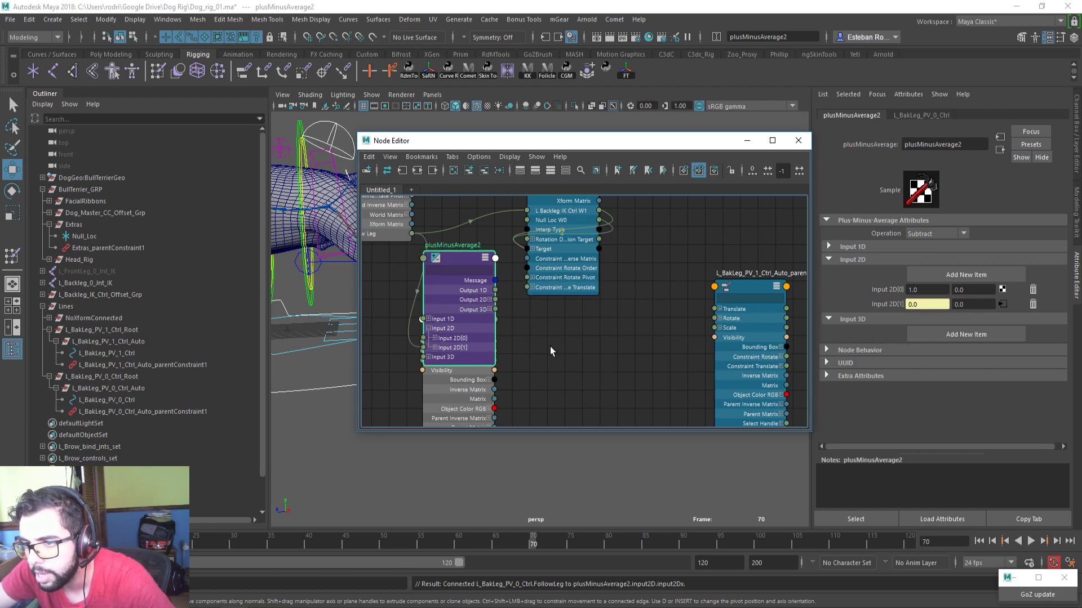
# Connect Output 2Dx to Null Loc W0 of the L_BakLeg_PV_0_Ctrl_Auto constraint and move the plusMinusAverage node between the PV_1 nodes
pyautogui.click(489, 301)
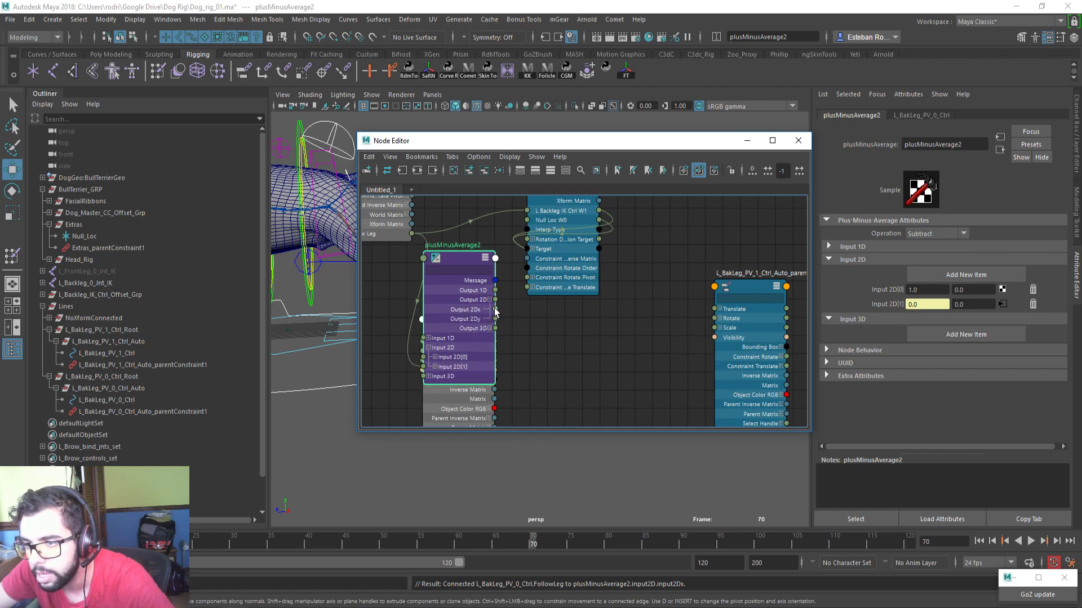
pyautogui.moveTo(497, 297); pyautogui.dragTo(527, 222)
pyautogui.moveTo(458, 257); pyautogui.dragTo(587, 300)
pyautogui.keyDown('alt'); pyautogui.moveTo(598, 356); pyautogui.dragTo(592, 306, button='middle'); pyautogui.keyUp('alt')
# Set the Y of Input 2D[0] to 1 and connect Output 2Dy to Null Loc W0 of the L_BakLeg_PV_1_Ctrl_Auto constraint
pyautogui.click(976, 298)
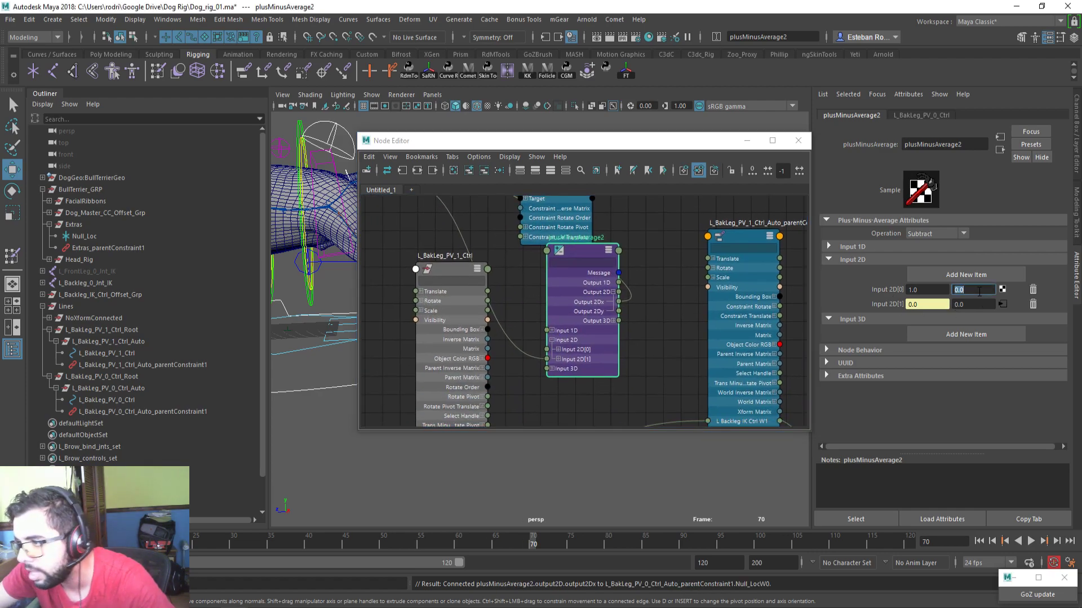
pyautogui.click(623, 315)
pyautogui.moveTo(618, 311); pyautogui.dragTo(698, 349)
pyautogui.keyDown('alt'); pyautogui.moveTo(598, 287); pyautogui.dragTo(612, 328, button='middle'); pyautogui.keyUp('alt')
pyautogui.moveTo(488, 422); pyautogui.dragTo(547, 209)
pyautogui.moveTo(589, 217)
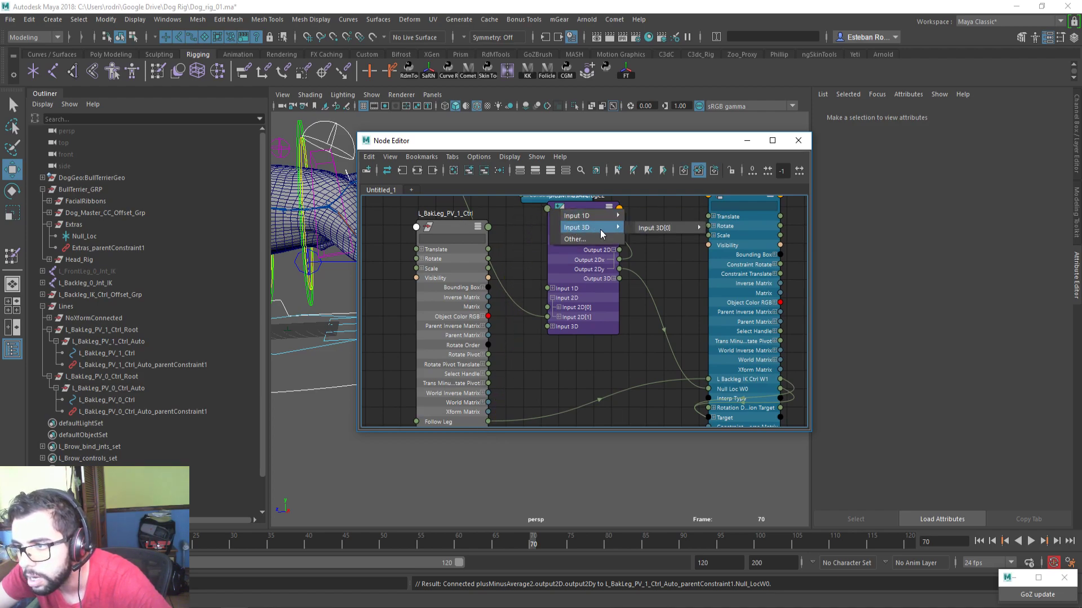
pyautogui.moveTo(684, 233)
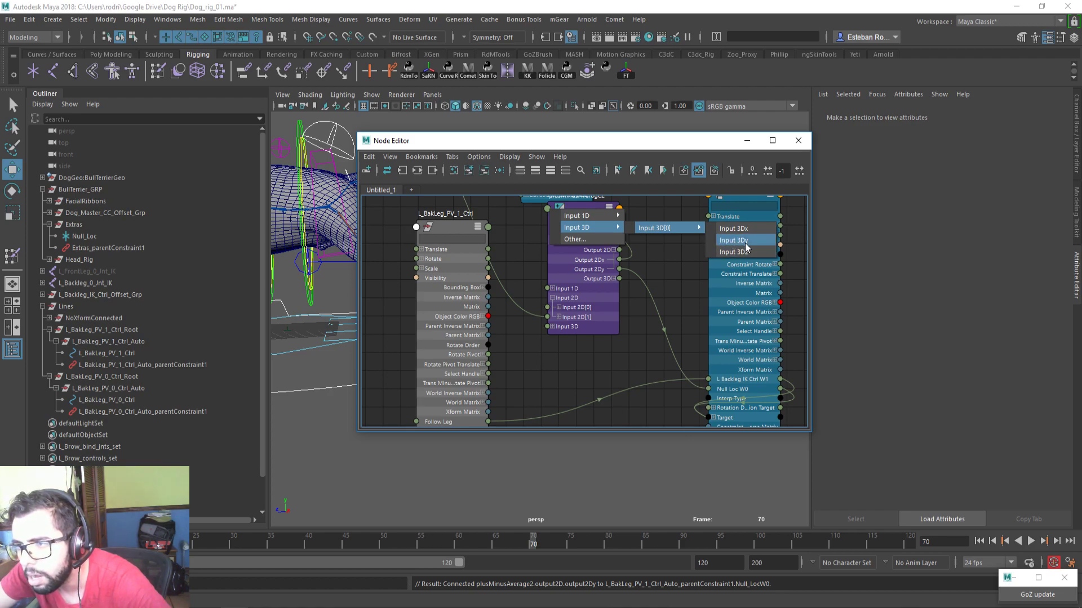
pyautogui.click(733, 241)
pyautogui.keyDown('alt'); pyautogui.moveTo(612, 347); pyautogui.dragTo(620, 343, button='middle'); pyautogui.keyUp('alt')
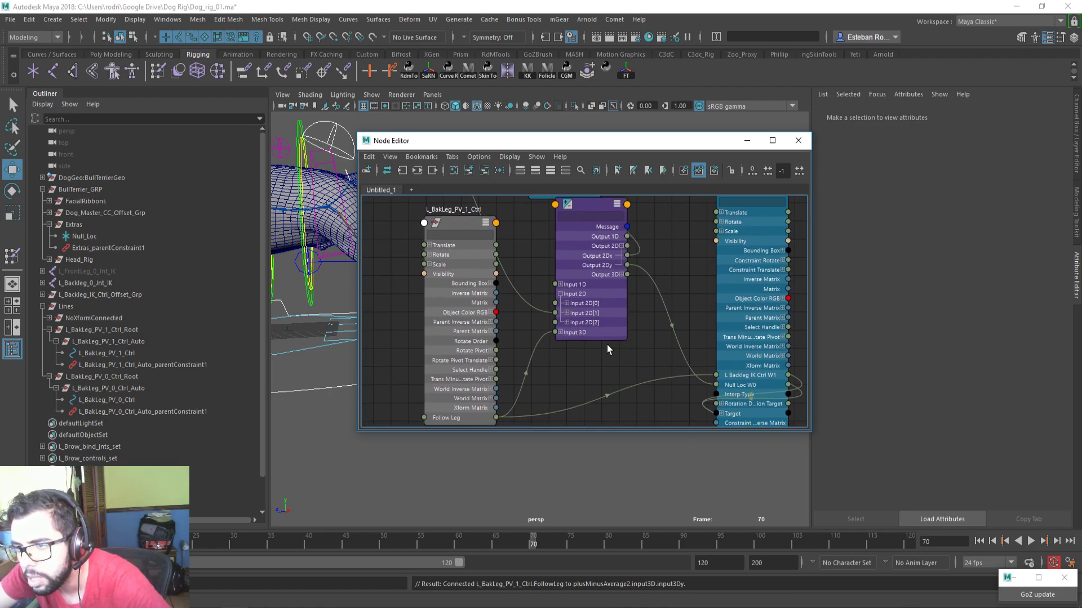
pyautogui.press('Delete')
# Connect L_BakLeg_PV_1_Ctrl's Follow Leg to Input 2Dy of Input 2D[1], check the node's values, and close the Node Editor
pyautogui.click(565, 312)
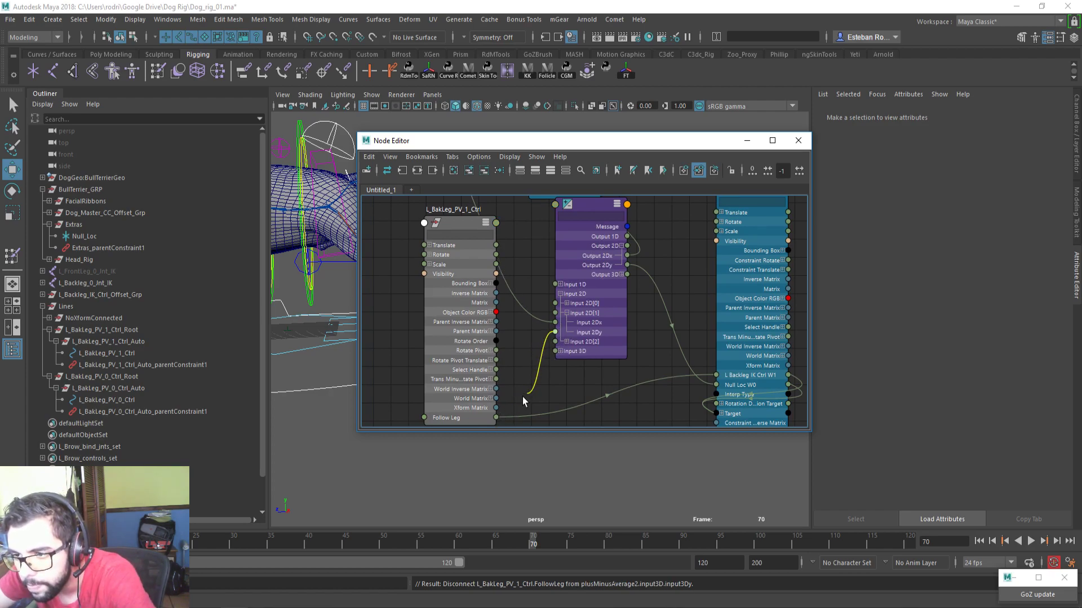
pyautogui.moveTo(496, 421); pyautogui.dragTo(496, 419)
pyautogui.click(604, 225)
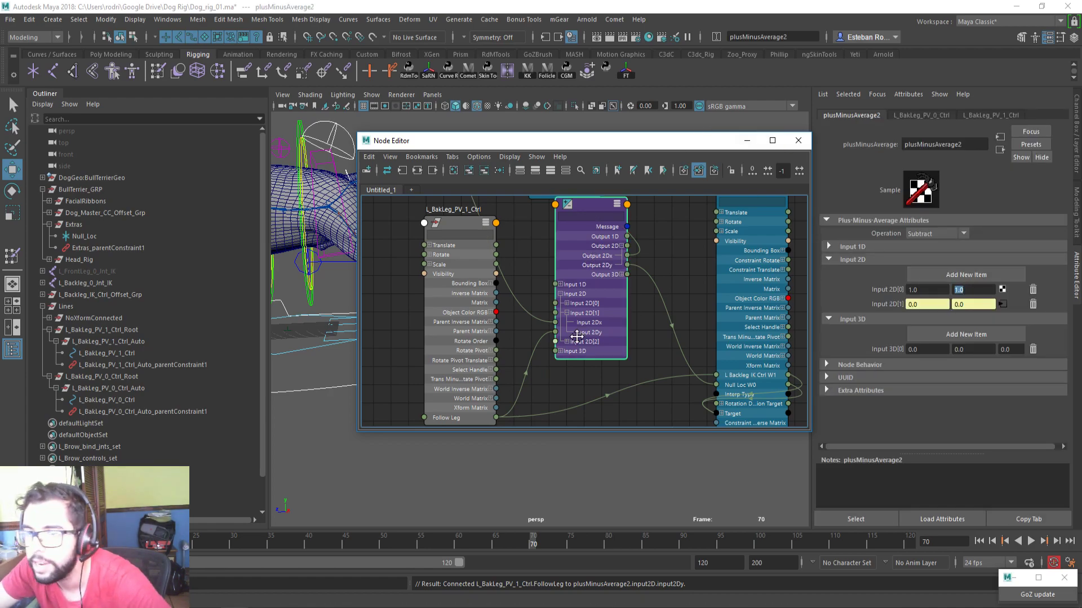
pyautogui.keyDown('alt'); pyautogui.moveTo(575, 342); pyautogui.dragTo(646, 315, button='middle'); pyautogui.keyUp('alt')
pyautogui.click(797, 140)
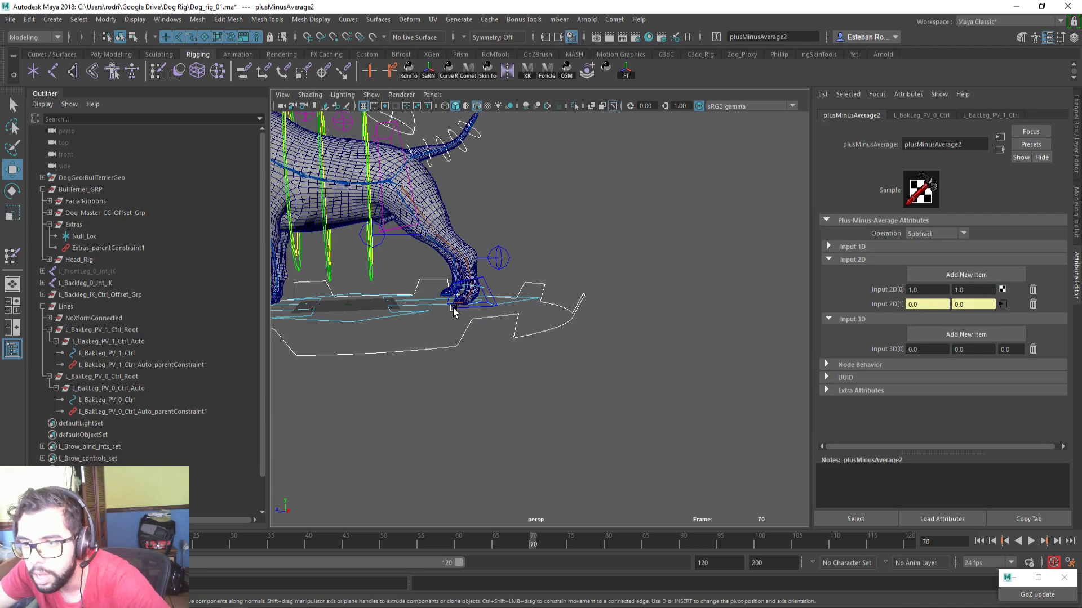
# Bring back the Channel Box and test-raise L_Backleg_IK_Ctrl to pose the left back leg
pyautogui.click(453, 311)
pyautogui.hotkey('ctrl', 'a')
pyautogui.moveTo(521, 262); pyautogui.dragTo(519, 220)
pyautogui.hotkey('ctrl', 'z')
pyautogui.press('r')
pyautogui.moveTo(525, 315); pyautogui.dragTo(518, 285)
# Vary Follow Leg on both pole vector controls with the leg raised, and undo back to the rest pose
pyautogui.click(548, 291)
pyautogui.keyDown('shift'); pyautogui.click(413, 265); pyautogui.keyUp('shift')
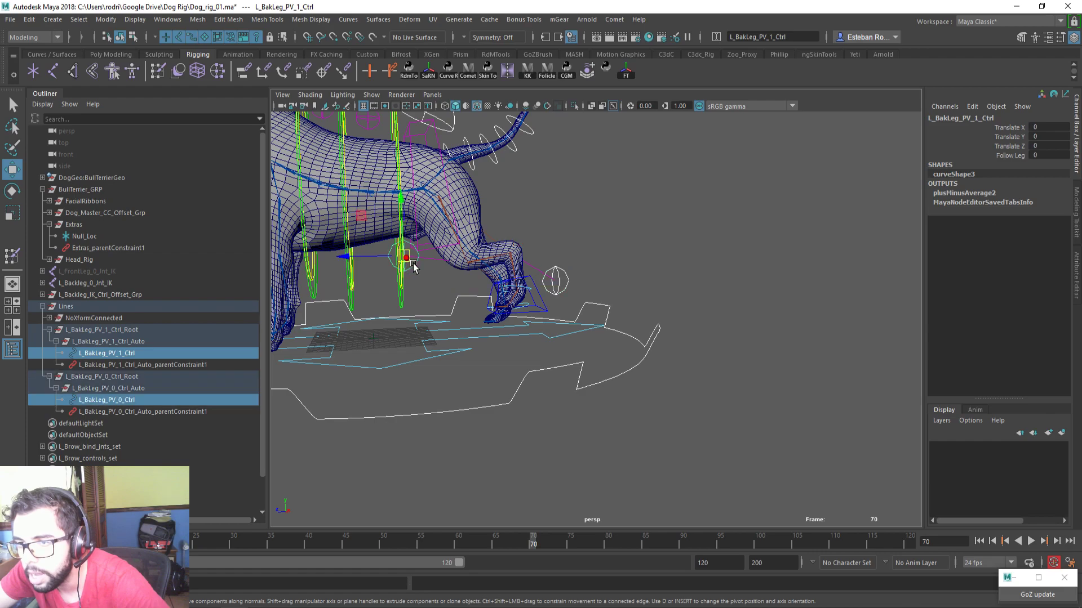
pyautogui.click(991, 156)
pyautogui.moveTo(778, 239)
pyautogui.mouseDown(button='middle')
pyautogui.moveTo(800, 232)
pyautogui.moveTo(767, 241)
pyautogui.mouseUp(button='middle')
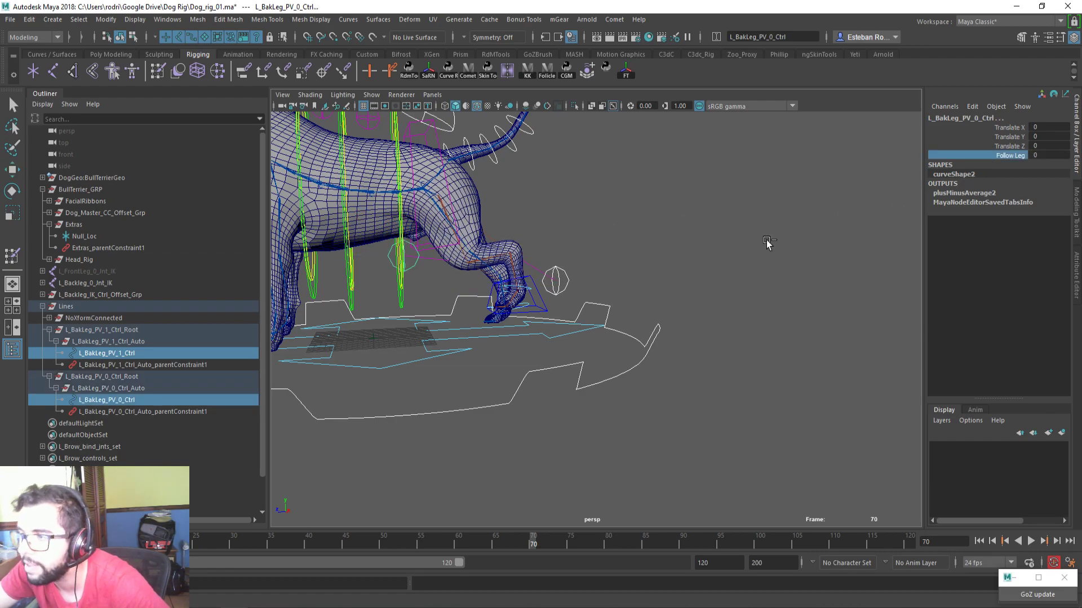
pyautogui.hotkey('ctrl', 'z')
pyautogui.hotkey('ctrl', 'z')
pyautogui.hotkey('ctrl', 'z')
pyautogui.hotkey('ctrl', 'z')
pyautogui.keyDown('alt'); pyautogui.moveTo(652, 292); pyautogui.dragTo(727, 339, button='middle'); pyautogui.keyUp('alt')
pyautogui.keyDown('alt'); pyautogui.moveTo(727, 339); pyautogui.dragTo(665, 327, button='right'); pyautogui.keyUp('alt')
pyautogui.keyDown('alt'); pyautogui.moveTo(665, 327); pyautogui.dragTo(572, 323); pyautogui.keyUp('alt')
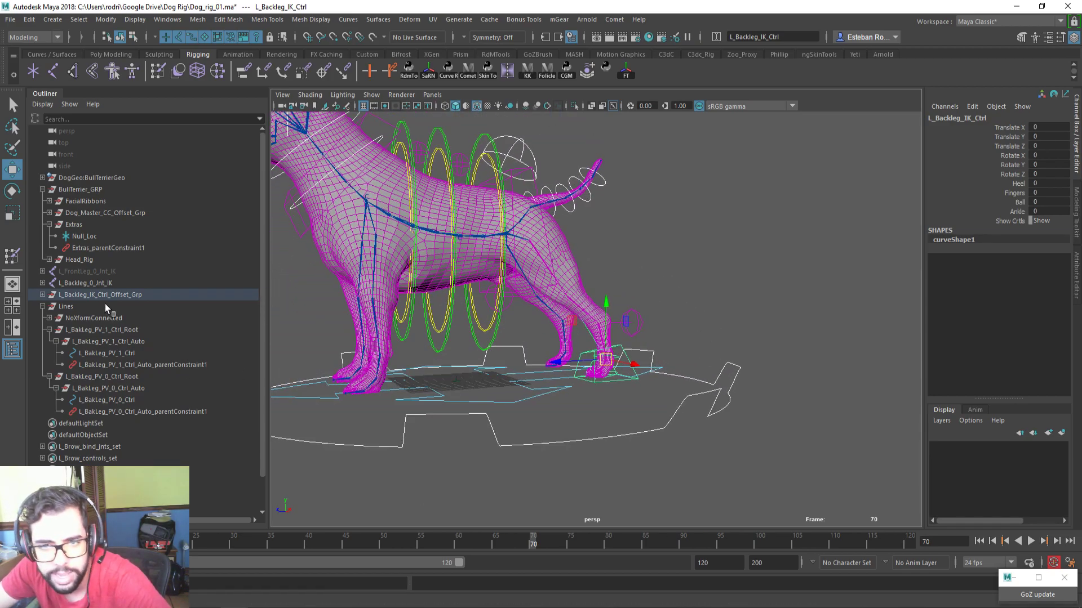
# Collapse the Lines group and look over the left leg IK joint chains in the hierarchy
pyautogui.click(43, 305)
pyautogui.click(79, 283)
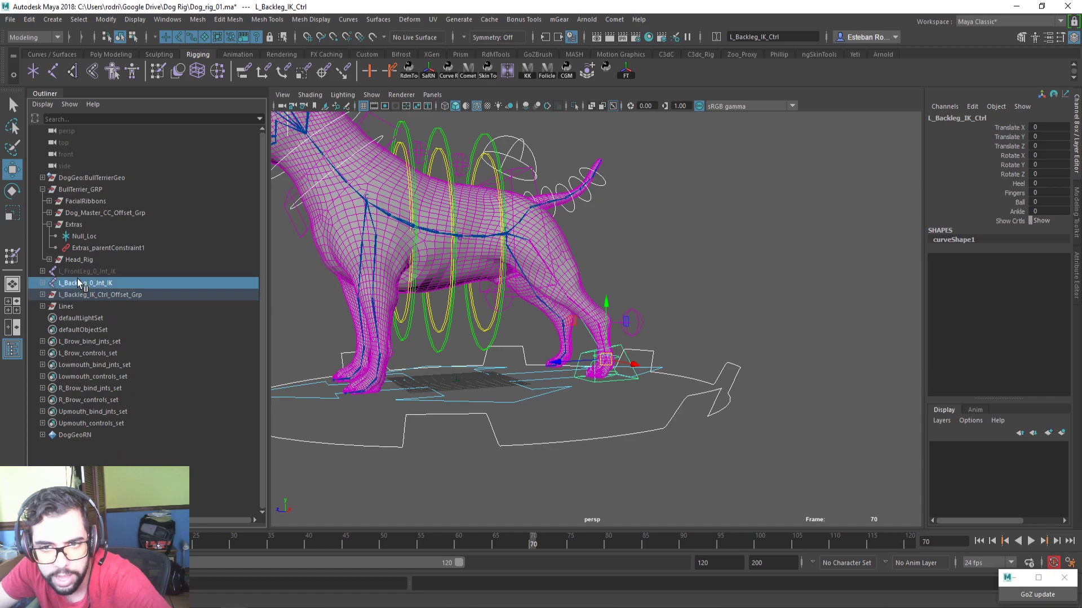
pyautogui.click(85, 271)
pyautogui.keyDown('alt'); pyautogui.moveTo(551, 269); pyautogui.dragTo(520, 324); pyautogui.keyUp('alt')
pyautogui.click(608, 431)
pyautogui.hotkey('ctrl', 'z')
pyautogui.click(640, 348)
pyautogui.press('Up')
pyautogui.moveTo(519, 324); pyautogui.dragTo(603, 349, button='middle')
pyautogui.moveTo(603, 350)
pyautogui.keyDown('alt'); pyautogui.mouseDown()
pyautogui.moveTo(671, 344)
pyautogui.moveTo(625, 366)
pyautogui.moveTo(582, 313)
pyautogui.moveTo(582, 347)
pyautogui.mouseUp(); pyautogui.keyUp('alt')
pyautogui.click(643, 389)
pyautogui.hotkey('ctrl', 'z')
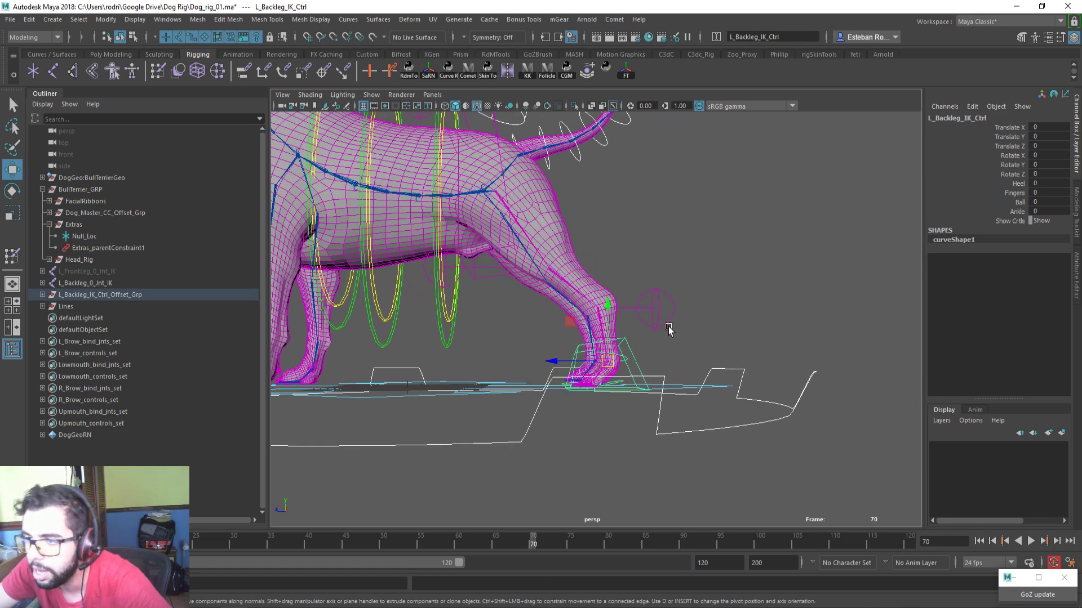
# Examine the channels of the Auto and Root groups above L_BakLeg_PV_1_Ctrl and check the IK control's parent
pyautogui.click(669, 331)
pyautogui.click(658, 316)
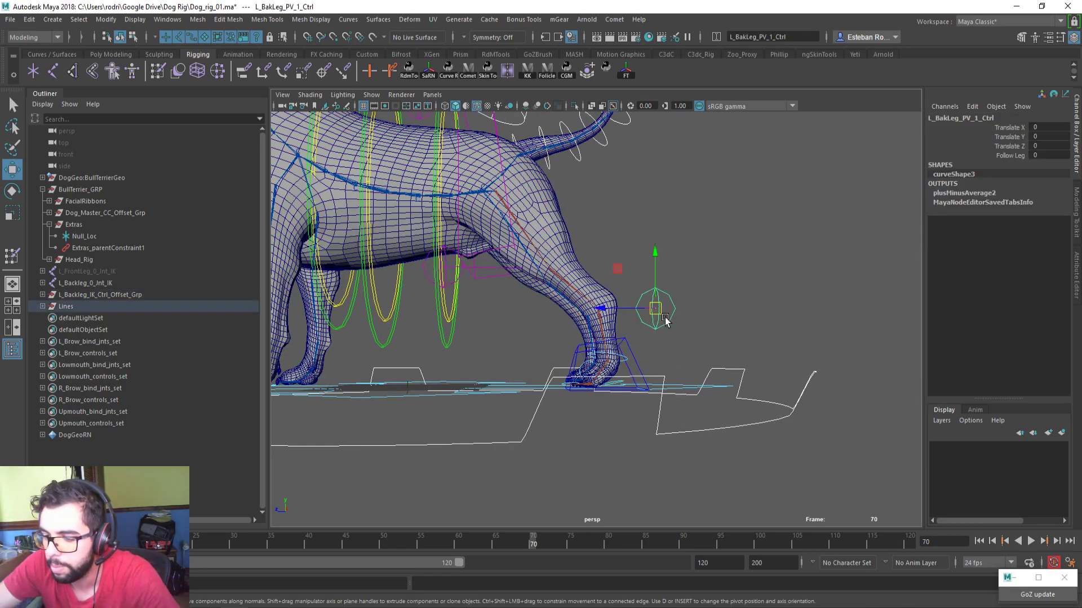
pyautogui.press('Up')
pyautogui.press('Up')
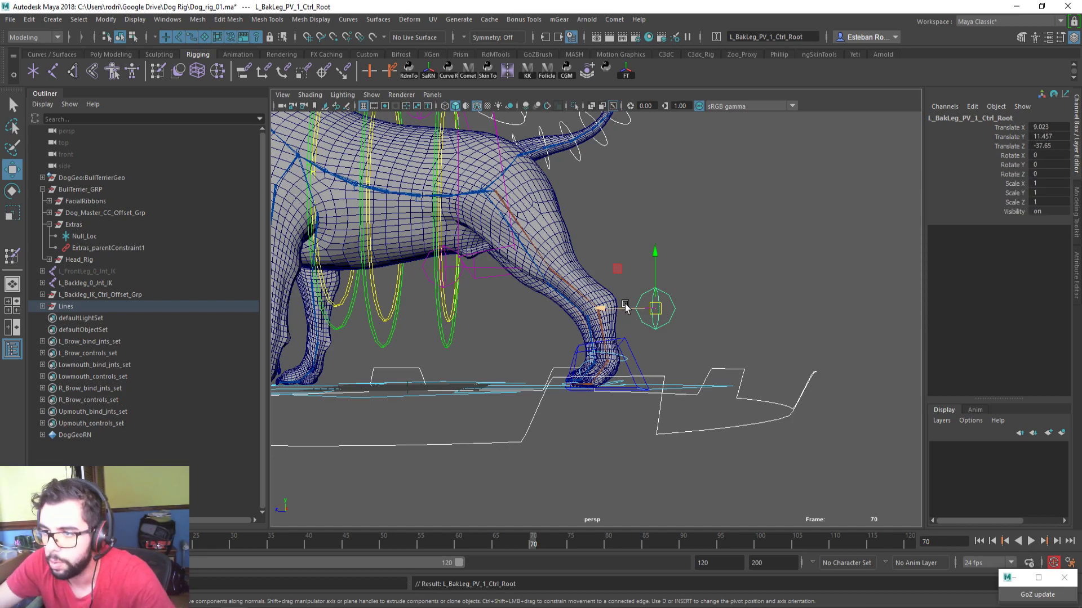
pyautogui.press('Down')
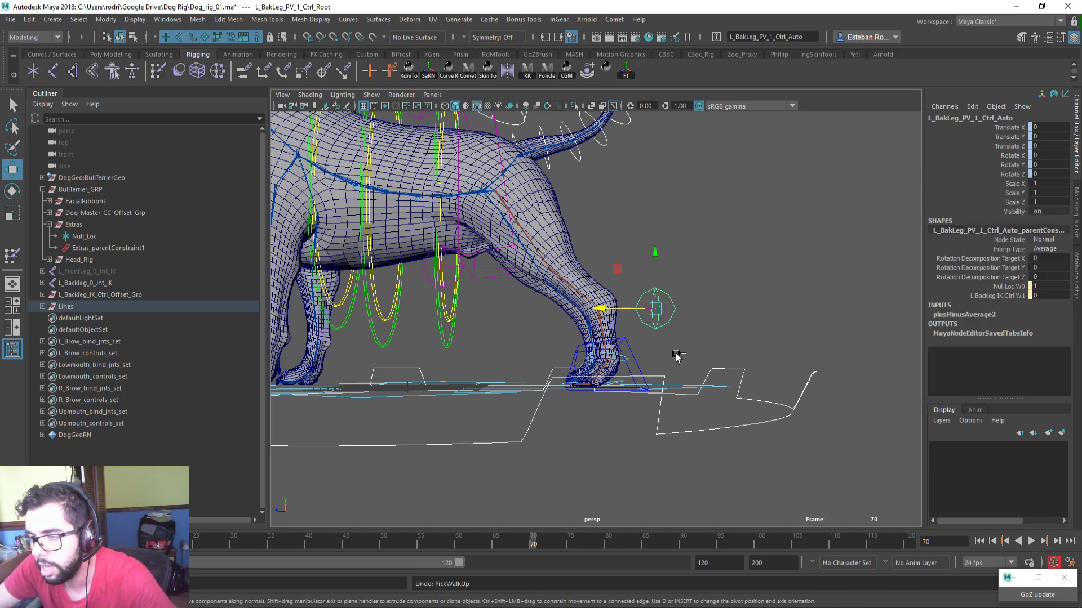
pyautogui.click(655, 336)
pyautogui.click(655, 334)
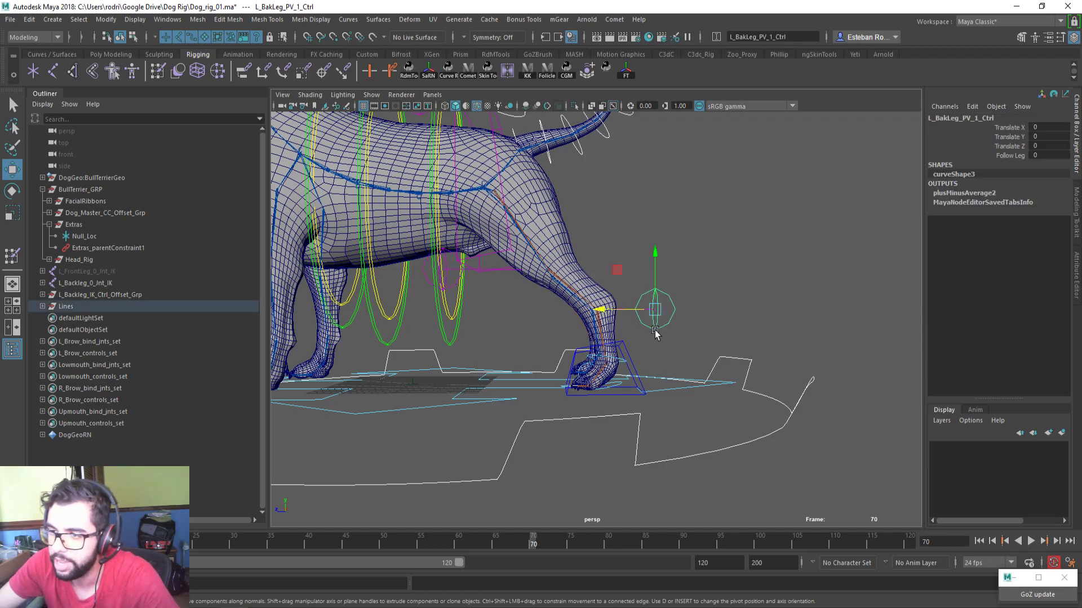
pyautogui.keyDown('alt'); pyautogui.moveTo(617, 334); pyautogui.dragTo(626, 352); pyautogui.keyUp('alt')
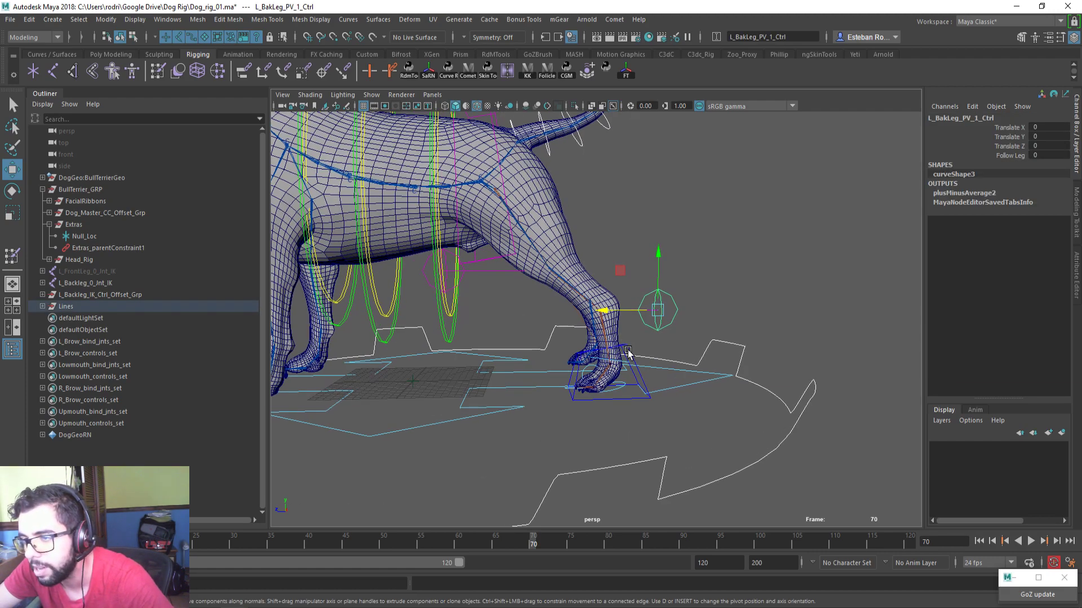
pyautogui.click(628, 352)
pyautogui.press('Up')
pyautogui.click(657, 341)
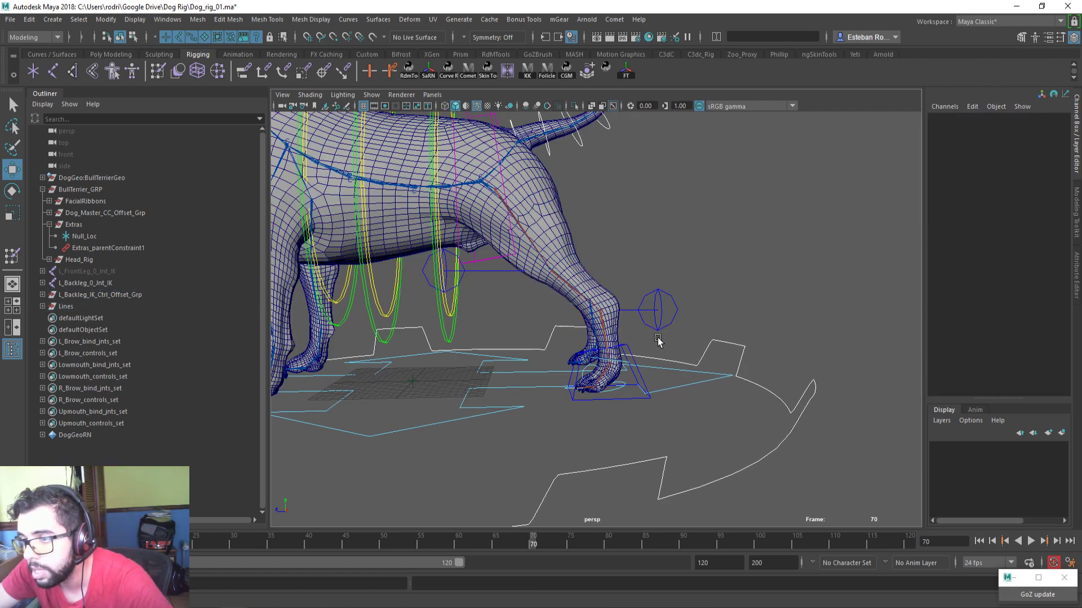
pyautogui.click(656, 330)
# Test-move L_Backleg_IK_Ctrl again and undo back to its rest position
pyautogui.keyDown('alt'); pyautogui.moveTo(657, 330); pyautogui.dragTo(594, 344); pyautogui.keyUp('alt')
pyautogui.click(639, 377)
pyautogui.click(631, 368)
pyautogui.hotkey('ctrl', 'z')
pyautogui.hotkey('ctrl', 'z')
pyautogui.hotkey('ctrl', 'z')
pyautogui.hotkey('ctrl', 'z')
pyautogui.hotkey('ctrl', 'z')
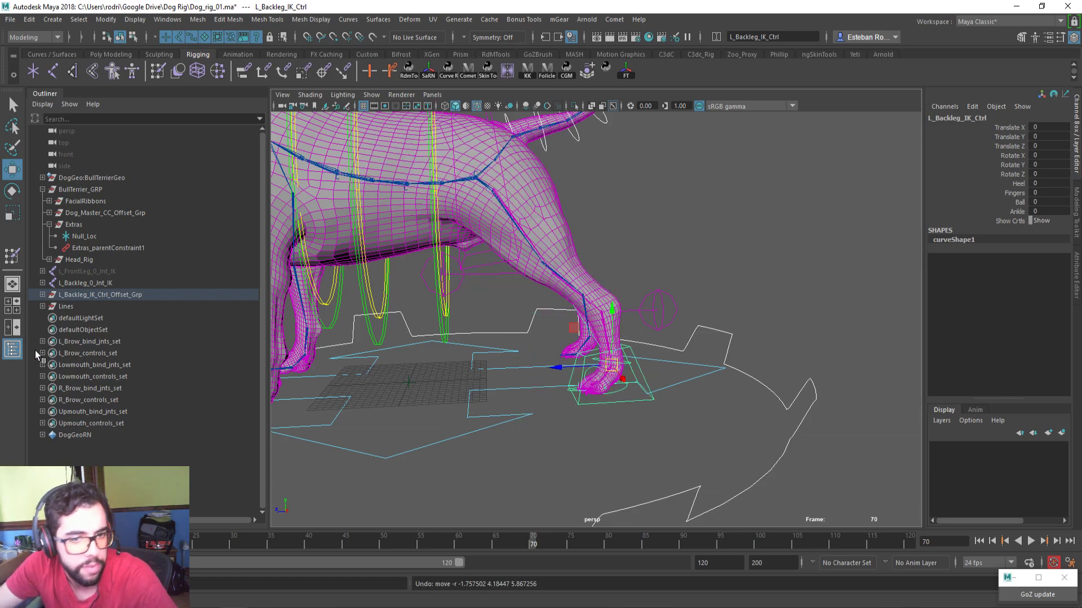
pyautogui.keyDown('alt'); pyautogui.moveTo(478, 308); pyautogui.dragTo(537, 304, button='middle'); pyautogui.keyUp('alt')
pyautogui.keyDown('alt'); pyautogui.moveTo(537, 305); pyautogui.dragTo(486, 307, button='right'); pyautogui.keyUp('alt')
pyautogui.keyDown('alt'); pyautogui.moveTo(486, 309); pyautogui.dragTo(503, 305); pyautogui.keyUp('alt')
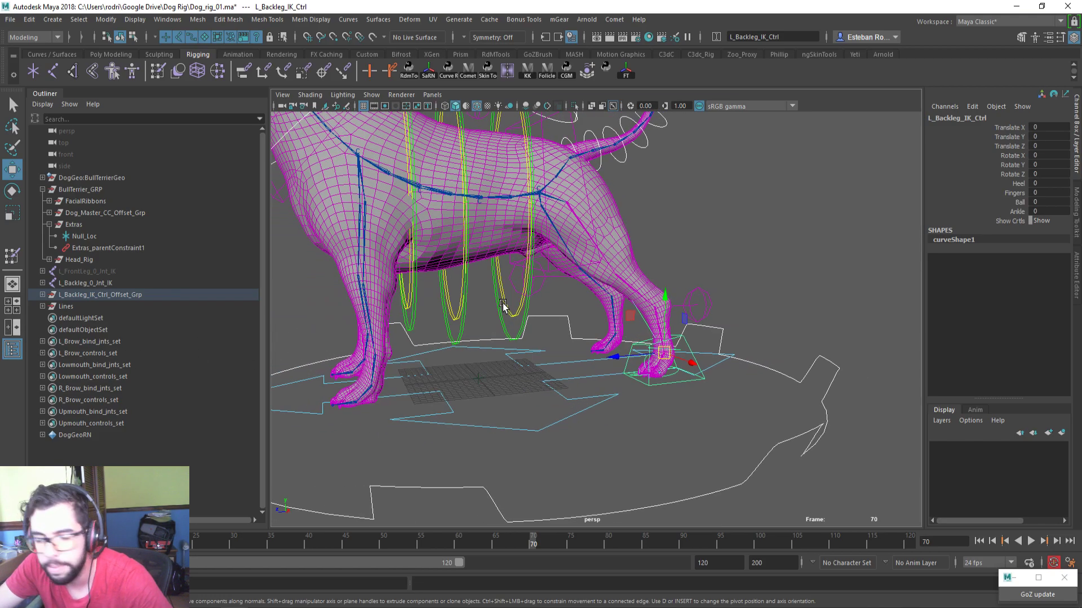